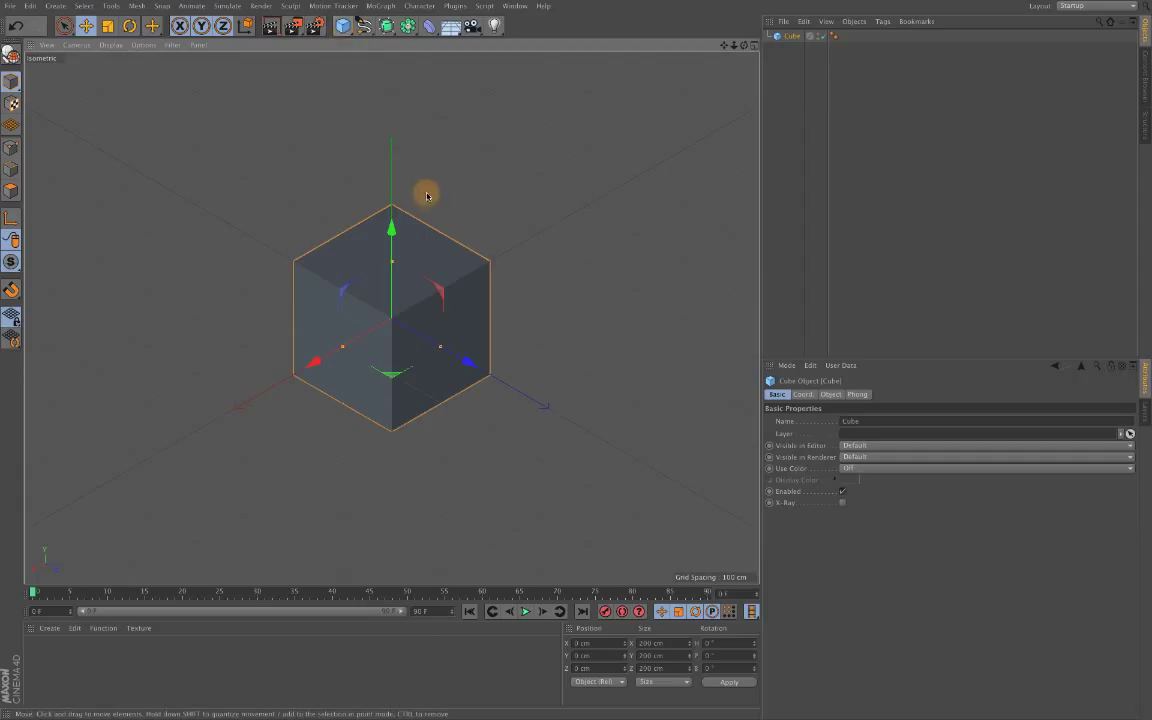
# Scale the cube up uniformly to about 279 cm on each side and deselect it
pyautogui.press('t')
pyautogui.moveTo(516, 261); pyautogui.dragTo(604, 112)
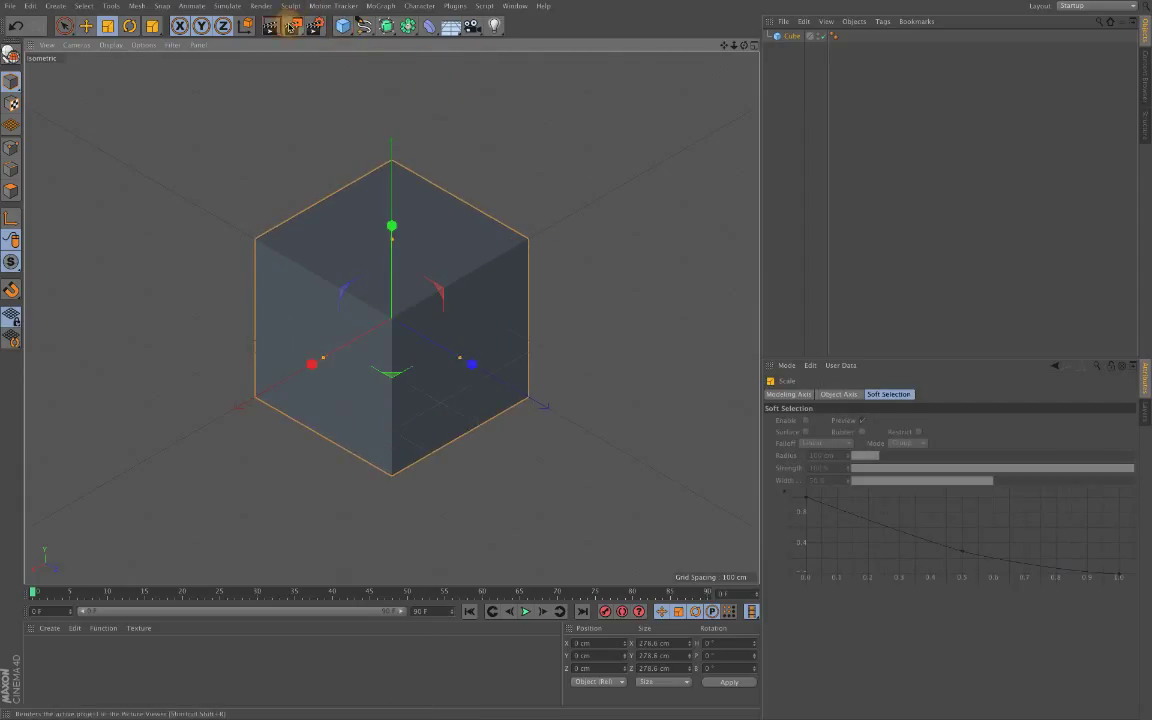
pyautogui.click(785, 137)
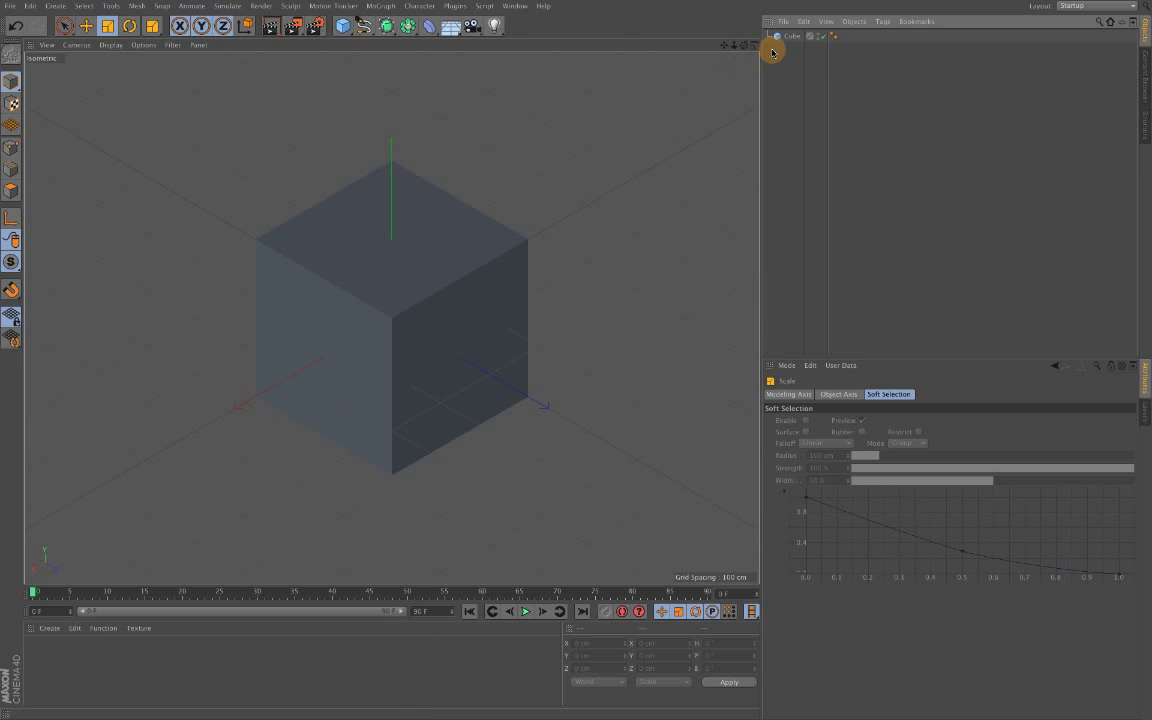
# Switch the viewport to the Perspective view and orbit to see the cube from slightly above at an angle
pyautogui.click(78, 45)
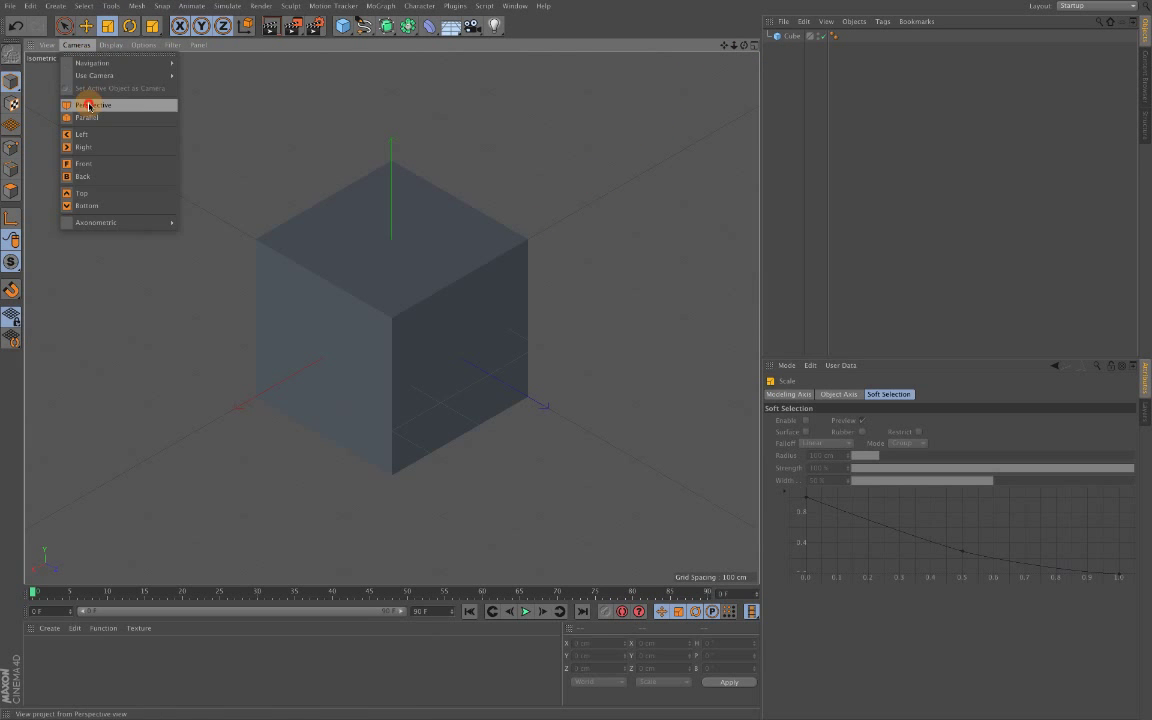
pyautogui.click(85, 103)
pyautogui.moveTo(743, 46); pyautogui.dragTo(771, 50)
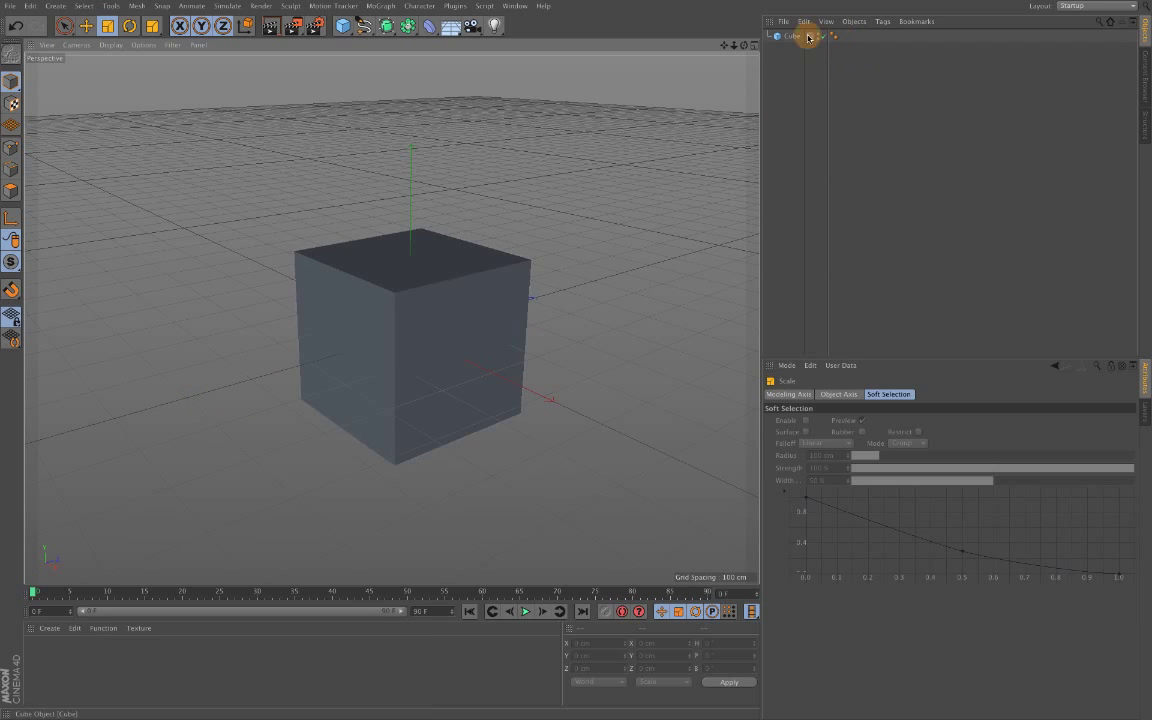
pyautogui.moveTo(744, 46); pyautogui.dragTo(744, 46)
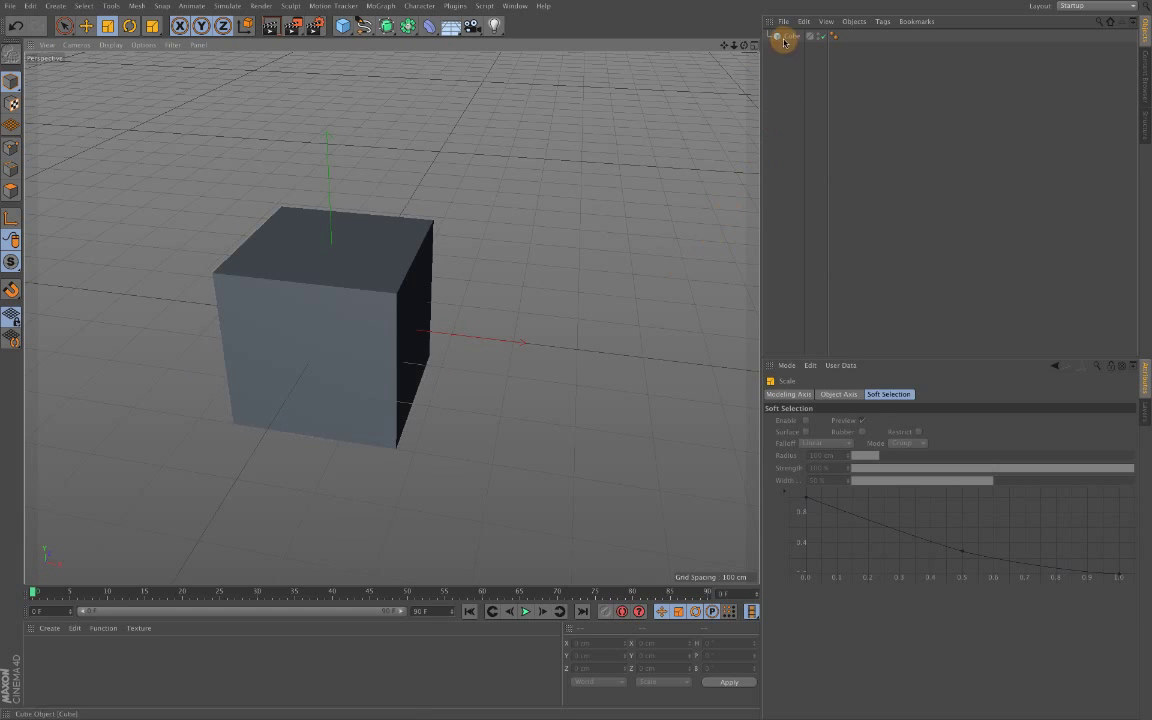
pyautogui.moveTo(724, 46); pyautogui.dragTo(740, 34, button='right')
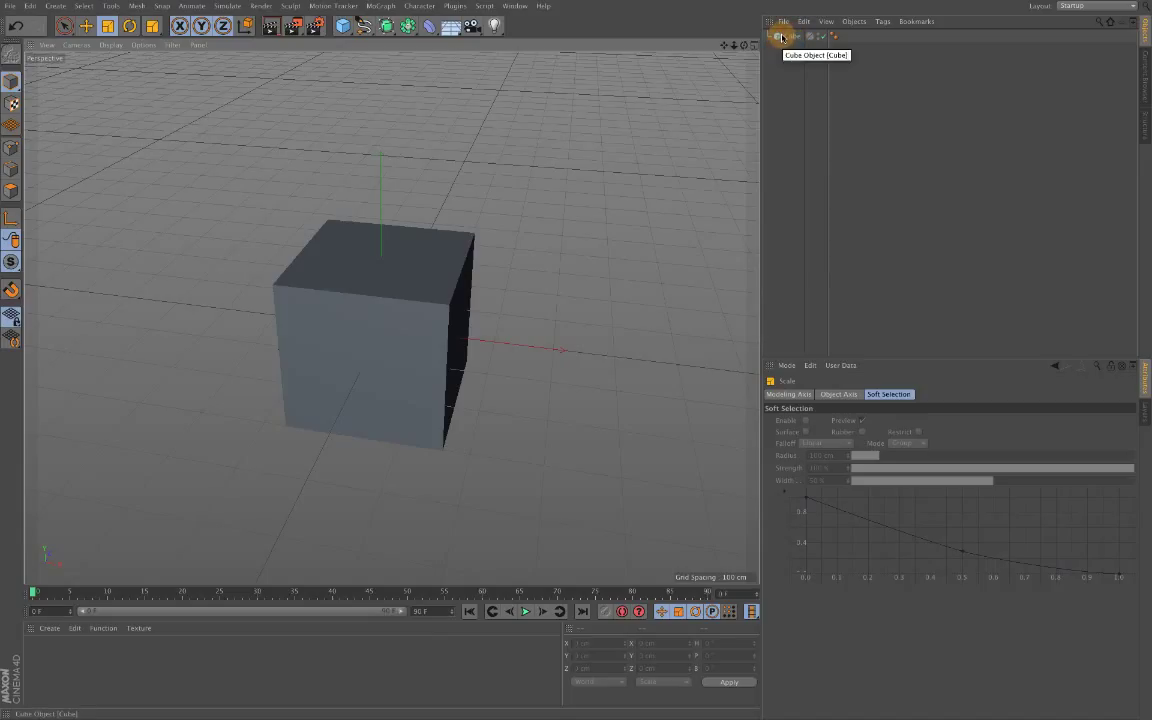
# Remove the cube's Phong tag and add a Display tag to it
pyautogui.click(782, 37)
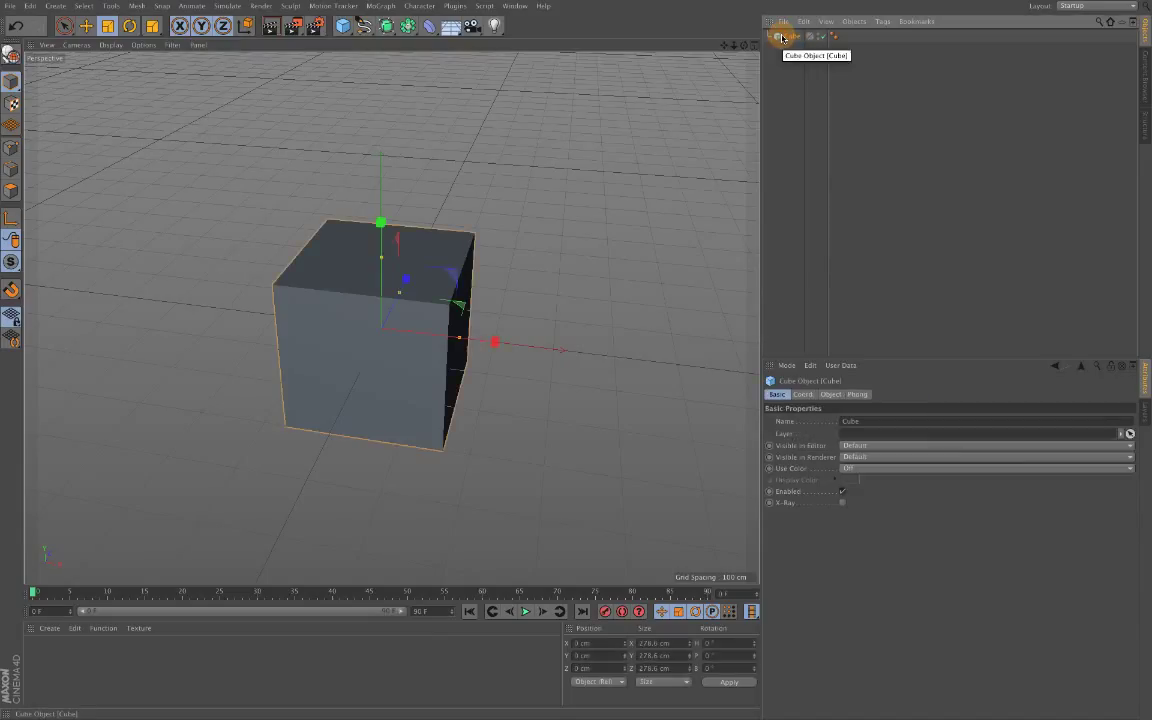
pyautogui.click(833, 37)
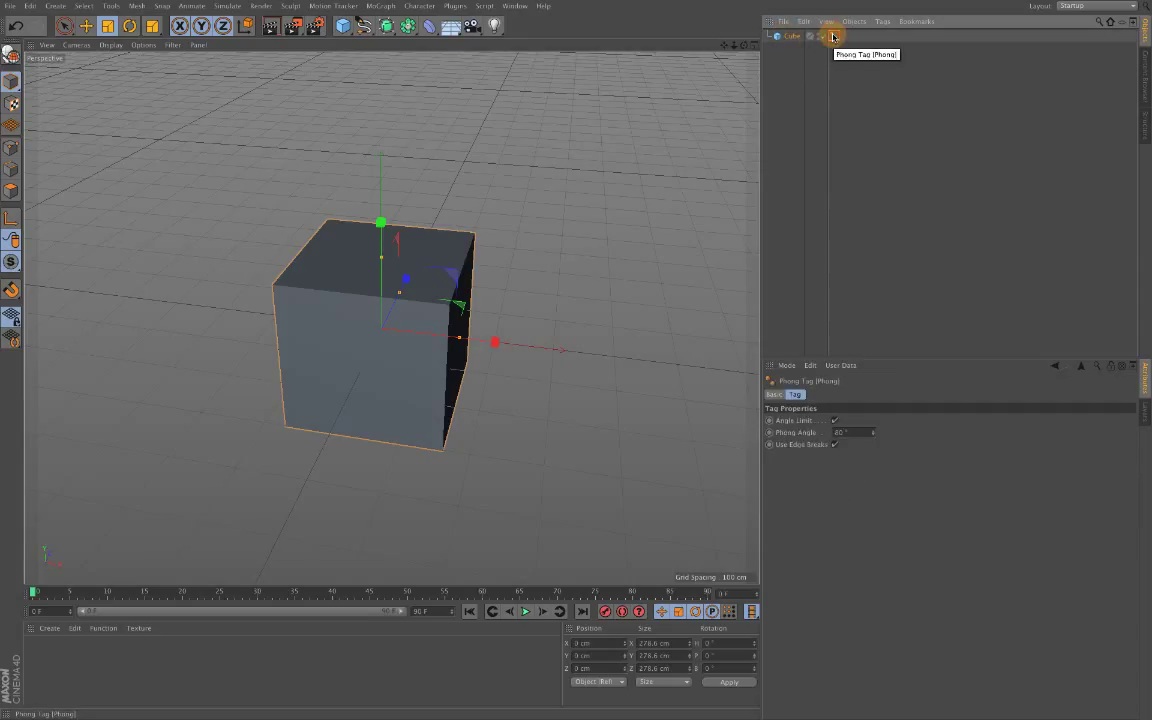
pyautogui.rightClick(812, 37)
pyautogui.moveTo(845, 44)
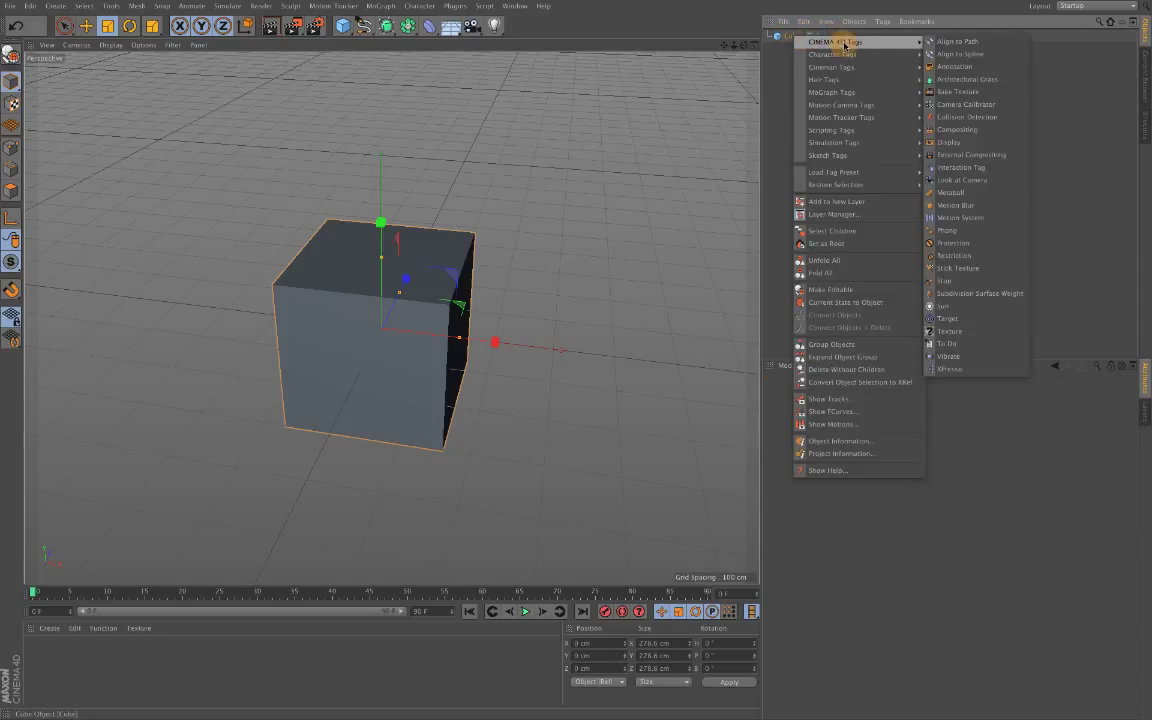
pyautogui.click(978, 142)
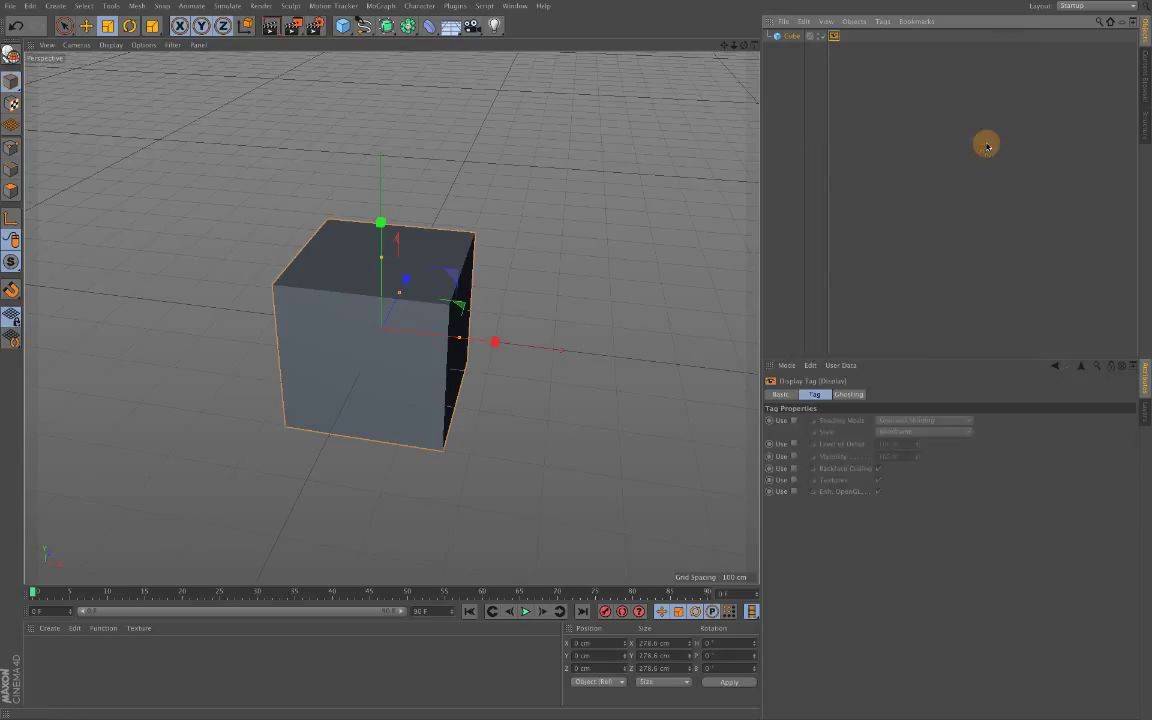
# Enable the Display tag's shading mode override and set it to Lines
pyautogui.click(794, 421)
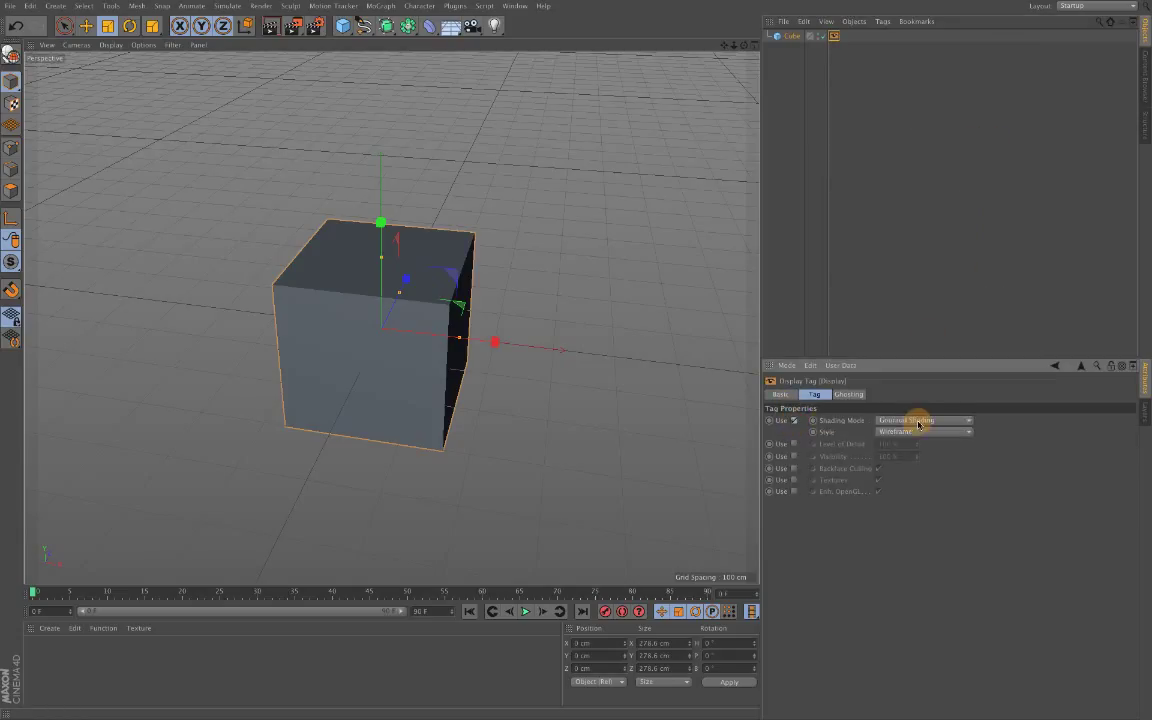
pyautogui.click(918, 421)
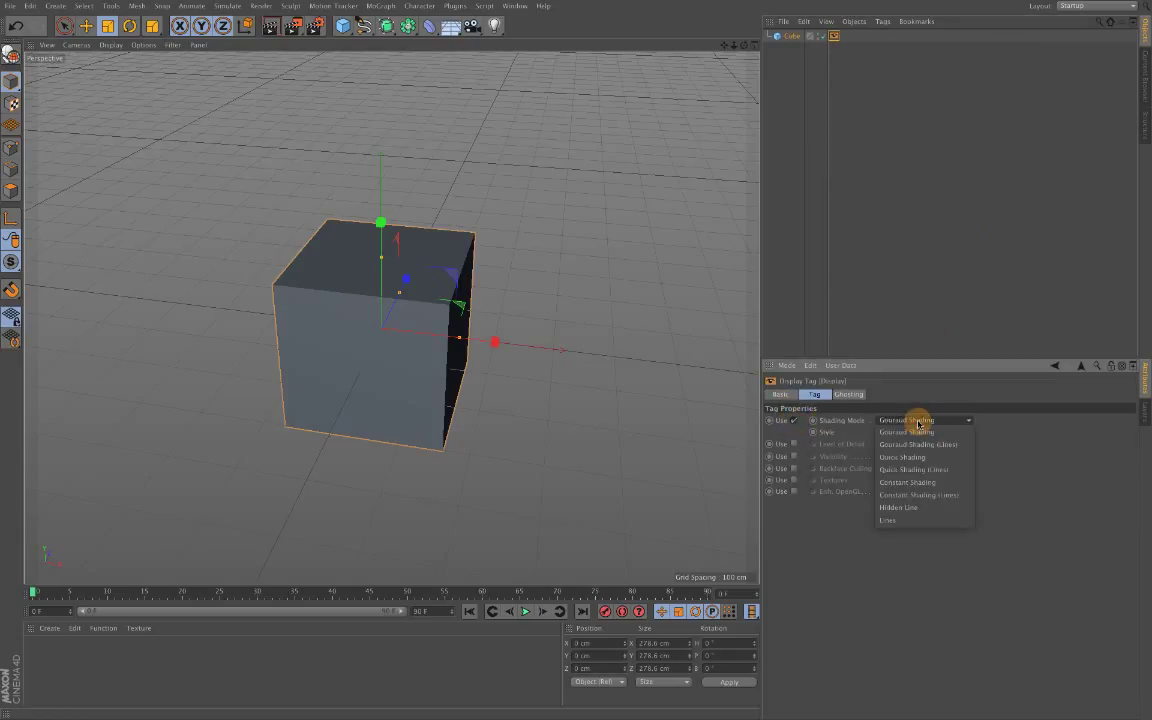
pyautogui.click(888, 520)
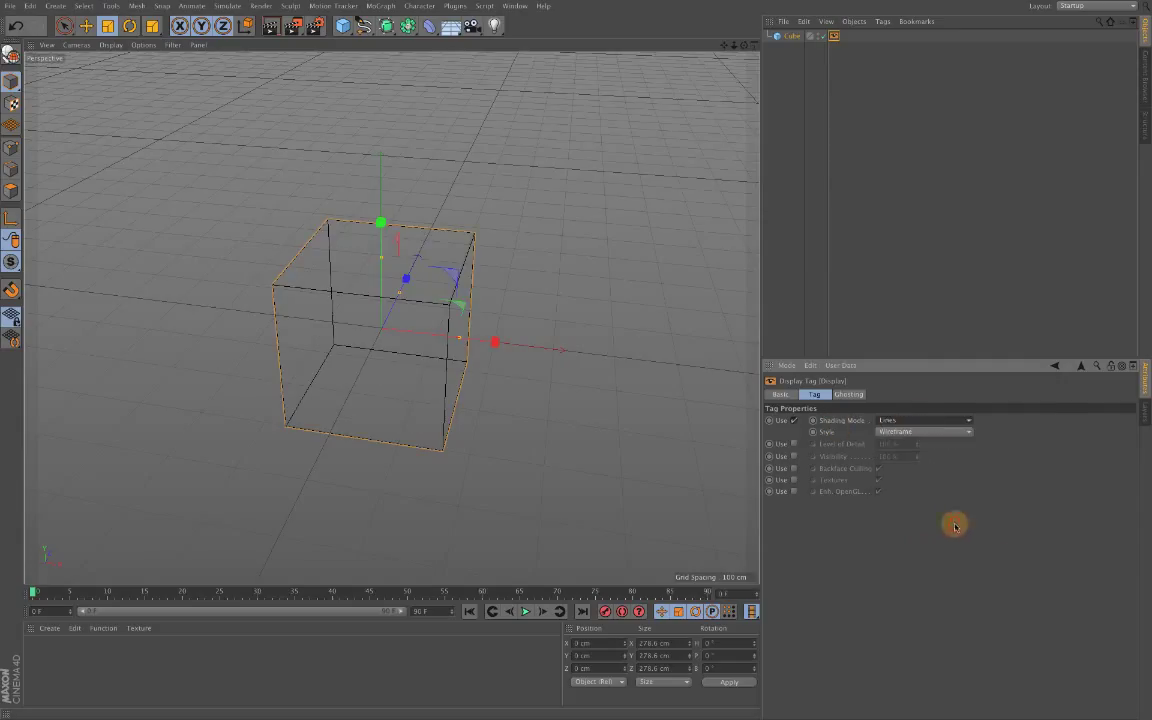
# Set the cube's Use Color option to On in its basic properties
pyautogui.click(790, 36)
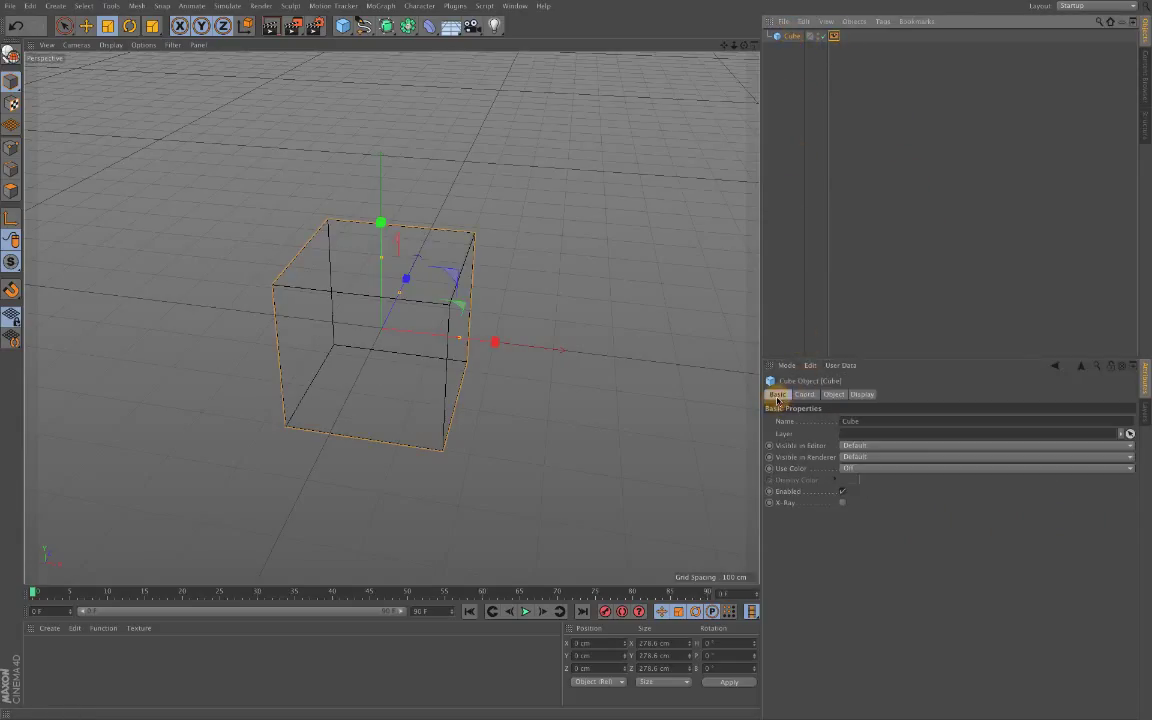
pyautogui.click(838, 460)
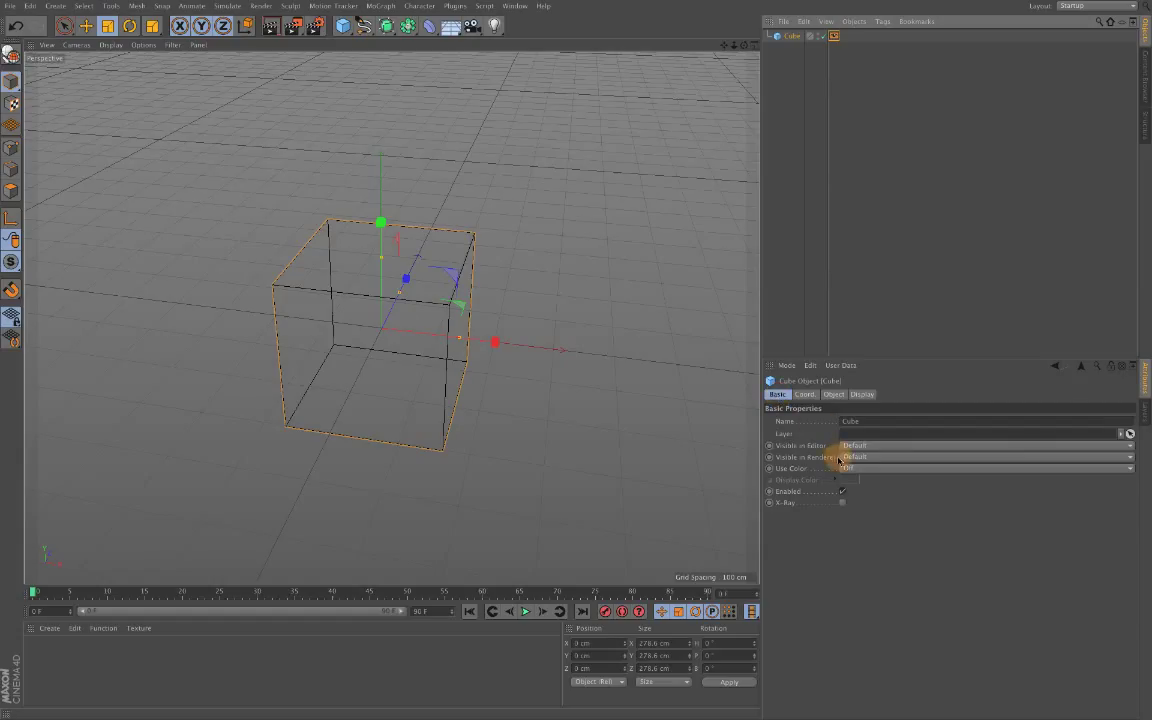
pyautogui.click(846, 467)
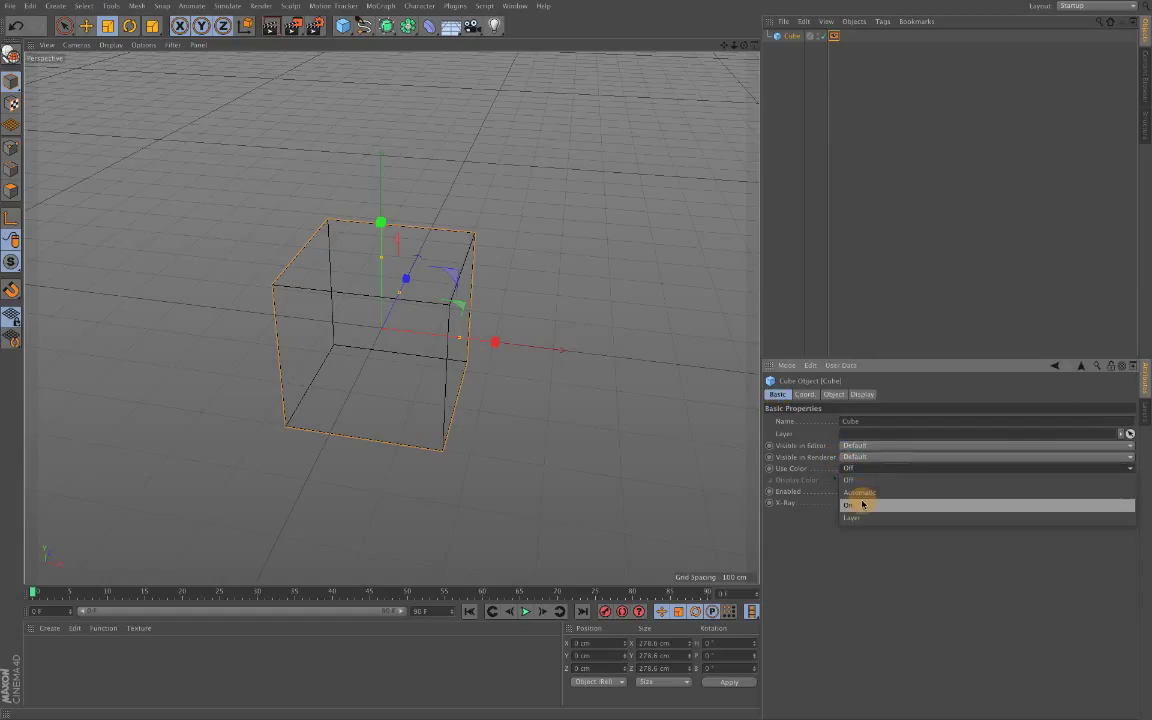
pyautogui.click(862, 504)
# Set the cube's display color to orange with hue 37° at 100% saturation and brightness, and deselect the cube
pyautogui.click(840, 480)
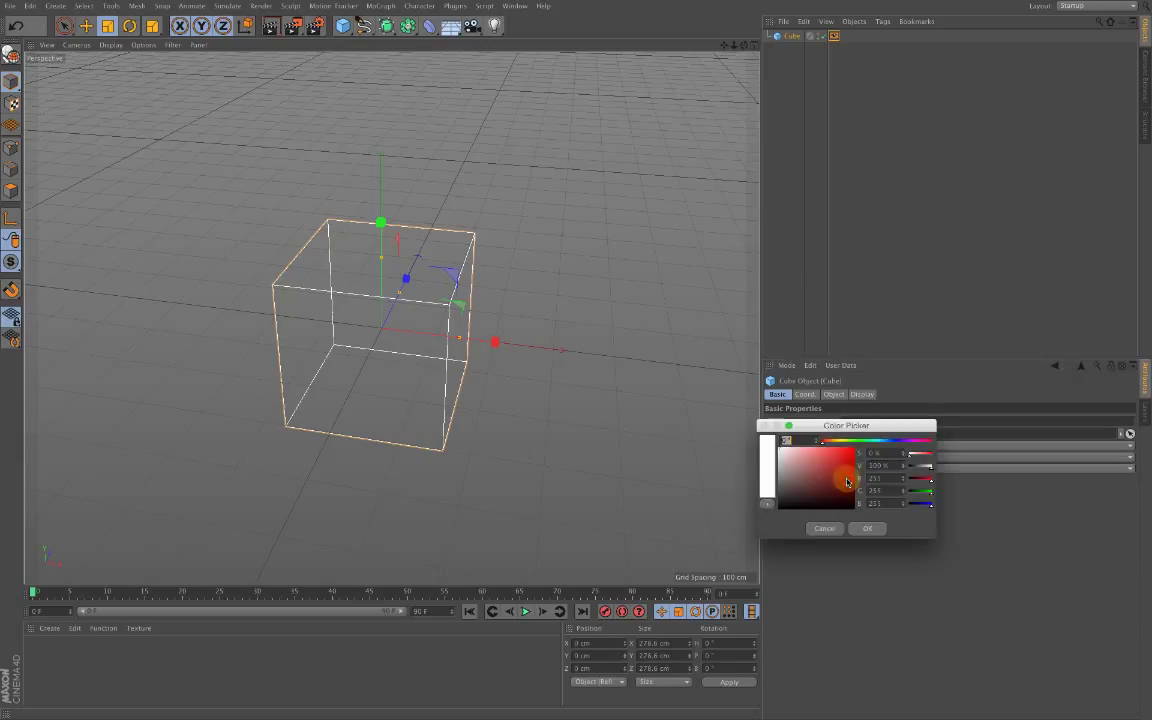
pyautogui.moveTo(848, 443); pyautogui.dragTo(831, 444)
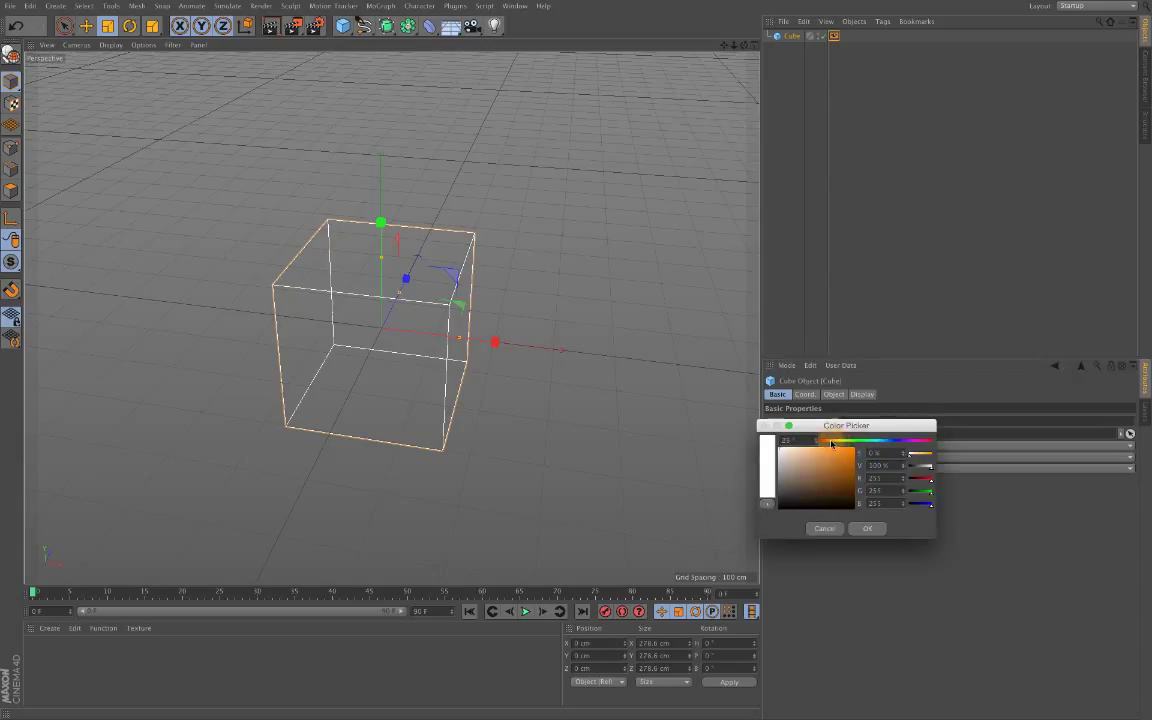
pyautogui.click(845, 450)
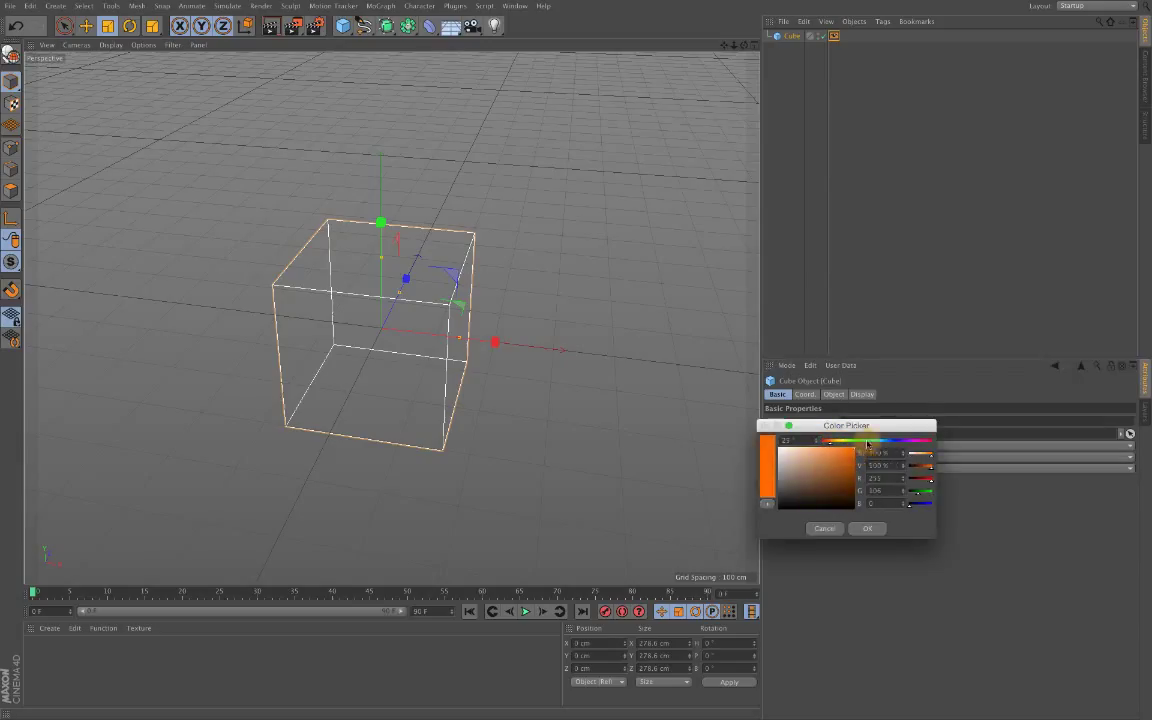
pyautogui.moveTo(845, 453); pyautogui.dragTo(880, 433)
pyautogui.click(834, 441)
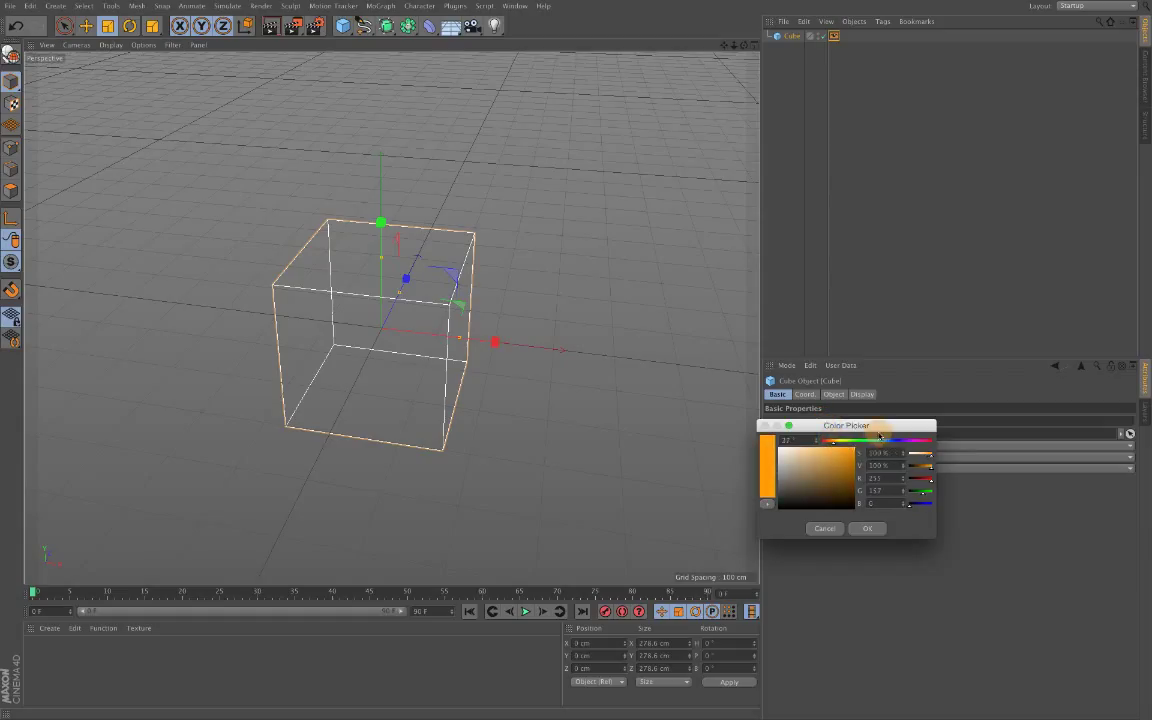
pyautogui.click(862, 529)
pyautogui.click(675, 470)
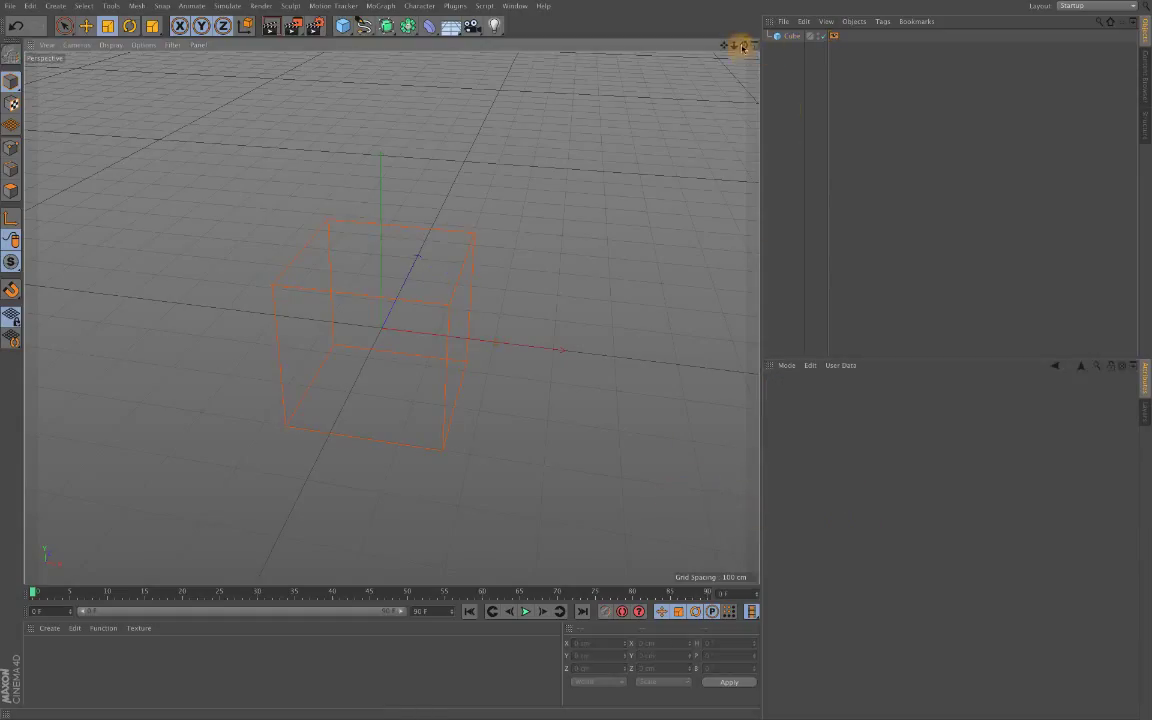
# Rename the wireframe cube to Guide
pyautogui.moveTo(743, 47); pyautogui.dragTo(576, 347)
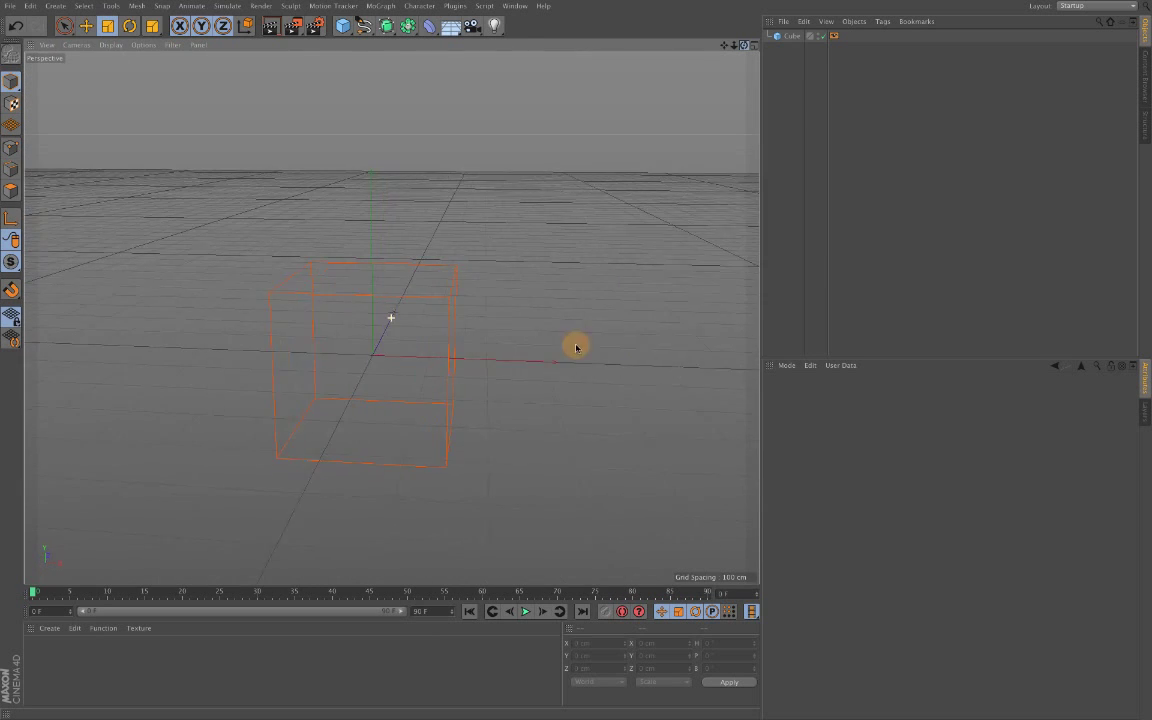
pyautogui.moveTo(726, 45); pyautogui.dragTo(697, 50)
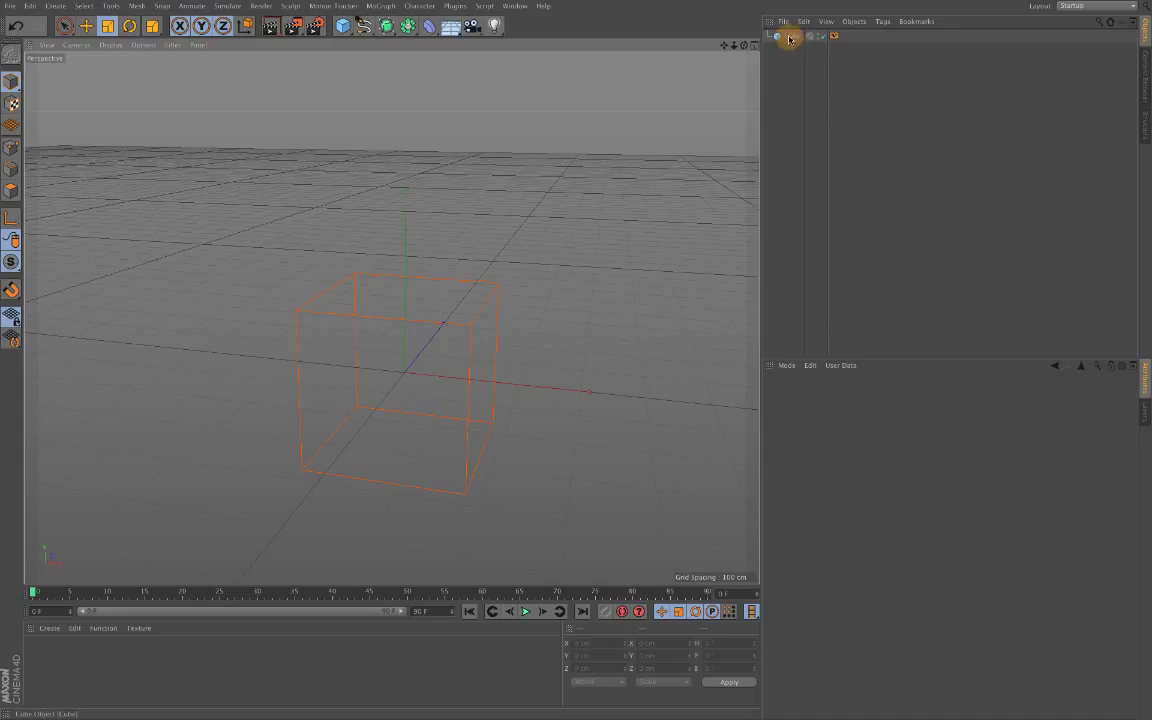
pyautogui.click(790, 37)
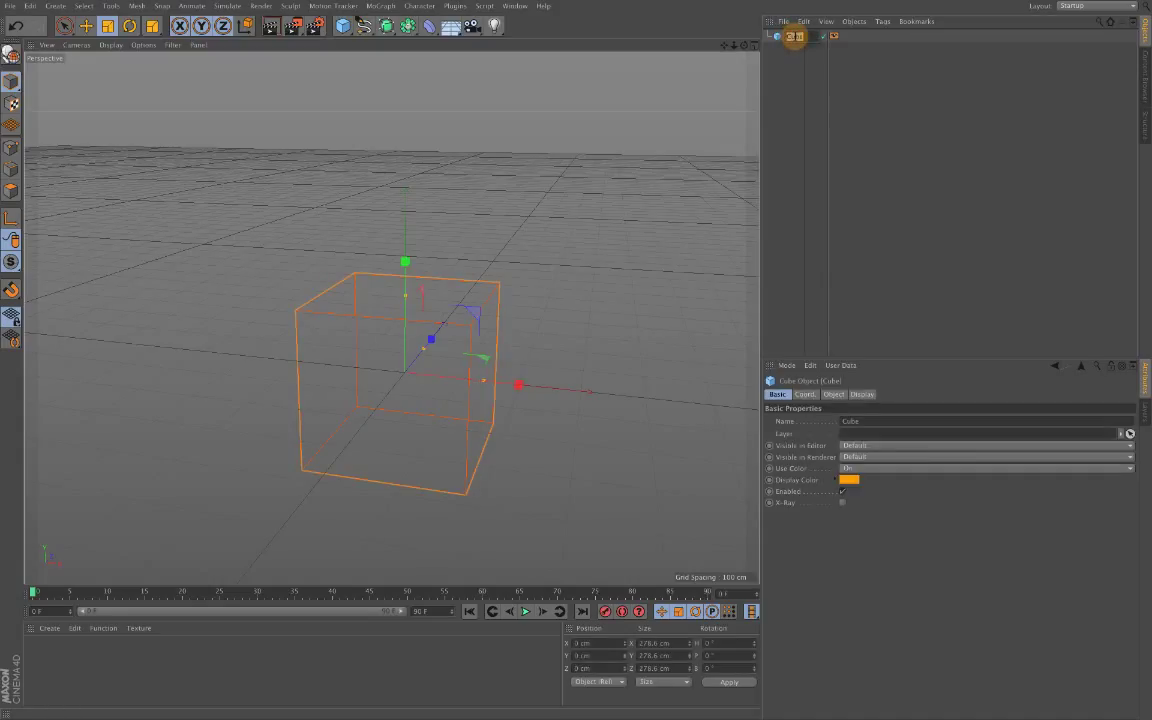
pyautogui.write('Guide')
pyautogui.press('Return')
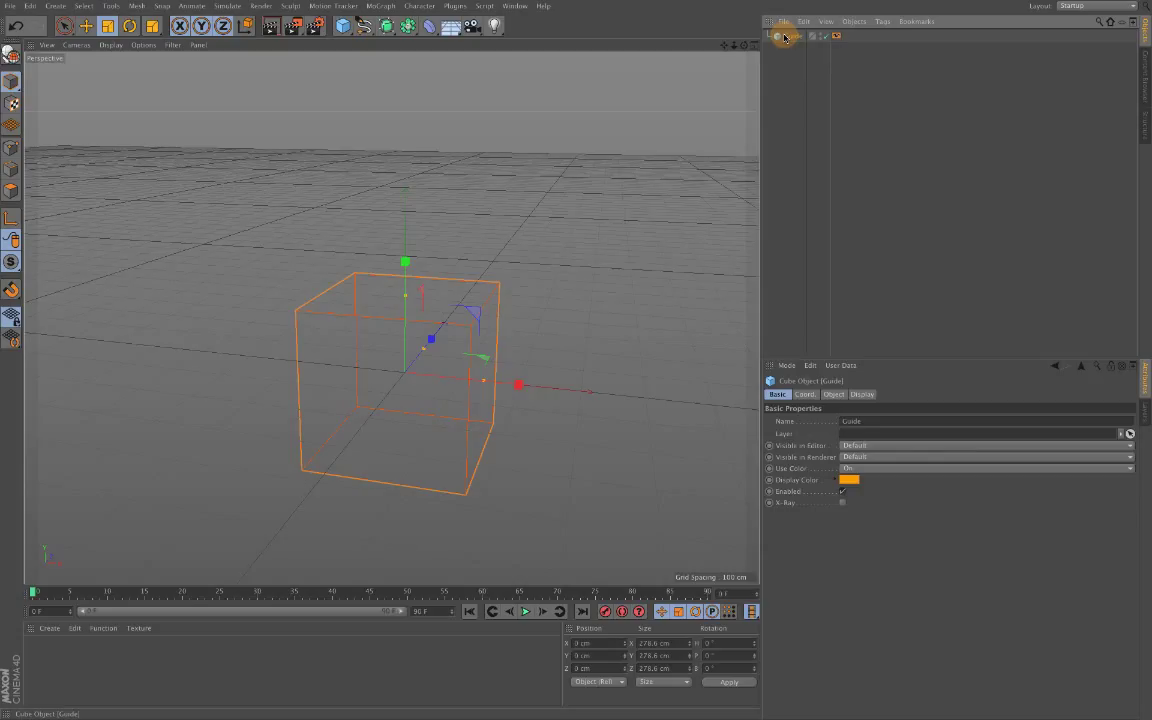
# Duplicate the Guide cube and delete the Display tag from the copy
pyautogui.keyDown('ctrl'); pyautogui.moveTo(788, 43); pyautogui.dragTo(788, 52); pyautogui.keyUp('ctrl')
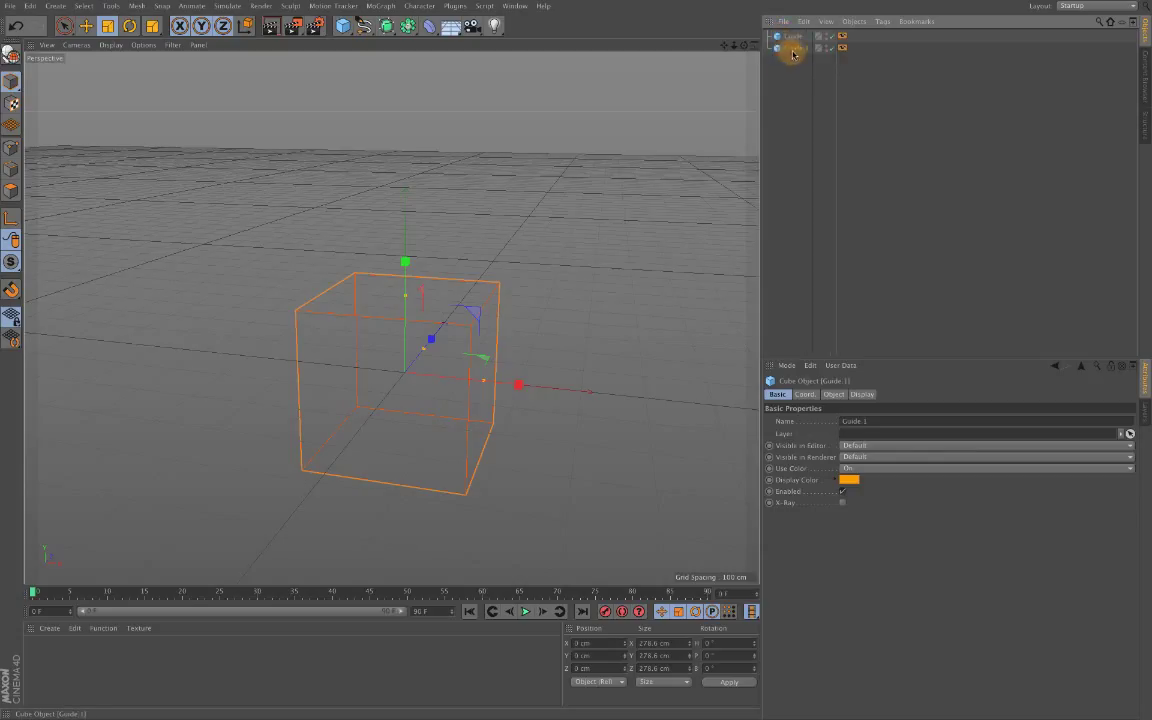
pyautogui.click(842, 49)
pyautogui.press('Delete')
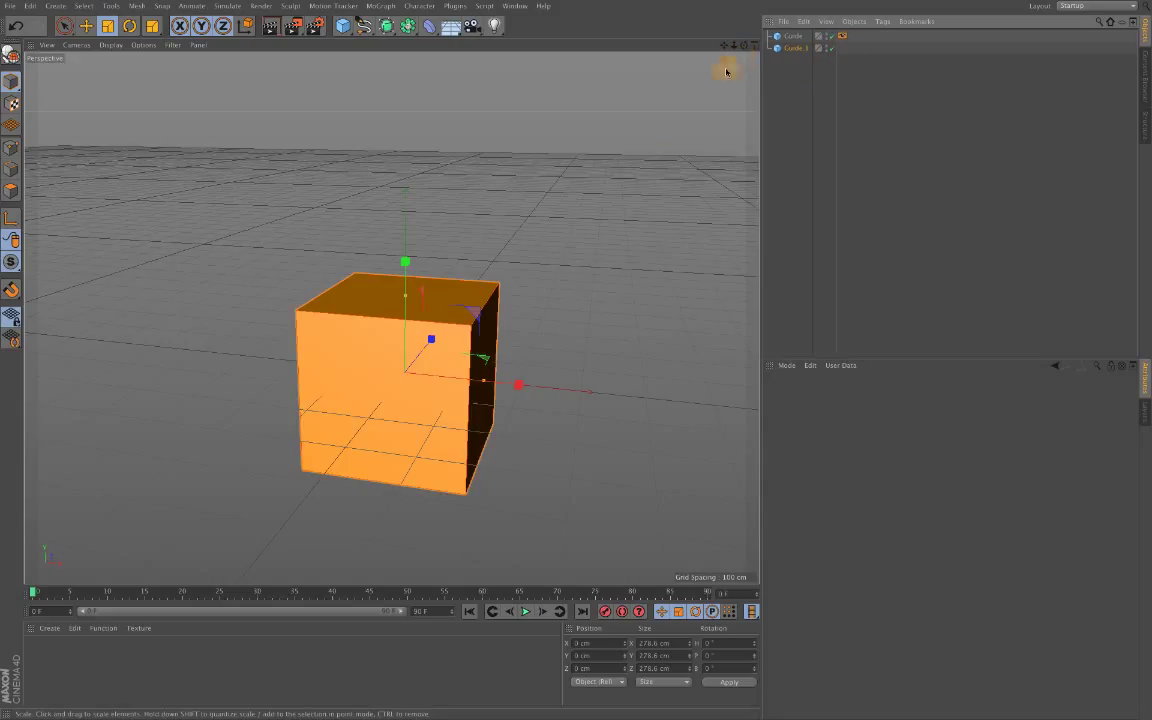
# Move the copied cube along Z to about -205 cm and set its Use Color option to Off
pyautogui.click(86, 25)
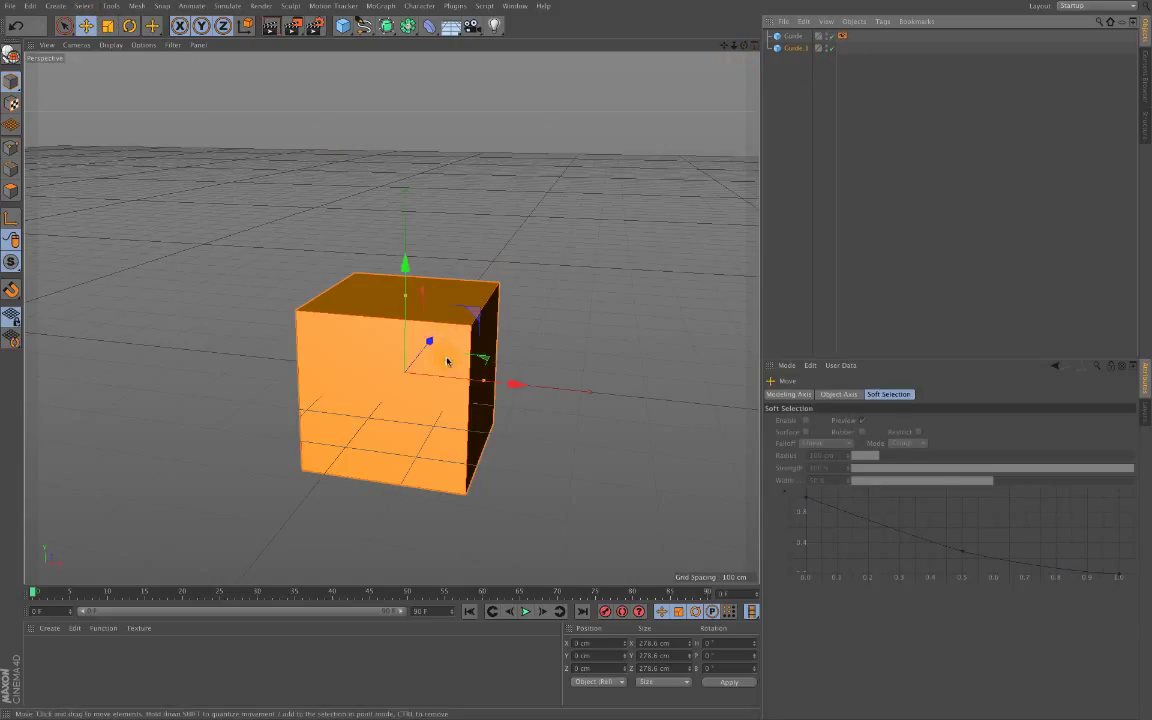
pyautogui.moveTo(430, 342); pyautogui.dragTo(393, 380)
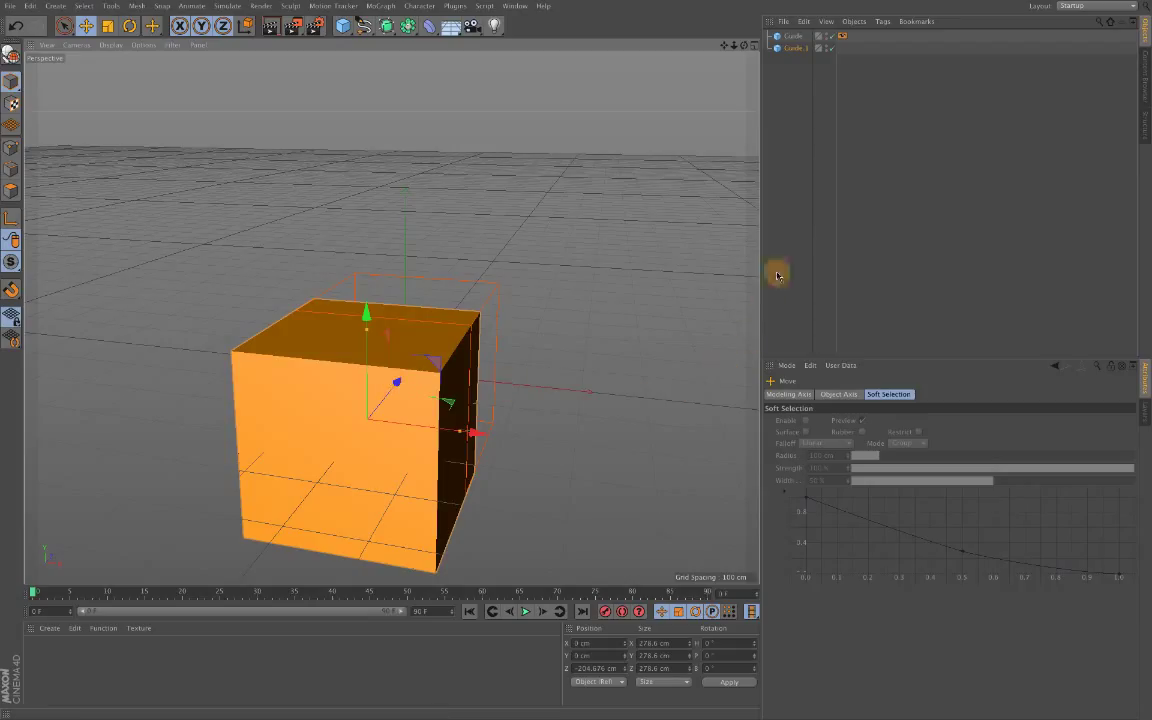
pyautogui.click(790, 48)
pyautogui.click(850, 468)
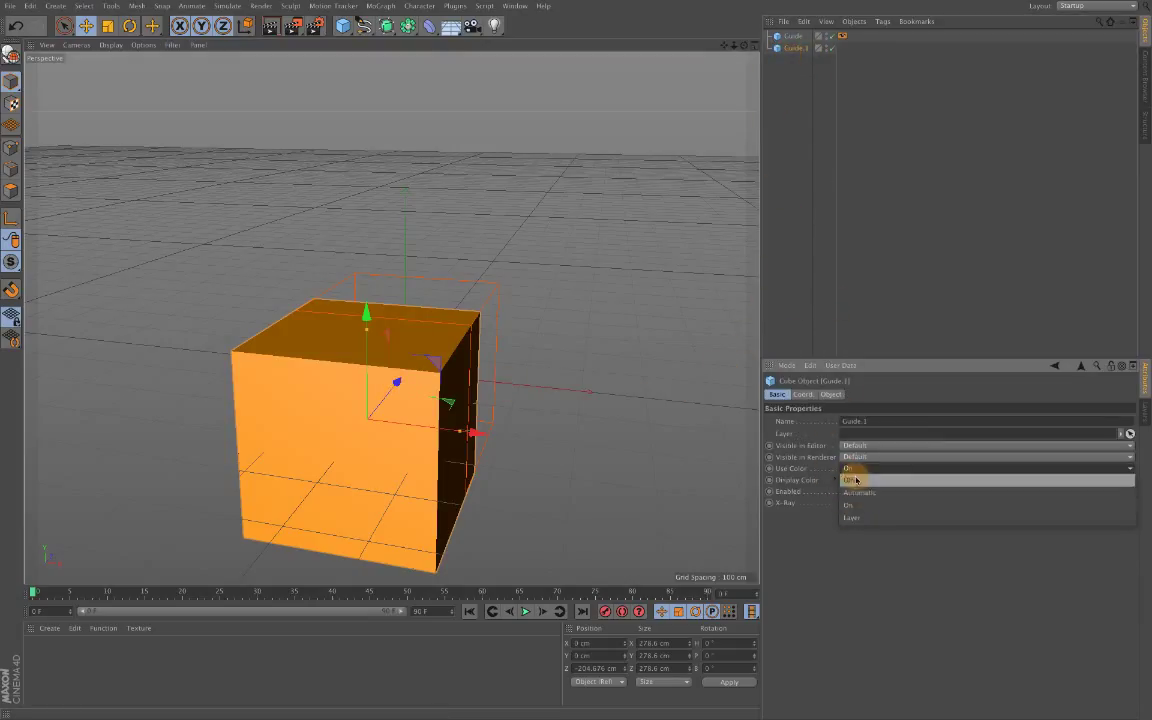
pyautogui.click(856, 480)
pyautogui.moveTo(743, 45); pyautogui.dragTo(391, 318)
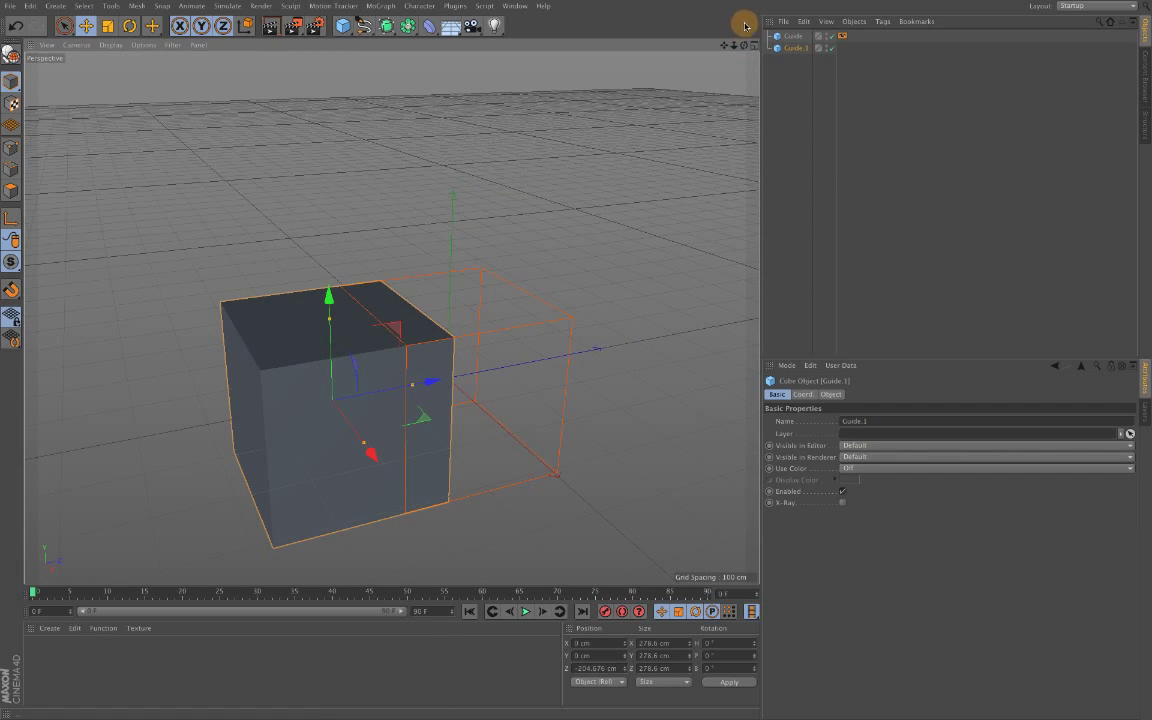
# Find the Reset PSR command by filtering for psr in Customize Commands and add it to the end of the main toolbar
pyautogui.rightClick(737, 26)
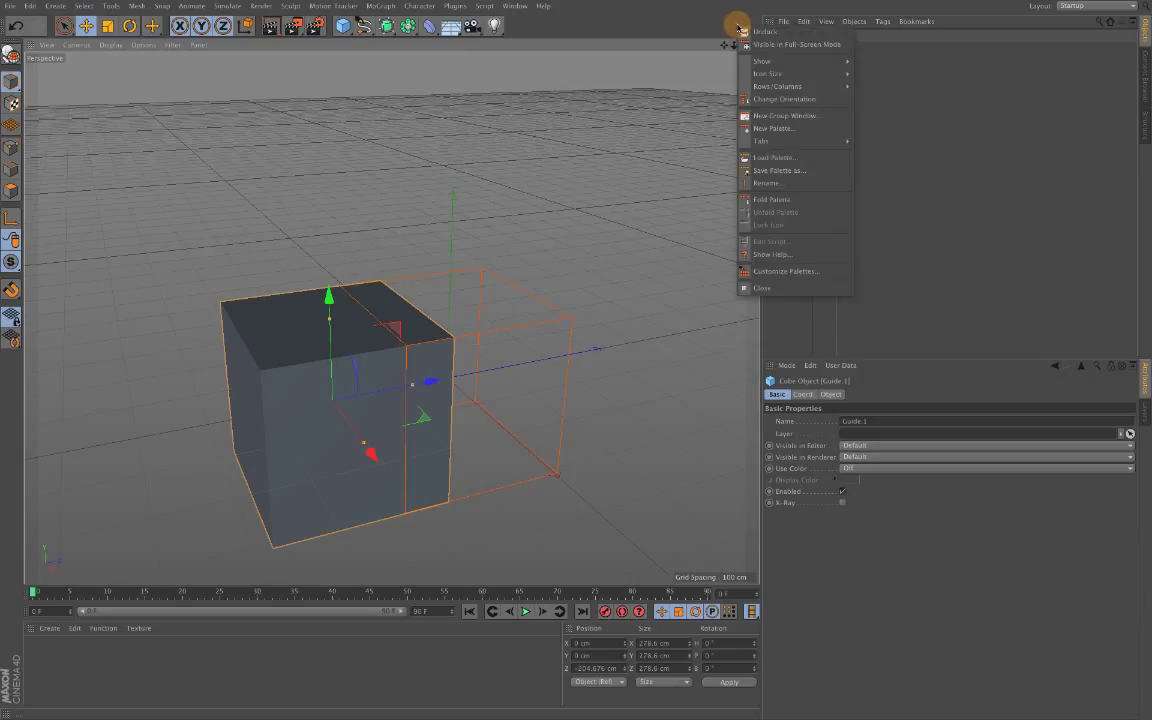
pyautogui.click(776, 270)
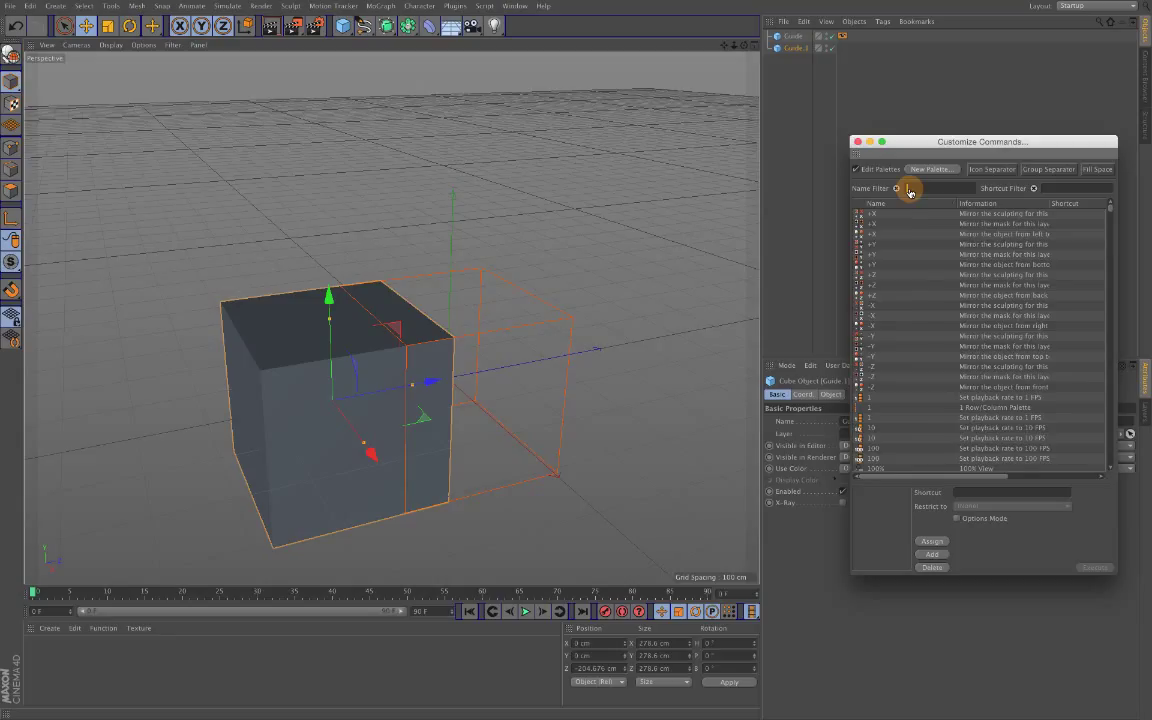
pyautogui.write('psr')
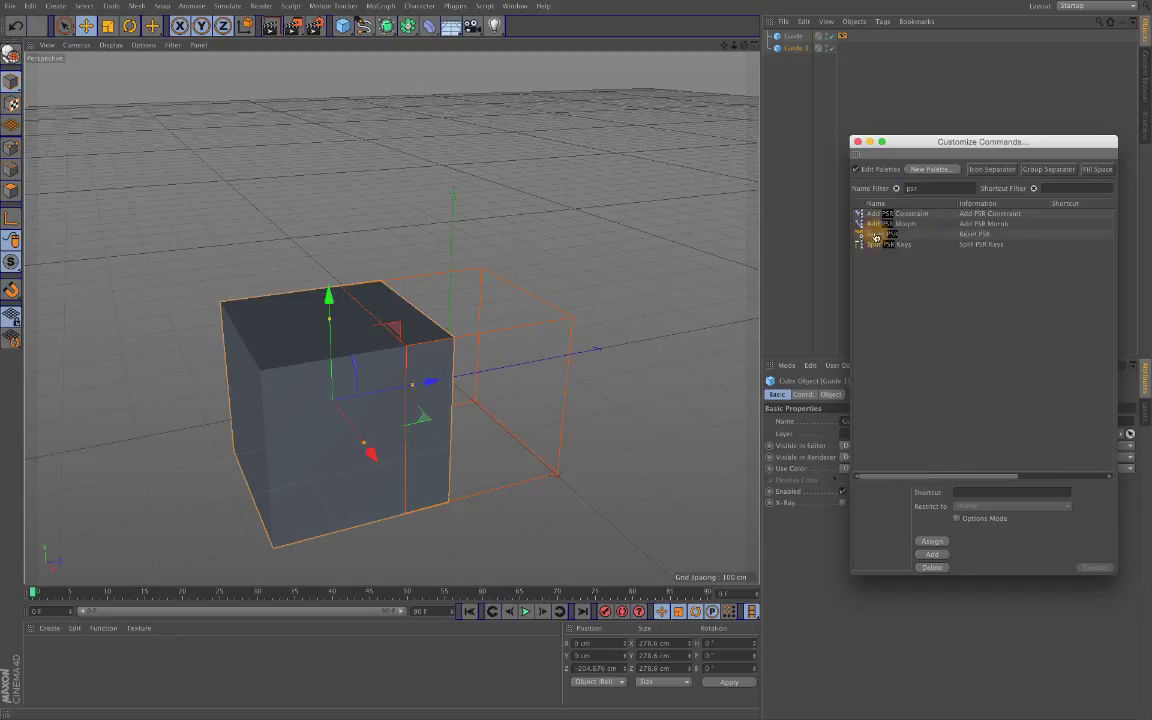
pyautogui.moveTo(872, 234); pyautogui.dragTo(748, 24)
# Find the Axis Center command by filtering for axis and add it to the main toolbar beside Reset PSR, closing Customize Commands
pyautogui.moveTo(920, 188); pyautogui.dragTo(895, 190)
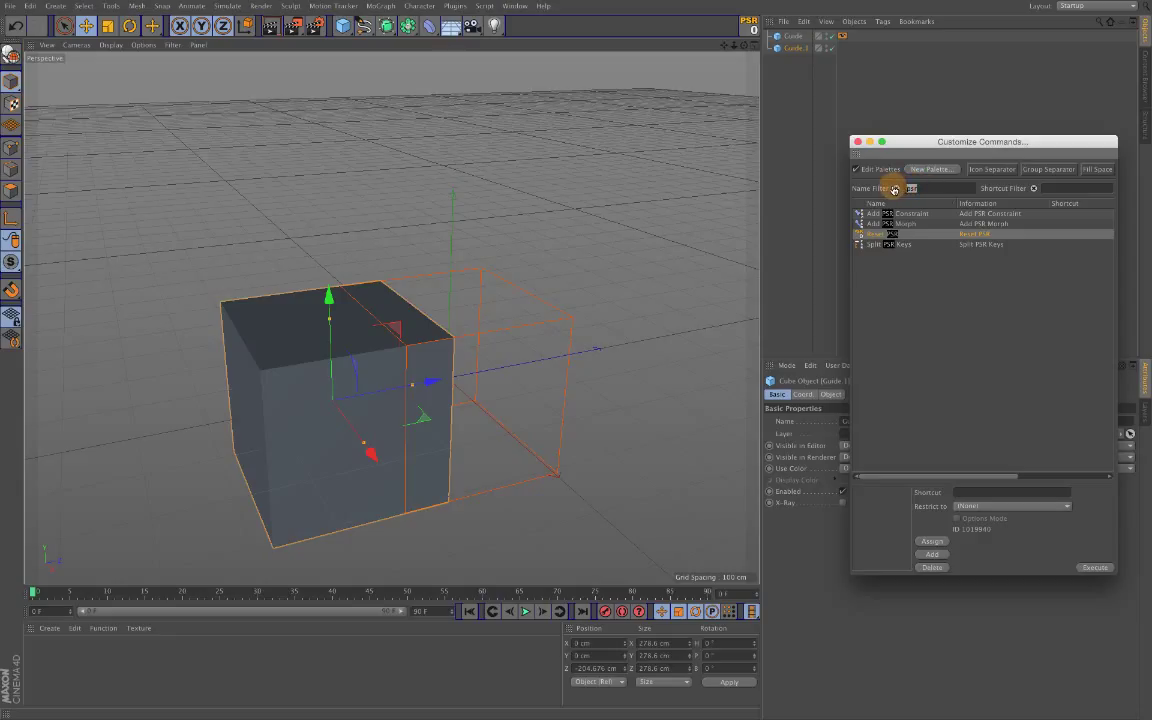
pyautogui.write('axis')
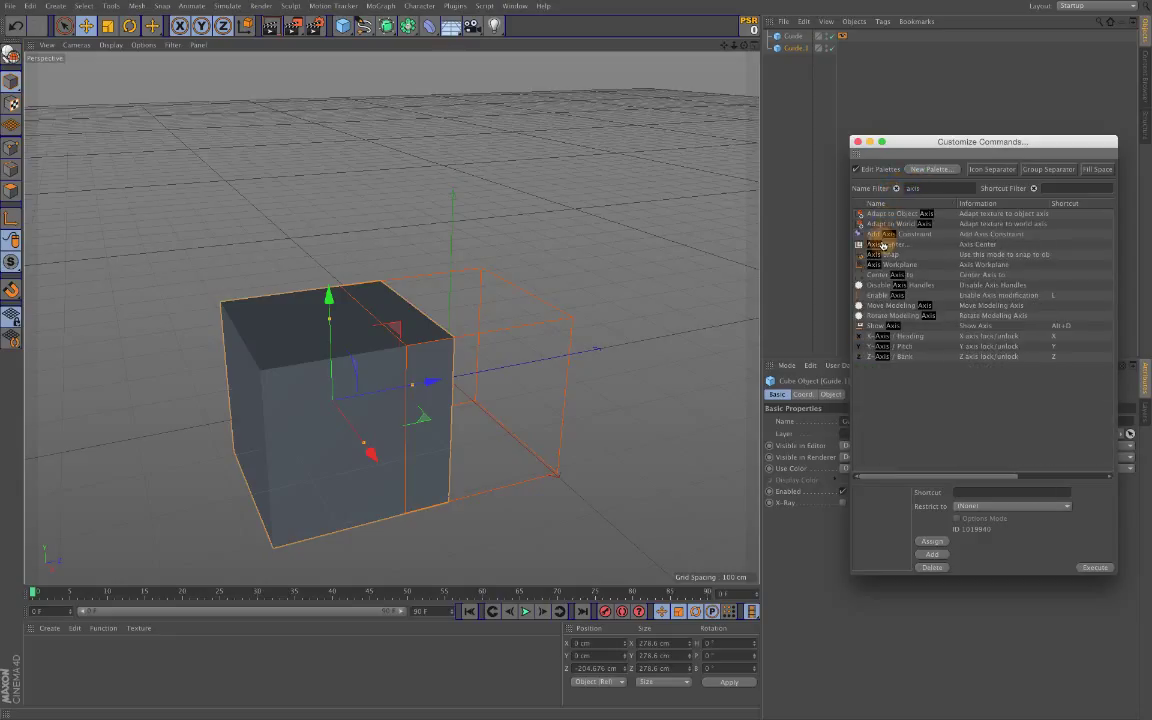
pyautogui.moveTo(884, 244); pyautogui.dragTo(741, 38)
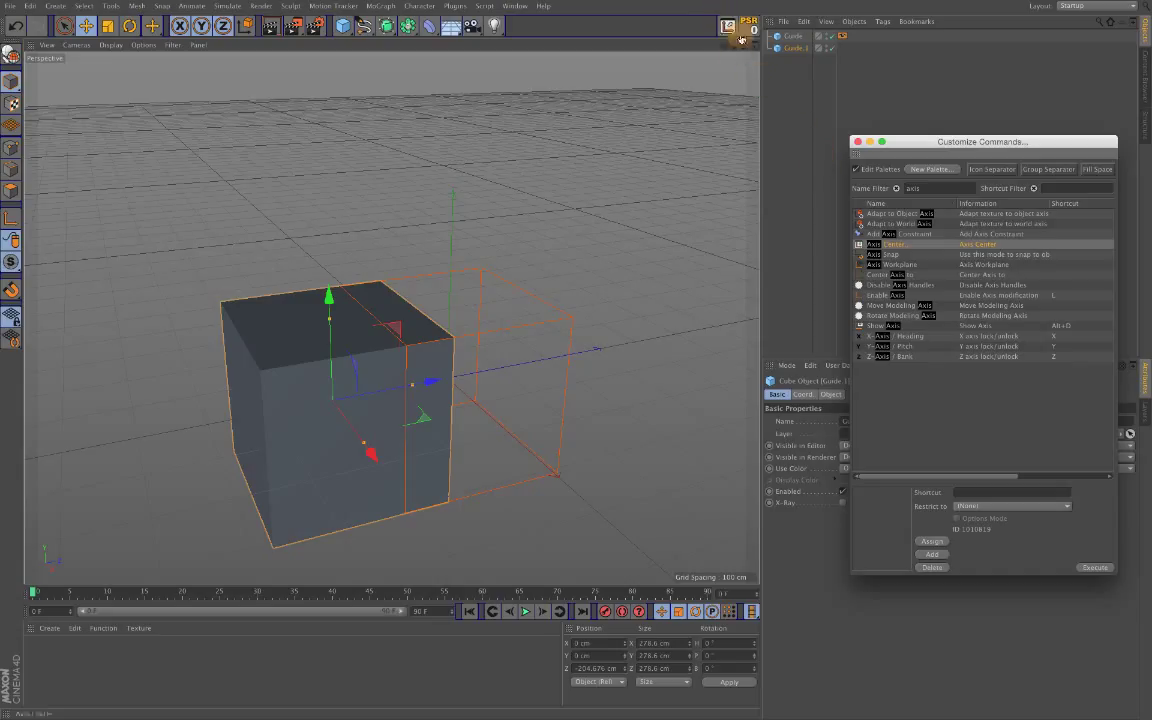
pyautogui.click(857, 141)
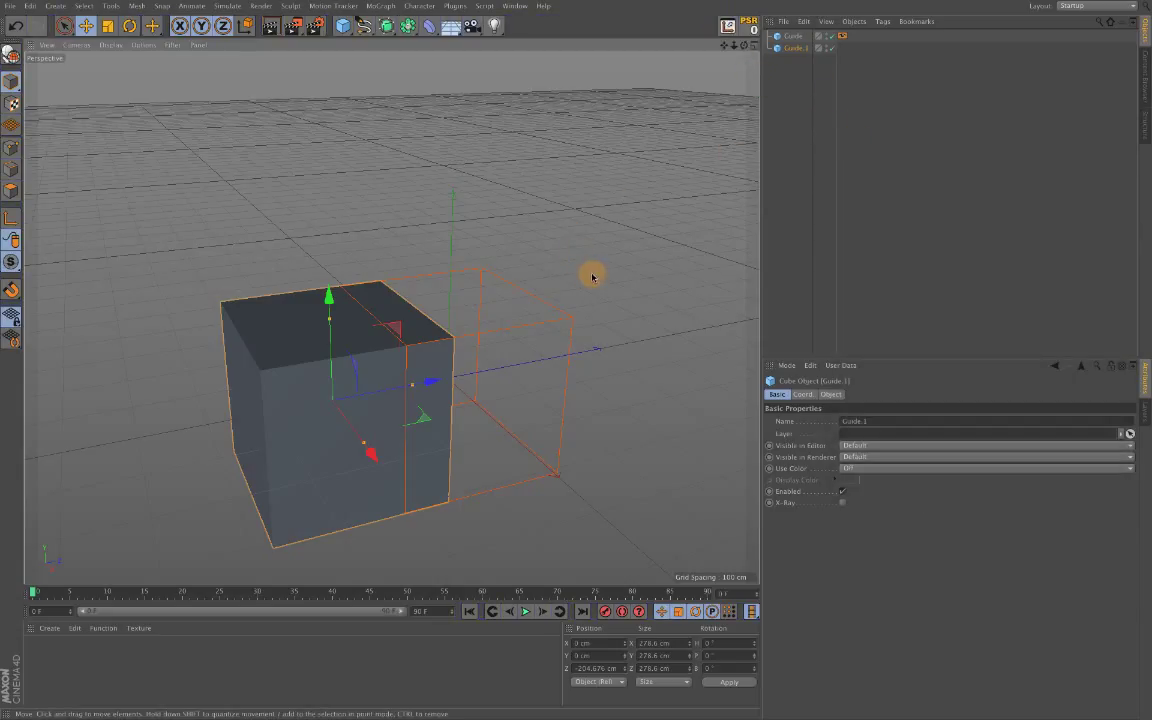
# Make the Guide.1 cube a child of Guide and rename it Water
pyautogui.press('F2')
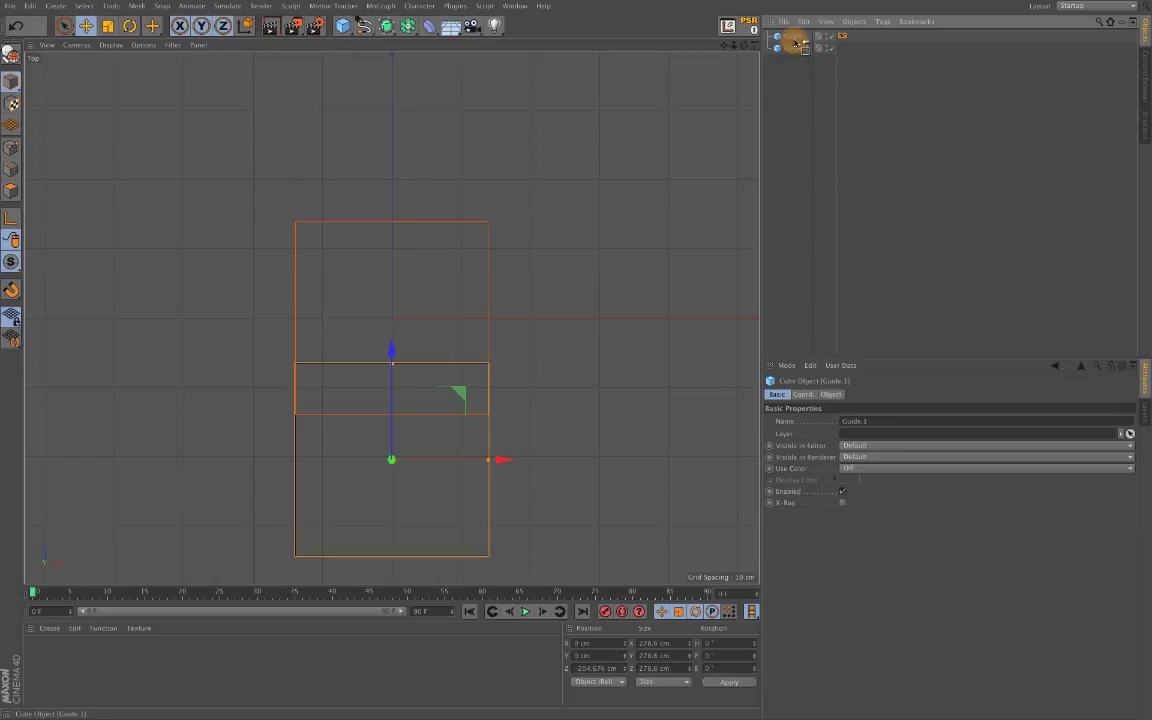
pyautogui.moveTo(796, 39); pyautogui.dragTo(796, 40)
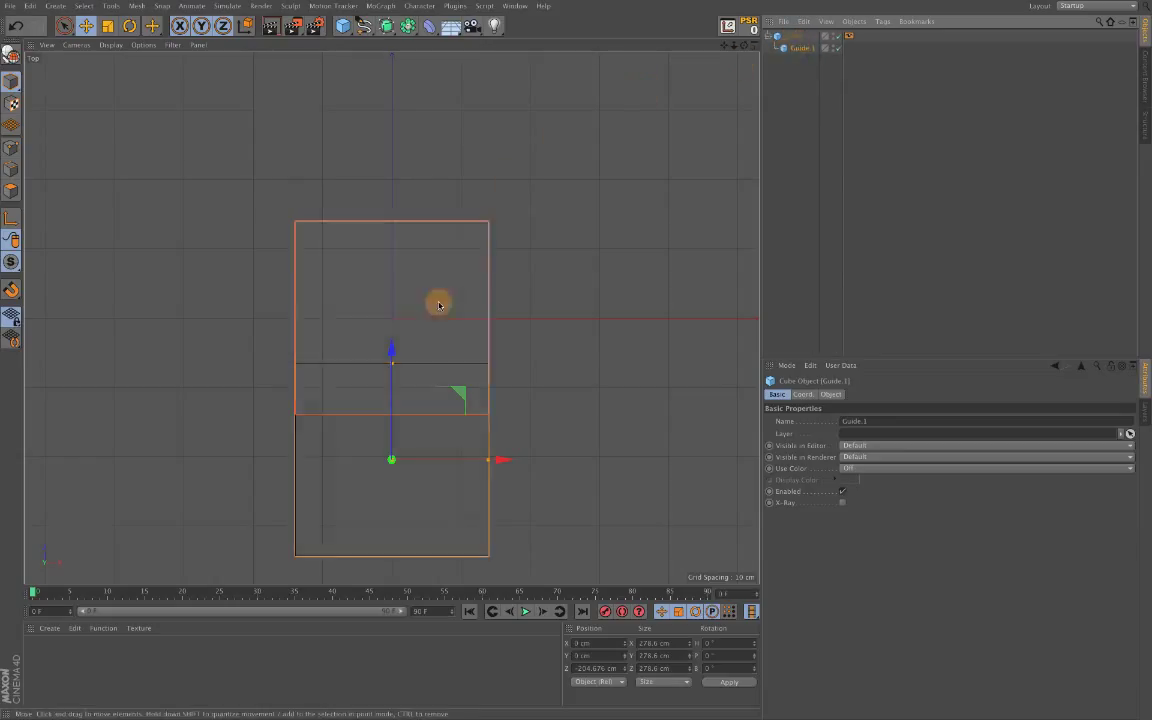
pyautogui.doubleClick(803, 48)
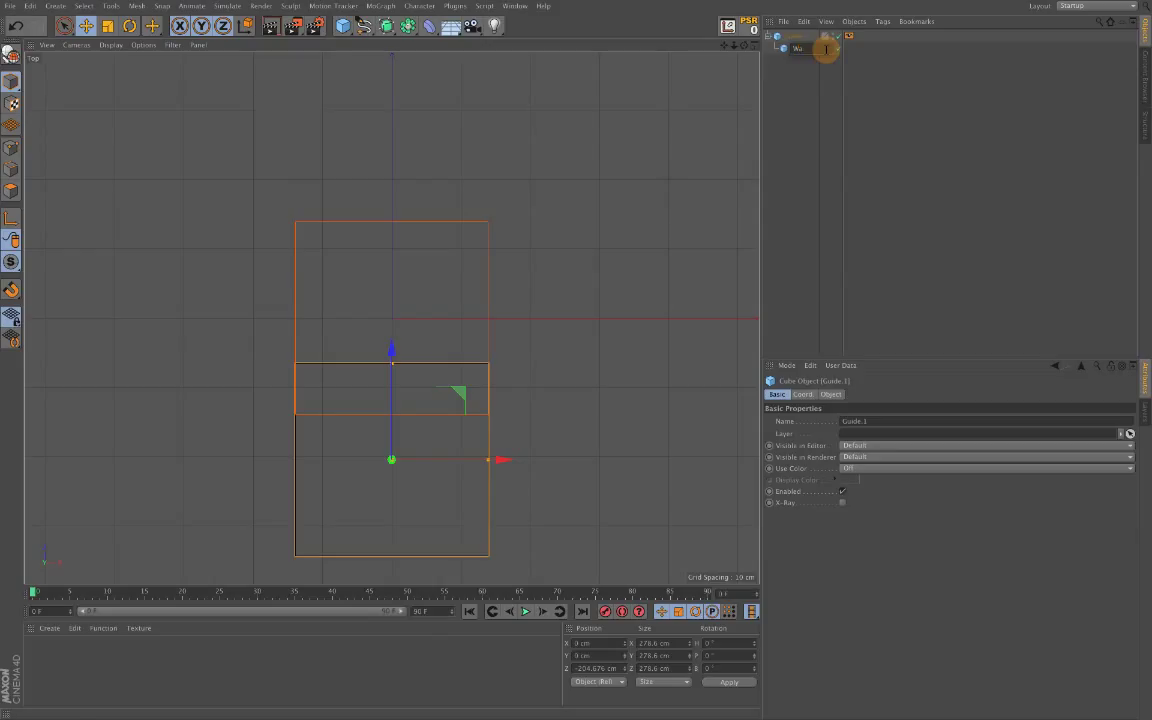
pyautogui.write('Water')
pyautogui.press('Return')
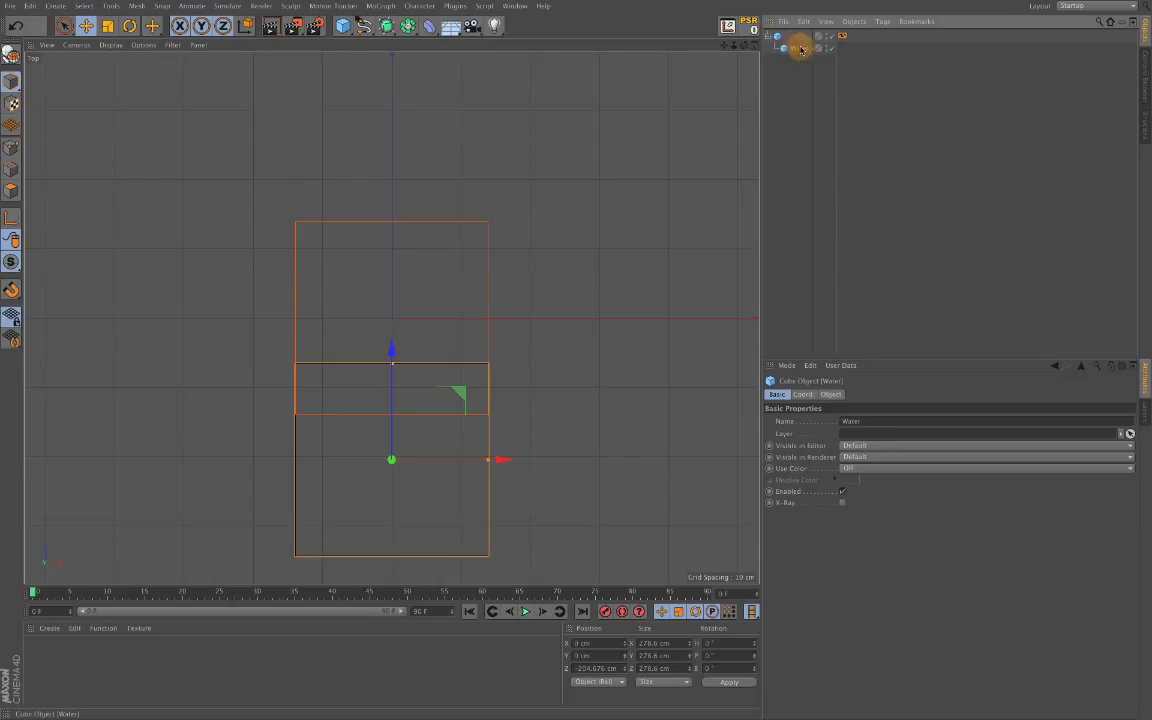
# Reset the PSR of the Water cube to align it with its parent, and move it back out of the Guide hierarchy
pyautogui.click(754, 29)
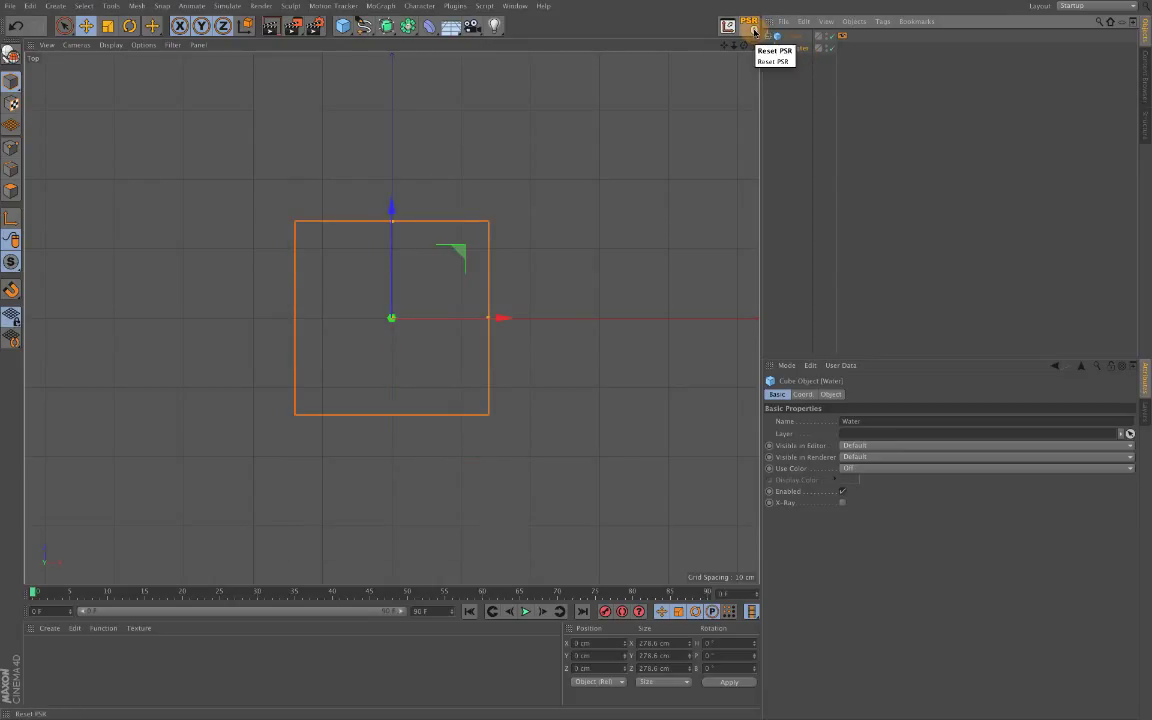
pyautogui.press('F1')
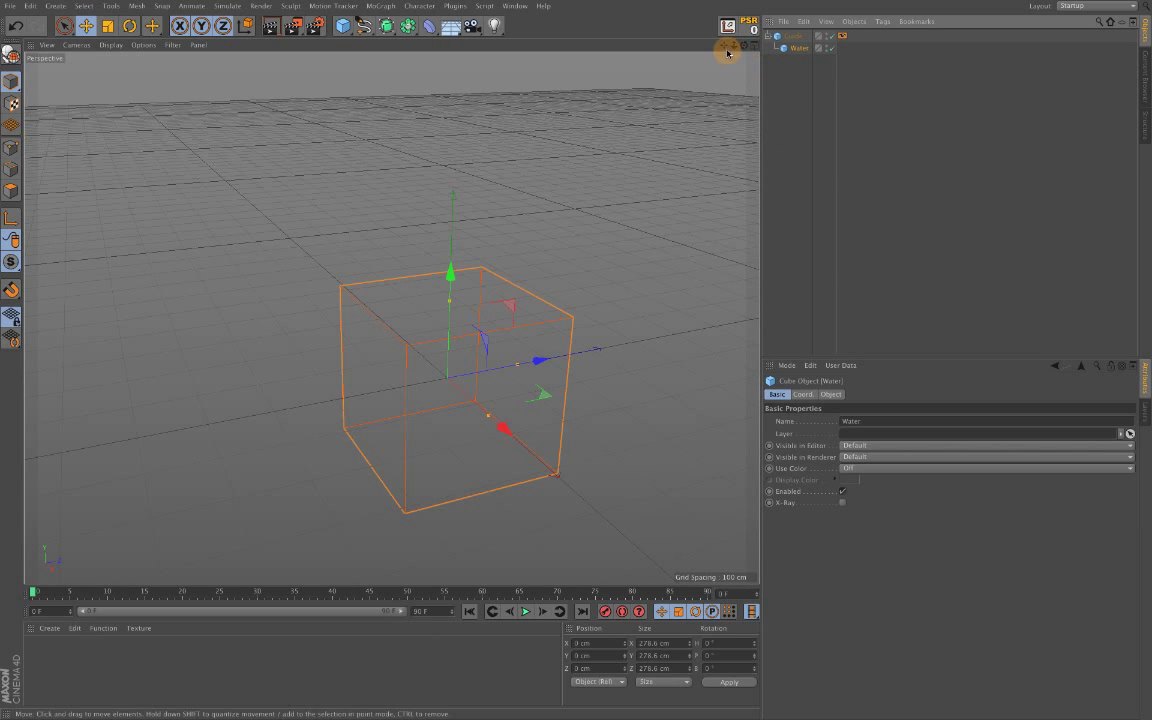
pyautogui.moveTo(725, 47); pyautogui.dragTo(695, 50)
pyautogui.click(787, 67)
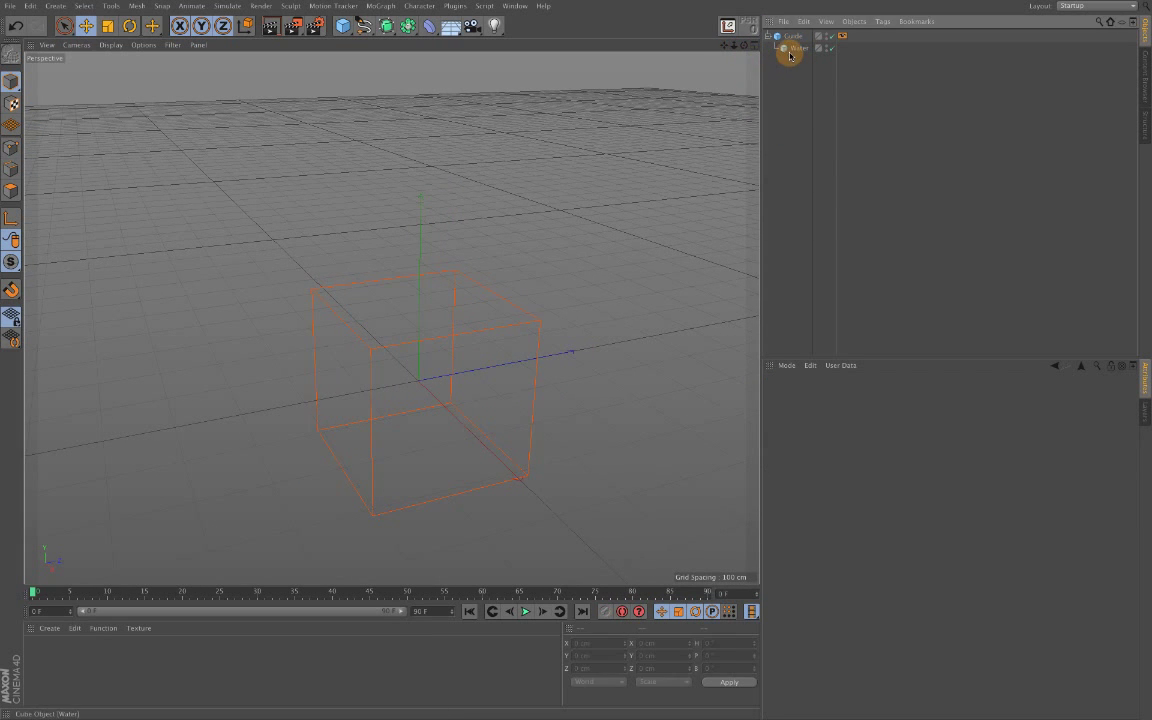
pyautogui.click(788, 48)
pyautogui.click(785, 58)
pyautogui.moveTo(783, 60)
pyautogui.mouseDown()
pyautogui.moveTo(742, 45)
pyautogui.moveTo(576, 348)
pyautogui.mouseUp()
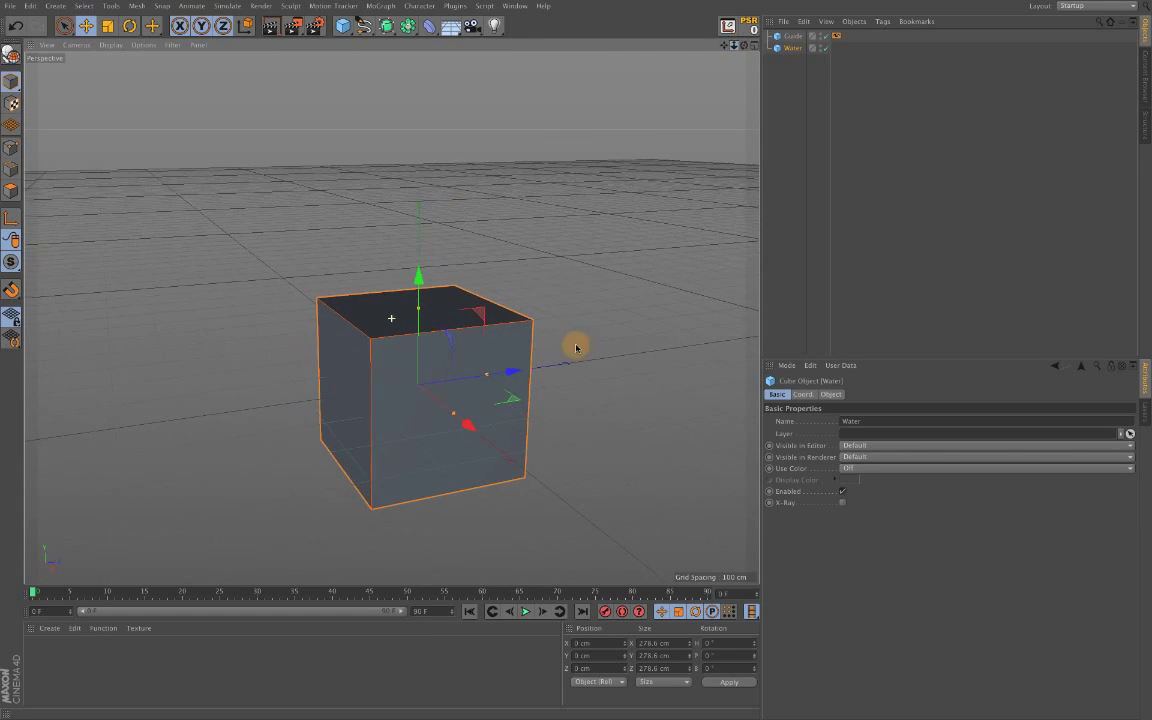
# Make the Water cube editable and move its axis to the base using Axis Center with Y at -100%
pyautogui.moveTo(724, 45); pyautogui.dragTo(800, 45)
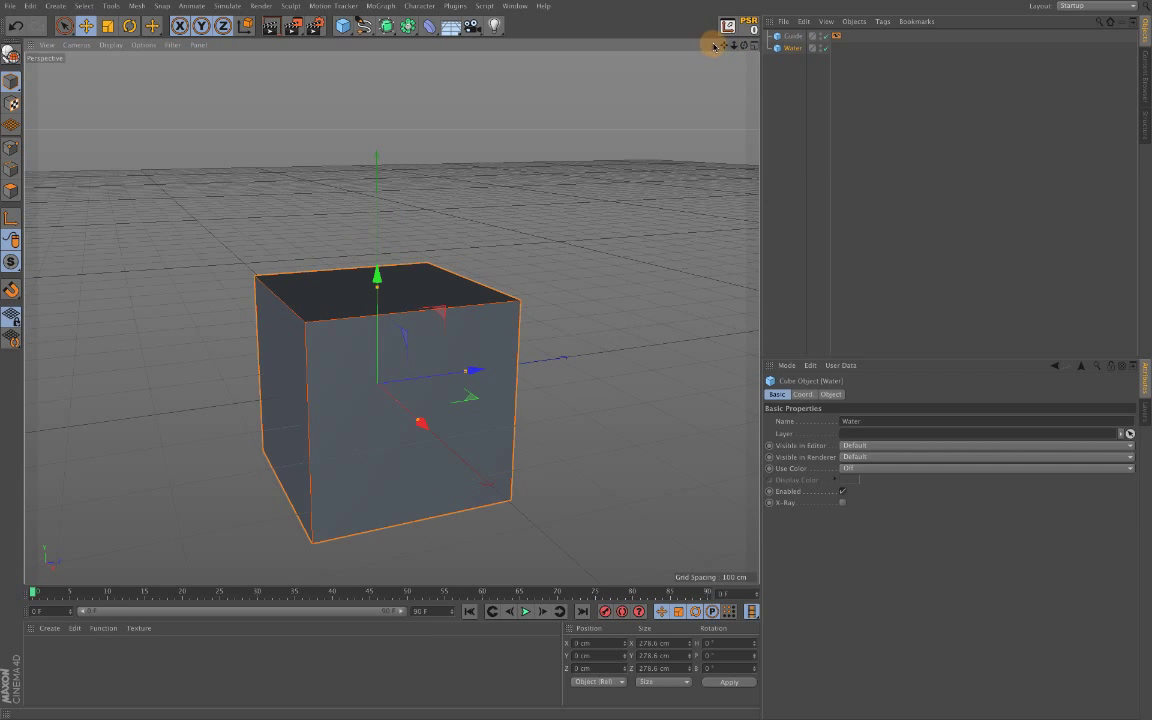
pyautogui.moveTo(721, 45); pyautogui.dragTo(720, 46)
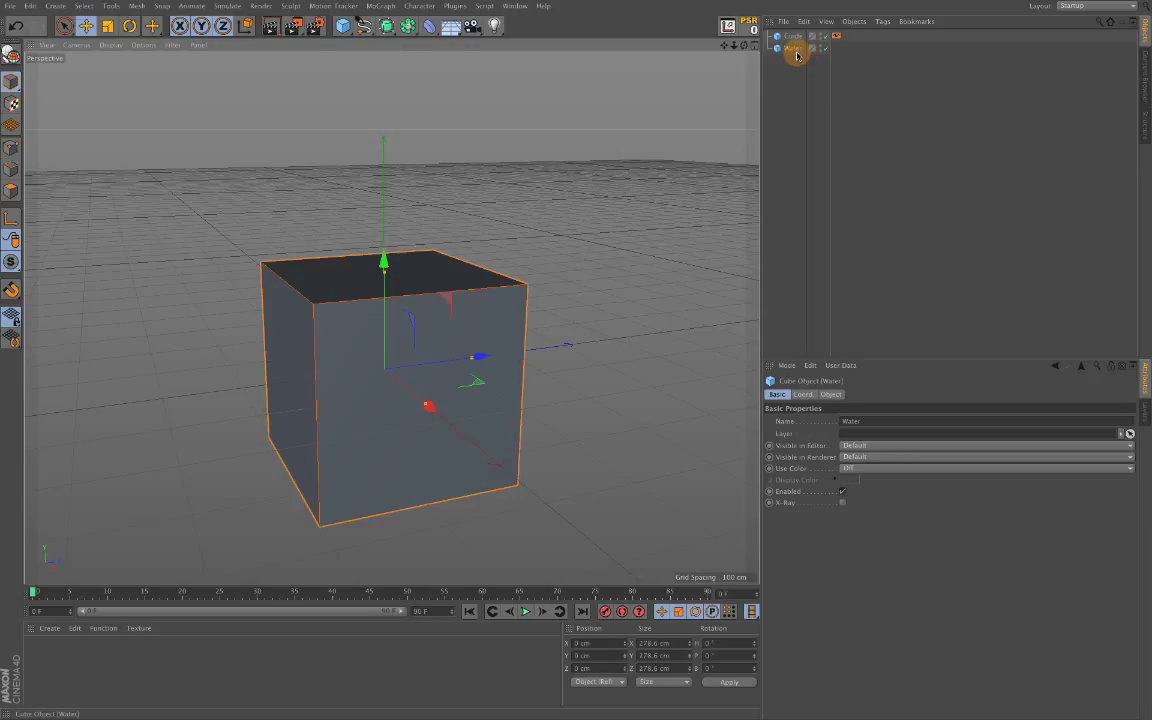
pyautogui.press('c')
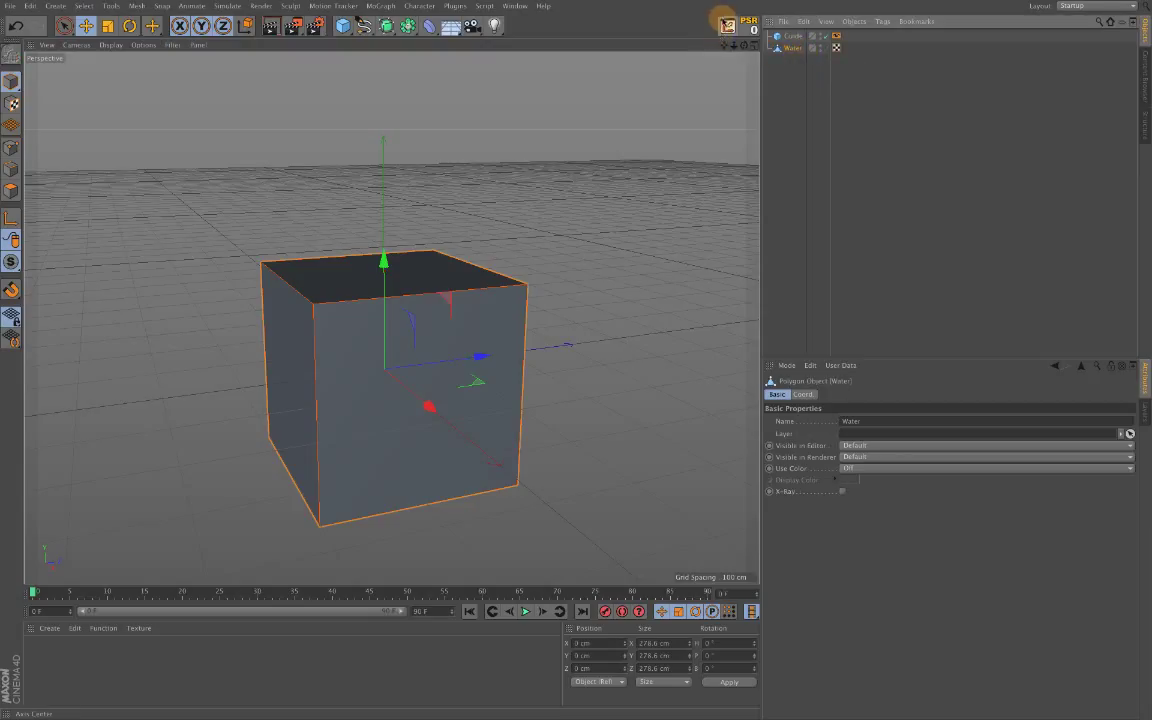
pyautogui.click(727, 24)
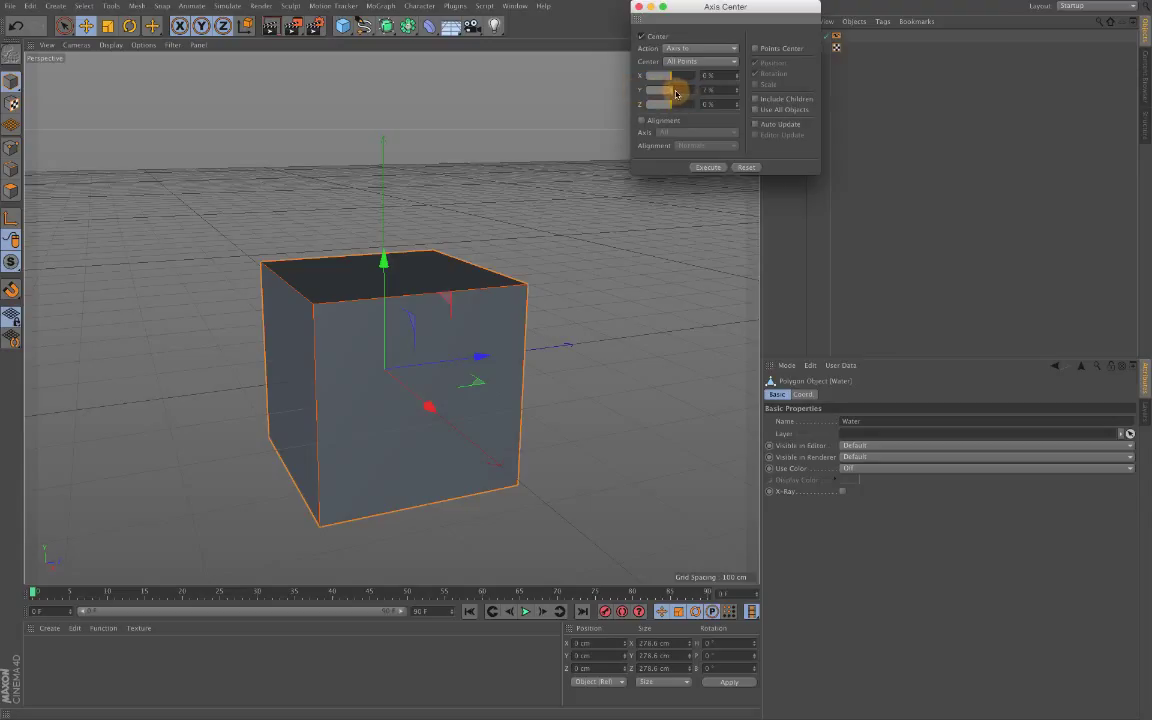
pyautogui.moveTo(675, 94); pyautogui.dragTo(609, 93)
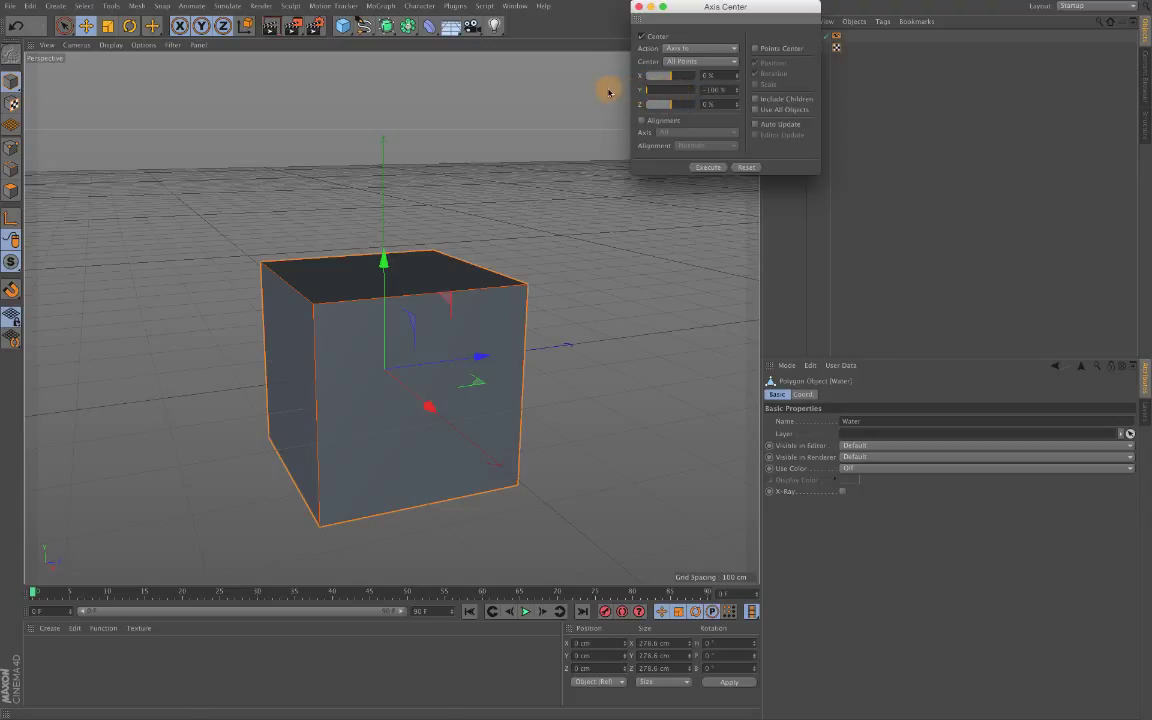
pyautogui.click(709, 167)
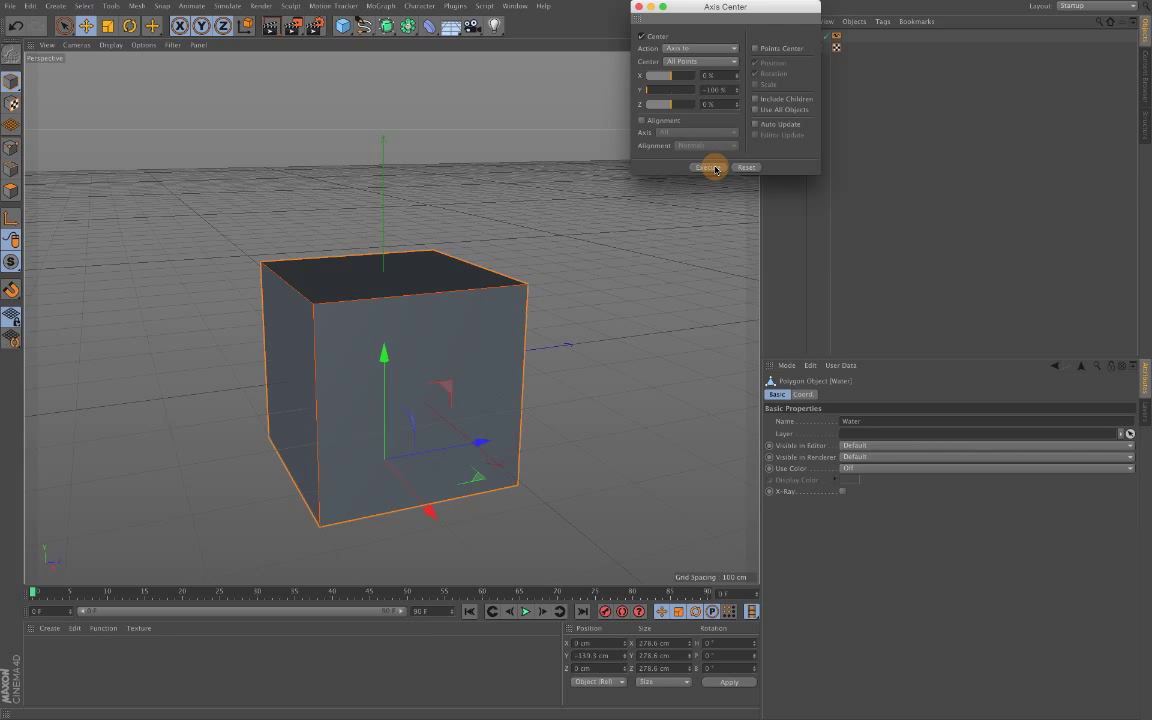
pyautogui.click(638, 7)
# Scale the Water object along Y to 50% of its height, and deselect it
pyautogui.moveTo(744, 45); pyautogui.dragTo(800, 26)
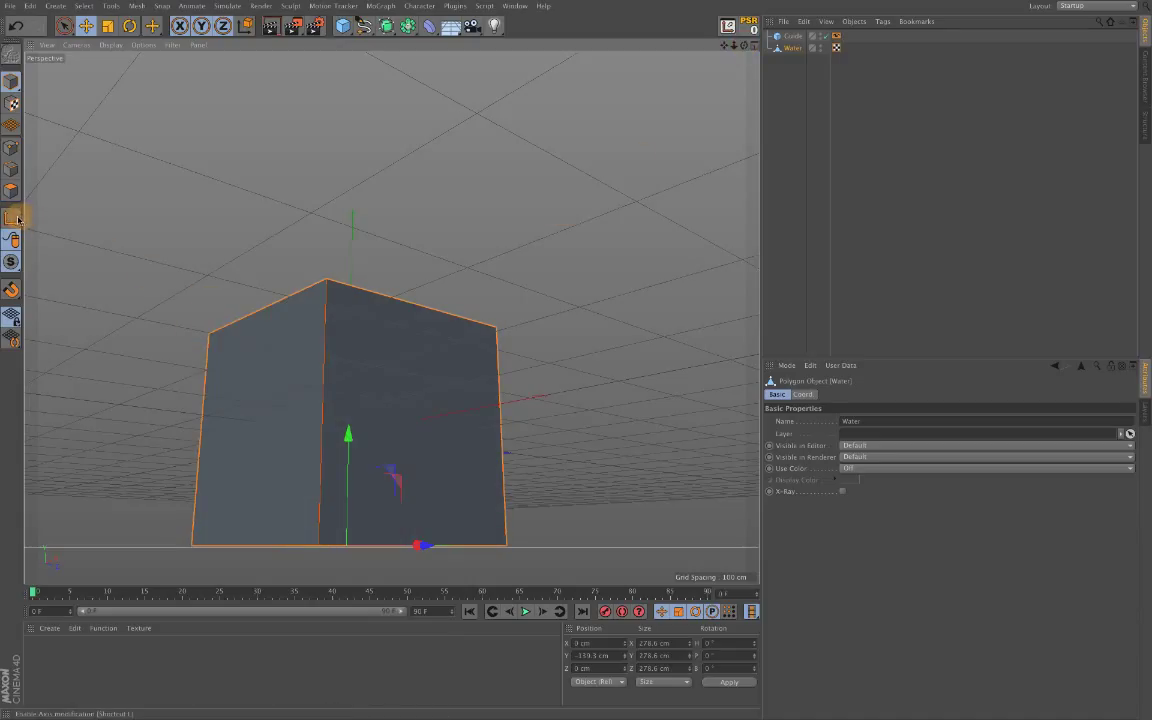
pyautogui.moveTo(745, 45); pyautogui.dragTo(710, 96)
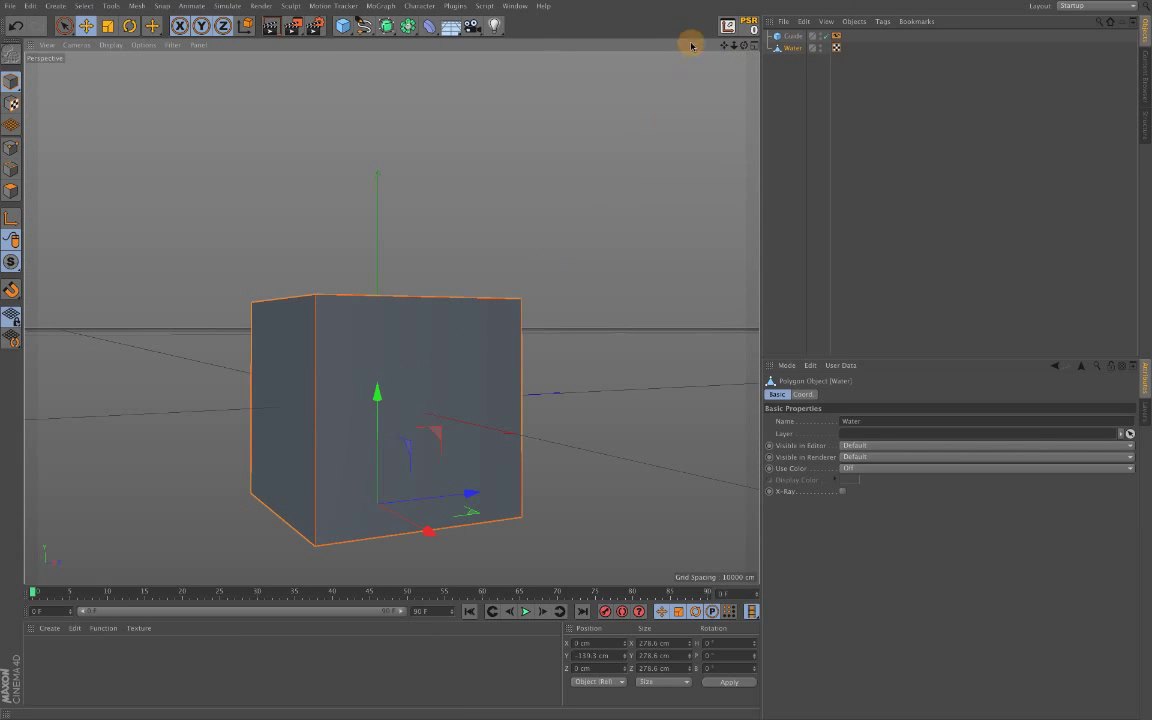
pyautogui.moveTo(734, 45); pyautogui.dragTo(790, 60)
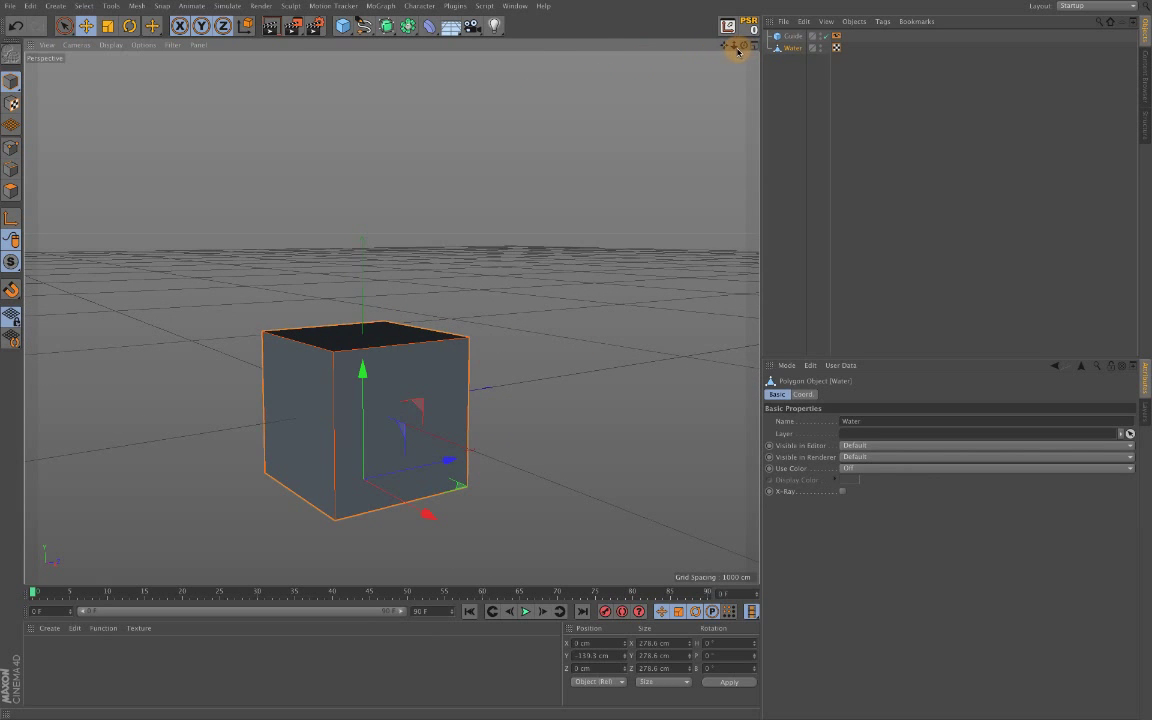
pyautogui.moveTo(722, 46); pyautogui.dragTo(736, 47)
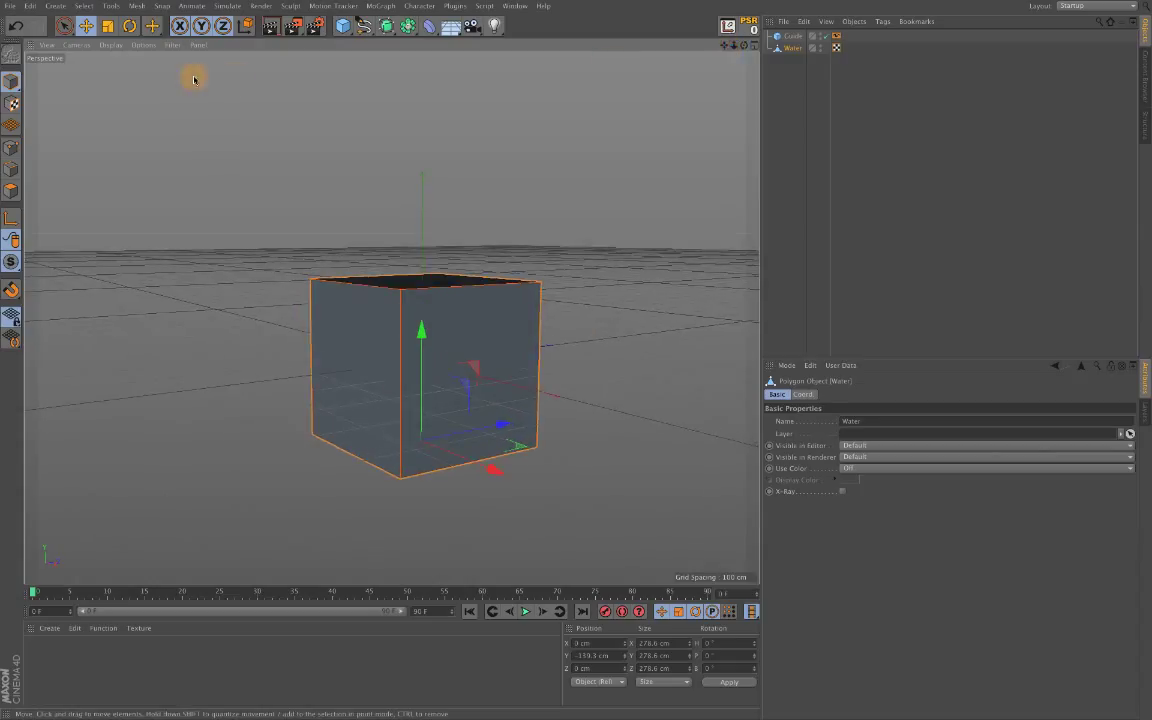
pyautogui.click(106, 28)
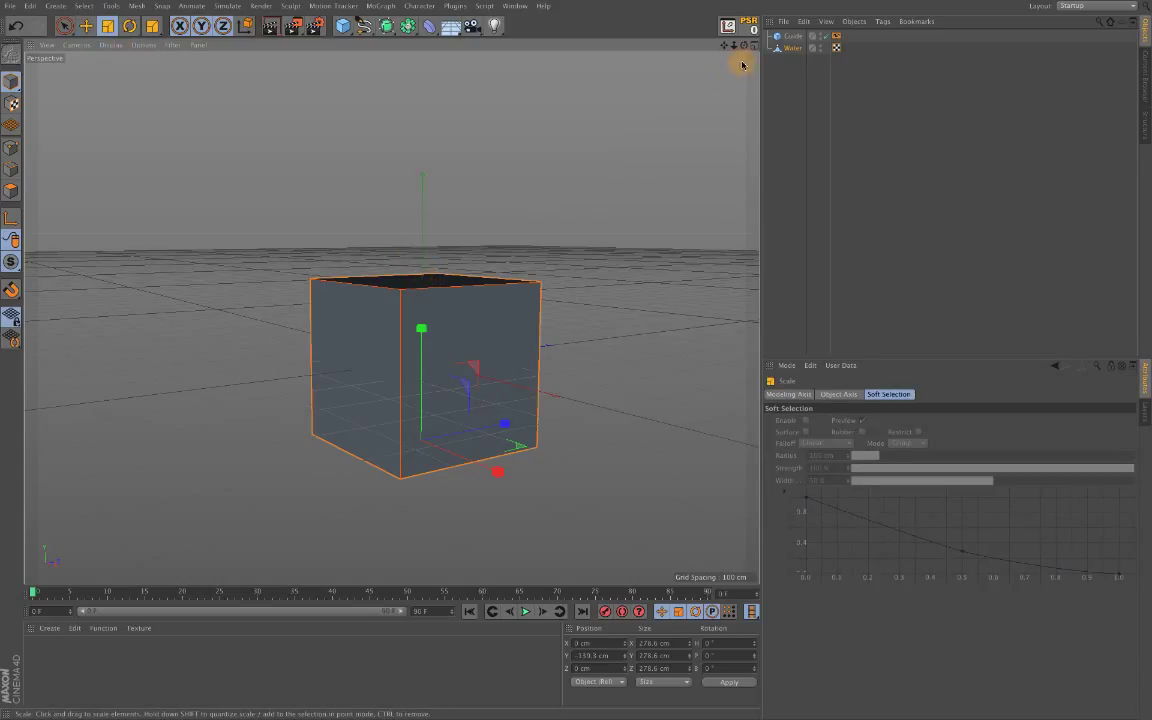
pyautogui.moveTo(744, 46); pyautogui.dragTo(727, 65)
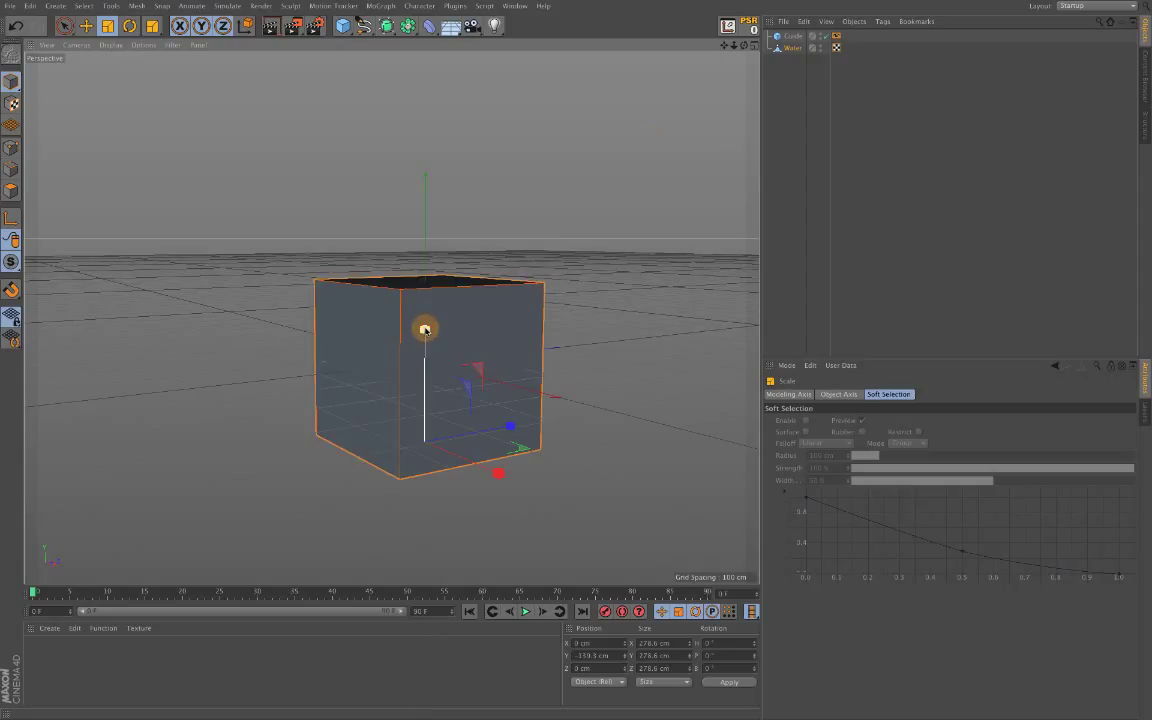
pyautogui.moveTo(425, 330); pyautogui.dragTo(426, 383)
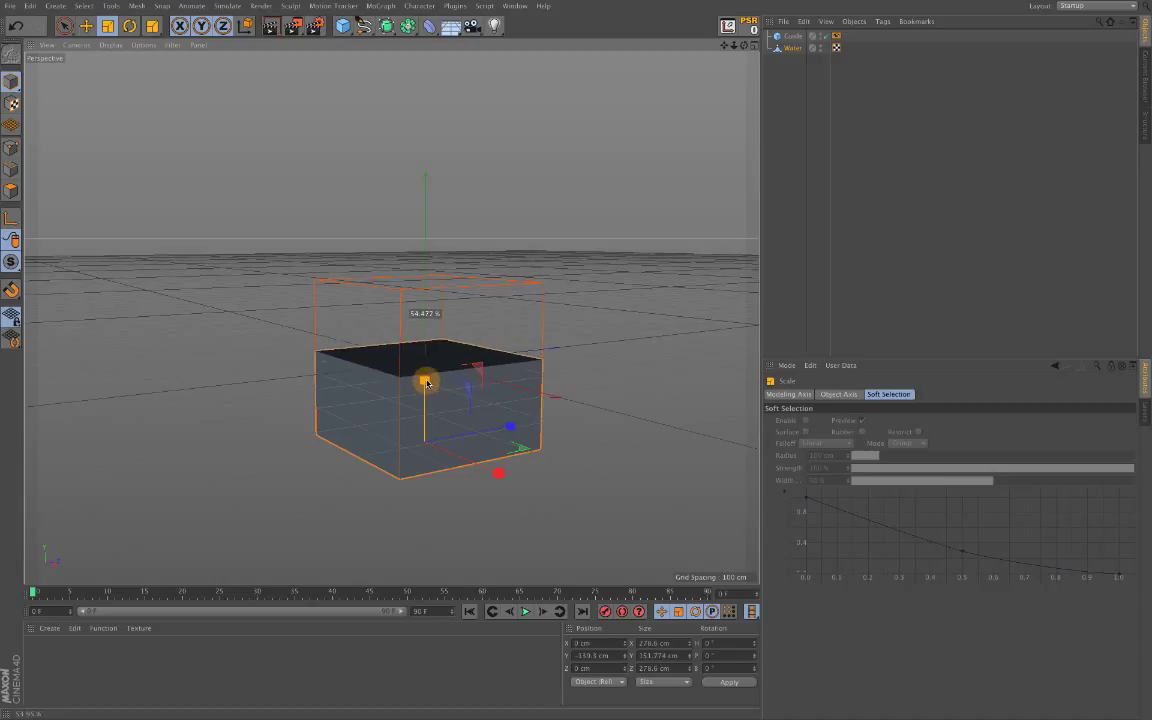
pyautogui.hotkey('ctrl', 'z')
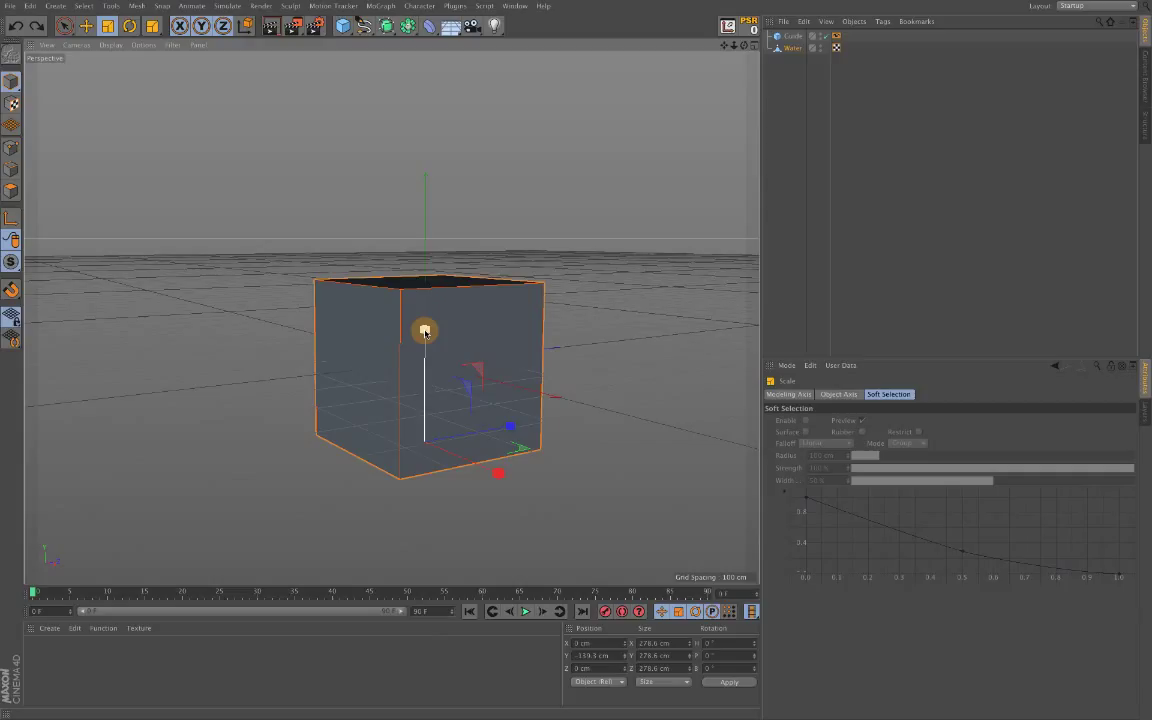
pyautogui.moveTo(425, 331); pyautogui.dragTo(424, 384)
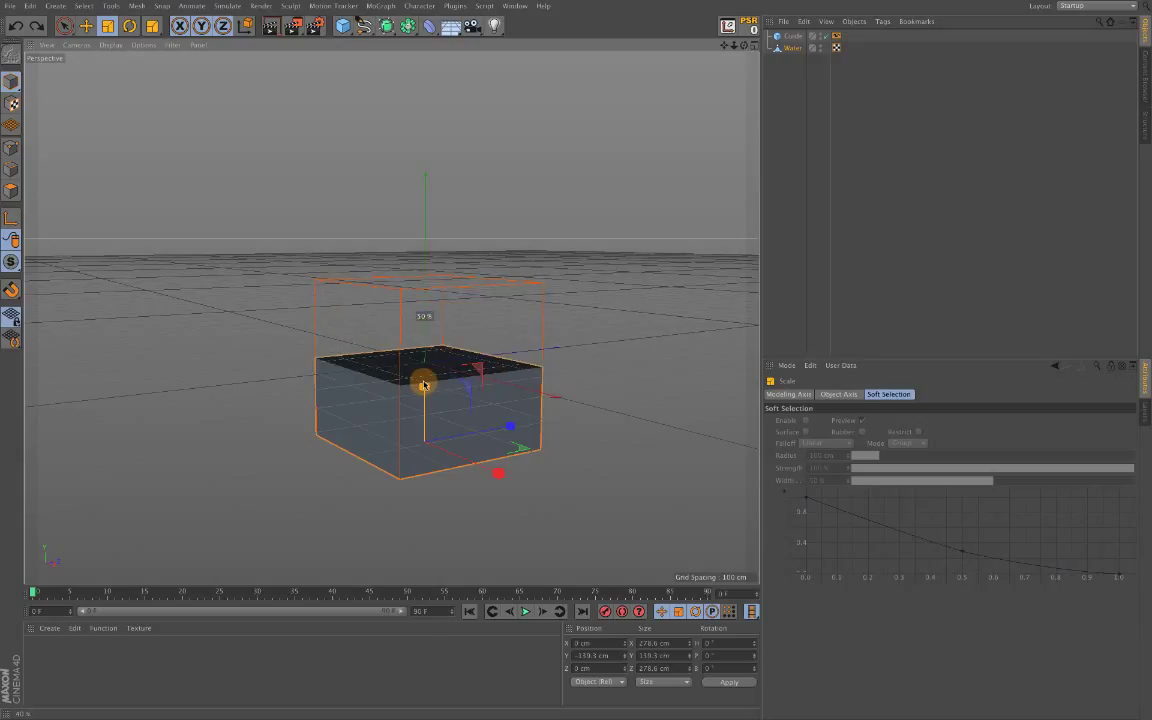
pyautogui.moveTo(424, 384); pyautogui.dragTo(424, 384)
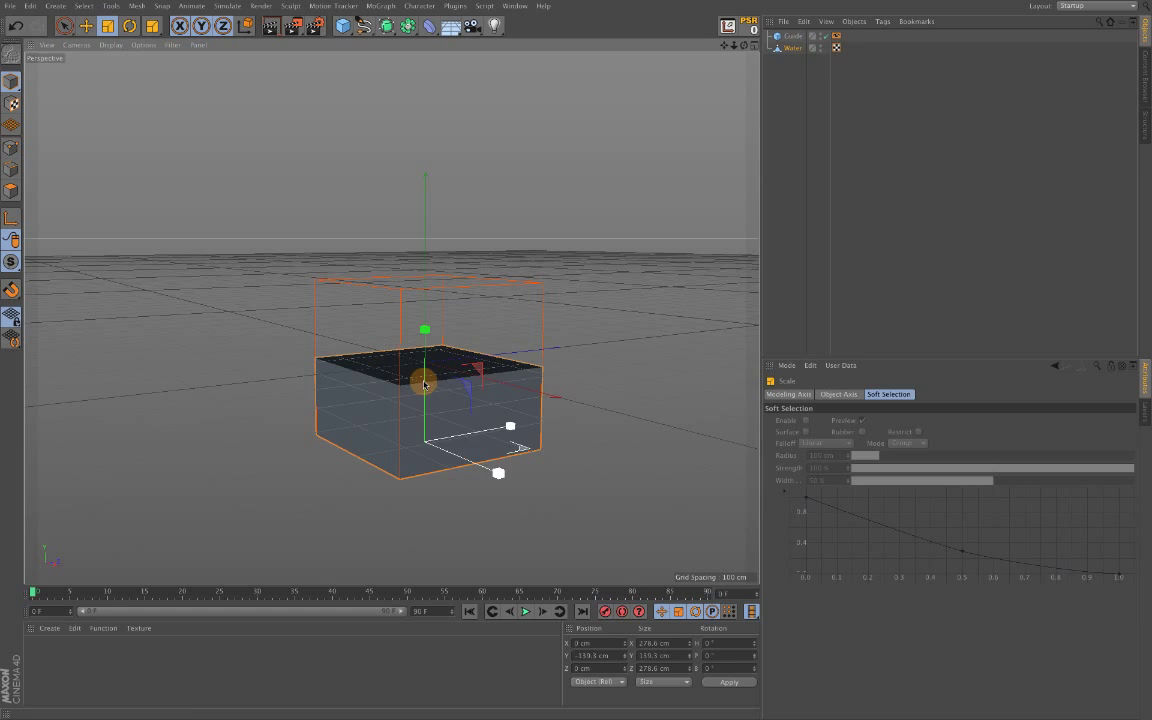
pyautogui.click(648, 357)
# Add a sphere primitive and scale it uniformly to about 393 cm in diameter
pyautogui.moveTo(745, 50); pyautogui.dragTo(771, 65)
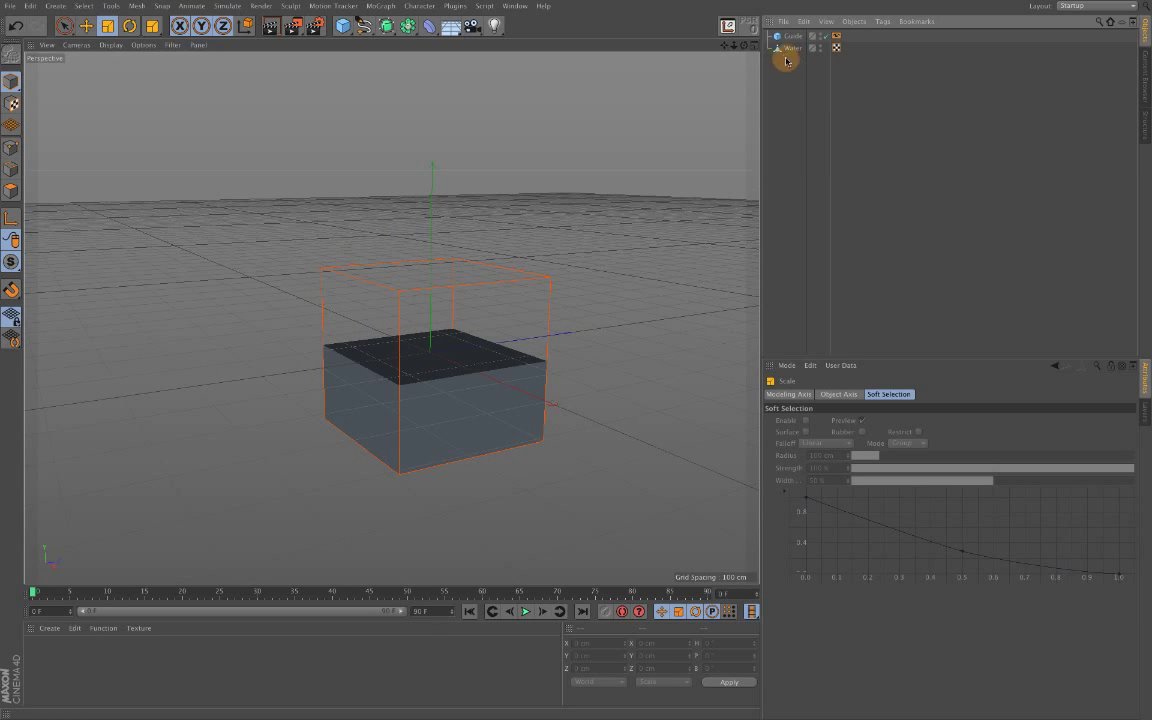
pyautogui.click(86, 25)
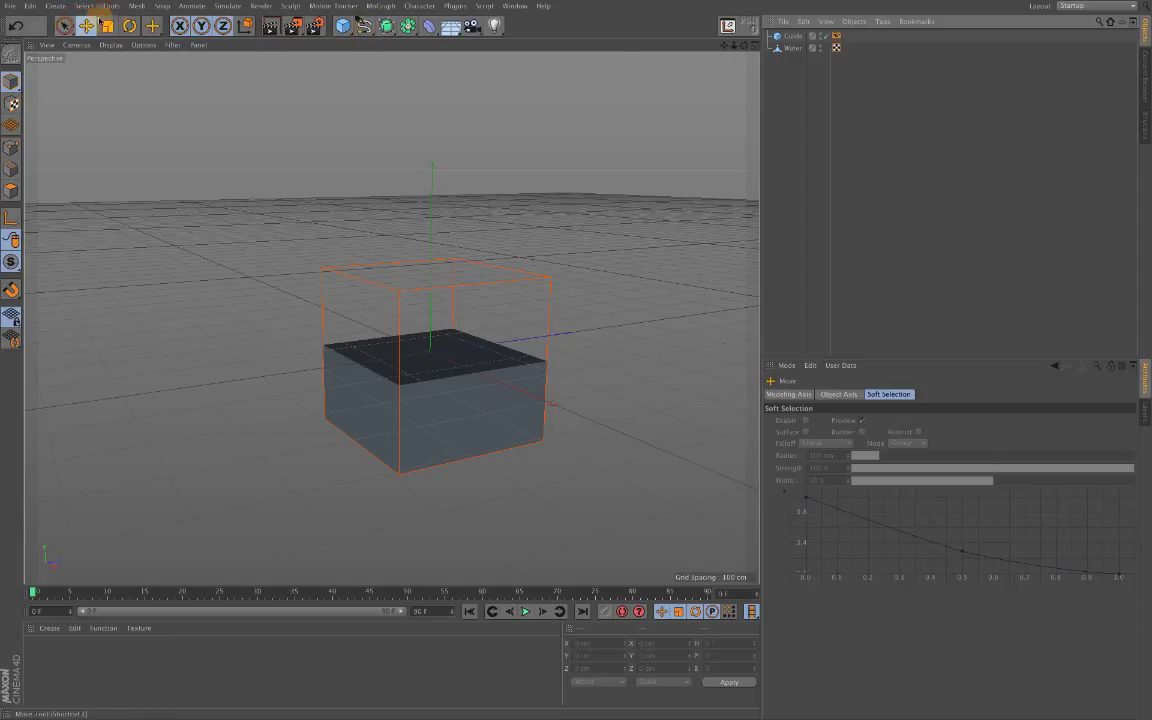
pyautogui.click(345, 27)
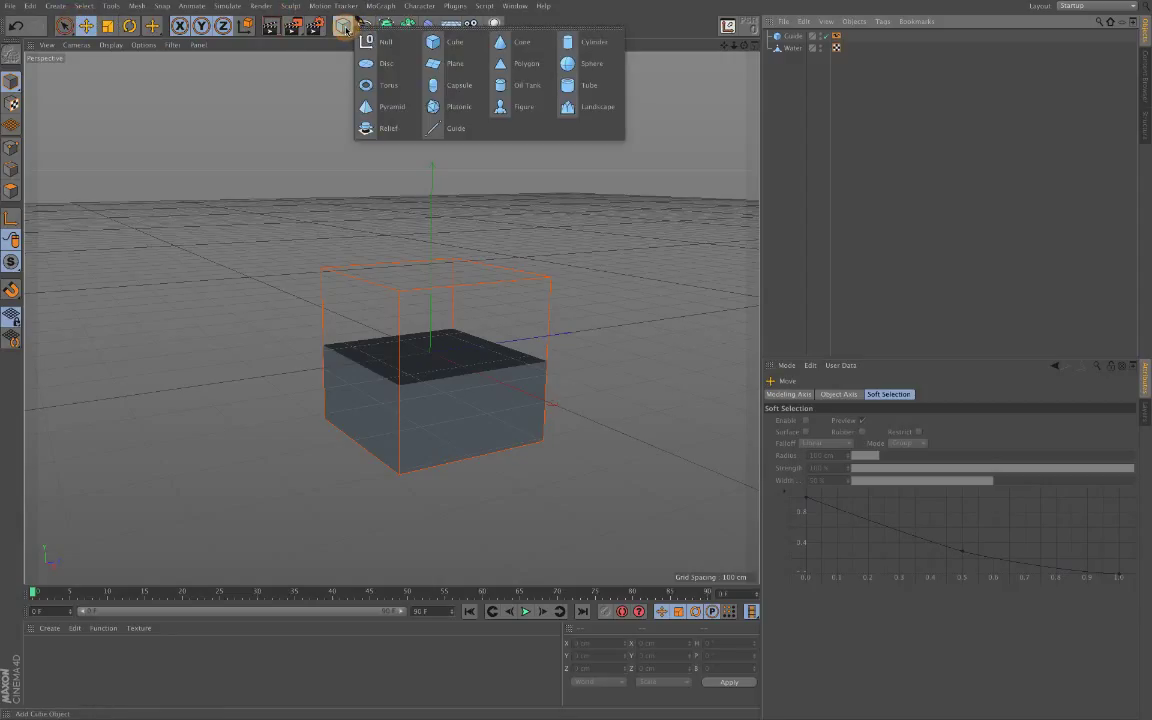
pyautogui.click(585, 63)
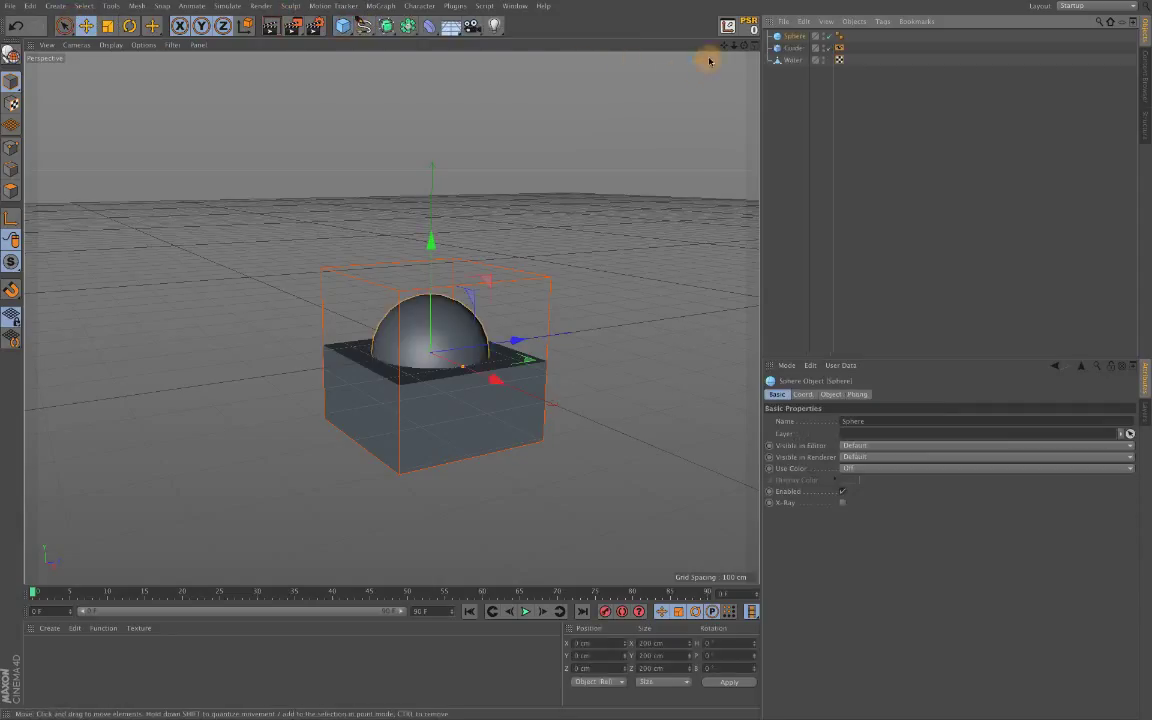
pyautogui.moveTo(734, 45); pyautogui.dragTo(640, 50)
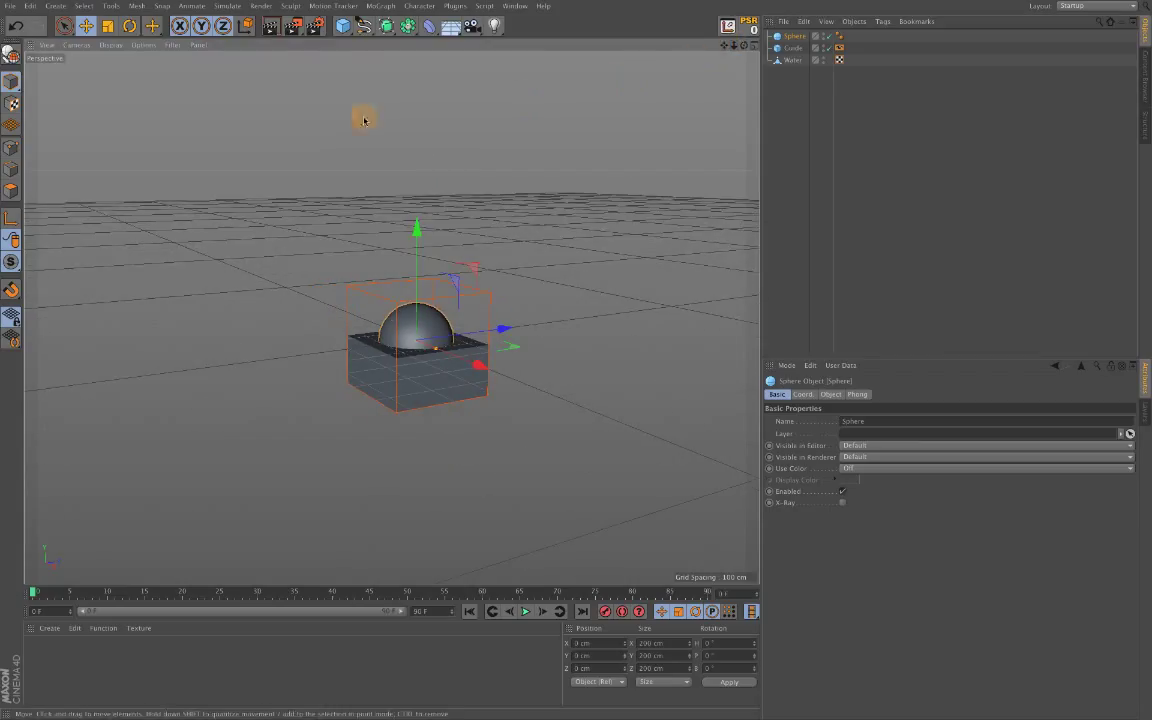
pyautogui.click(107, 26)
pyautogui.moveTo(451, 254); pyautogui.dragTo(526, 316)
# Move the sphere up along Y to about 66 cm
pyautogui.moveTo(744, 45); pyautogui.dragTo(800, 28)
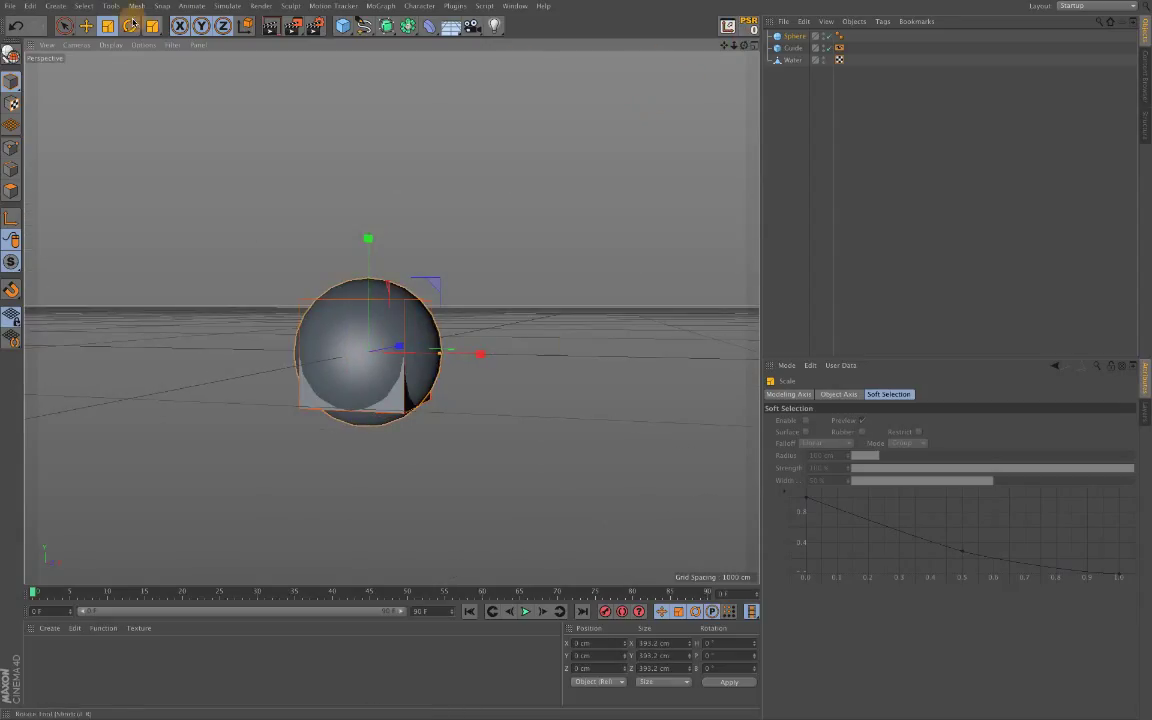
pyautogui.click(86, 26)
pyautogui.moveTo(368, 240)
pyautogui.mouseDown()
pyautogui.moveTo(368, 200)
pyautogui.moveTo(368, 222)
pyautogui.mouseUp()
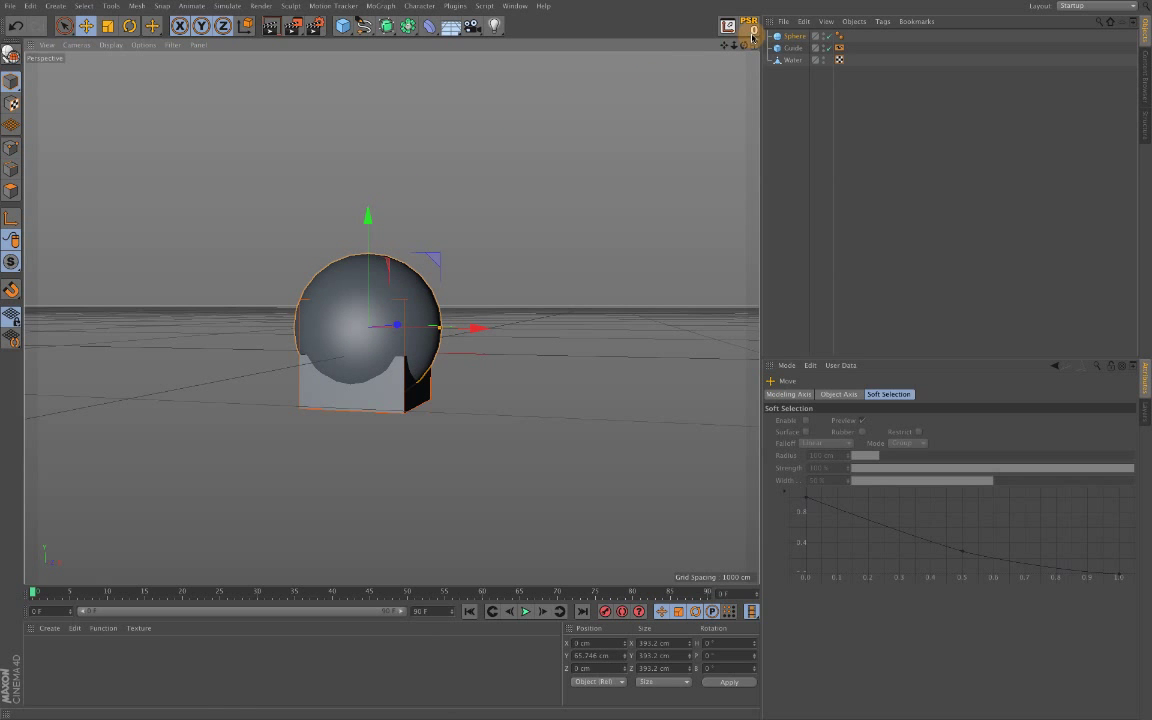
# Delete the sphere's Phong tag so its surface is shaded in flat facets
pyautogui.moveTo(745, 45); pyautogui.dragTo(840, 40)
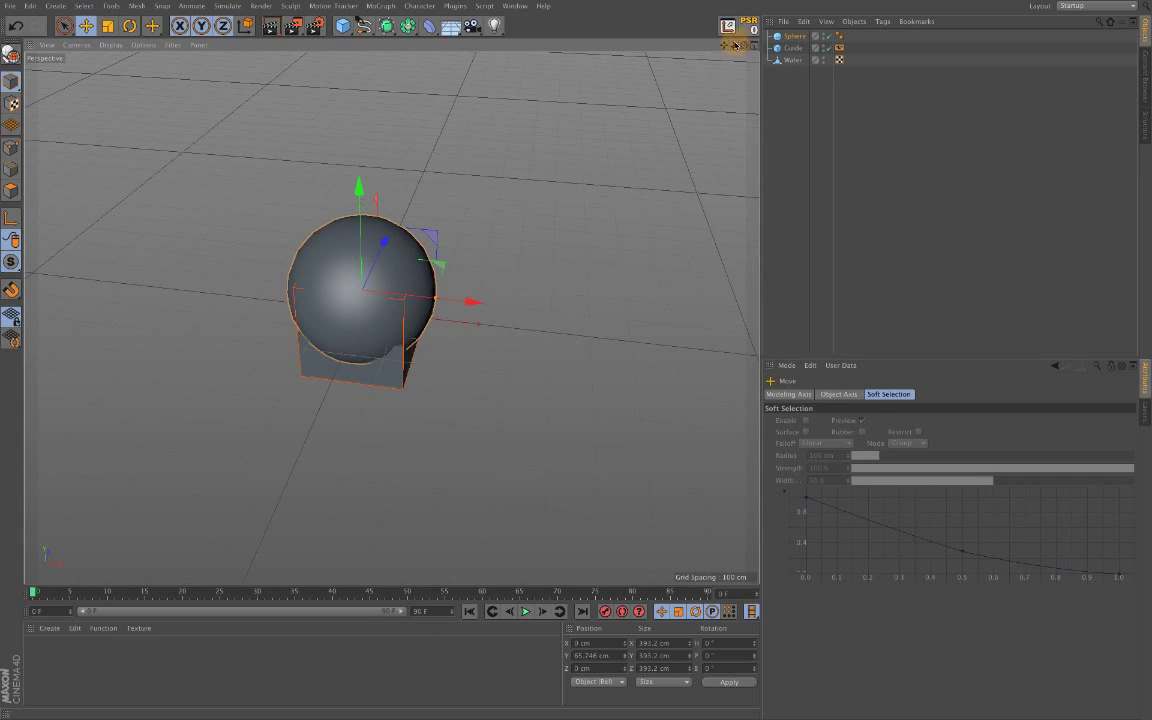
pyautogui.moveTo(735, 45); pyautogui.dragTo(745, 75)
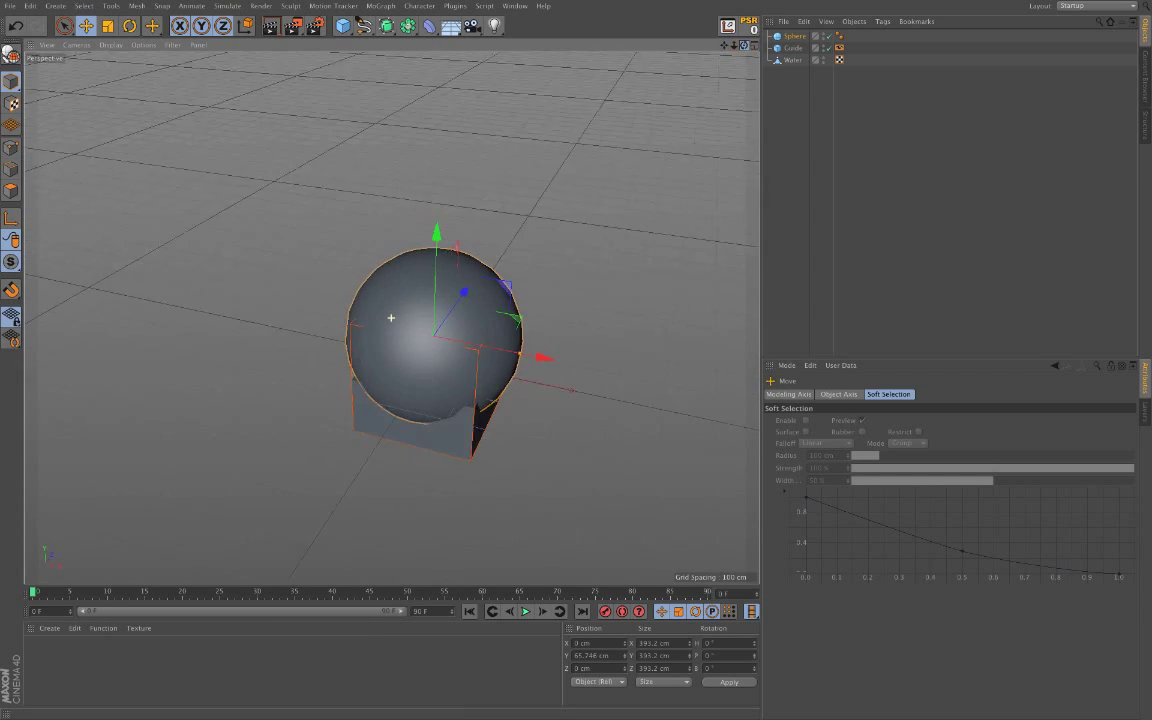
pyautogui.click(839, 37)
pyautogui.press('Delete')
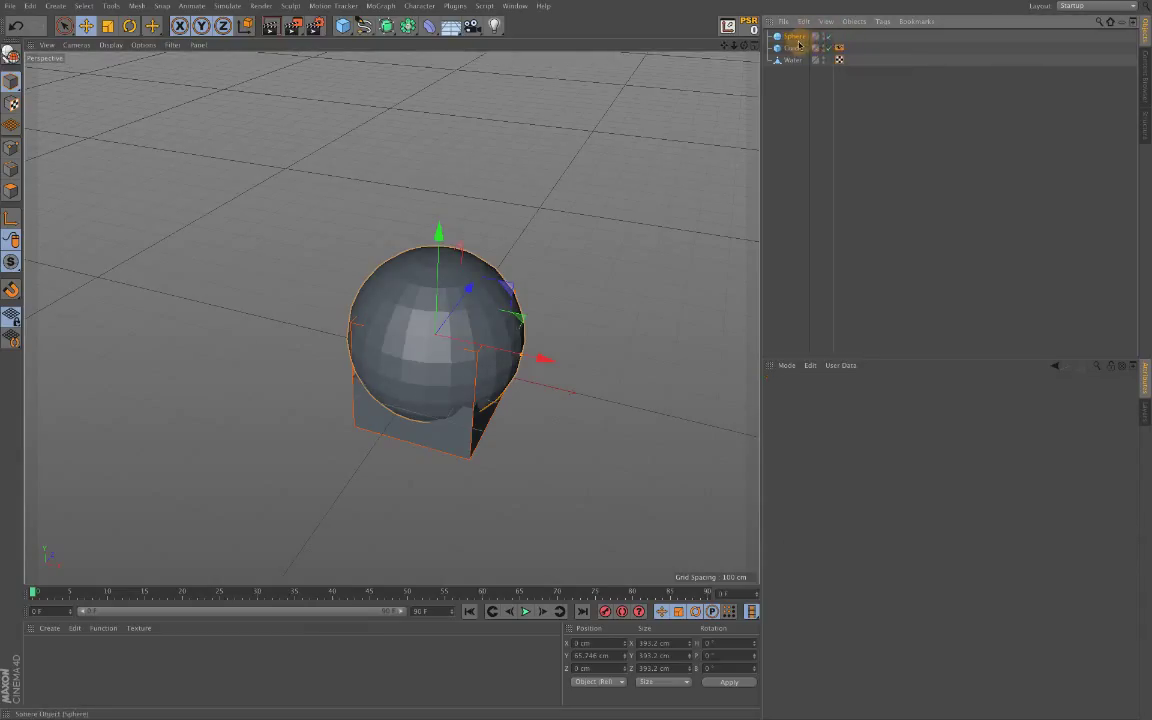
# Turn off Render Perfect for the sphere, set its type to Icosahedron, and deselect it
pyautogui.click(796, 37)
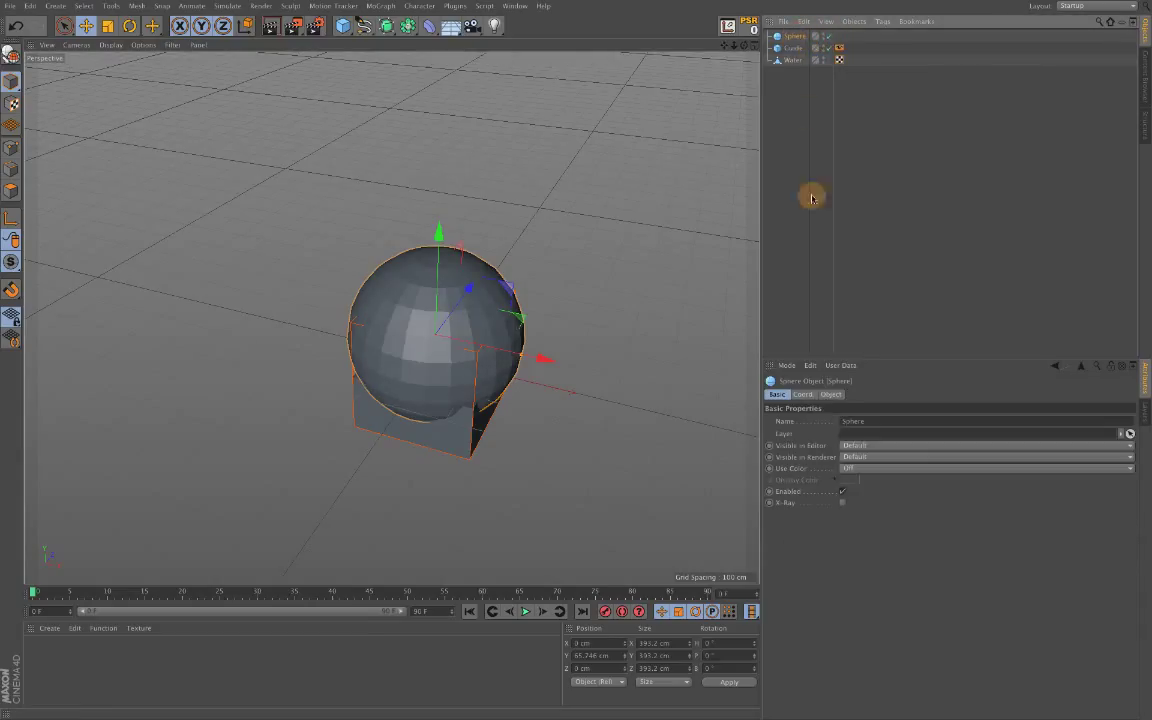
pyautogui.click(831, 396)
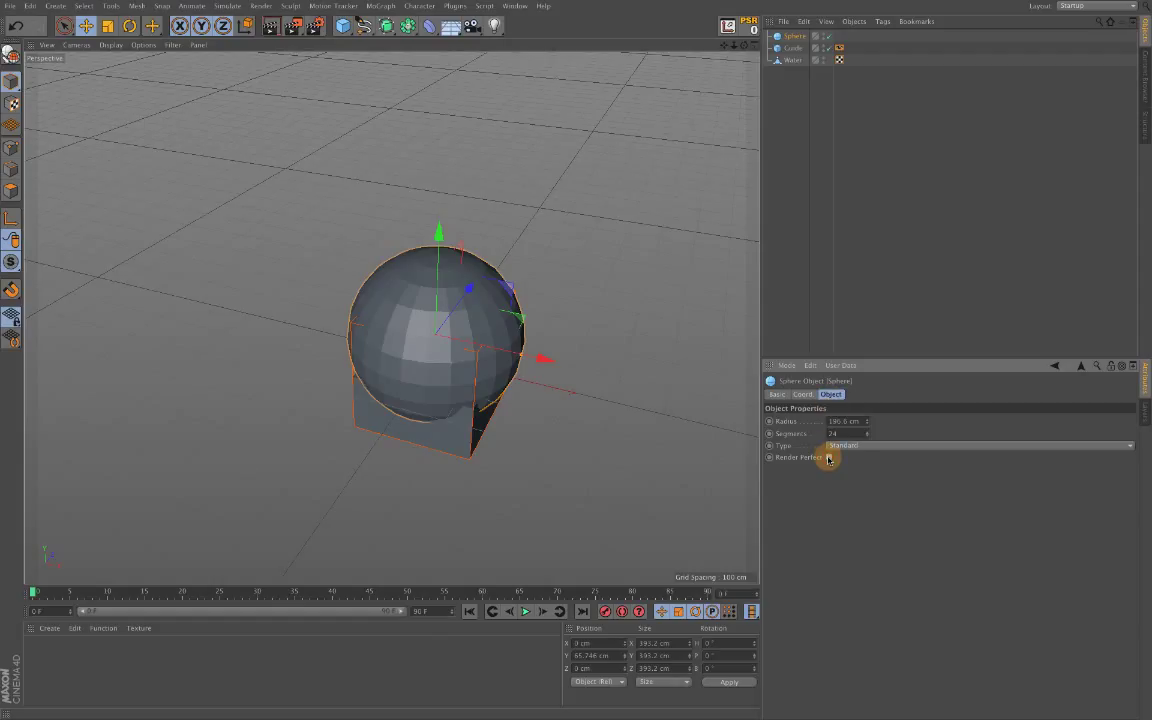
pyautogui.click(858, 446)
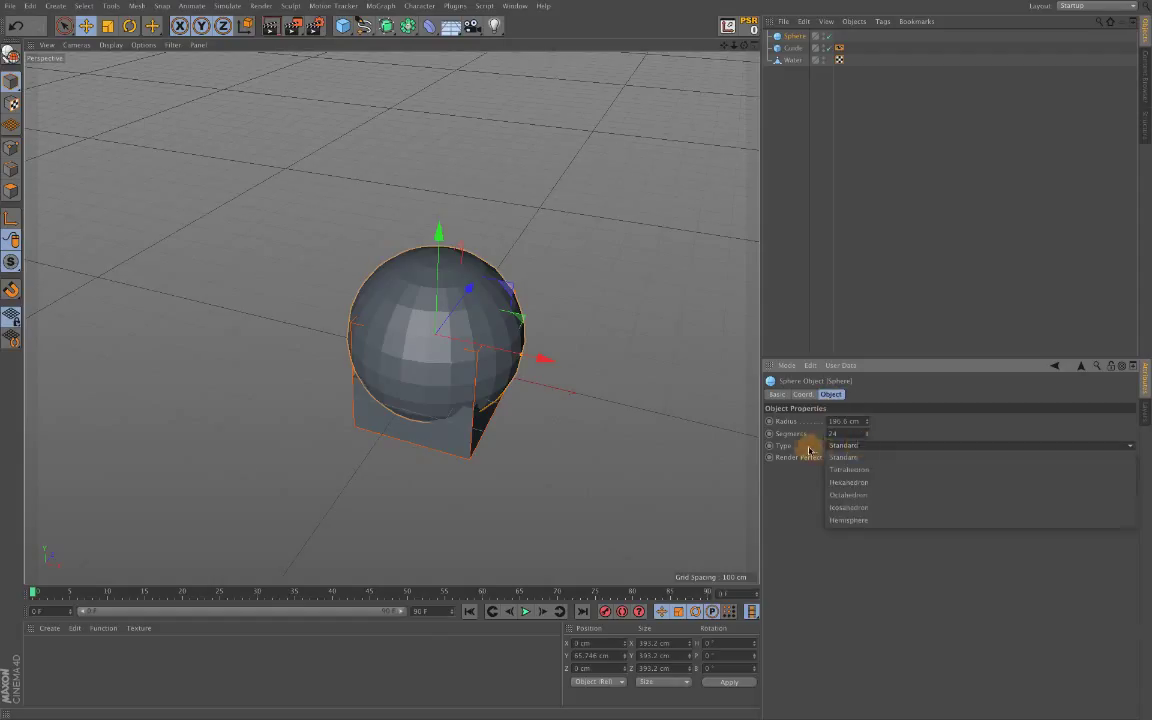
pyautogui.click(889, 507)
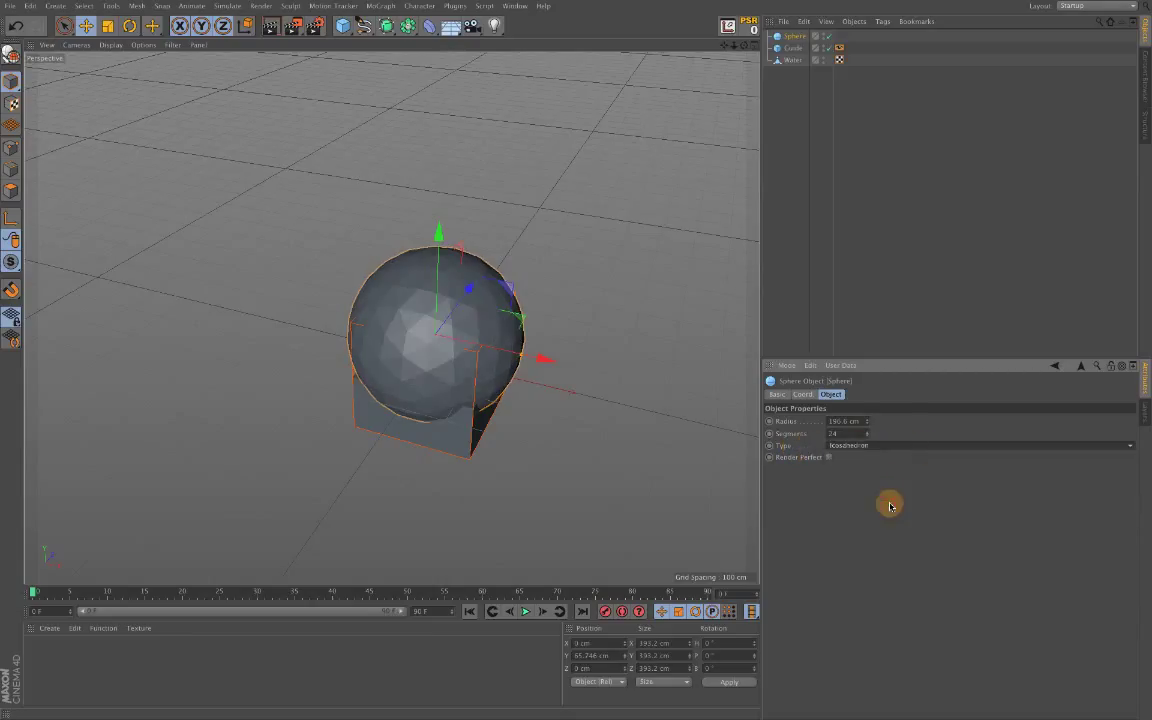
pyautogui.click(890, 443)
pyautogui.click(869, 493)
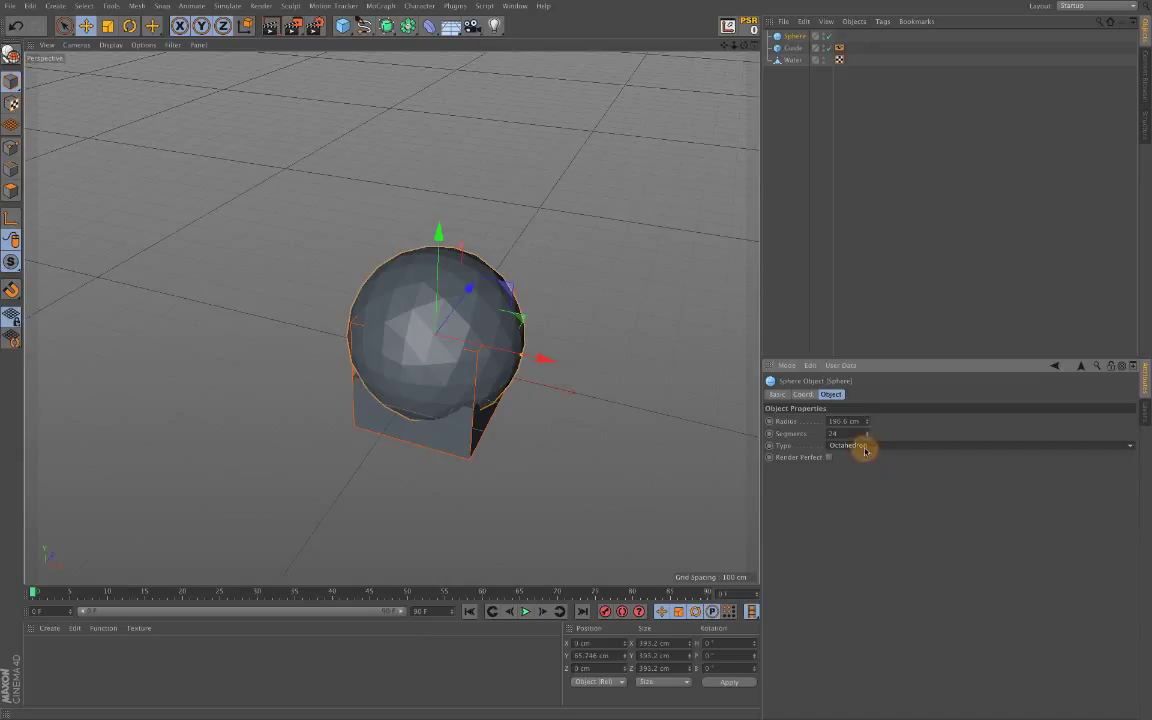
pyautogui.click(865, 448)
pyautogui.click(855, 503)
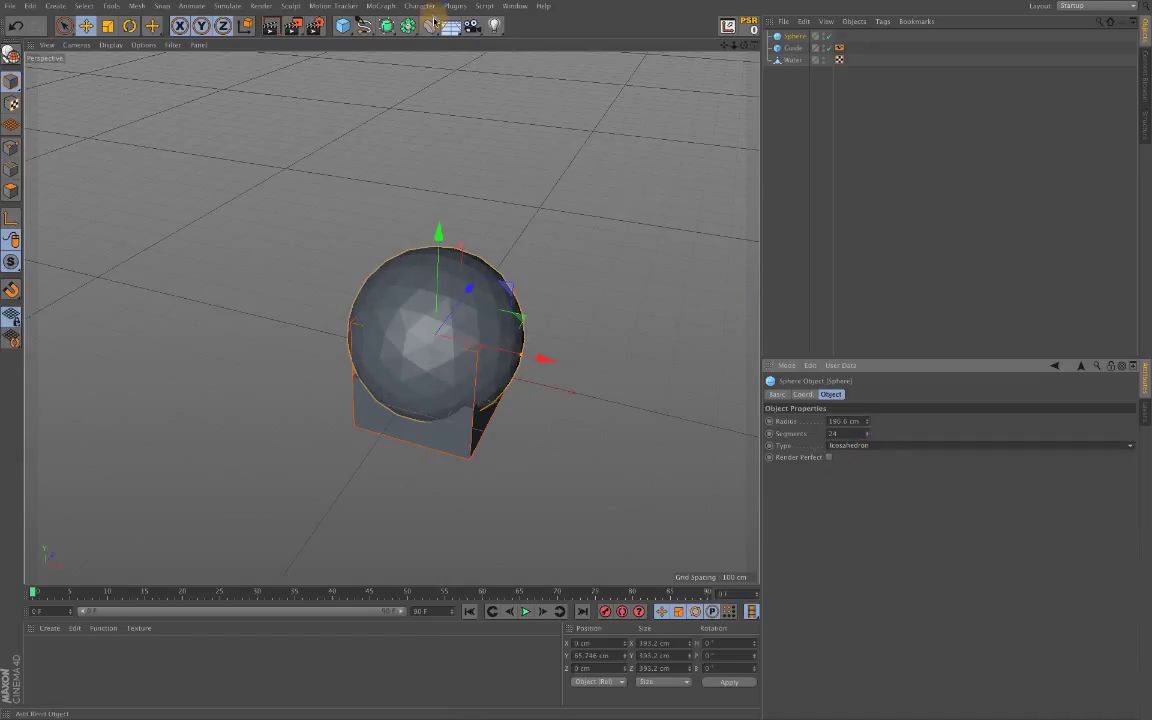
pyautogui.click(774, 177)
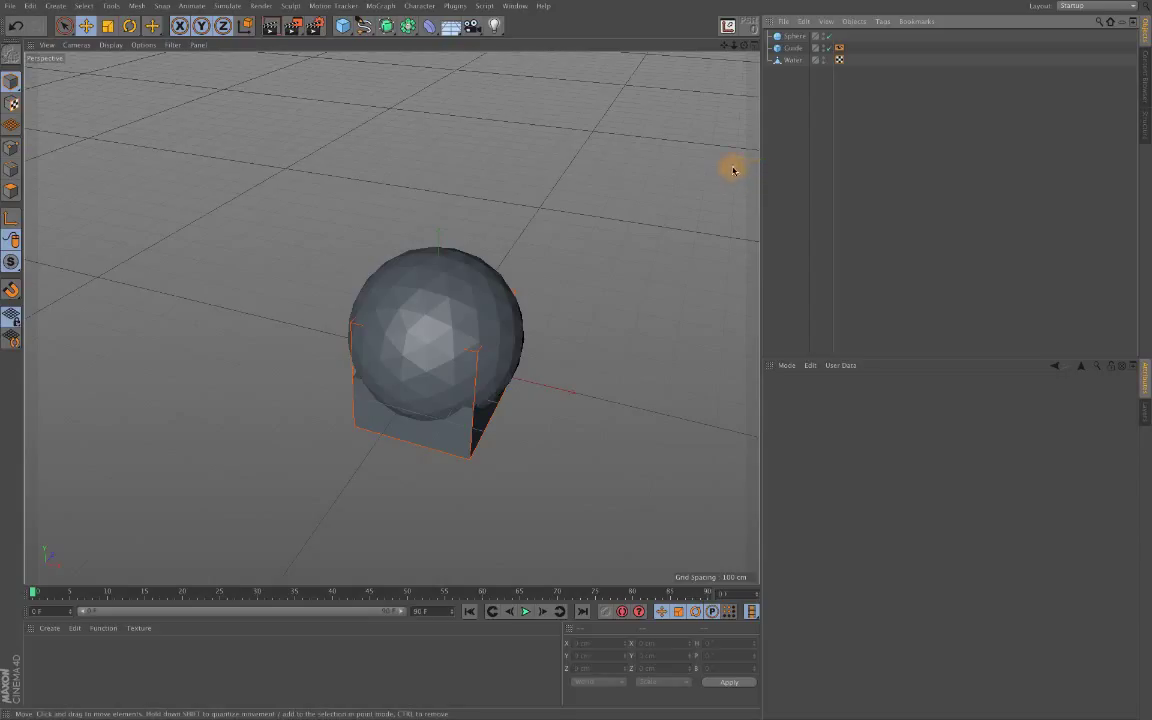
# Set the render output to the 2560 x 1600 screen preset and add the Ambient Occlusion effect
pyautogui.click(318, 27)
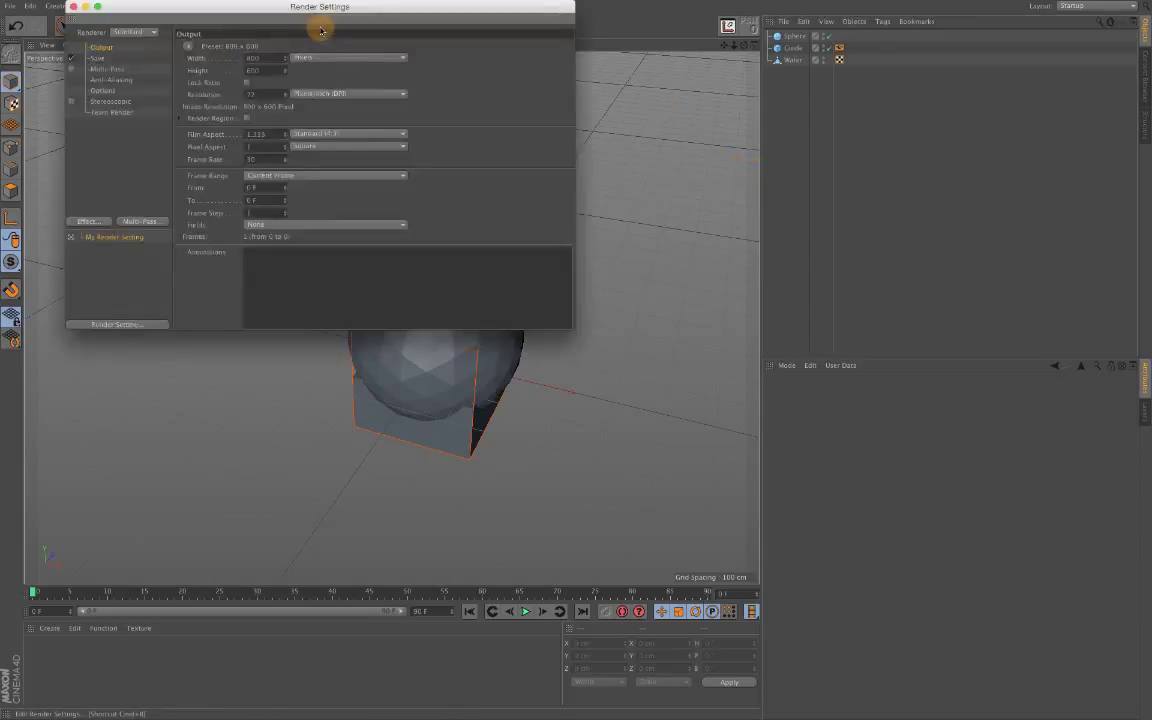
pyautogui.click(191, 46)
pyautogui.moveTo(200, 57)
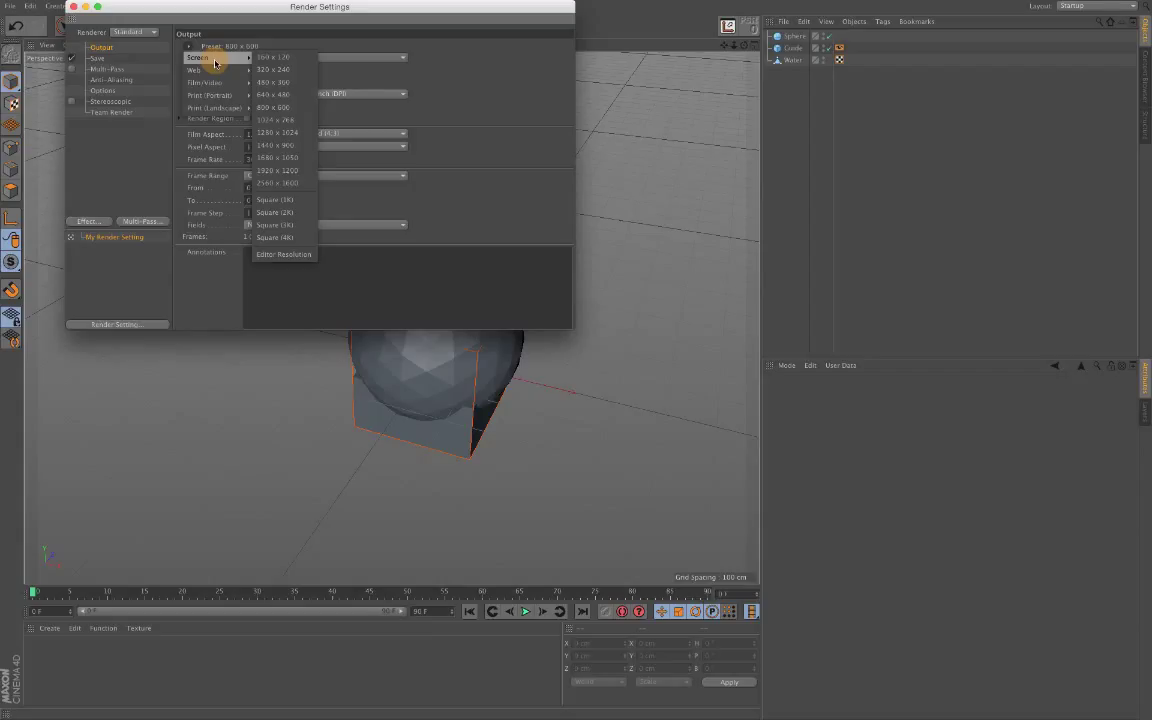
pyautogui.click(295, 189)
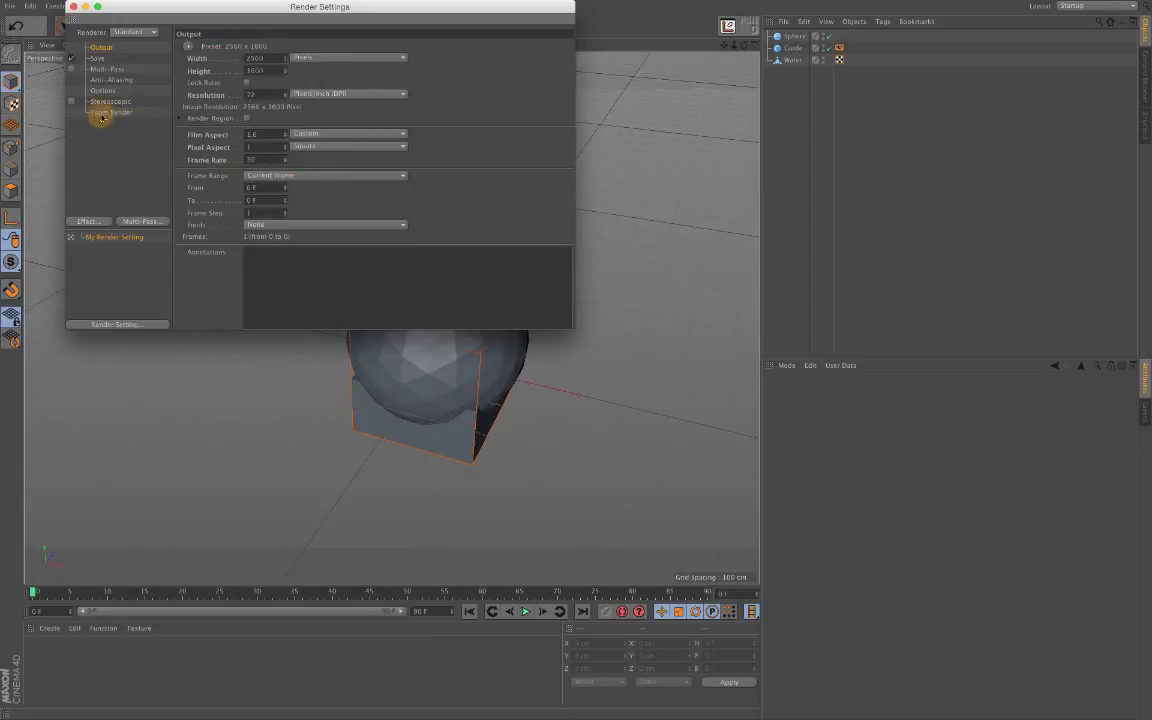
pyautogui.click(88, 221)
pyautogui.click(148, 298)
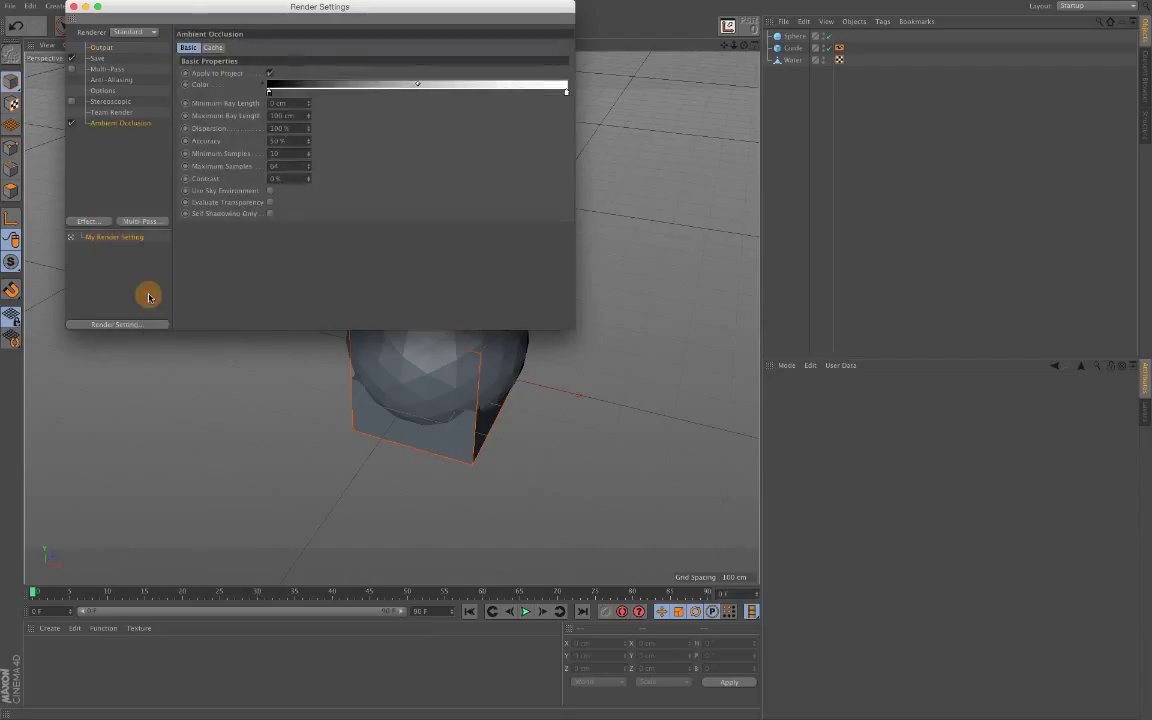
pyautogui.click(71, 7)
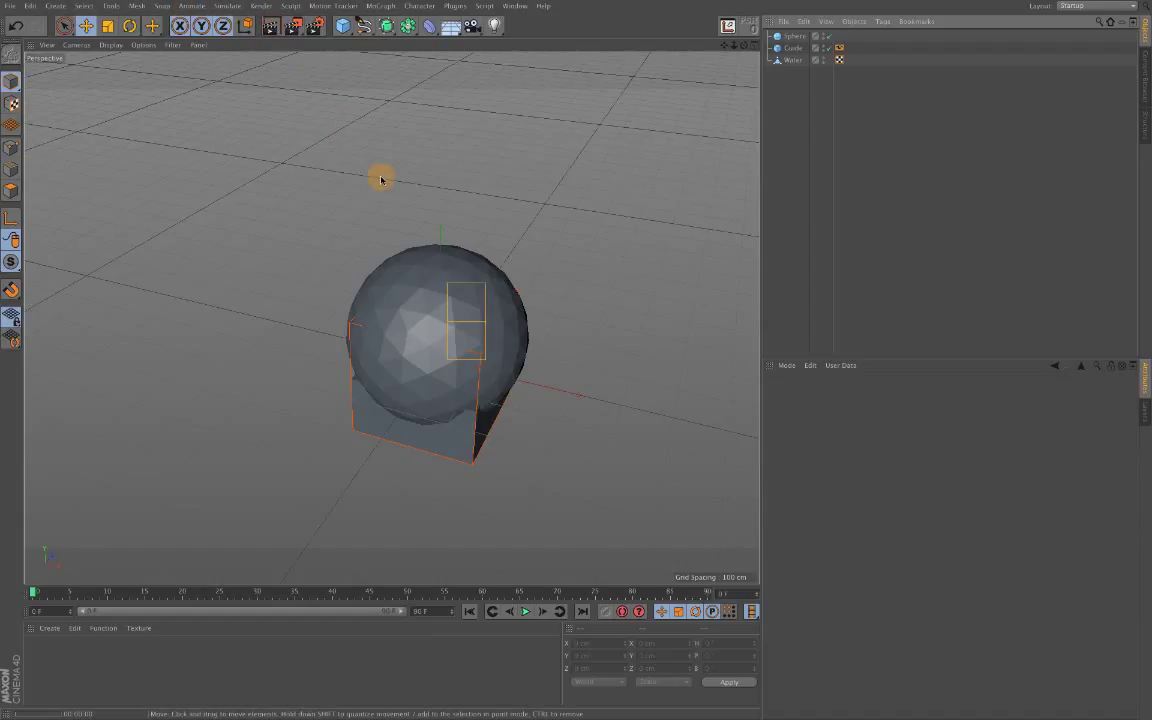
# Render the perspective view as a preview and inspect the Guide cube's Display tag and object properties
pyautogui.hotkey('ctrl', 'r')
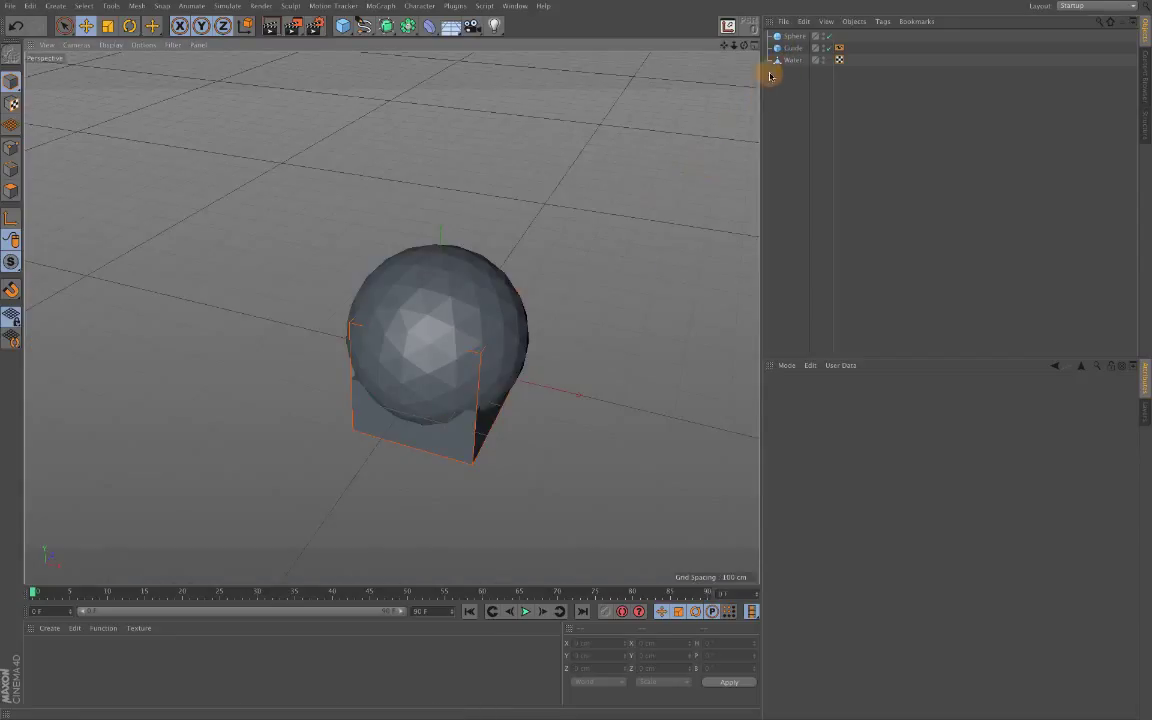
pyautogui.click(839, 48)
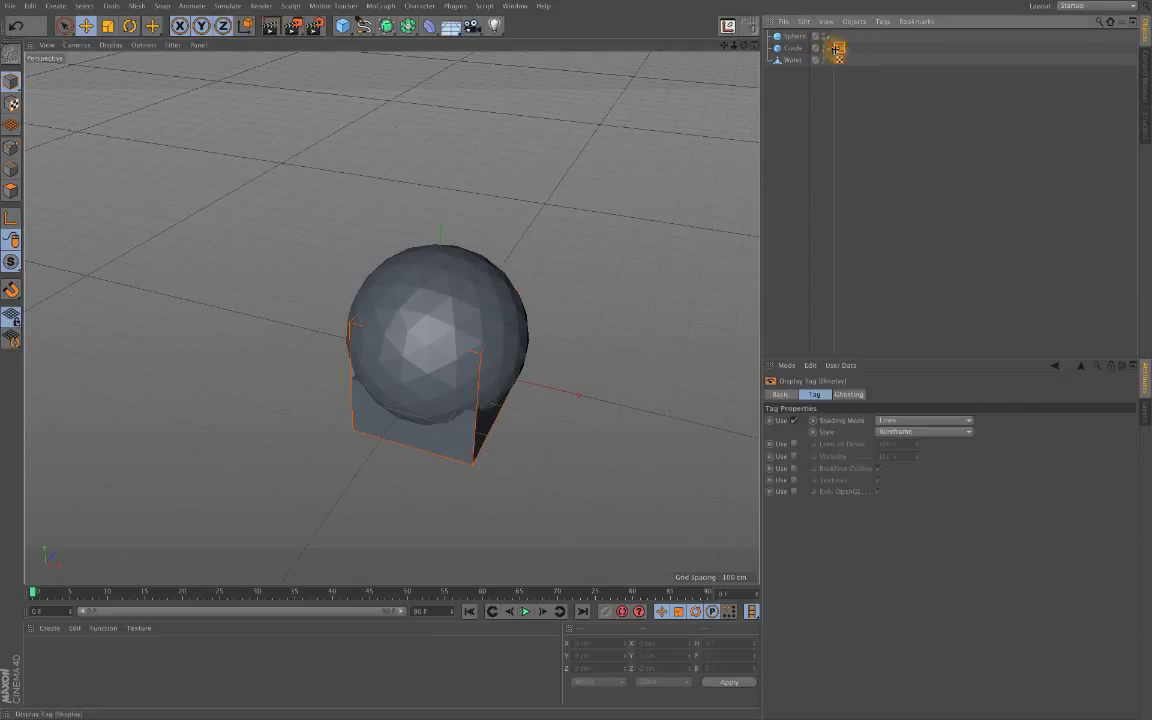
pyautogui.click(795, 48)
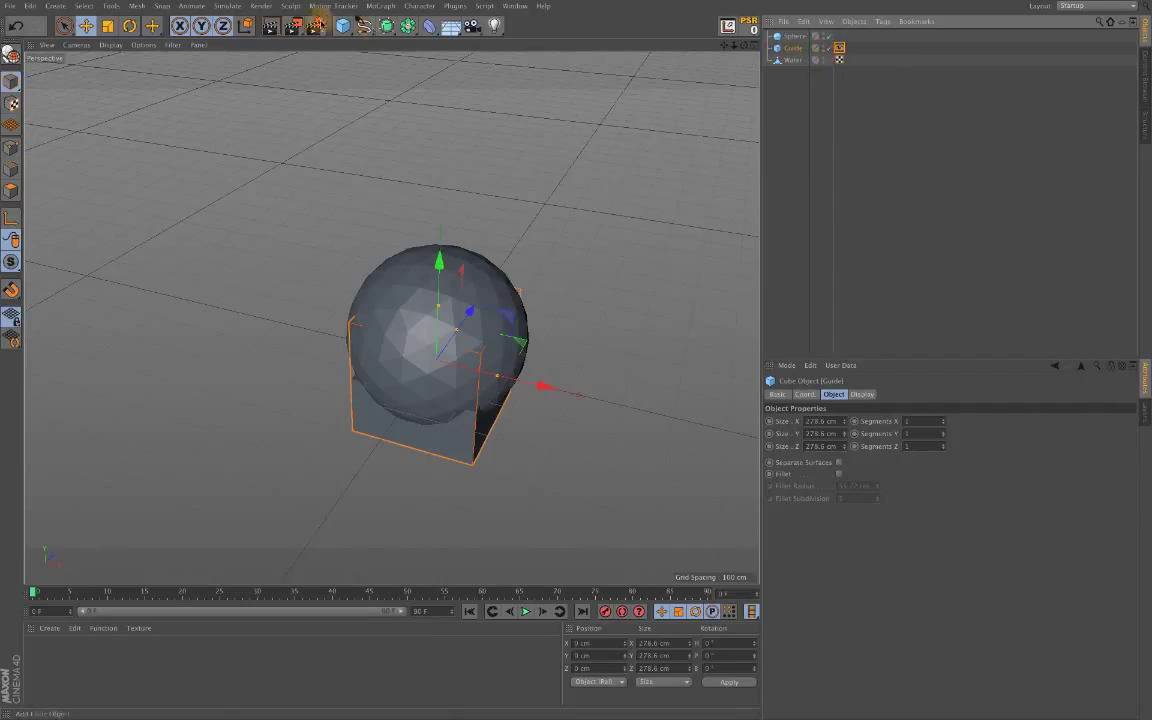
pyautogui.hotkey('ctrl', 'r')
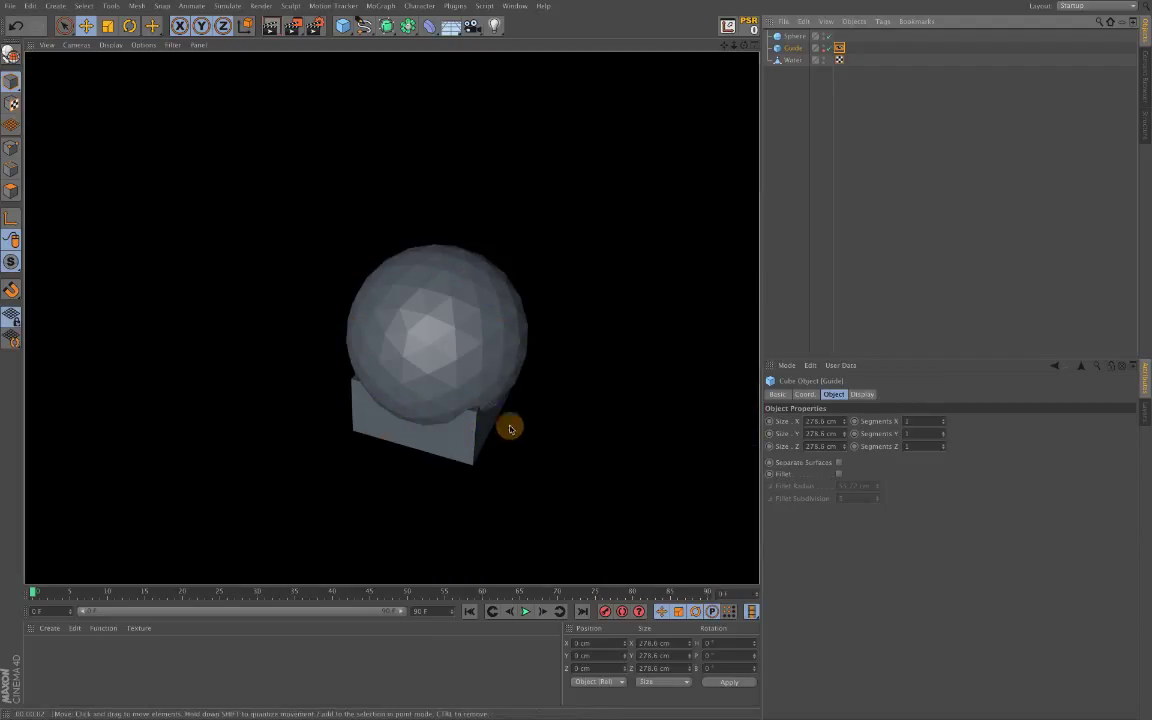
pyautogui.click(599, 373)
# Convert the sphere primitive to an editable polygon object
pyautogui.keyDown('alt'); pyautogui.moveTo(575, 345); pyautogui.dragTo(391, 318); pyautogui.keyUp('alt')
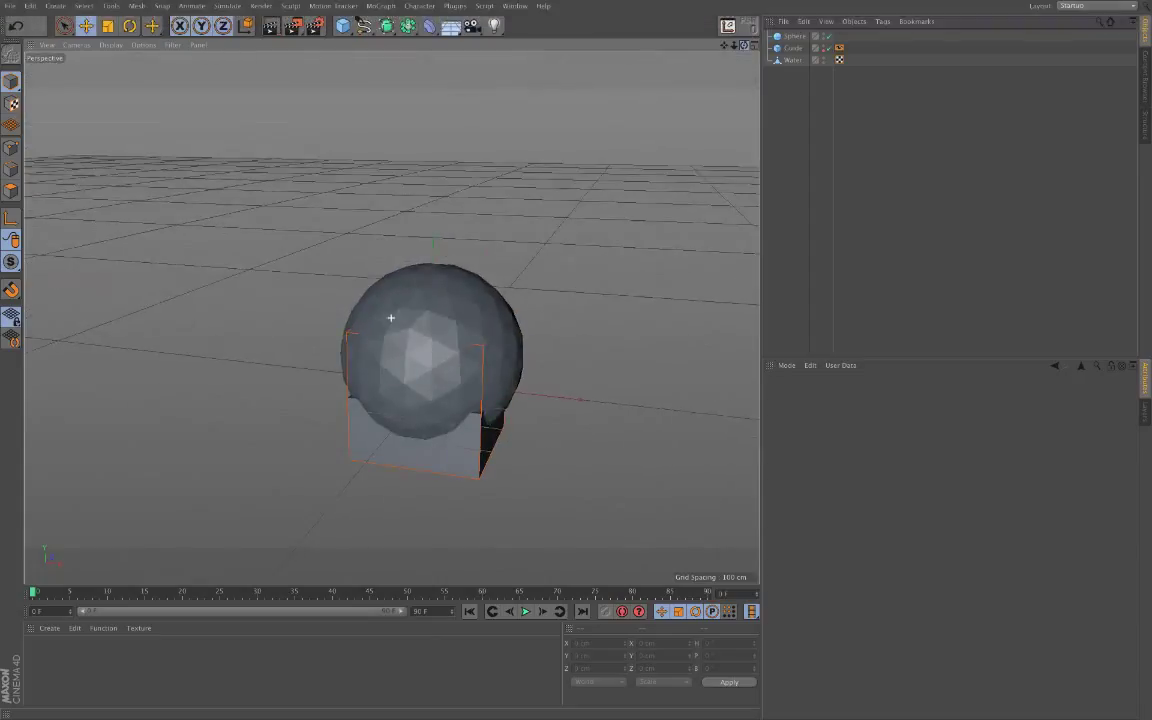
pyautogui.click(793, 37)
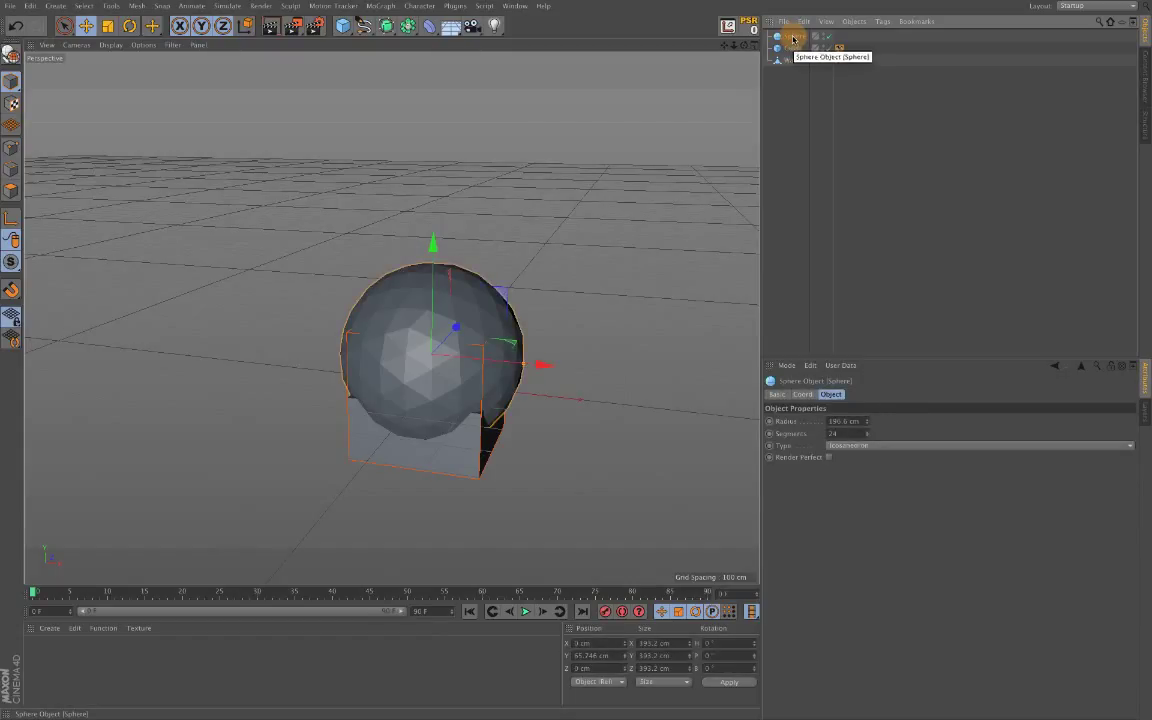
pyautogui.press('c')
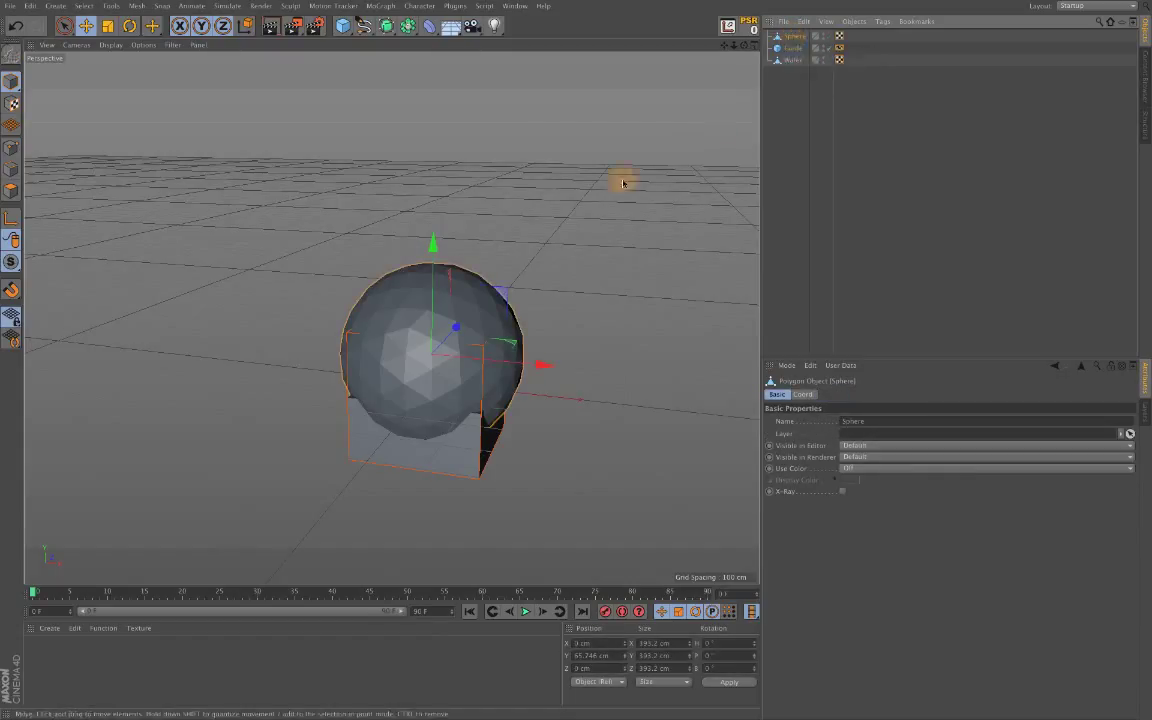
# In the Right view, flatten the sphere along Y to about 167 cm high and place it at about 37 cm in Y
pyautogui.press('F3')
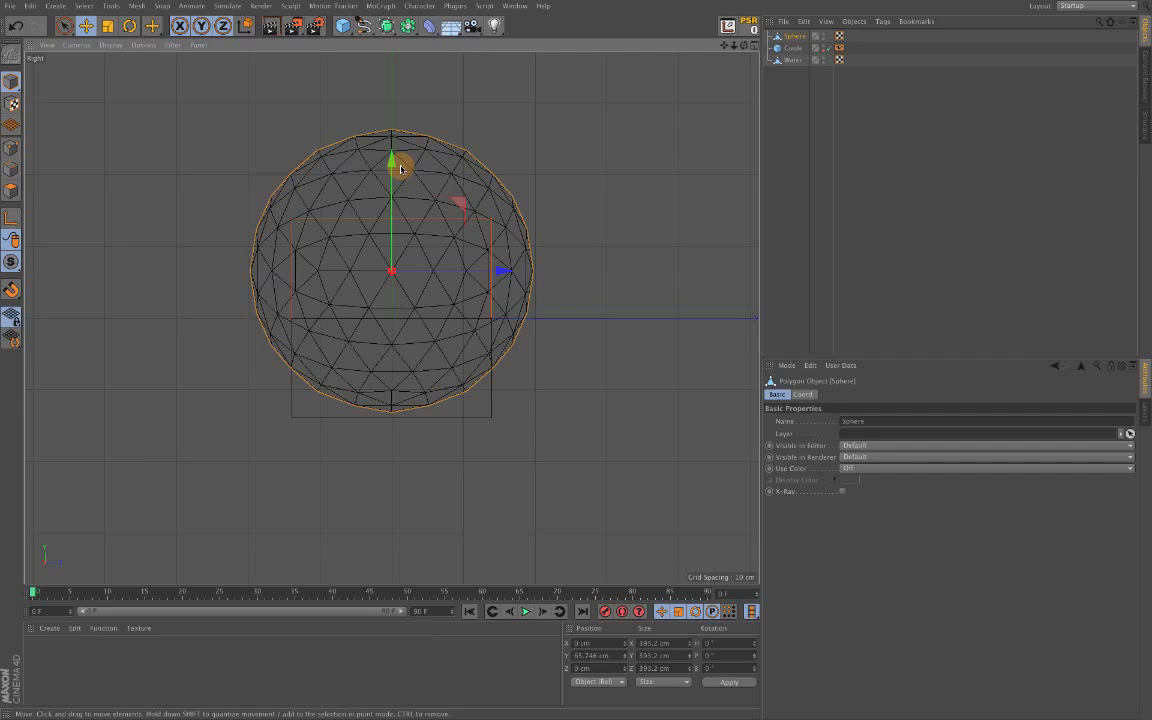
pyautogui.moveTo(393, 168)
pyautogui.mouseDown()
pyautogui.moveTo(391, 130)
pyautogui.moveTo(386, 188)
pyautogui.mouseUp()
pyautogui.click(107, 28)
pyautogui.click(86, 26)
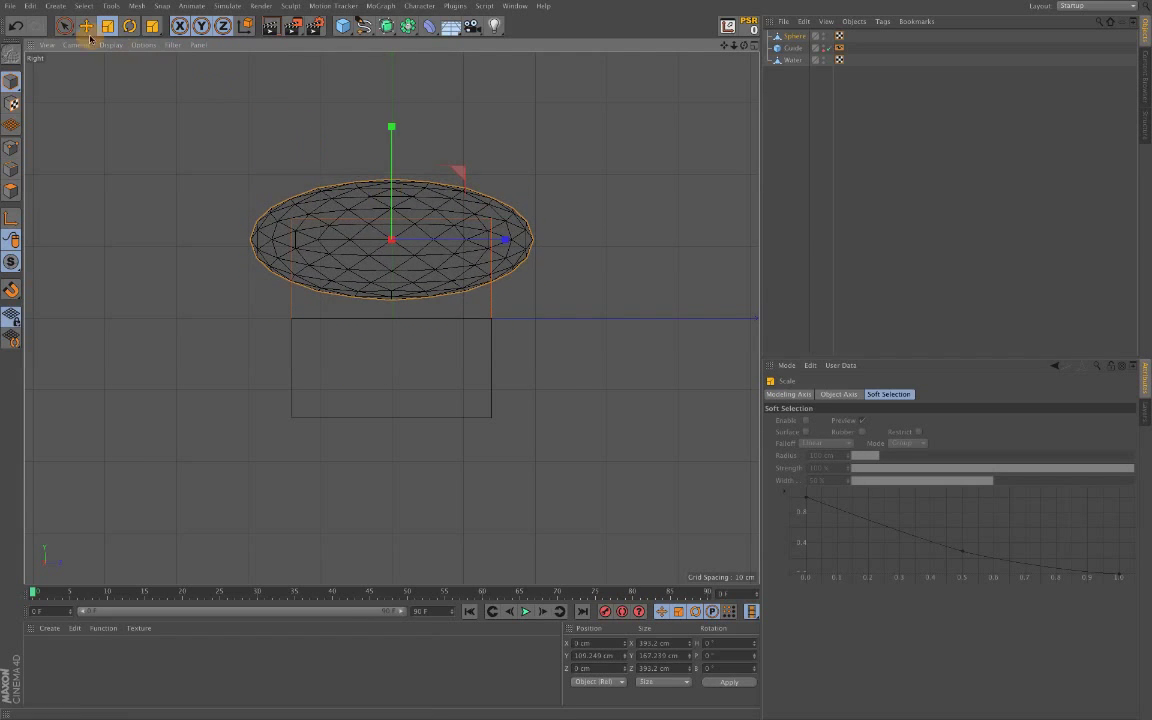
pyautogui.moveTo(391, 127); pyautogui.dragTo(393, 185)
pyautogui.press('F1')
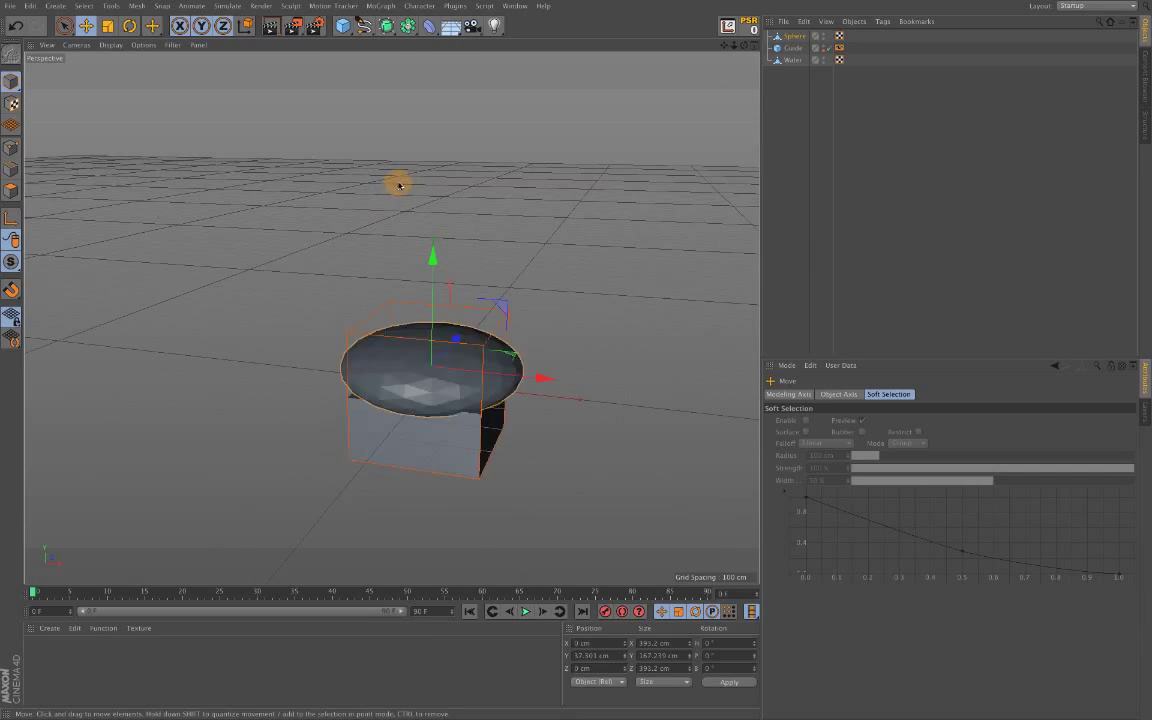
# Widen the flattened sphere along X and Z together to about 525 cm
pyautogui.moveTo(734, 45)
pyautogui.mouseDown()
pyautogui.moveTo(756, 45)
pyautogui.moveTo(744, 68)
pyautogui.mouseUp()
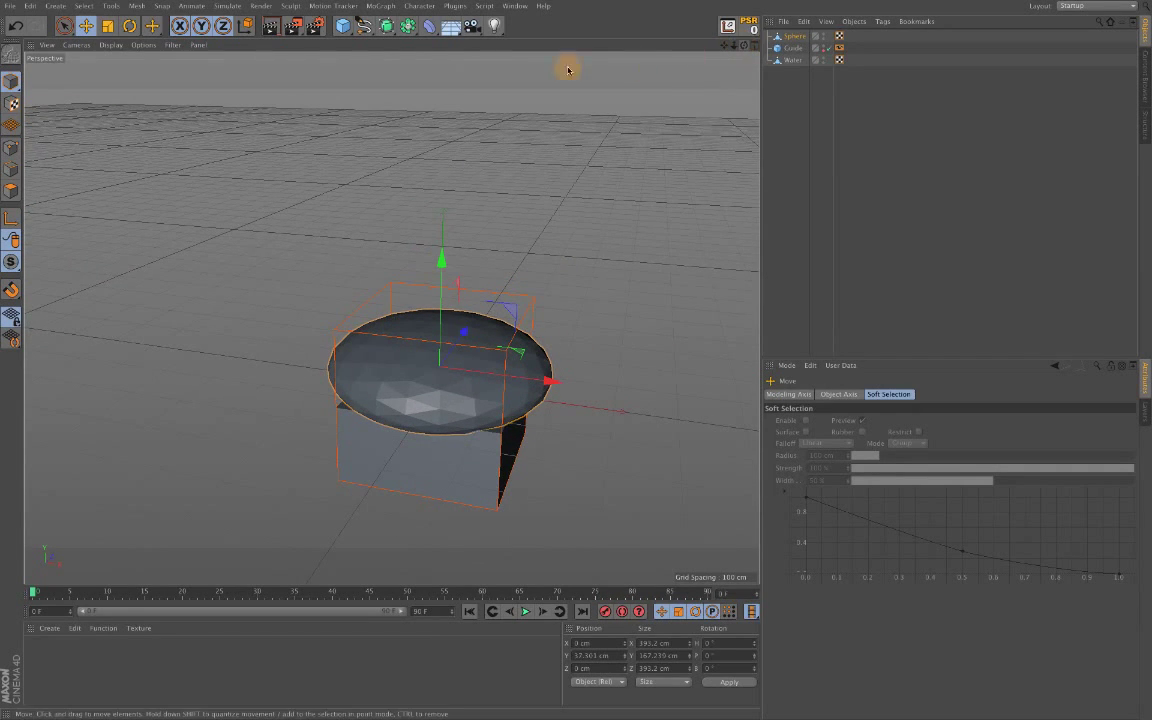
pyautogui.press('t')
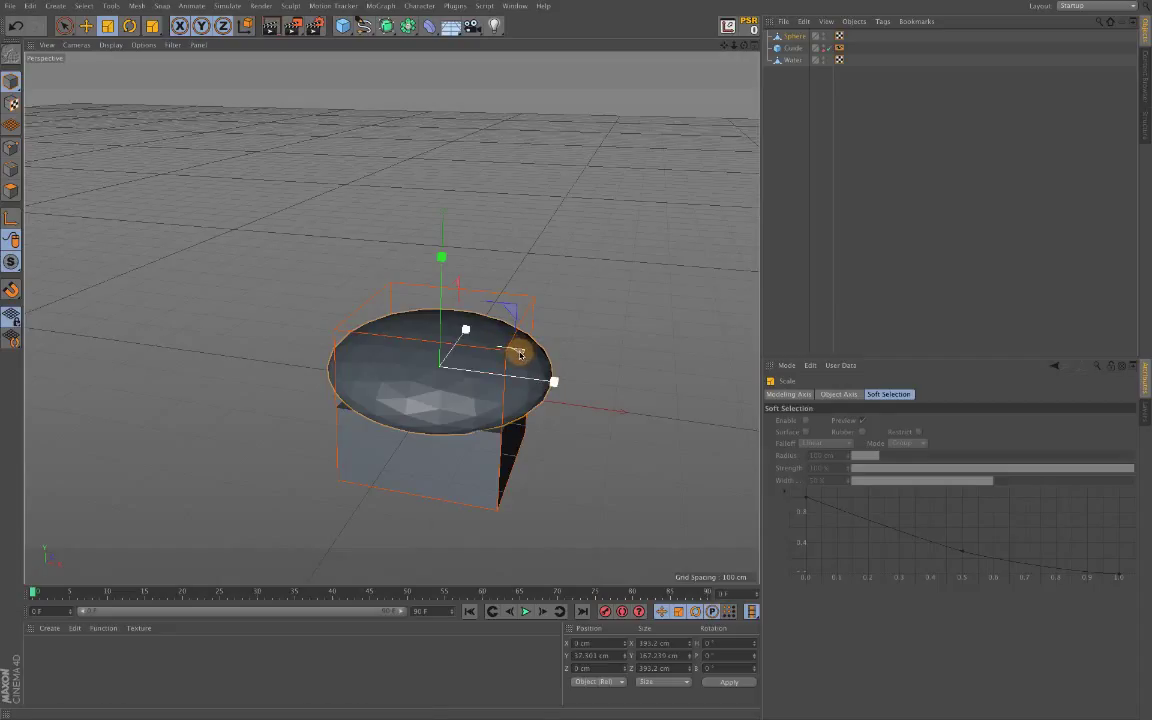
pyautogui.moveTo(520, 354); pyautogui.dragTo(676, 309)
pyautogui.moveTo(744, 45); pyautogui.dragTo(533, 73)
pyautogui.click(86, 25)
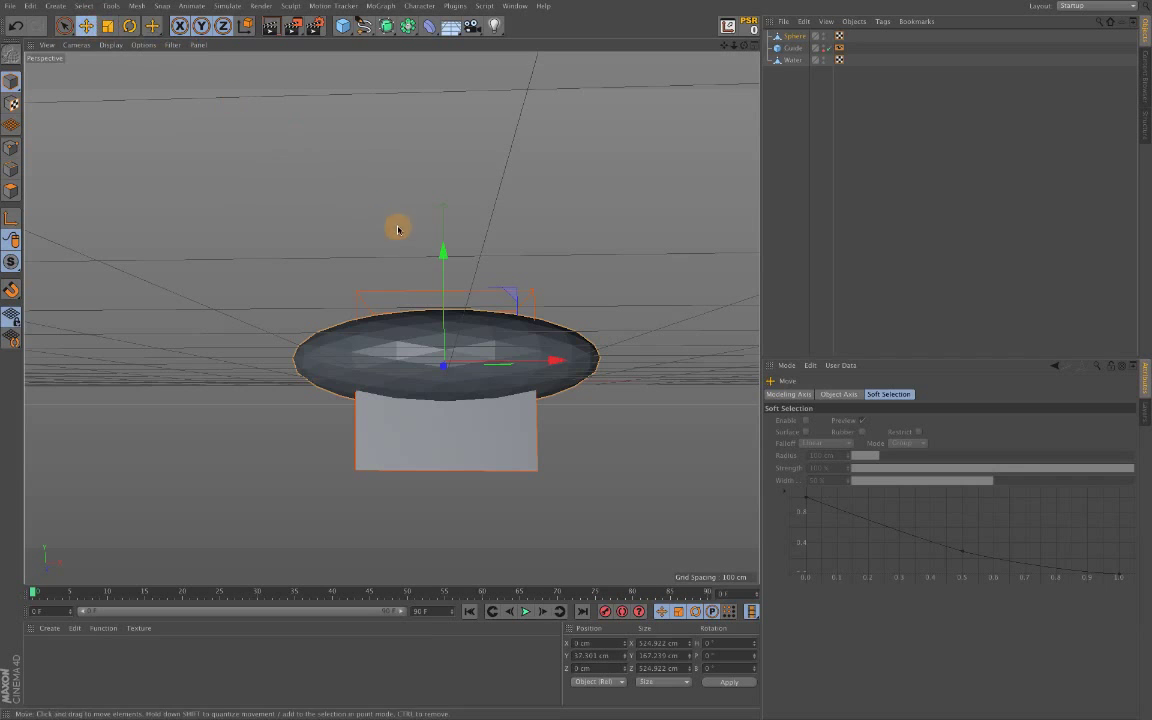
# Lower the flattened sphere along Y to about 25 cm to cover the Water object's upper corners, and deselect it
pyautogui.moveTo(443, 250); pyautogui.dragTo(442, 259)
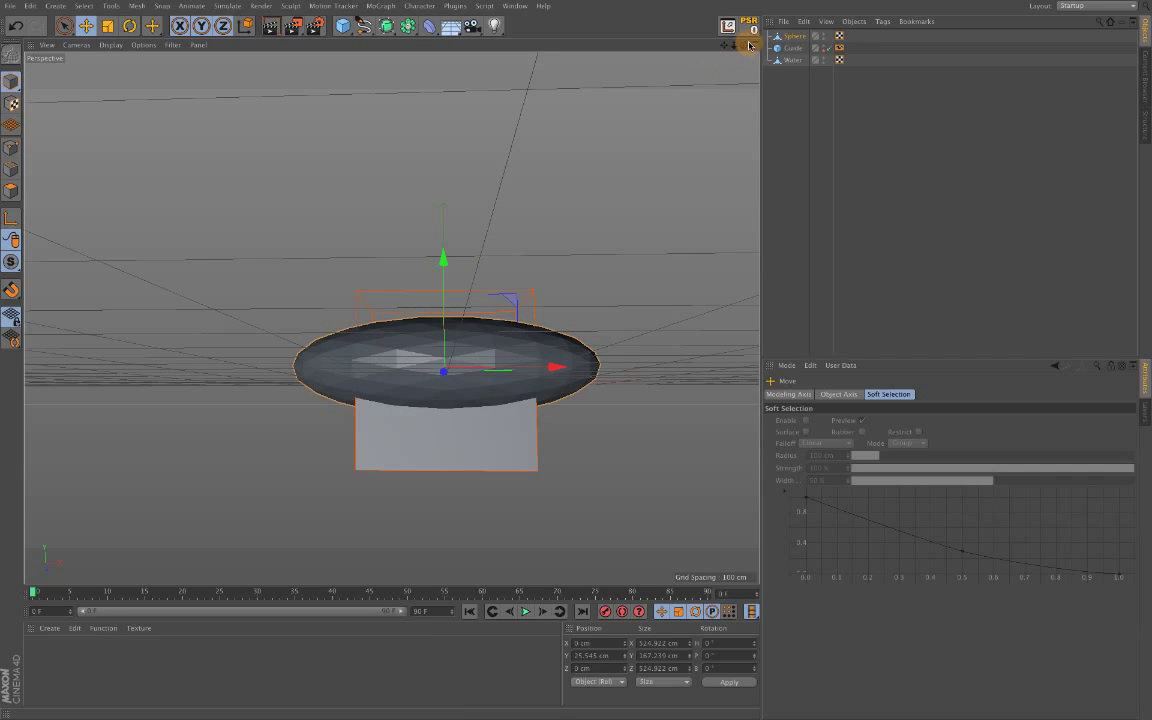
pyautogui.moveTo(744, 45); pyautogui.dragTo(606, 28)
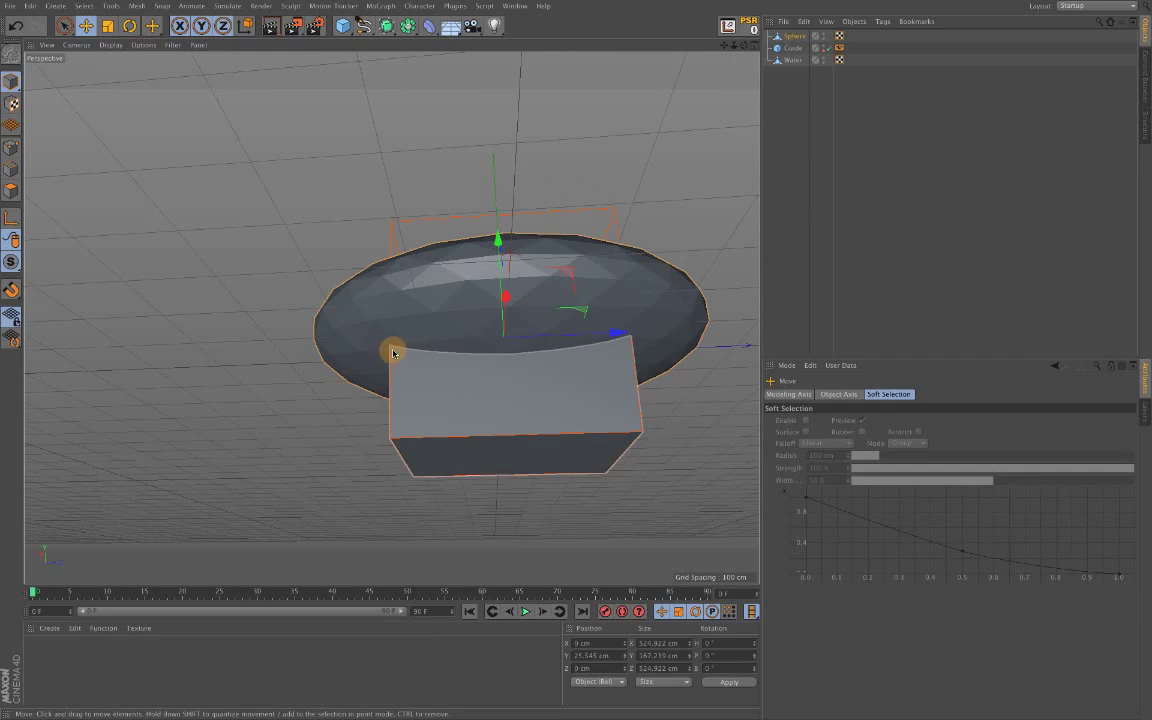
pyautogui.moveTo(734, 45); pyautogui.dragTo(531, 60)
pyautogui.moveTo(312, 152)
pyautogui.mouseDown()
pyautogui.moveTo(319, 116)
pyautogui.moveTo(312, 165)
pyautogui.mouseUp()
pyautogui.click(584, 180)
# Add a Displacer deformer as a child of the sphere and open its Shading settings
pyautogui.moveTo(744, 45); pyautogui.dragTo(766, 115)
pyautogui.moveTo(726, 47); pyautogui.dragTo(747, 47)
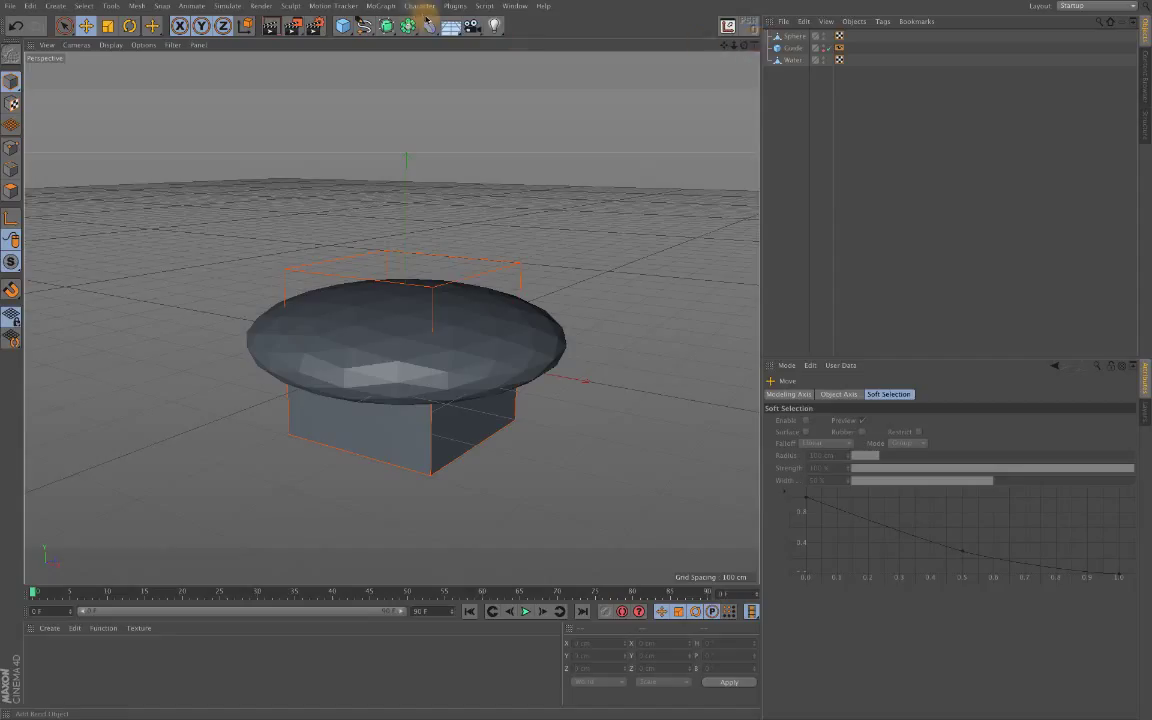
pyautogui.click(429, 24)
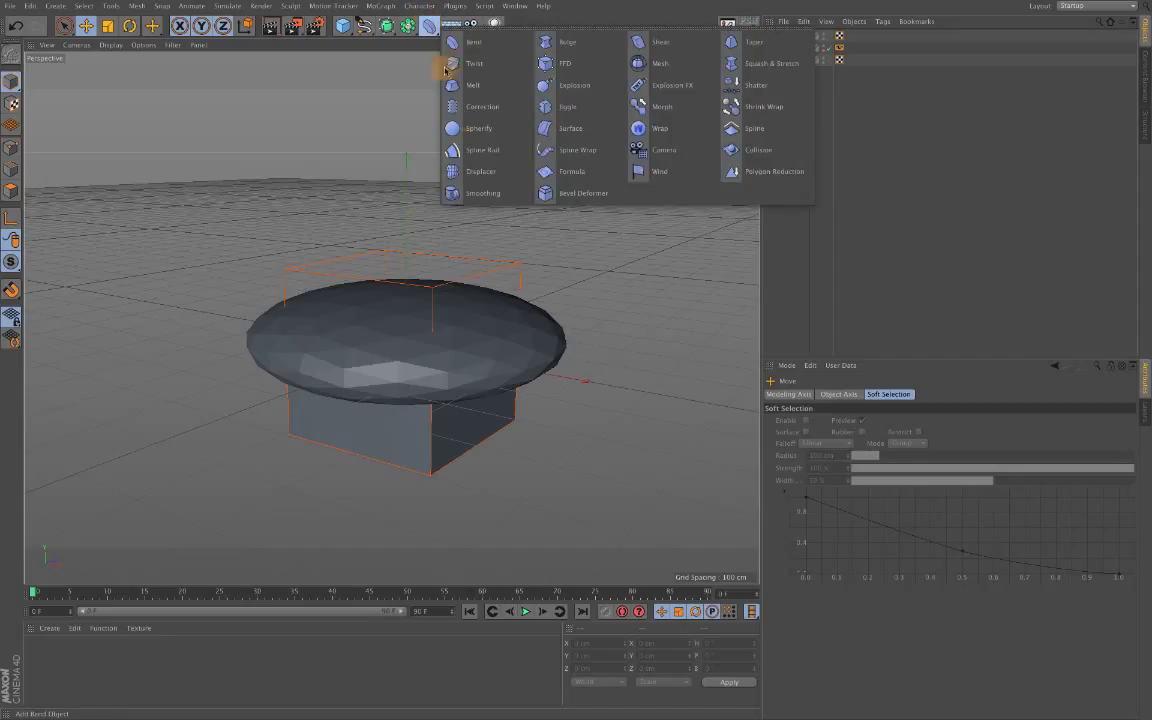
pyautogui.click(494, 172)
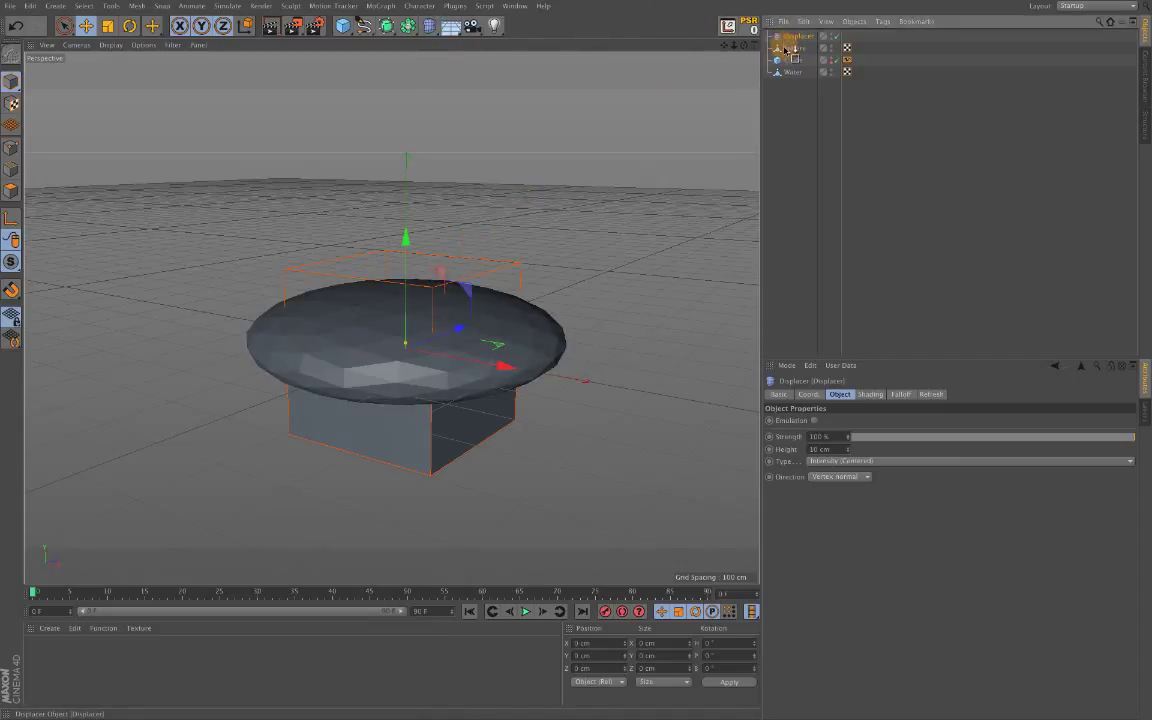
pyautogui.moveTo(786, 50); pyautogui.dragTo(785, 46)
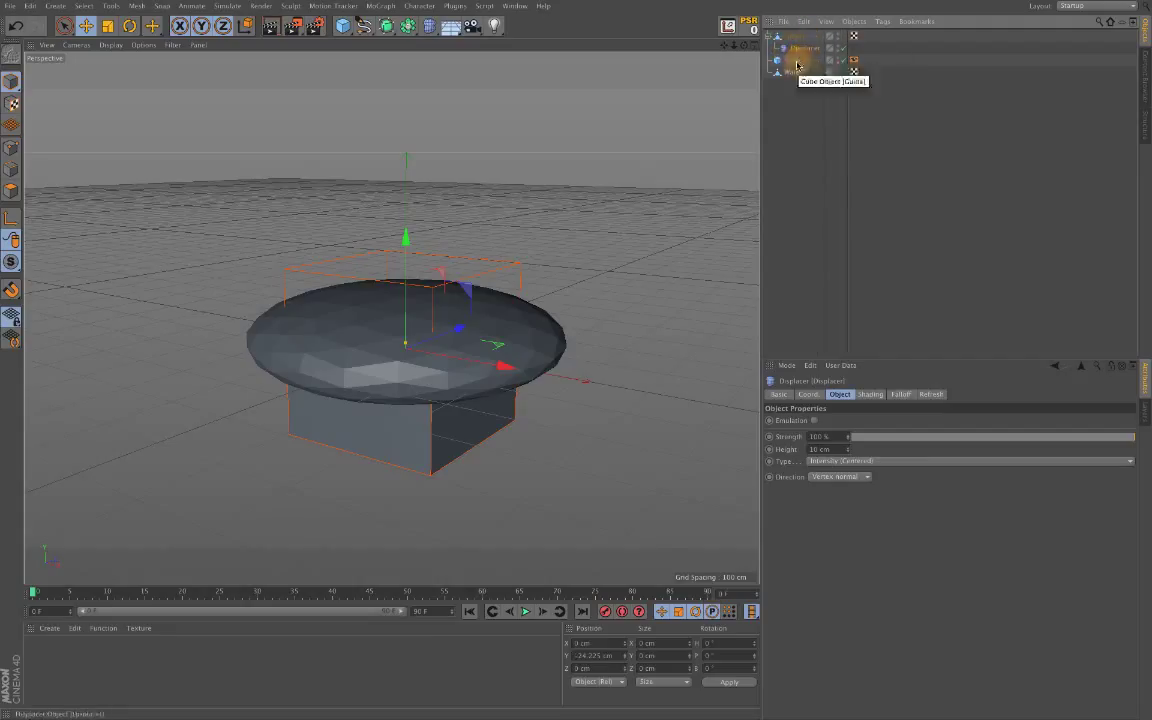
pyautogui.click(868, 395)
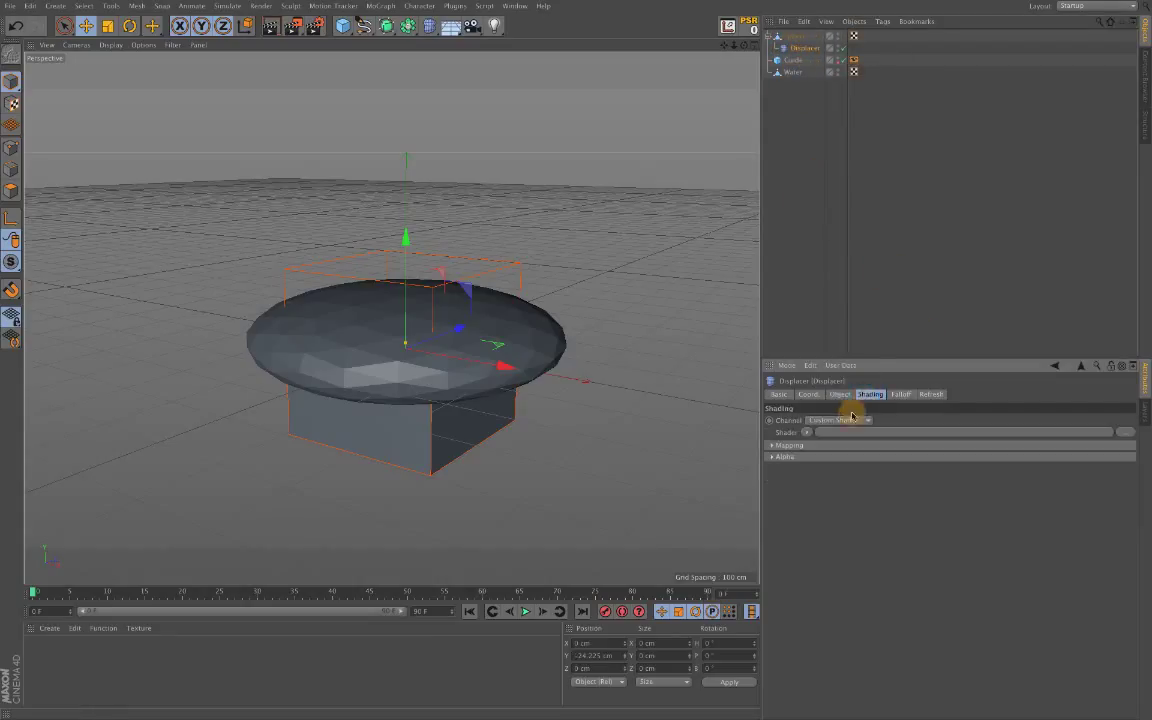
# Load a Noise shader into the Displacer's Shading settings and set its noise type to Mod Noise
pyautogui.click(799, 435)
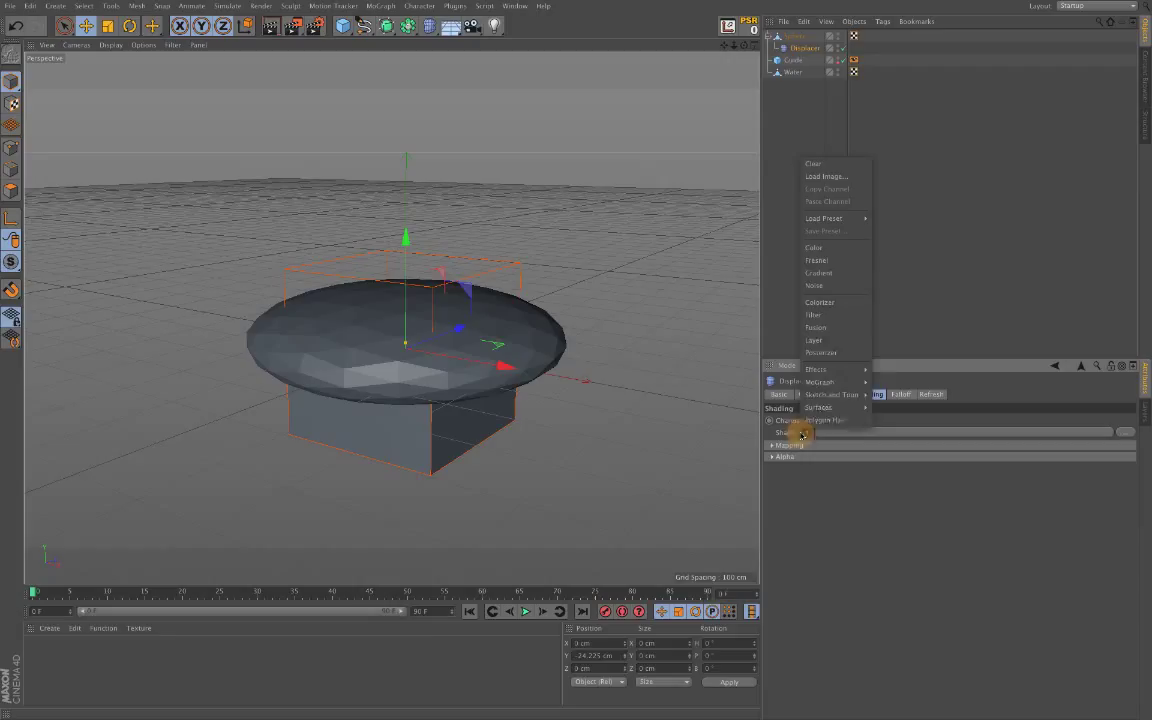
pyautogui.click(845, 291)
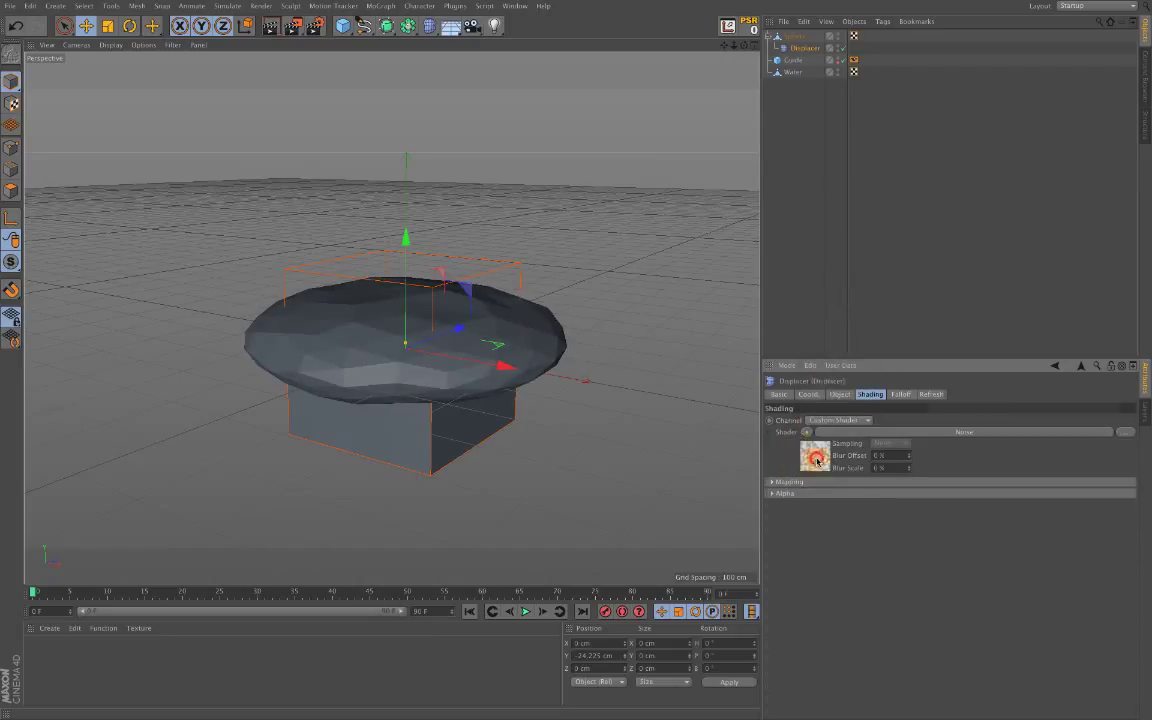
pyautogui.click(817, 460)
pyautogui.click(1119, 531)
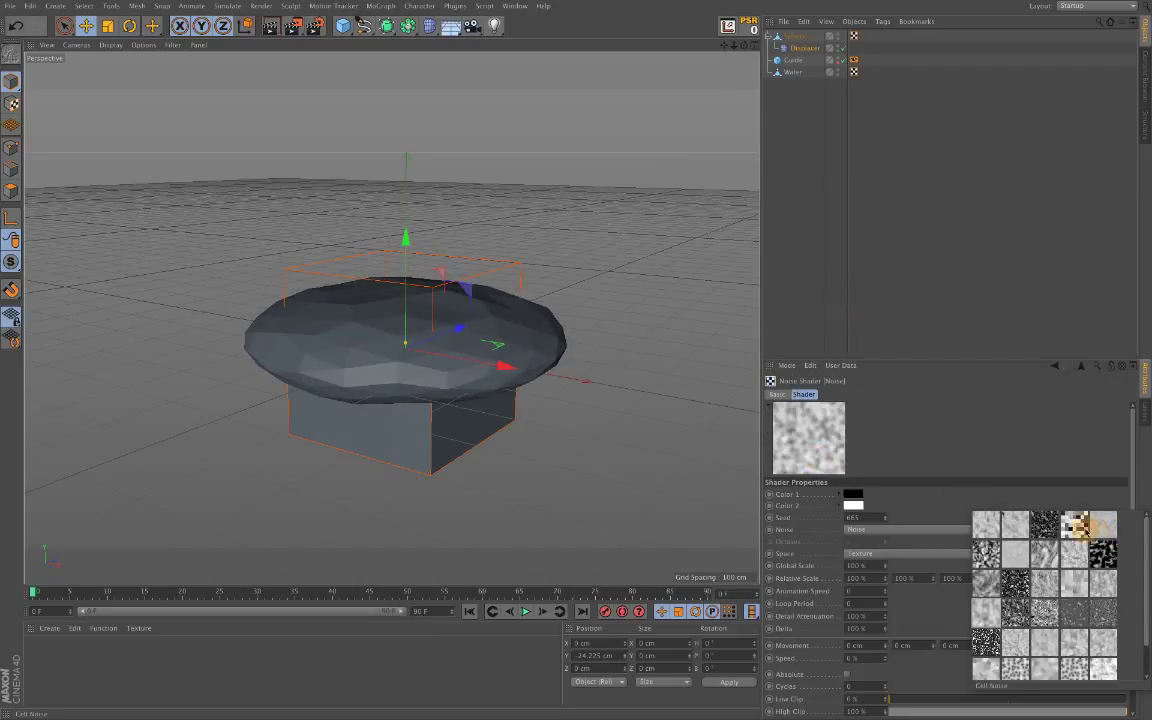
pyautogui.click(1076, 592)
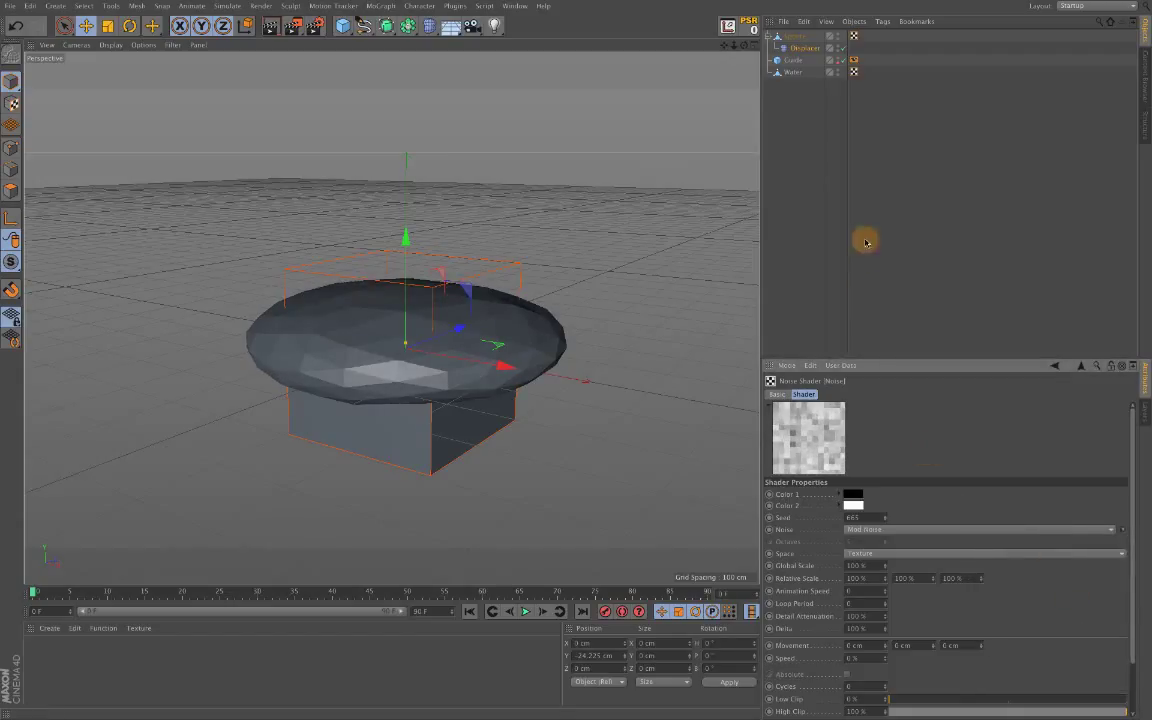
# Set the Displacer's height to 51 cm in its Object properties and reduce its strength slightly below 100 %
pyautogui.click(807, 50)
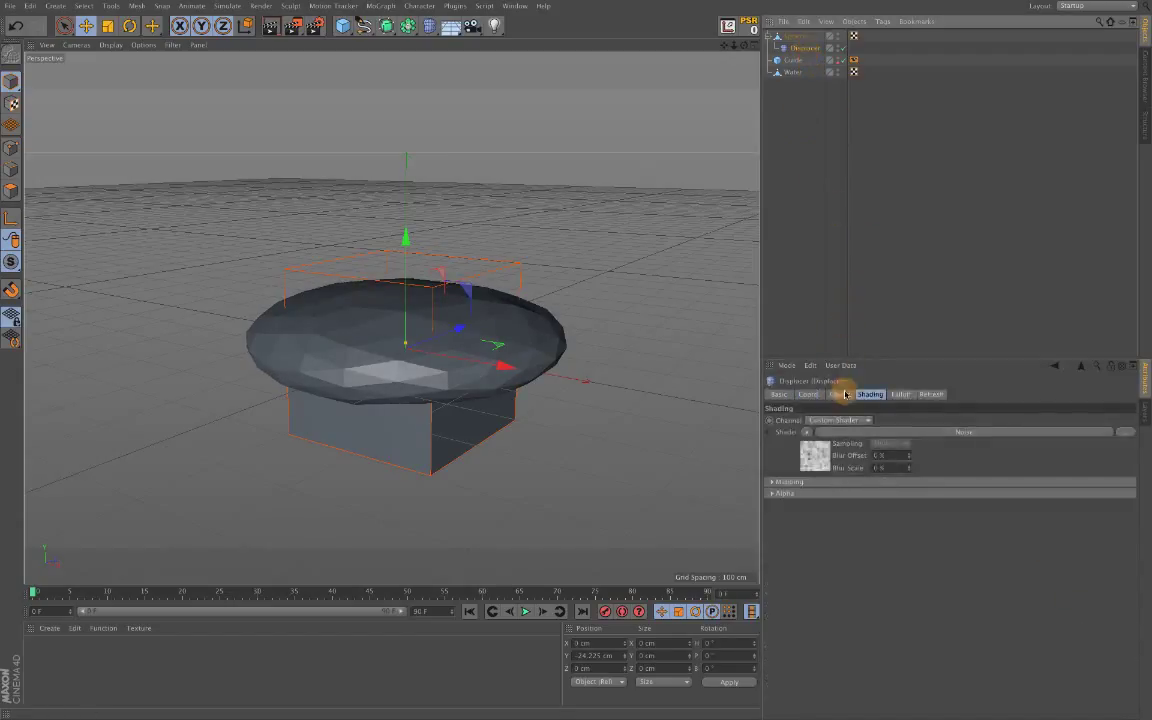
pyautogui.click(839, 394)
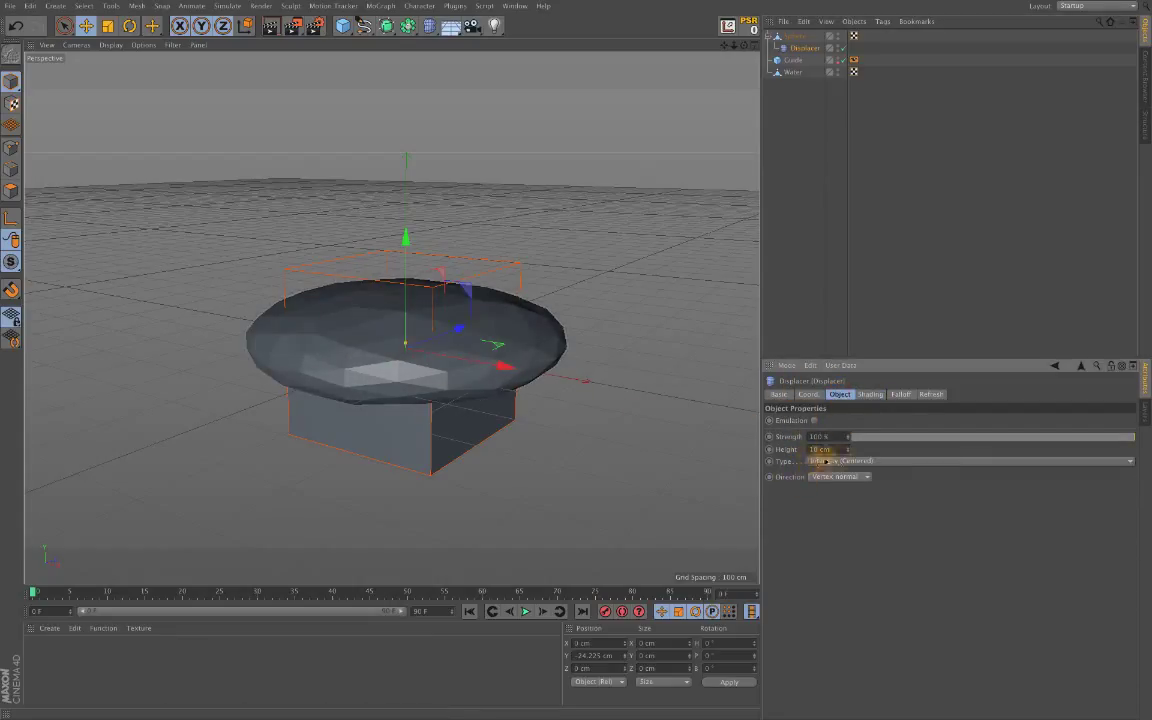
pyautogui.moveTo(848, 450)
pyautogui.mouseDown()
pyautogui.moveTo(955, 418)
pyautogui.moveTo(859, 446)
pyautogui.mouseUp()
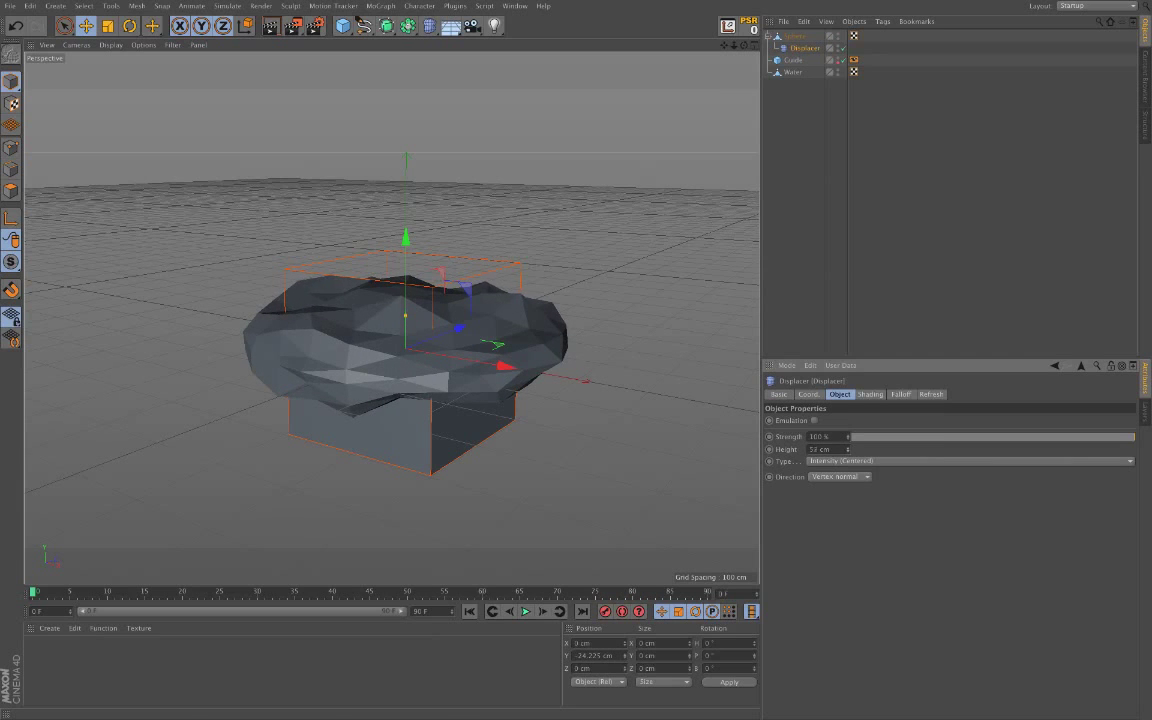
pyautogui.moveTo(406, 319)
pyautogui.mouseDown()
pyautogui.moveTo(419, 292)
pyautogui.moveTo(422, 329)
pyautogui.mouseUp()
pyautogui.moveTo(744, 45)
pyautogui.mouseDown()
pyautogui.moveTo(640, 70)
pyautogui.moveTo(605, 120)
pyautogui.moveTo(660, 105)
pyautogui.moveTo(744, 42)
pyautogui.mouseUp()
pyautogui.moveTo(734, 45)
pyautogui.mouseDown()
pyautogui.moveTo(715, 46)
pyautogui.moveTo(750, 54)
pyautogui.mouseUp()
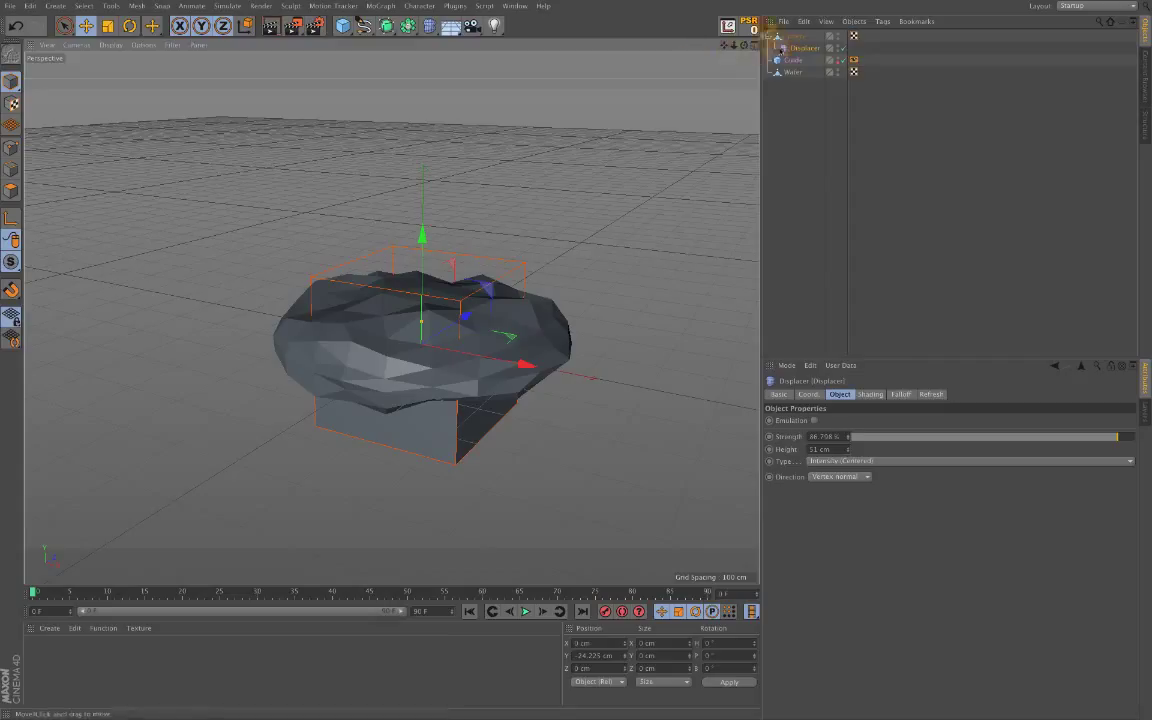
# Rename the displaced sphere to WaterSurface and deselect it
pyautogui.click(768, 36)
pyautogui.click(800, 36)
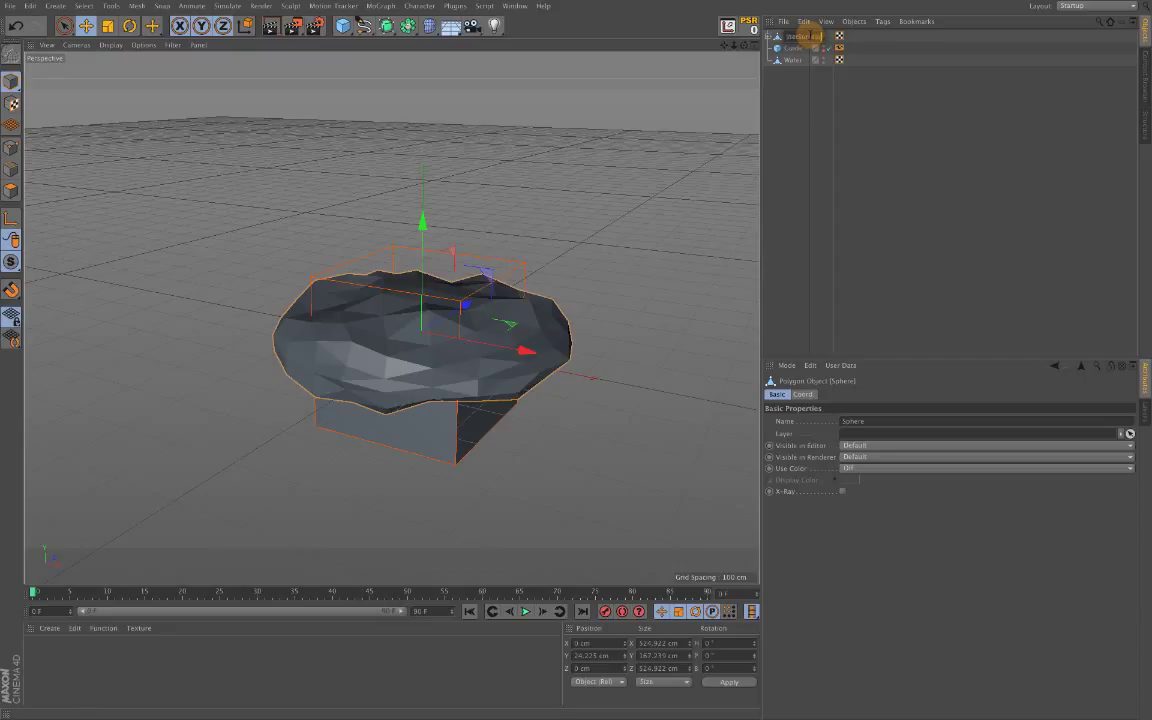
pyautogui.press('Return')
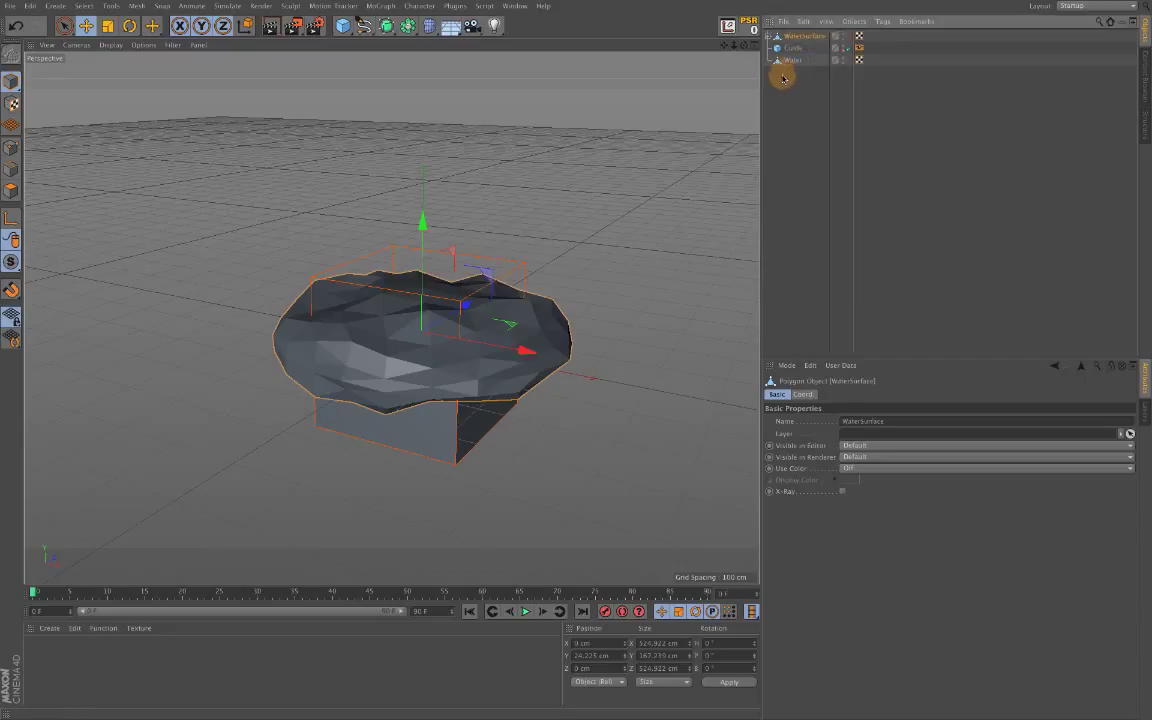
pyautogui.click(810, 141)
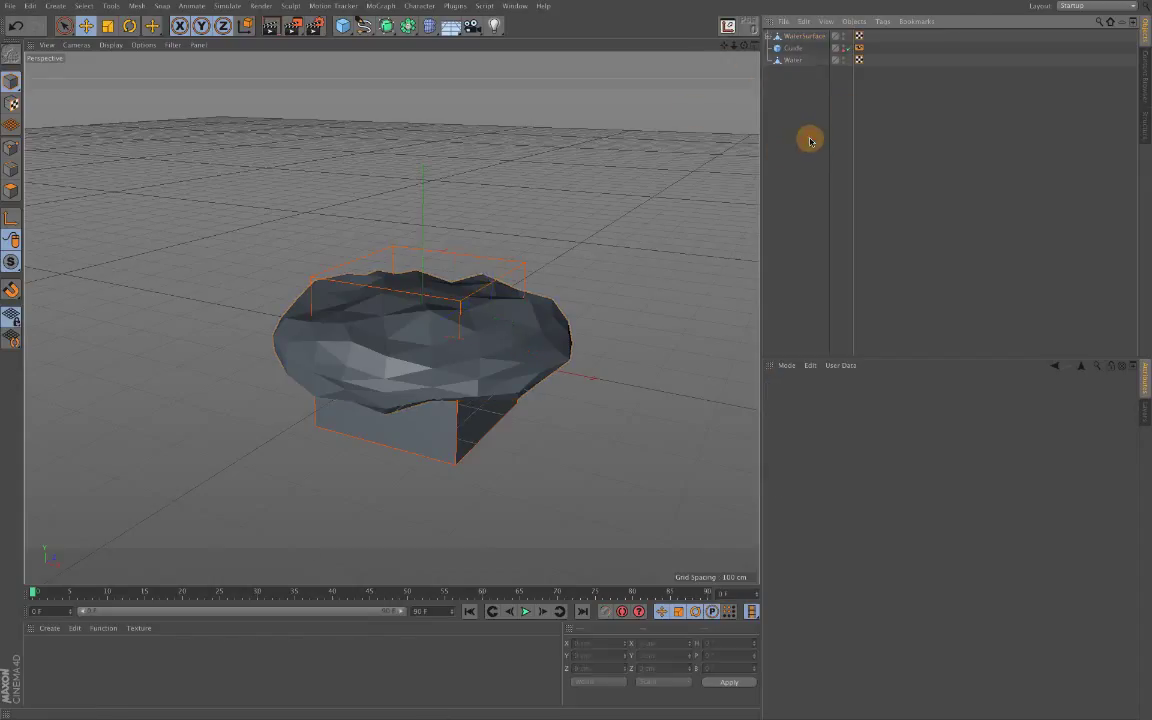
# Add a Boole containing Water first and WaterSurface second, so the displaced shape is subtracted from the water block
pyautogui.click(405, 27)
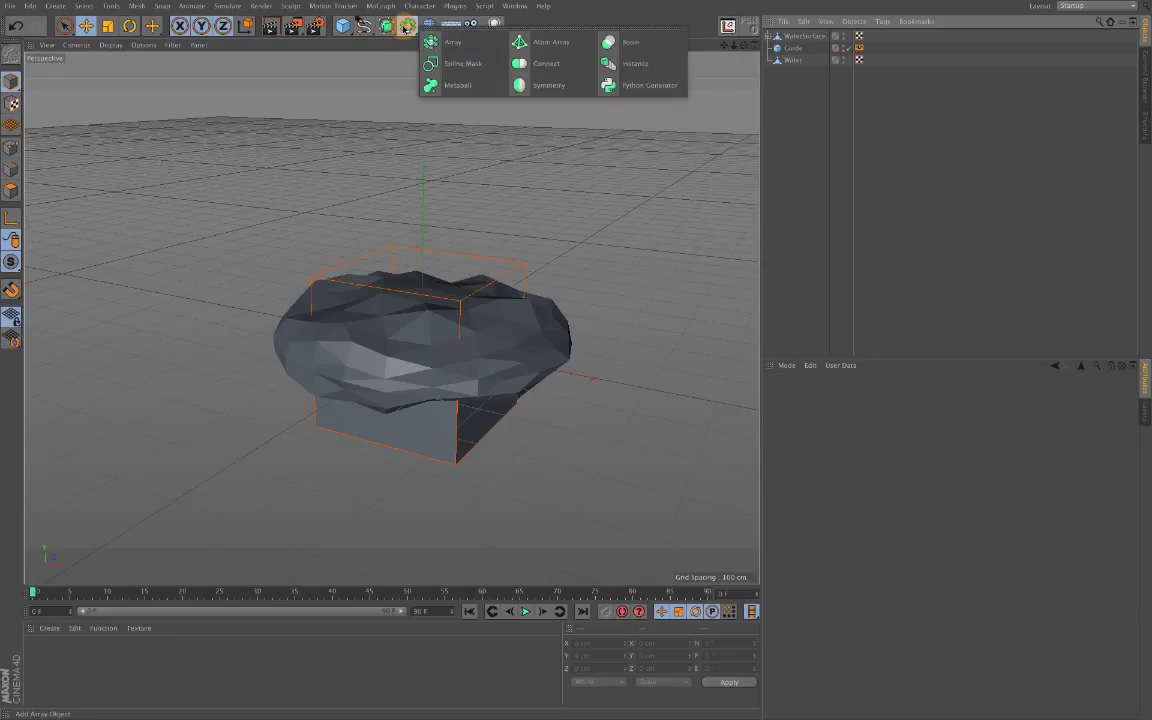
pyautogui.click(633, 42)
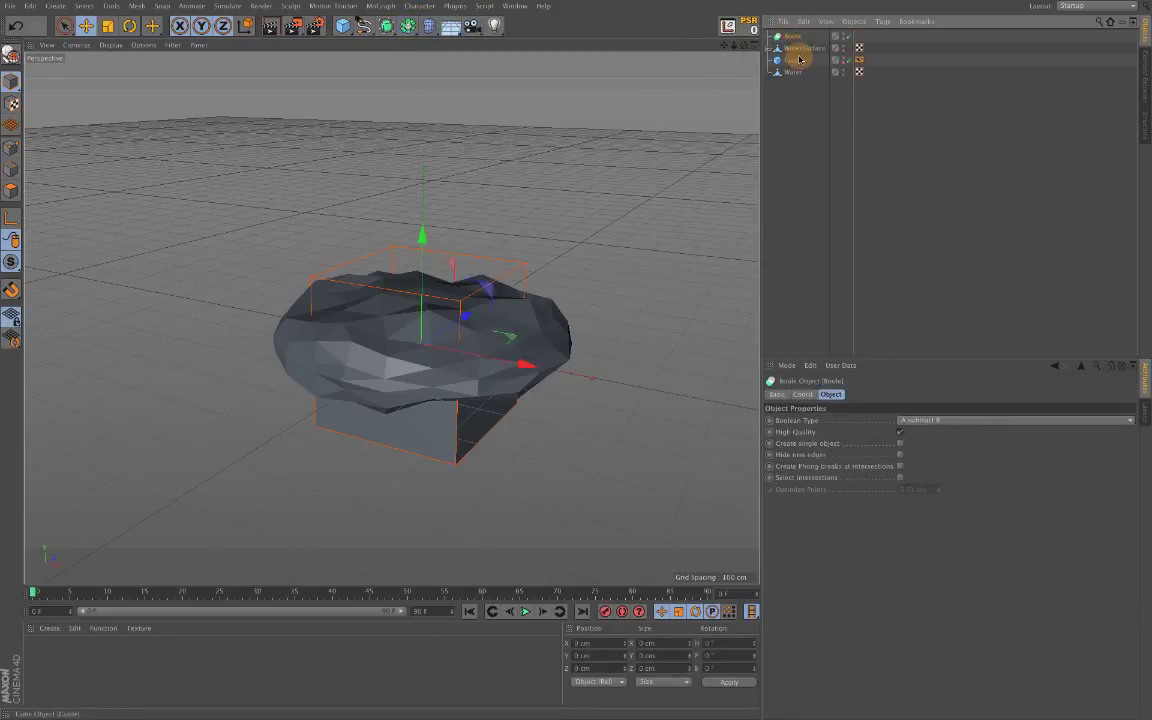
pyautogui.moveTo(797, 70); pyautogui.dragTo(798, 39)
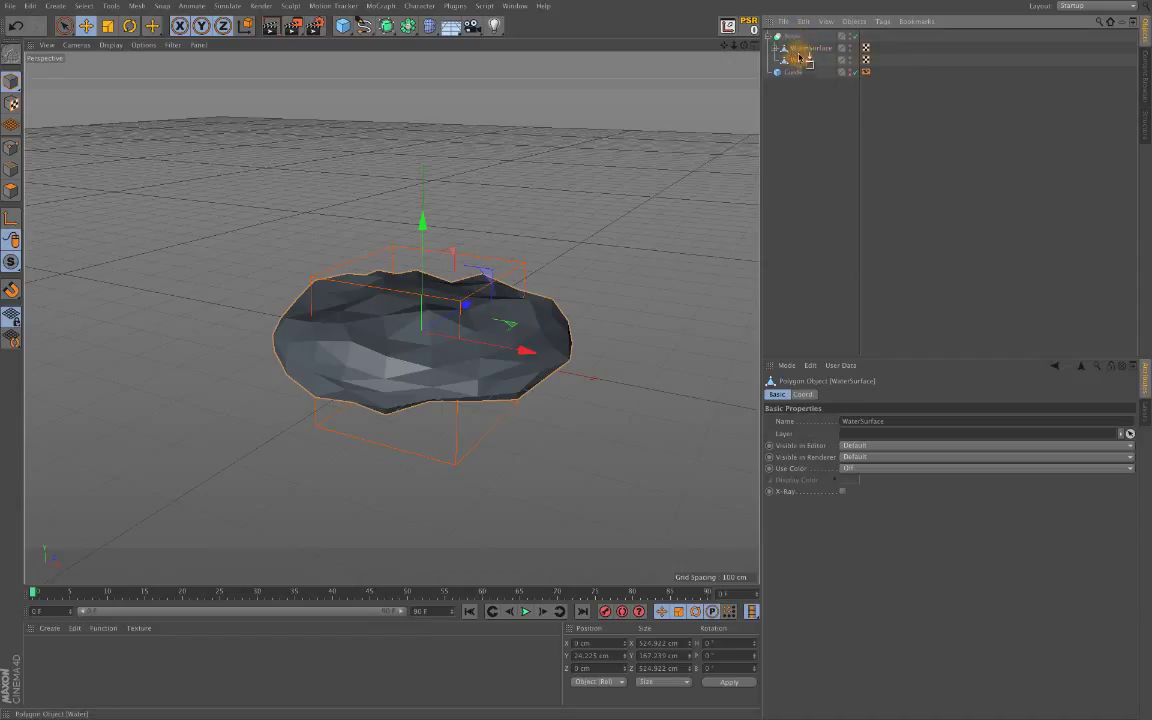
pyautogui.moveTo(800, 39); pyautogui.dragTo(799, 40)
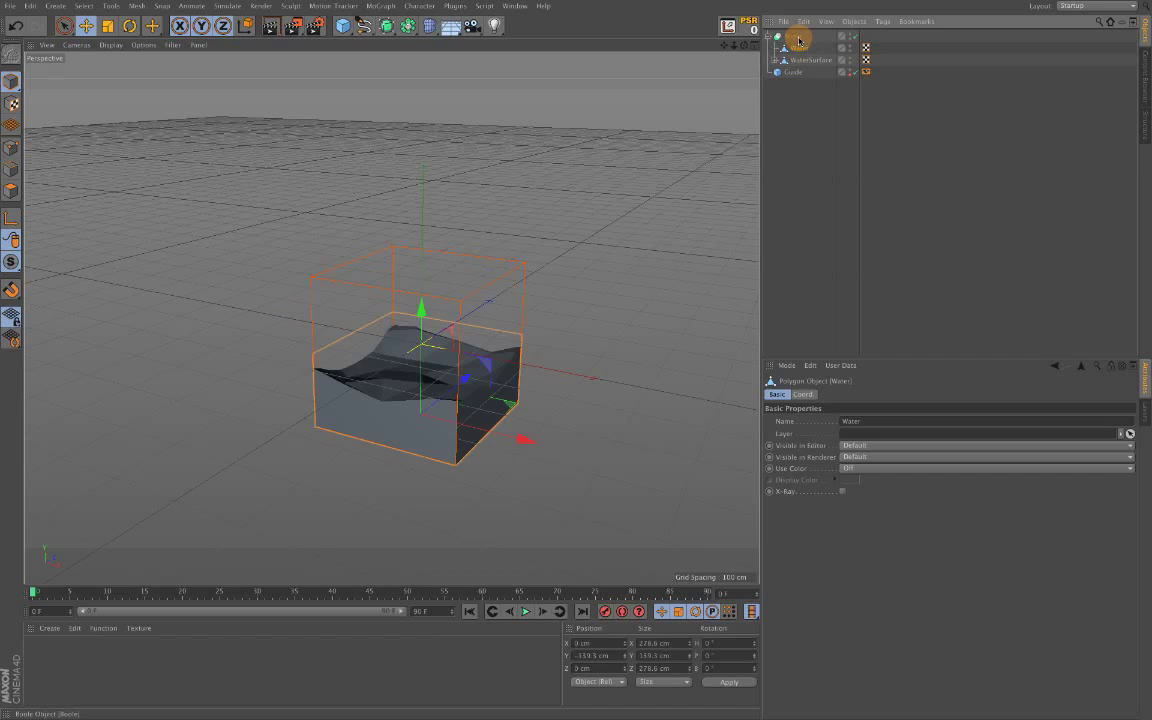
pyautogui.moveTo(560, 345)
pyautogui.keyDown('alt'); pyautogui.mouseDown()
pyautogui.moveTo(480, 345)
pyautogui.moveTo(576, 347)
pyautogui.mouseUp(); pyautogui.keyUp('alt')
pyautogui.click(782, 98)
pyautogui.moveTo(735, 46)
pyautogui.mouseDown()
pyautogui.moveTo(740, 30)
pyautogui.moveTo(730, 45)
pyautogui.mouseUp()
# Try the Intensity type on WaterSurface's Displacer, restore Intensity (Centered), and try a slightly greater displacement height
pyautogui.click(797, 50)
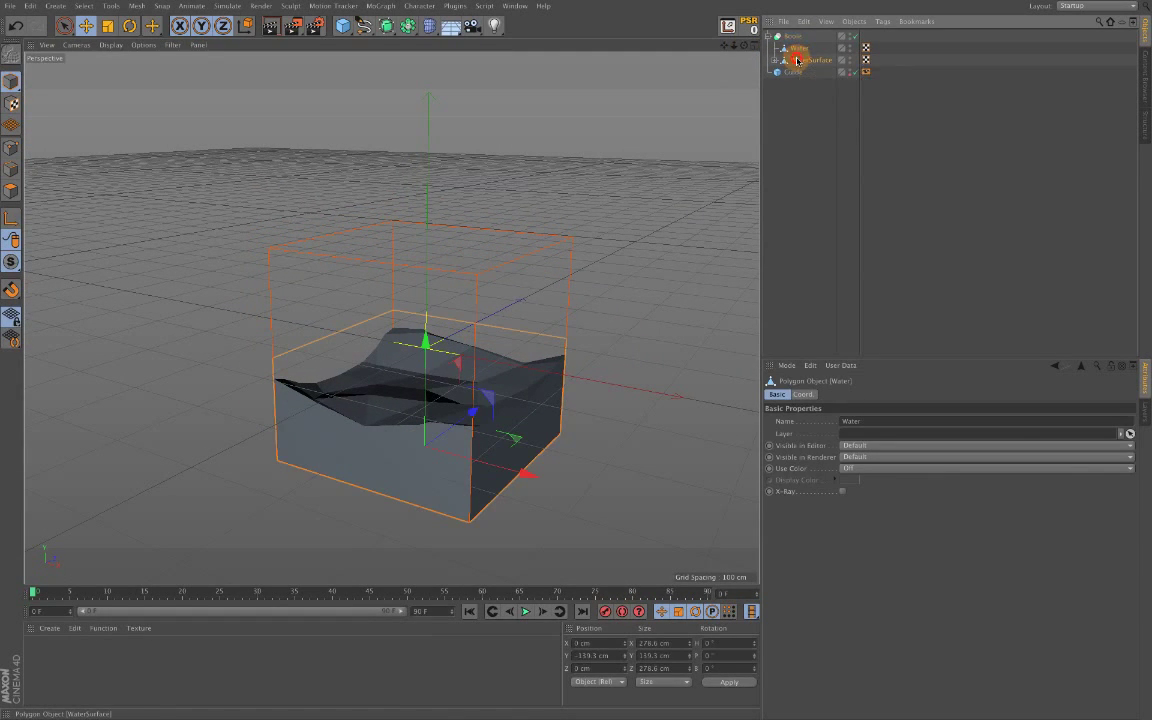
pyautogui.click(797, 60)
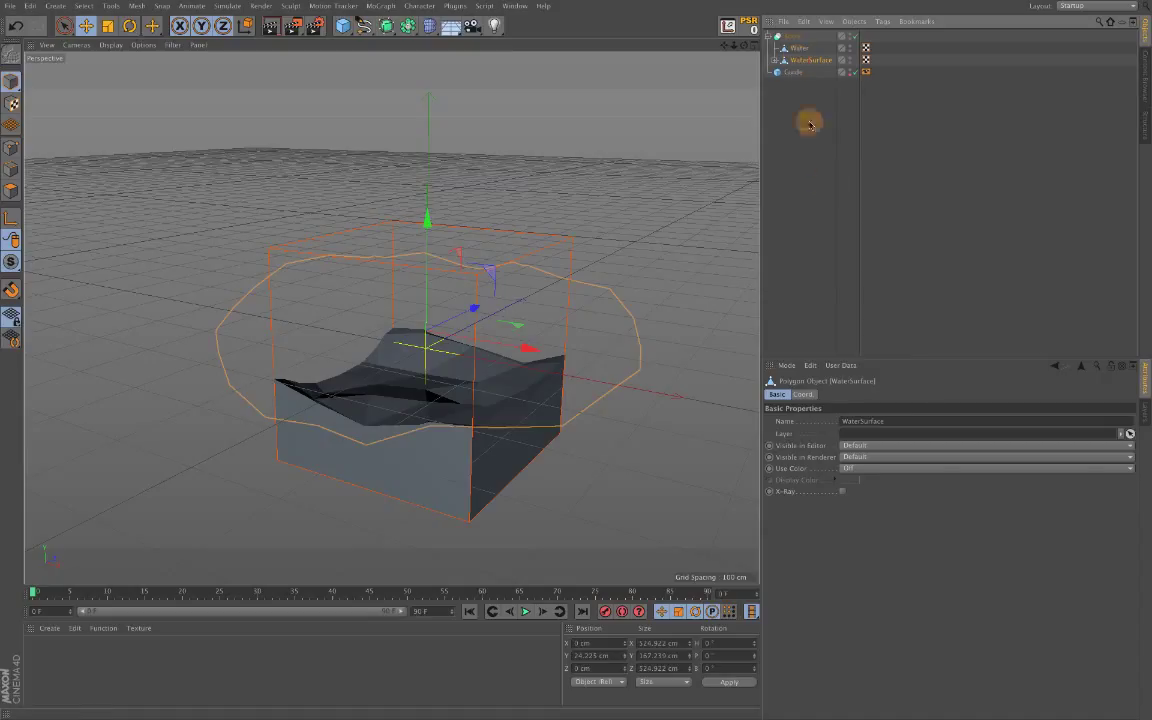
pyautogui.click(775, 61)
pyautogui.click(801, 73)
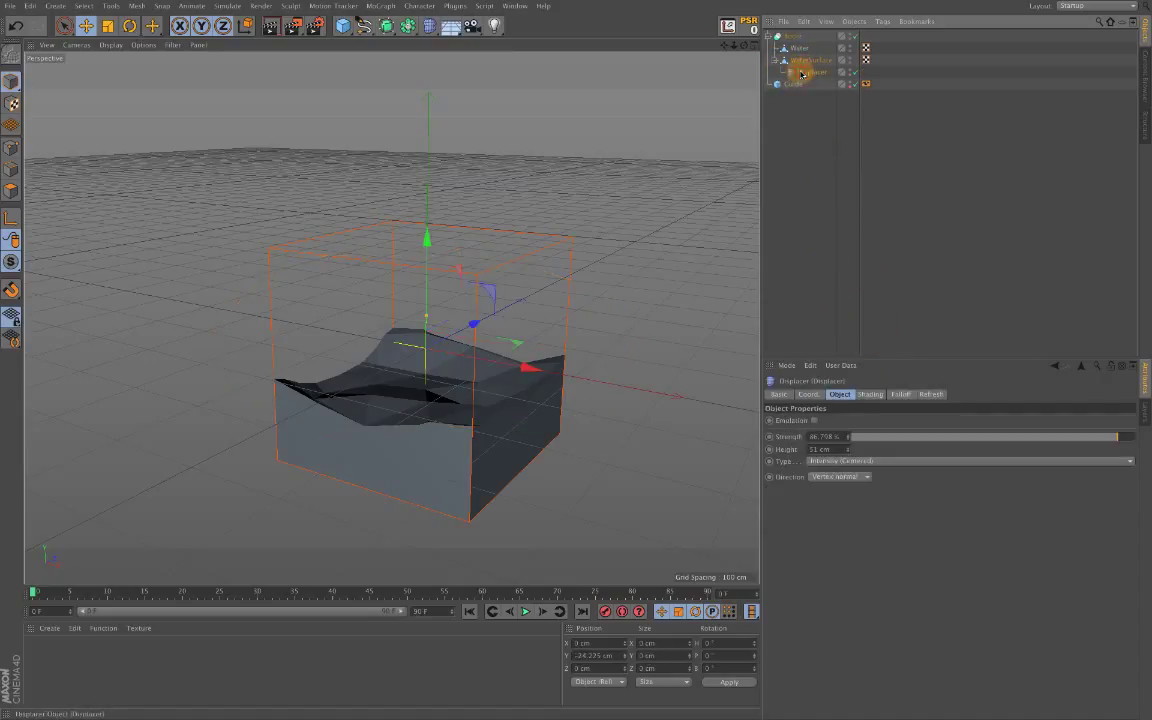
pyautogui.click(860, 461)
pyautogui.click(860, 478)
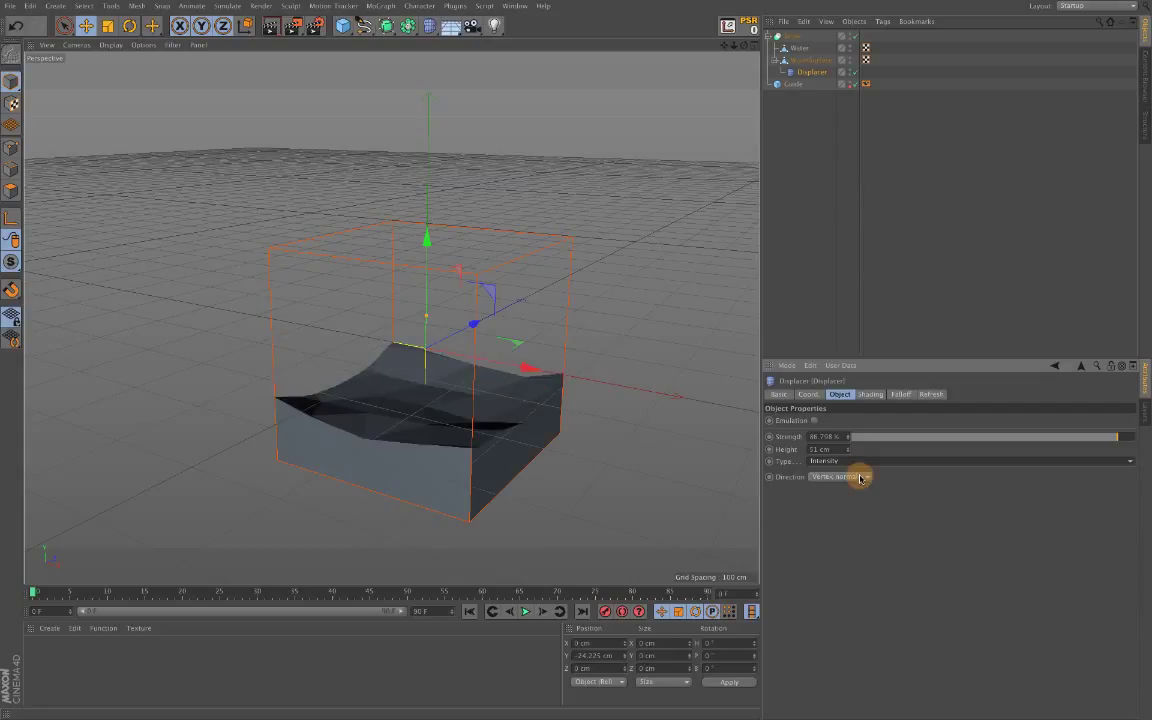
pyautogui.click(856, 462)
pyautogui.click(856, 483)
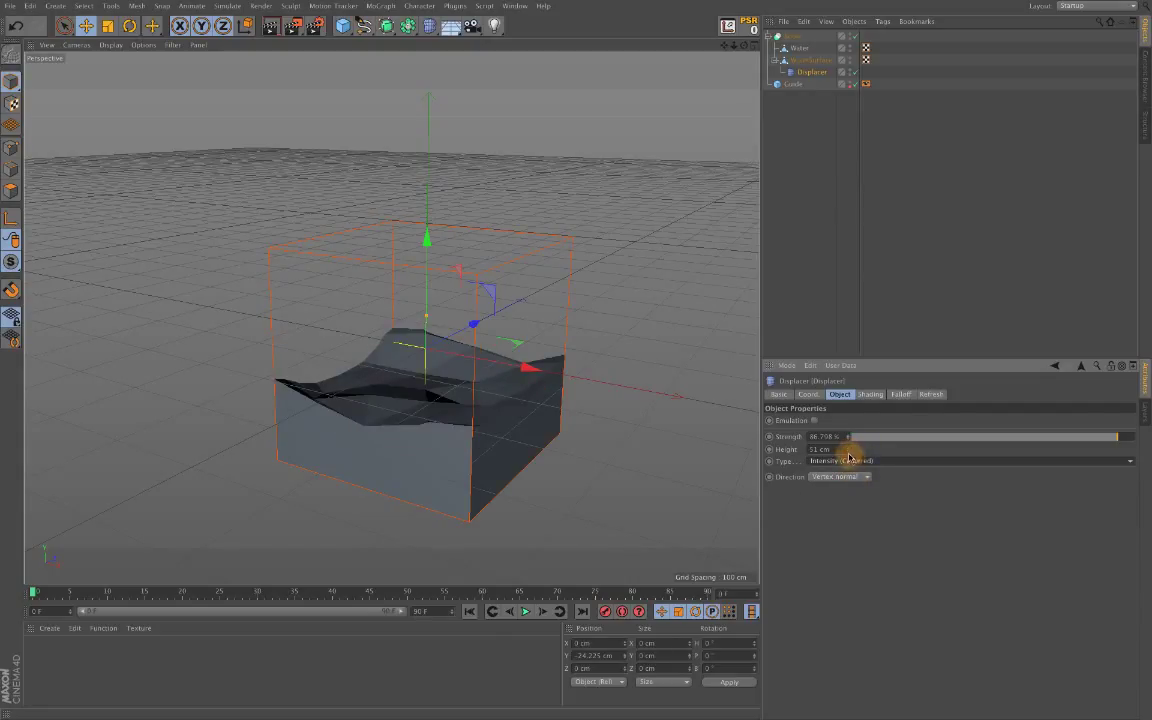
pyautogui.moveTo(848, 450)
pyautogui.mouseDown()
pyautogui.moveTo(848, 494)
pyautogui.moveTo(848, 345)
pyautogui.moveTo(848, 494)
pyautogui.moveTo(848, 443)
pyautogui.mouseUp()
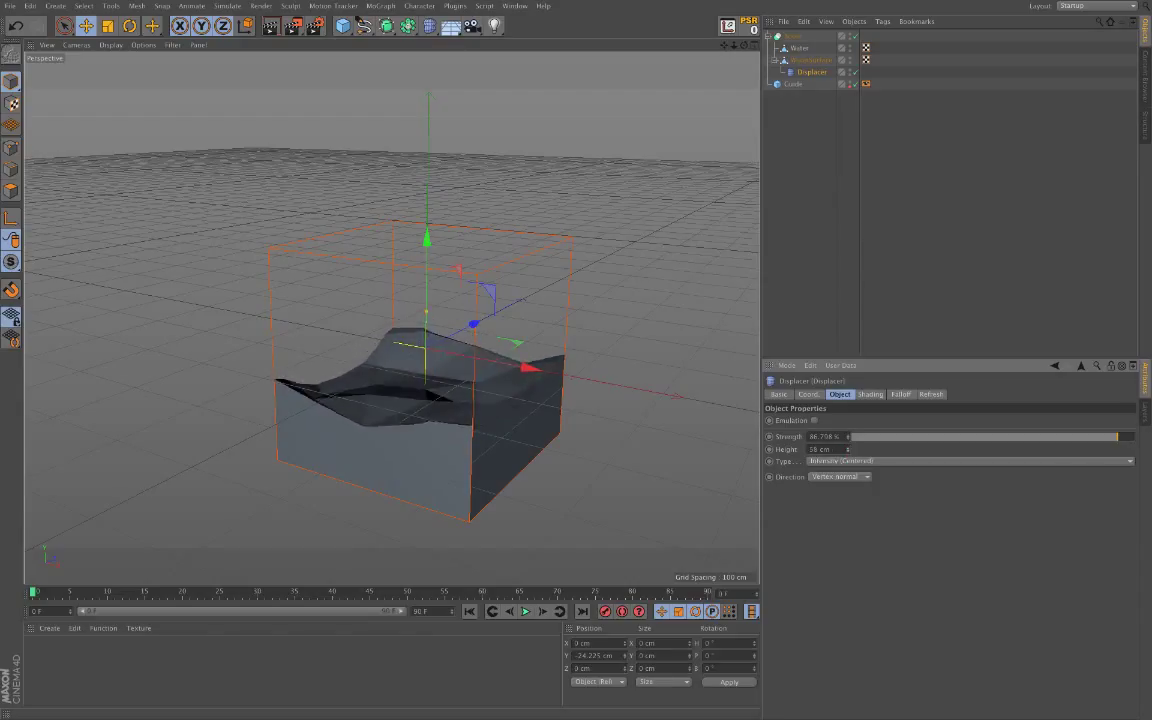
# Scale WaterSurface down along Y to about 104 cm high to soften the waves
pyautogui.moveTo(744, 46); pyautogui.dragTo(640, 80)
pyautogui.click(806, 60)
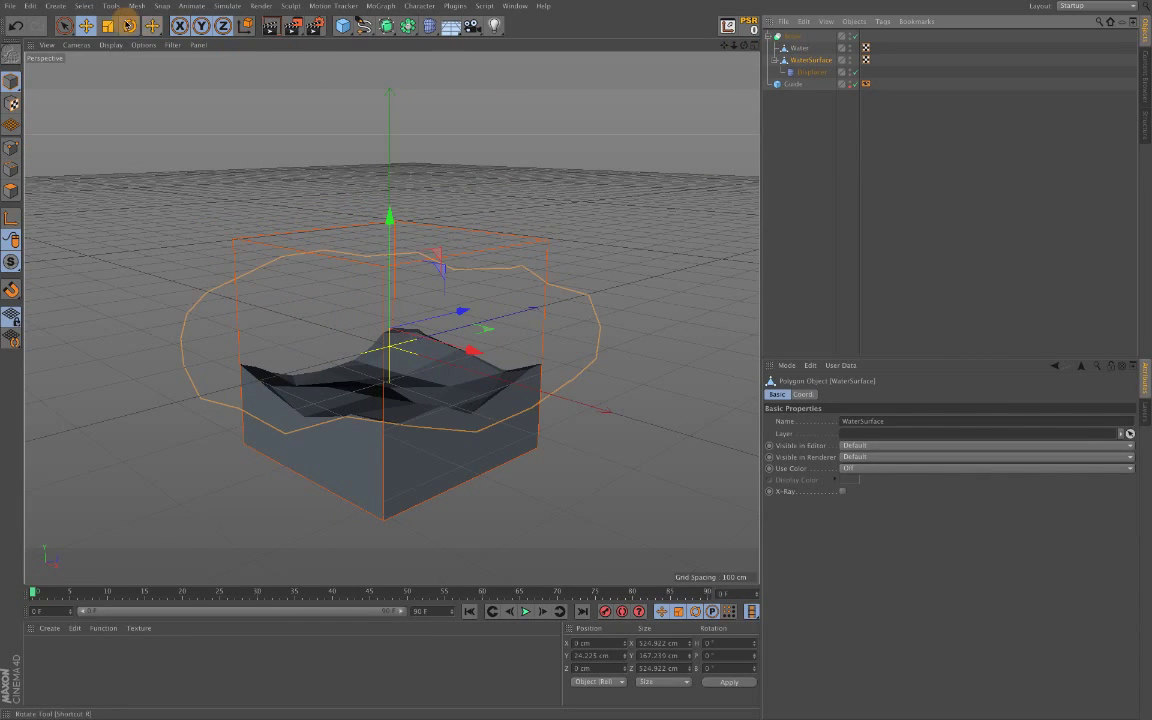
pyautogui.click(107, 25)
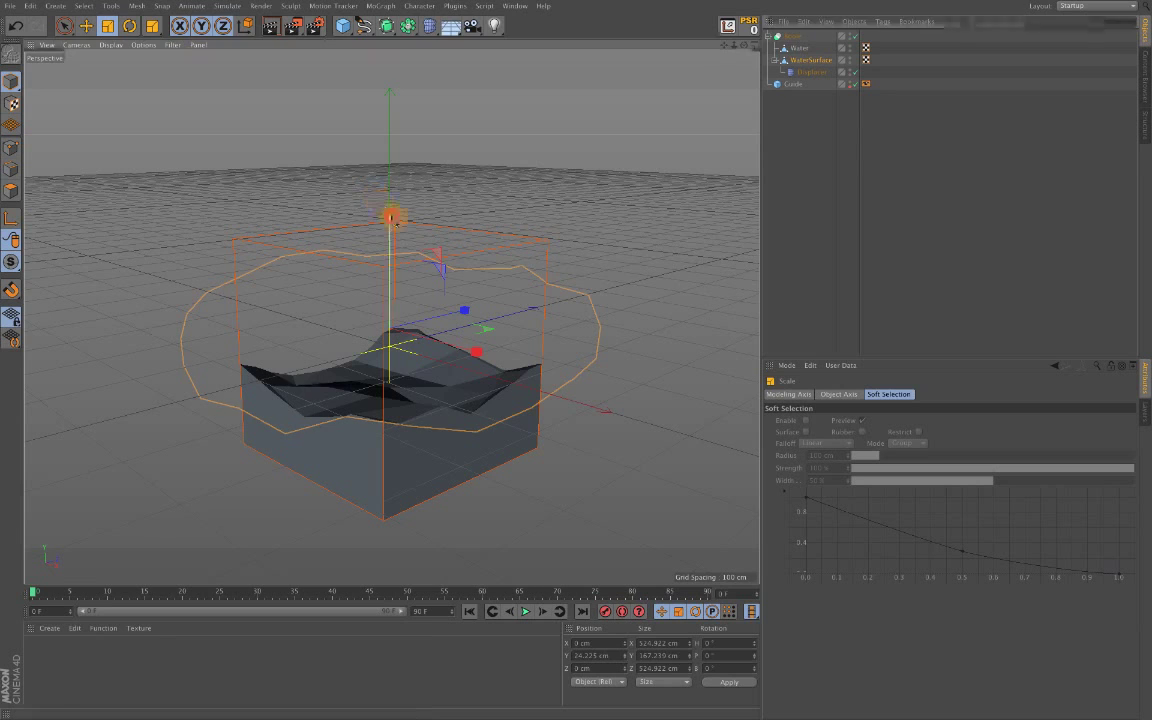
pyautogui.moveTo(390, 215); pyautogui.dragTo(389, 263)
pyautogui.moveTo(748, 47); pyautogui.dragTo(340, 375)
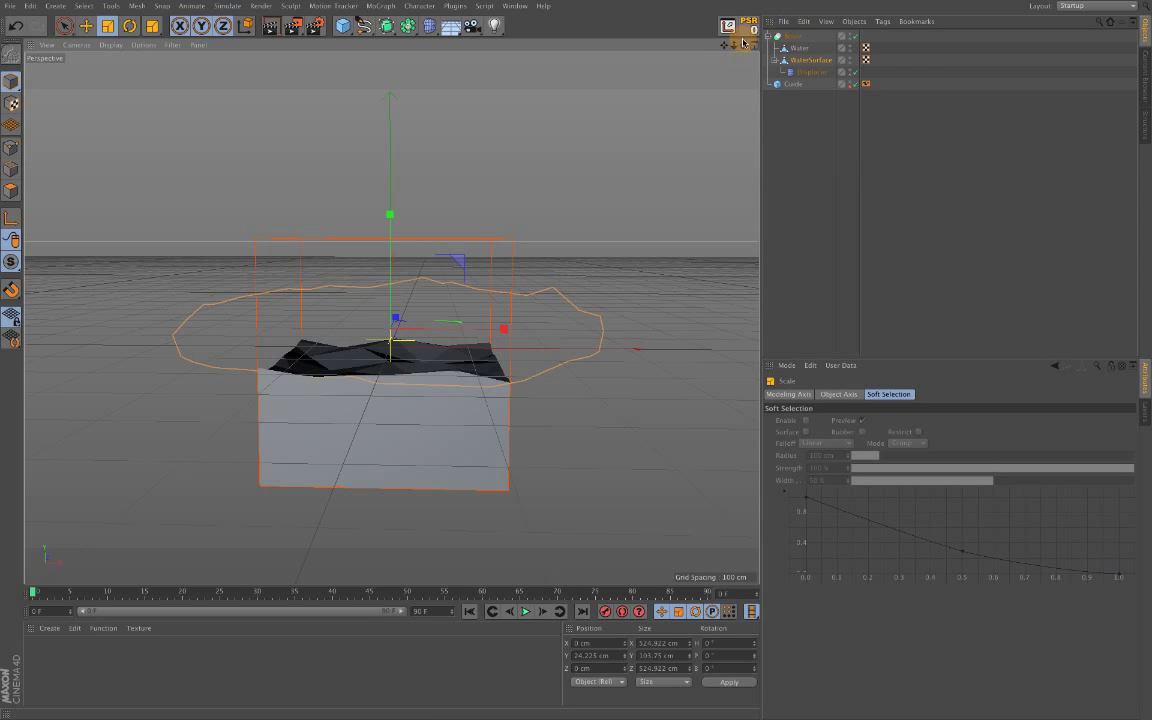
pyautogui.moveTo(743, 45); pyautogui.dragTo(741, 47)
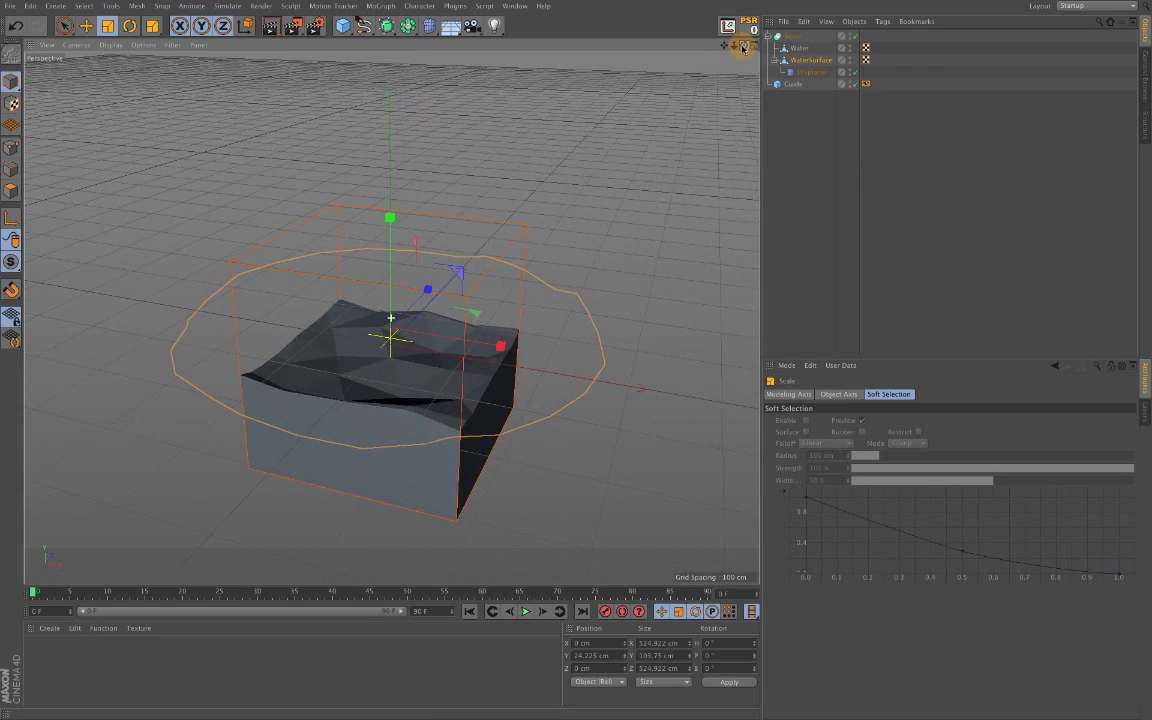
# Fine-tune the Displacer's height to about 52 cm, and collapse the Boole hierarchy
pyautogui.click(808, 72)
pyautogui.moveTo(847, 437); pyautogui.dragTo(848, 459)
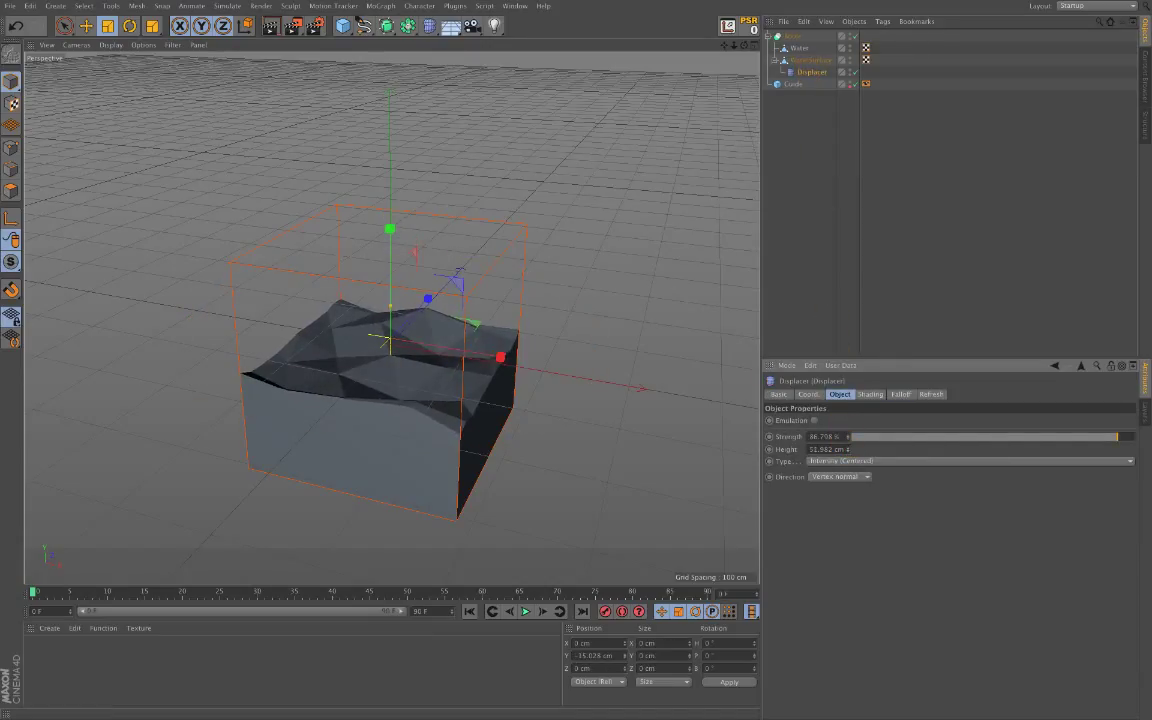
pyautogui.moveTo(743, 46)
pyautogui.mouseDown()
pyautogui.moveTo(807, 17)
pyautogui.moveTo(740, 44)
pyautogui.mouseUp()
pyautogui.click(792, 111)
pyautogui.click(774, 60)
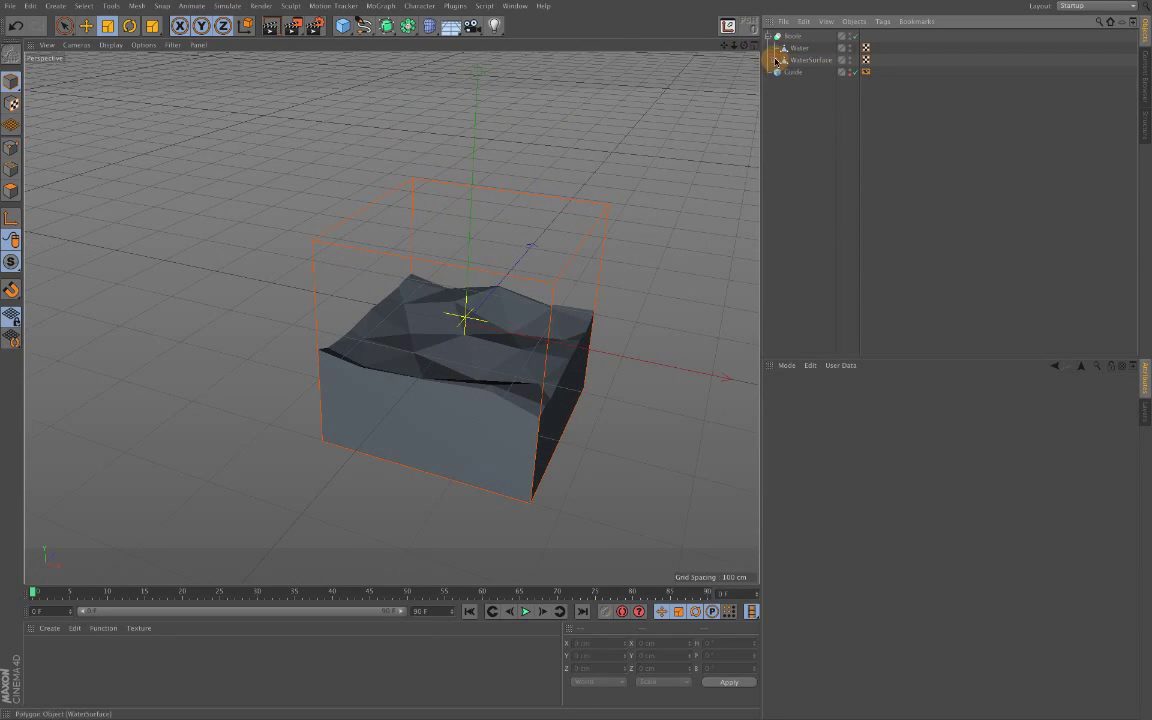
pyautogui.click(768, 36)
pyautogui.moveTo(733, 40); pyautogui.dragTo(740, 44)
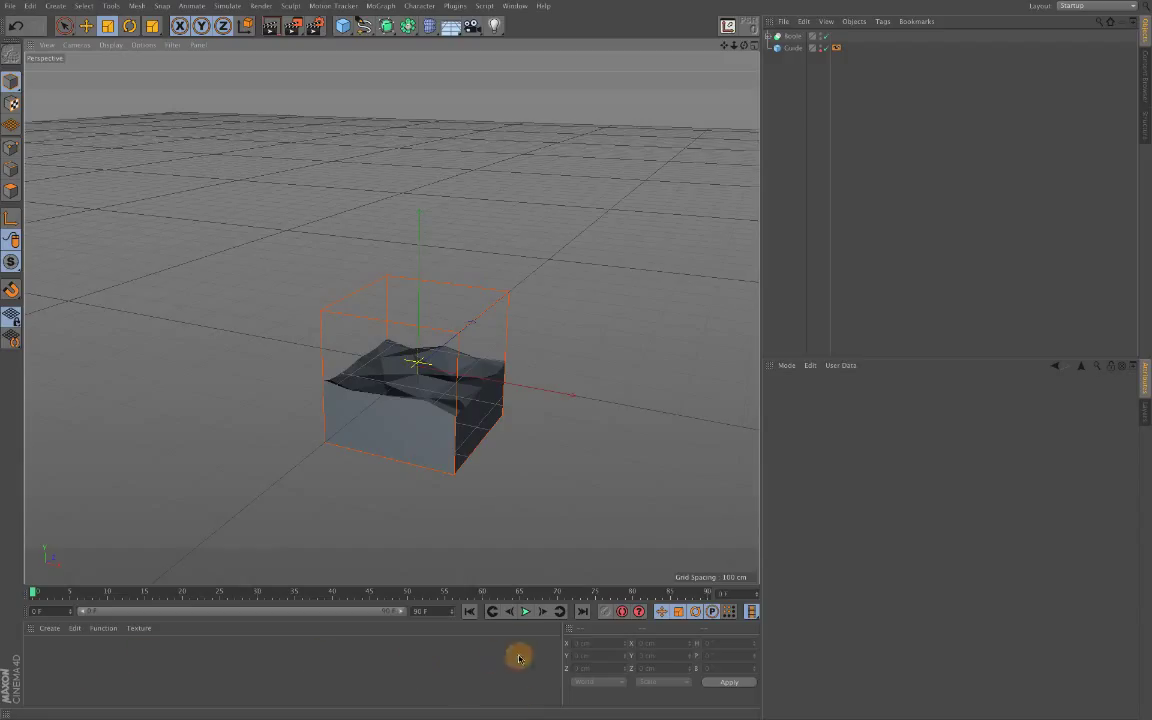
# Create a new material, open it in the Material Editor, and rename it Water
pyautogui.click(45, 670)
pyautogui.doubleClick(45, 670)
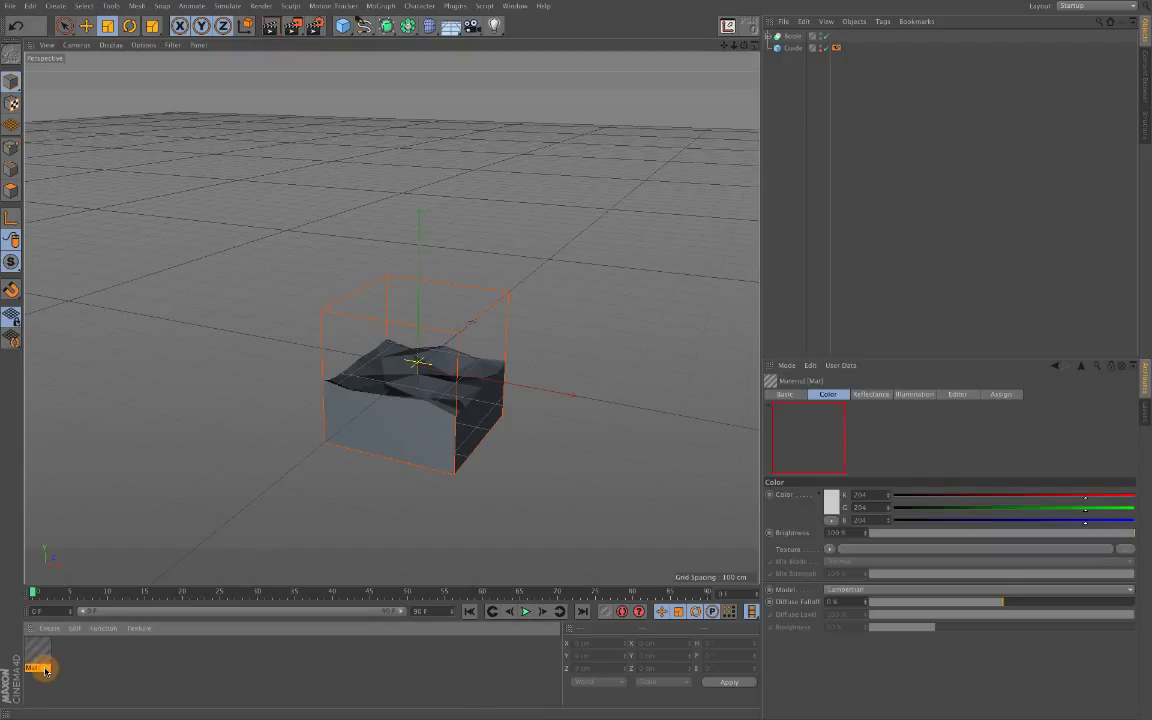
pyautogui.doubleClick(37, 652)
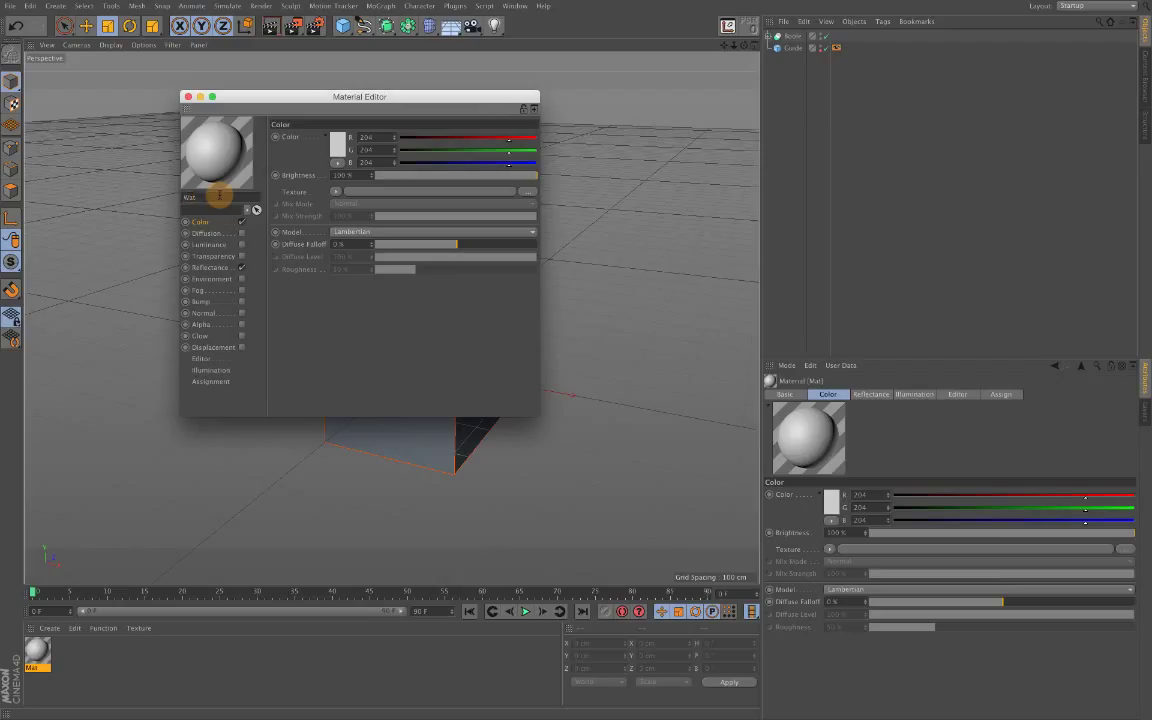
pyautogui.click(207, 200)
pyautogui.write('r')
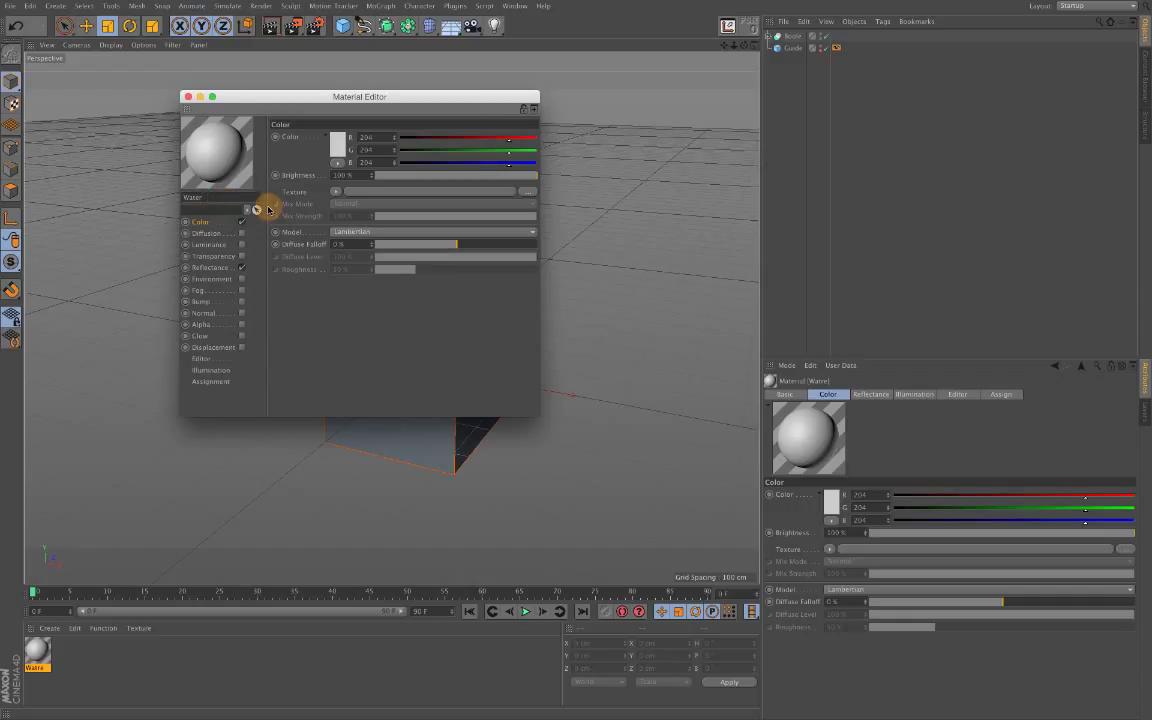
pyautogui.press('Return')
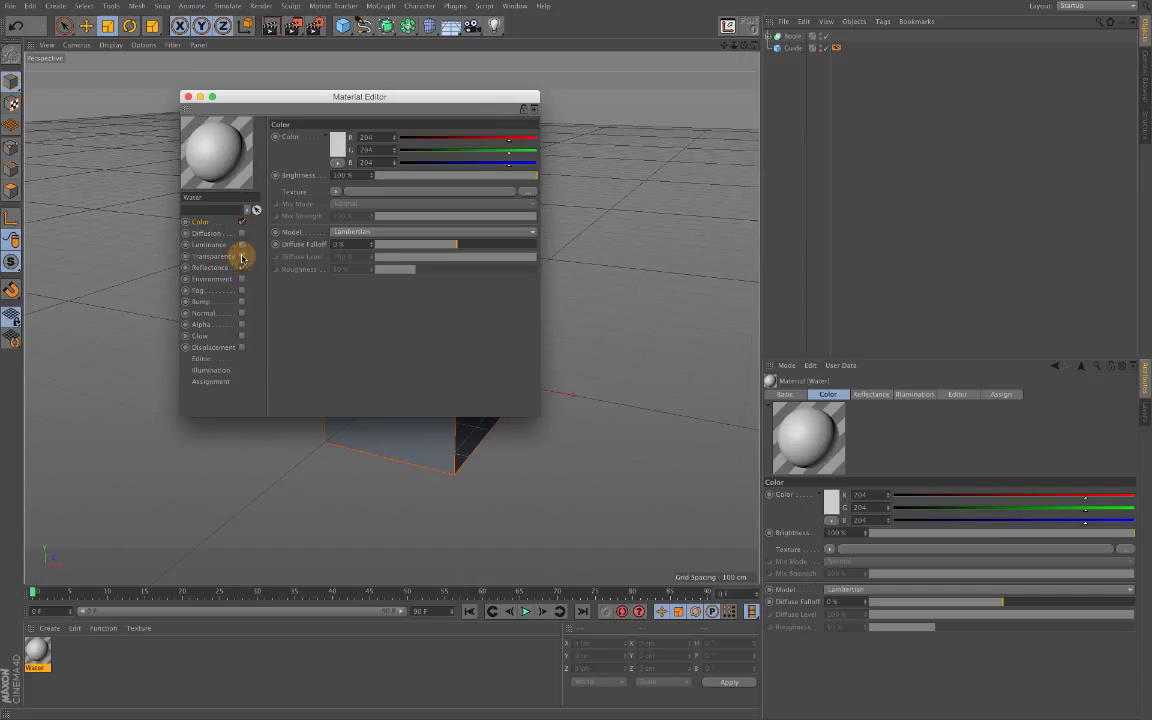
# Enable Transparency on the Water material and set its refraction to about 1.67
pyautogui.click(241, 257)
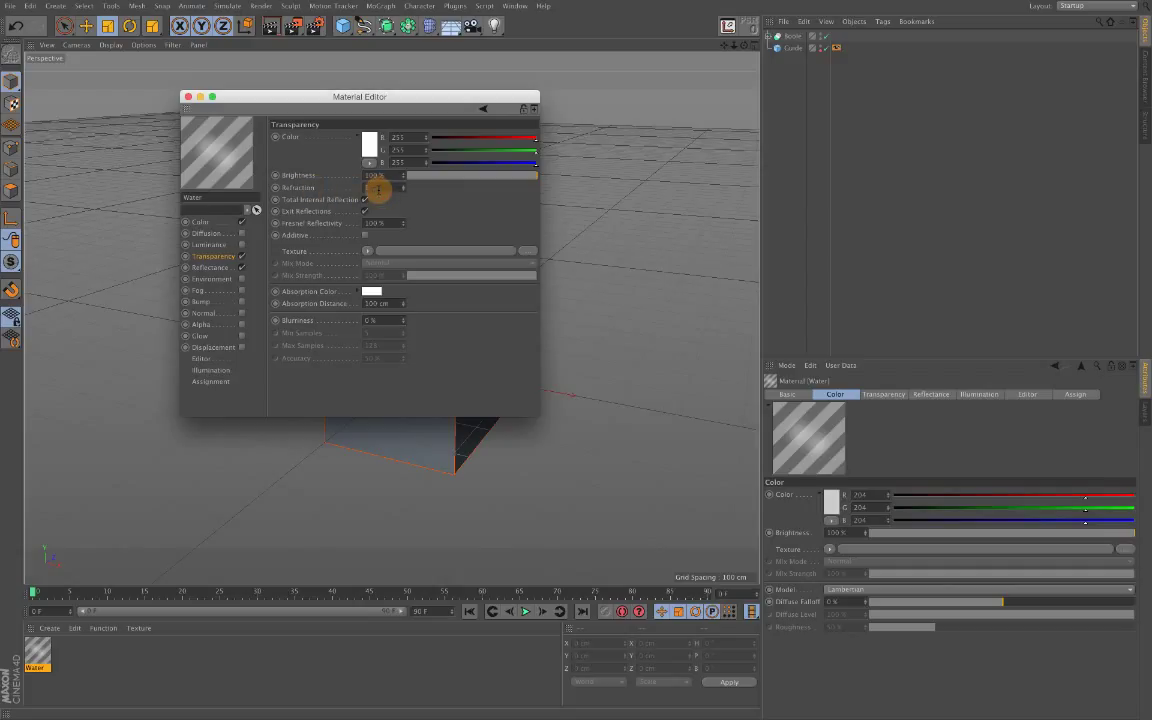
pyautogui.press('Return')
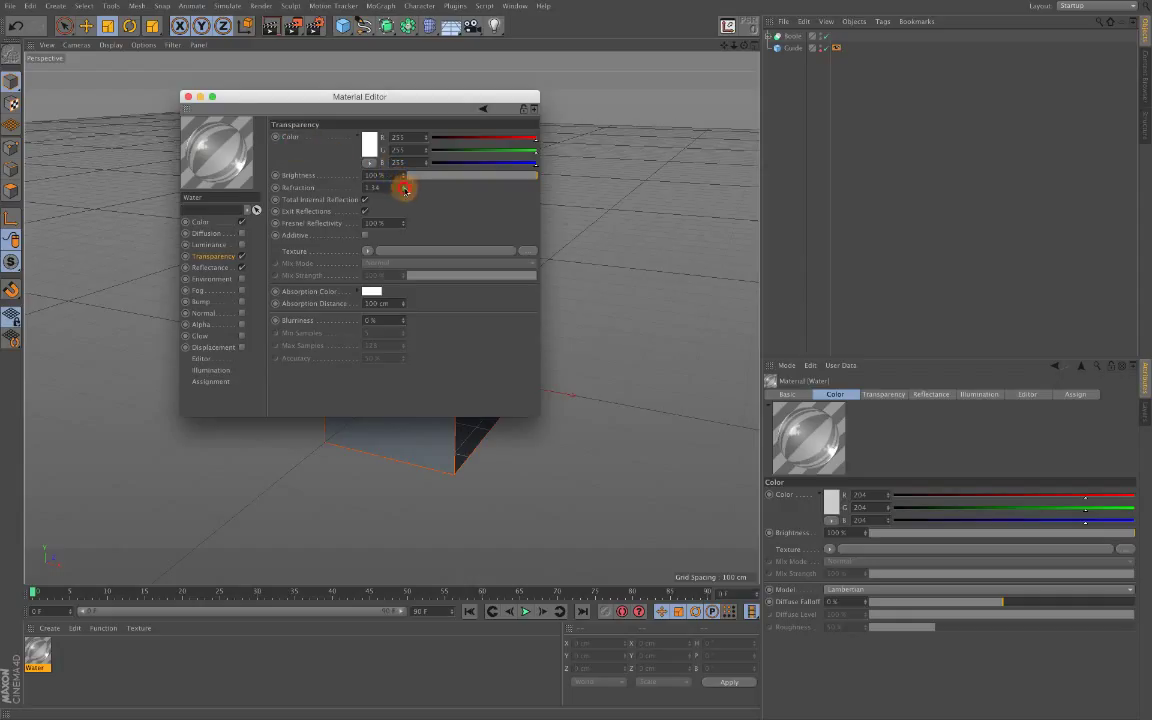
pyautogui.moveTo(404, 189); pyautogui.dragTo(404, 188)
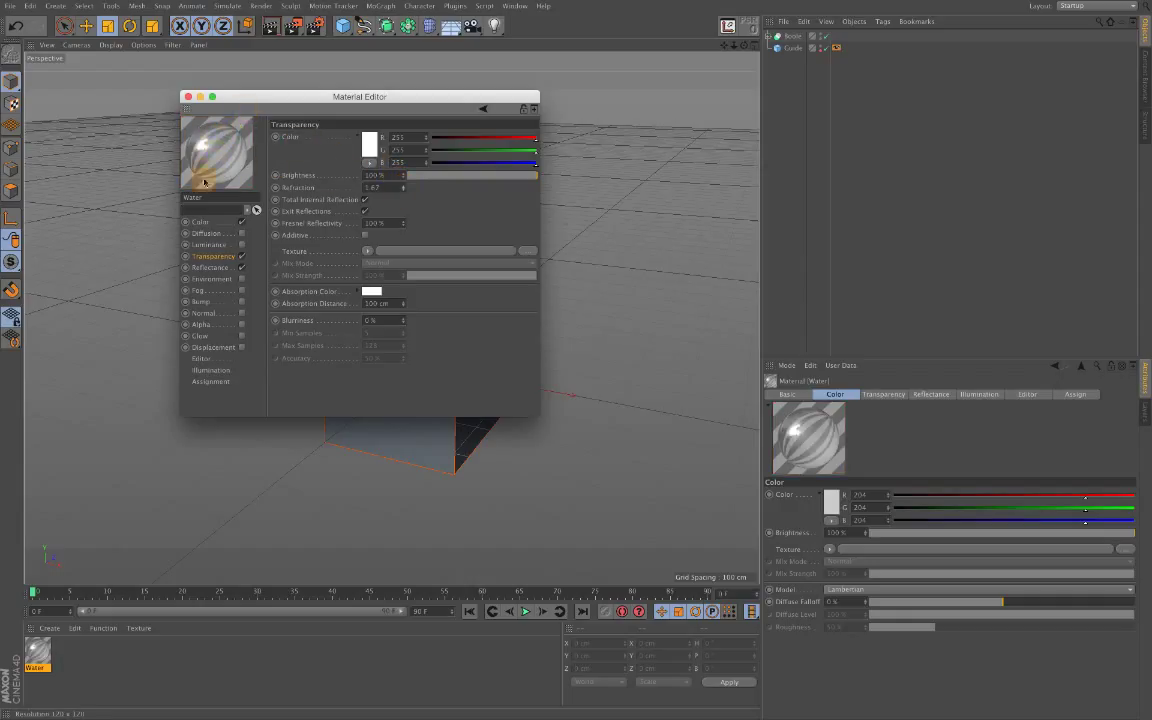
# Set the Water material's refraction to 1.33 and its base colour to light blue, RGB 42, 187, 255
pyautogui.doubleClick(382, 188)
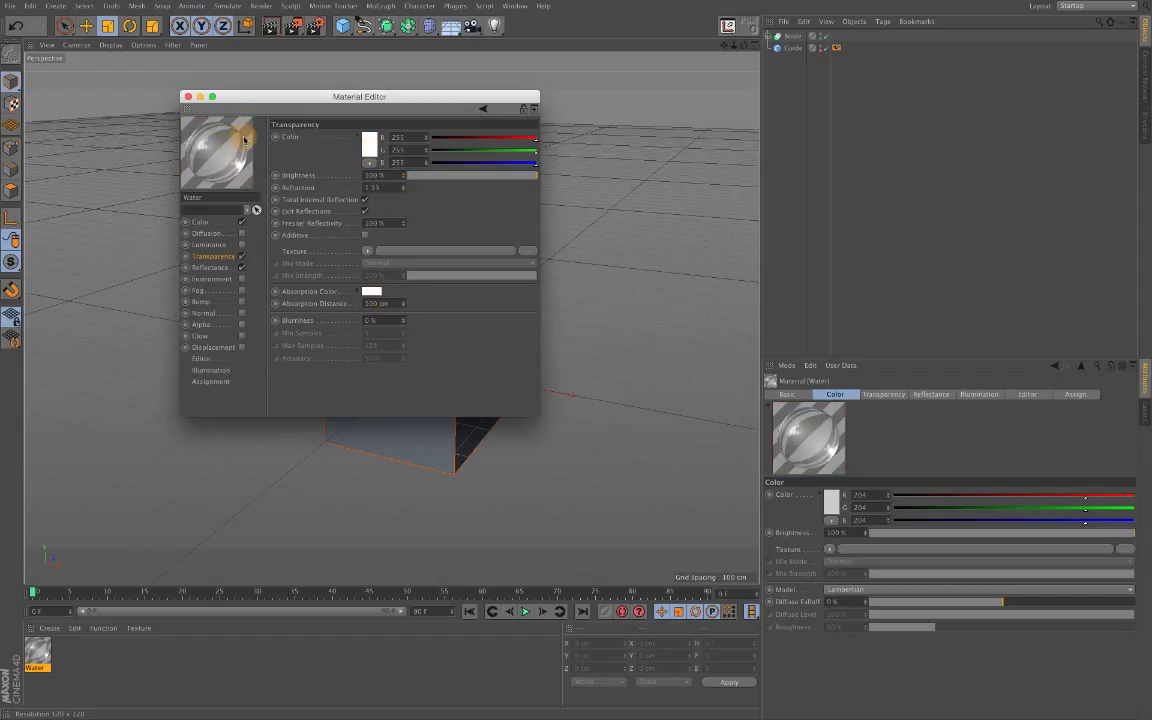
pyautogui.click(203, 222)
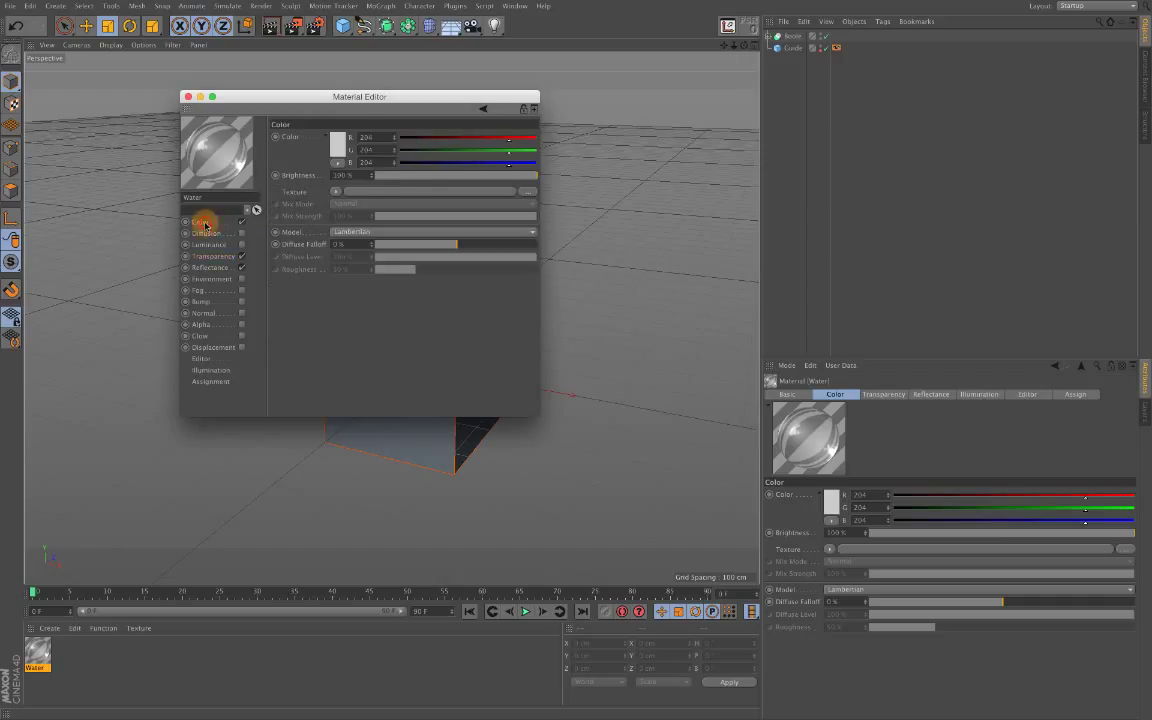
pyautogui.click(338, 153)
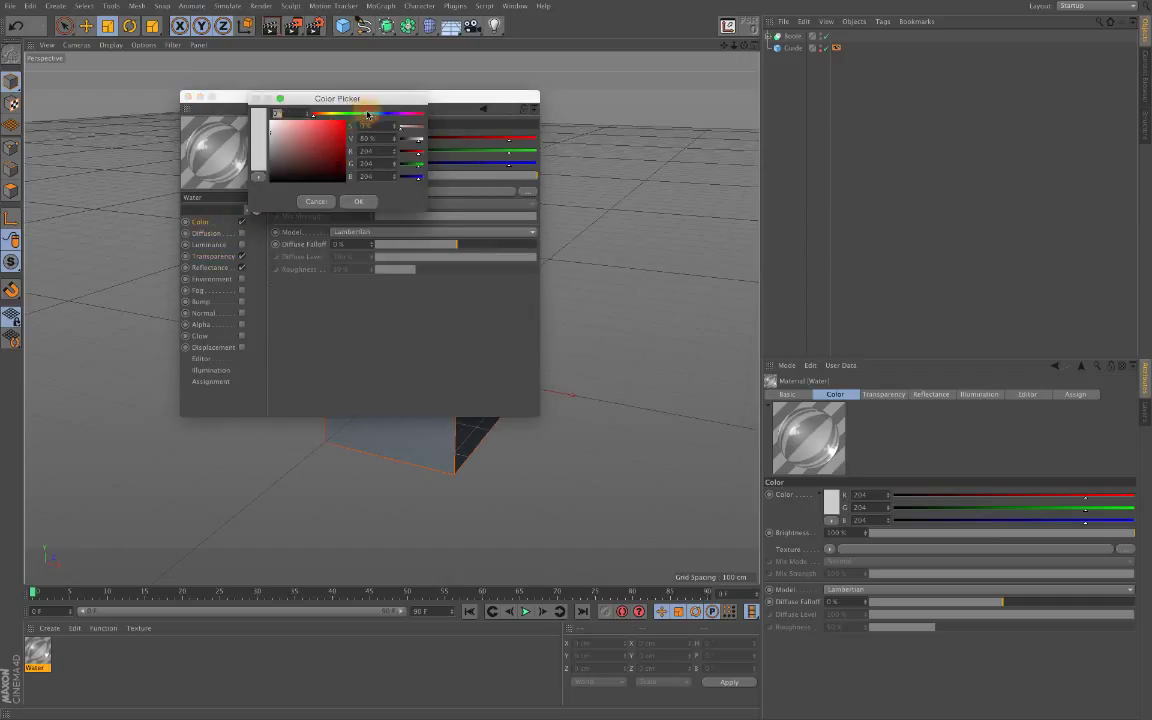
pyautogui.click(374, 114)
pyautogui.moveTo(308, 135); pyautogui.dragTo(325, 116)
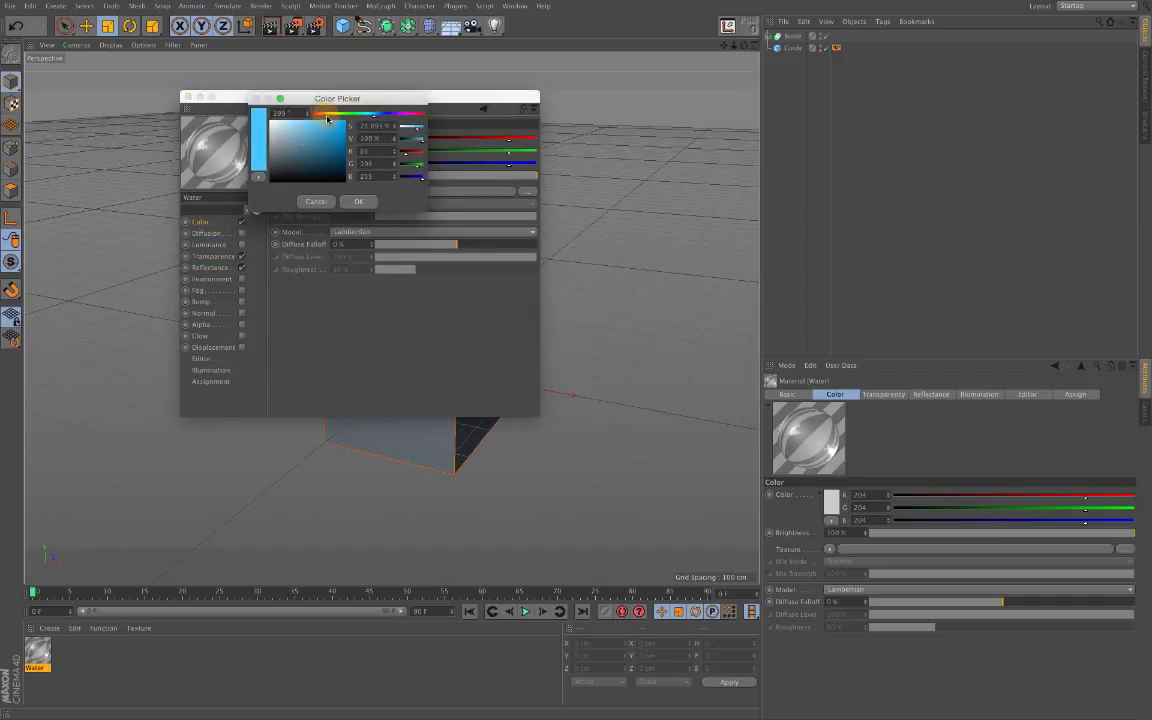
pyautogui.click(358, 201)
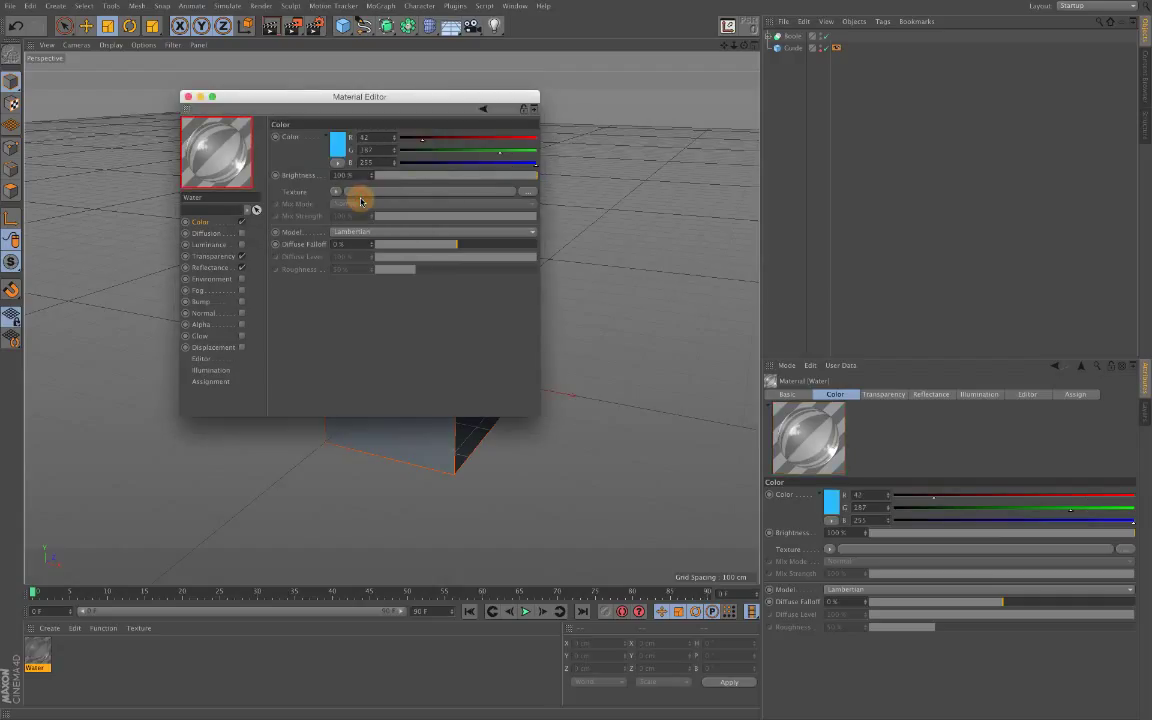
# Tint the Water material's transparency absorption colour bright blue, RGB 4, 167, 255
pyautogui.click(216, 256)
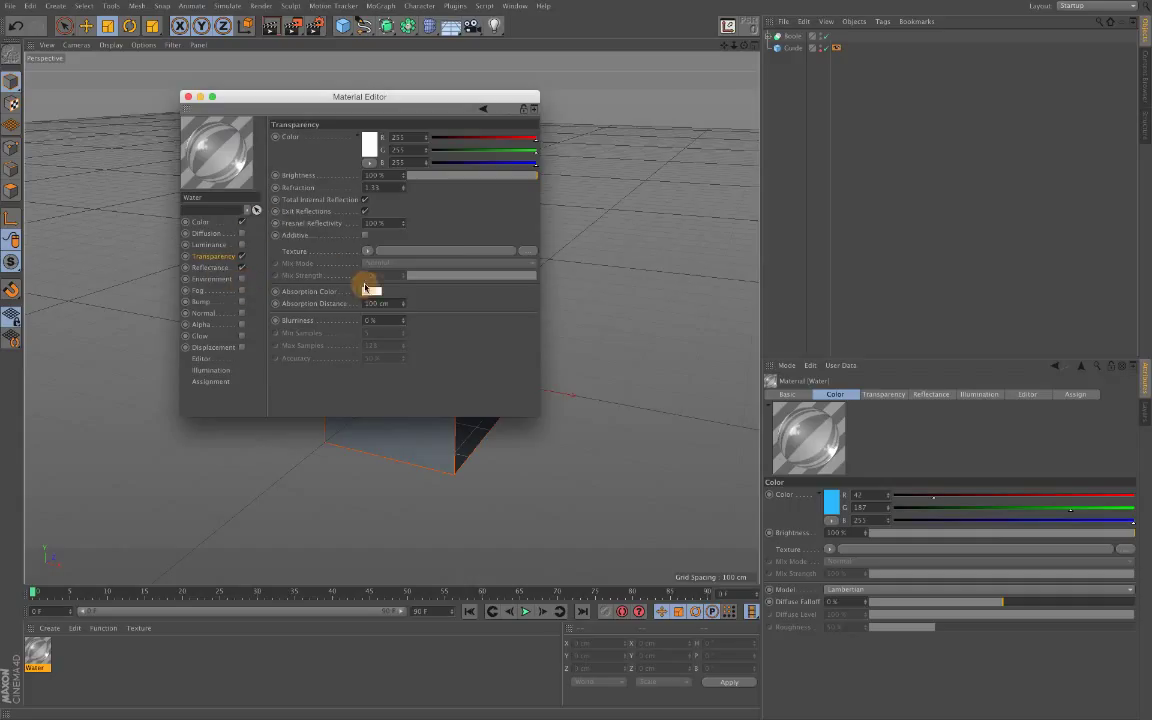
pyautogui.click(371, 291)
pyautogui.moveTo(399, 254); pyautogui.dragTo(376, 257)
pyautogui.click(390, 340)
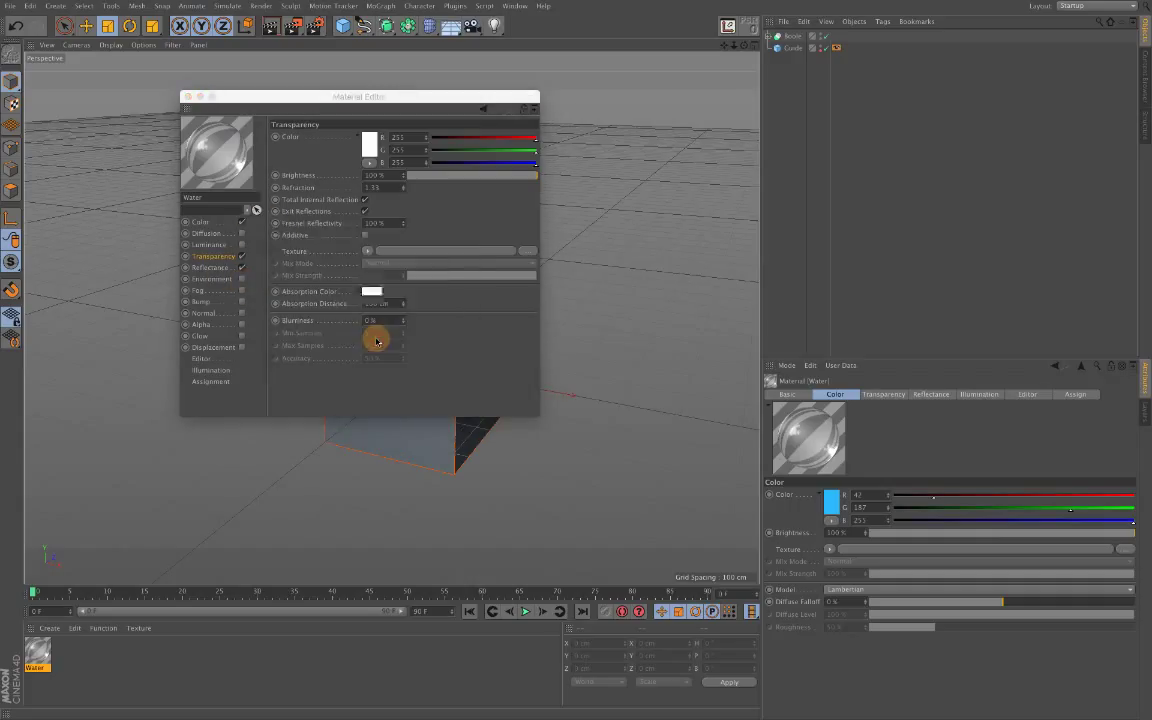
pyautogui.click(370, 290)
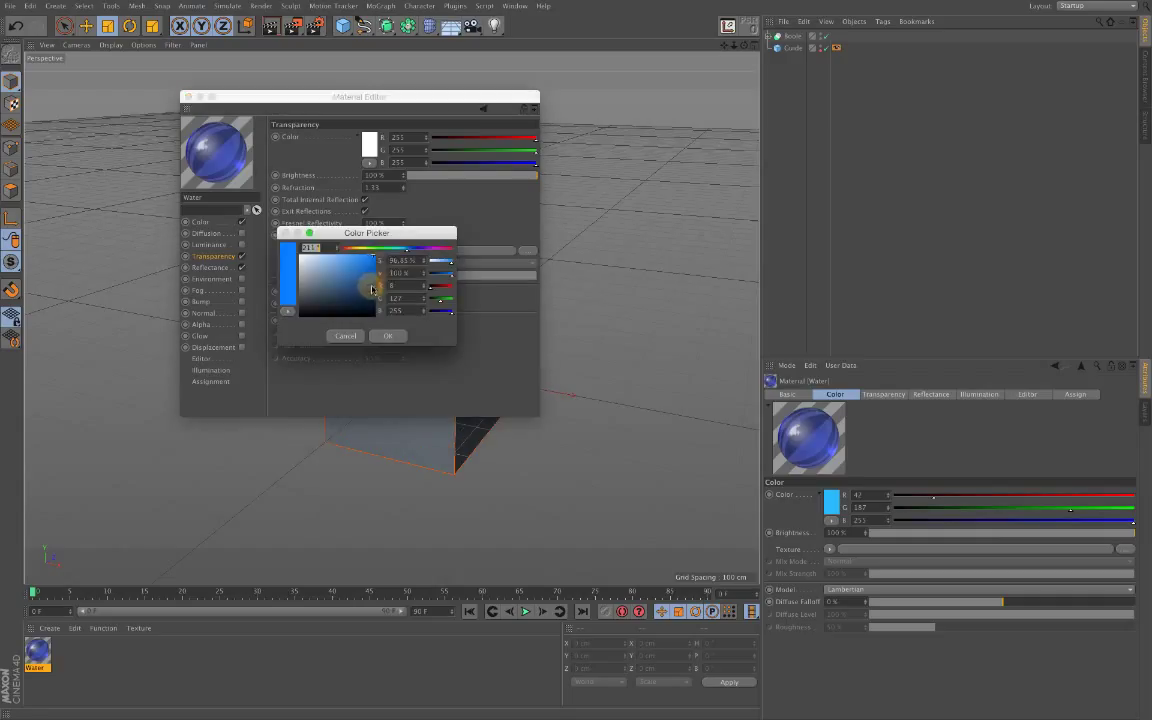
pyautogui.moveTo(405, 251); pyautogui.dragTo(401, 251)
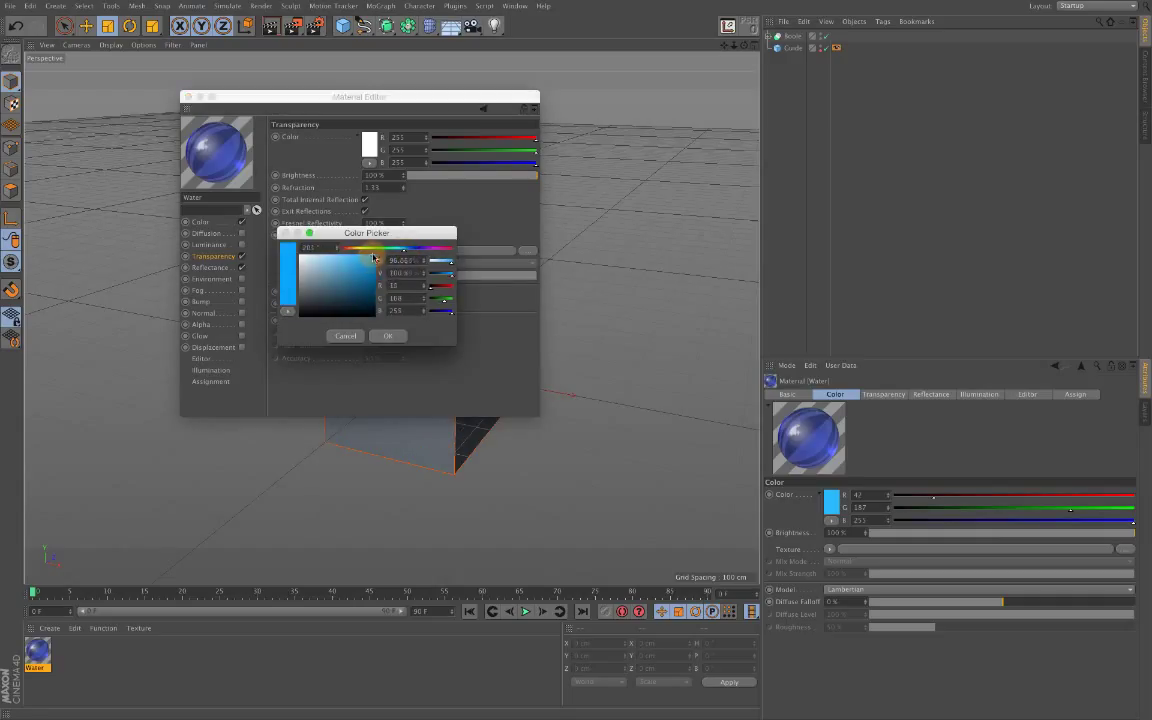
pyautogui.click(388, 336)
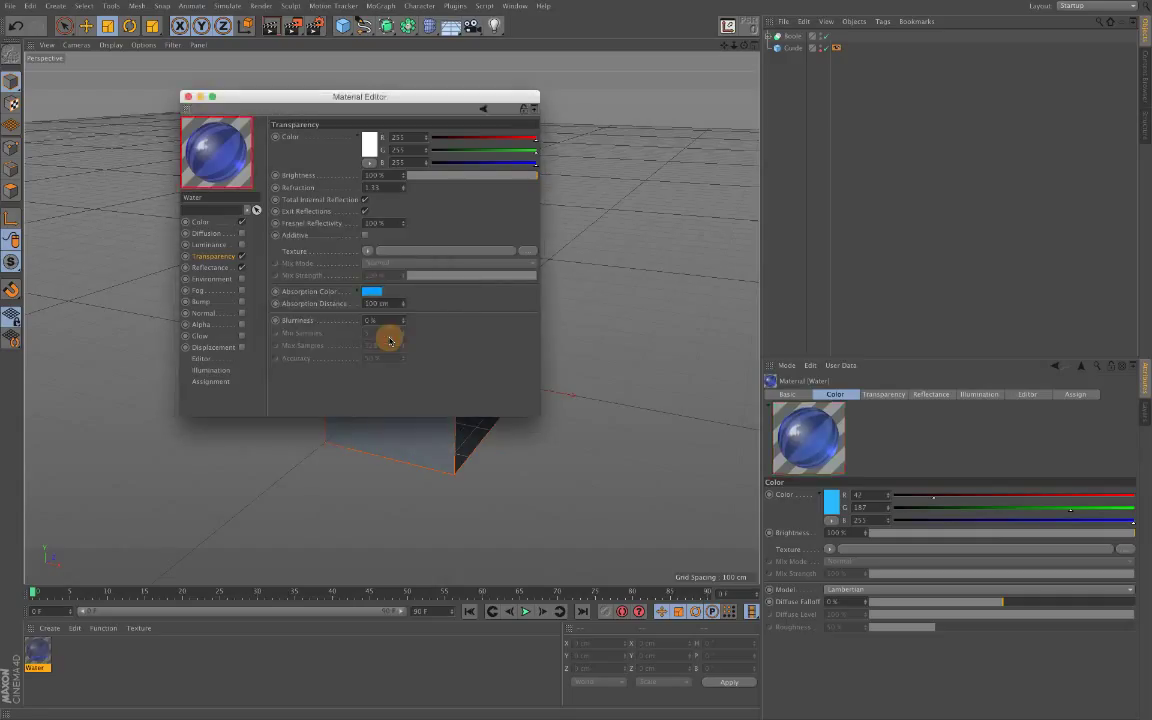
# Set the Water material's transparency colour to turquoise, RGB 0, 255, 225
pyautogui.click(369, 145)
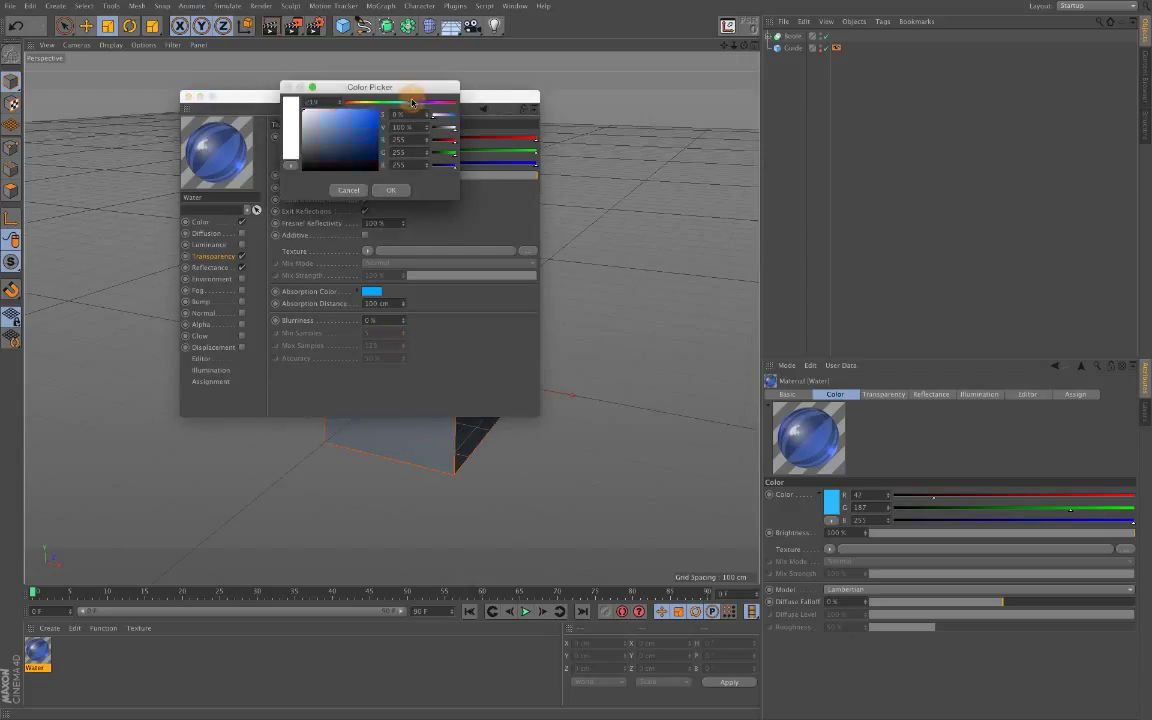
pyautogui.moveTo(412, 102)
pyautogui.mouseDown()
pyautogui.moveTo(387, 138)
pyautogui.moveTo(394, 106)
pyautogui.moveTo(409, 104)
pyautogui.mouseUp()
pyautogui.click(391, 190)
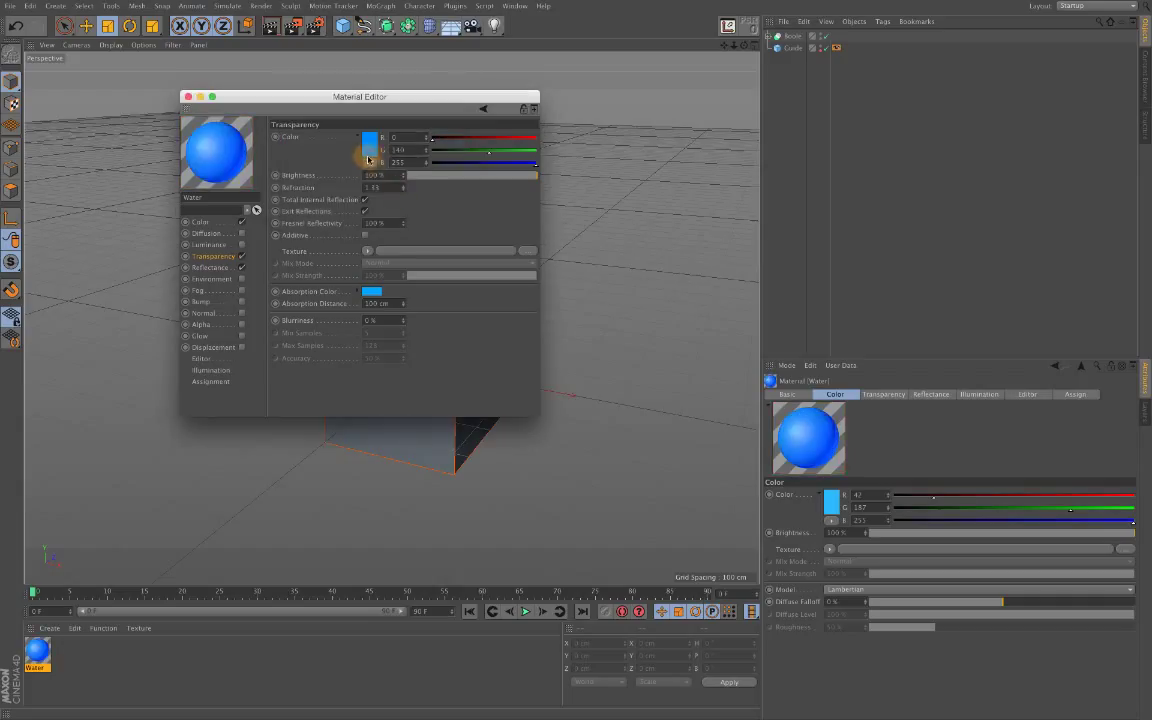
pyautogui.click(370, 152)
pyautogui.moveTo(345, 111); pyautogui.dragTo(398, 115)
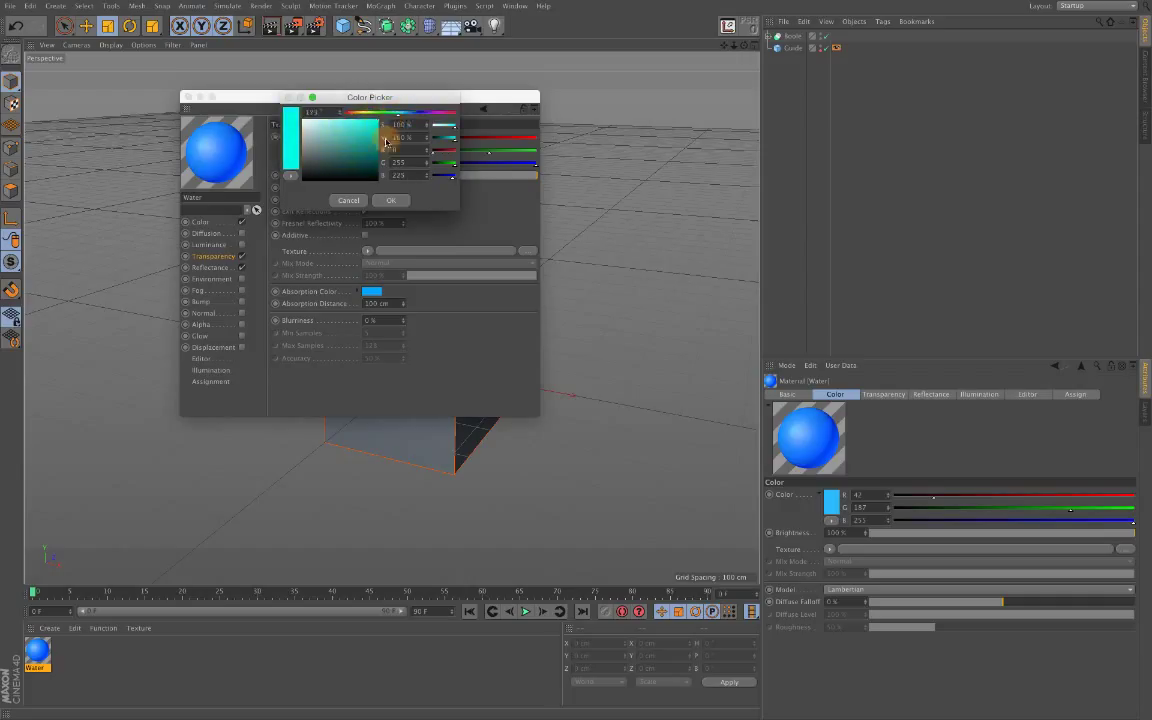
pyautogui.click(393, 206)
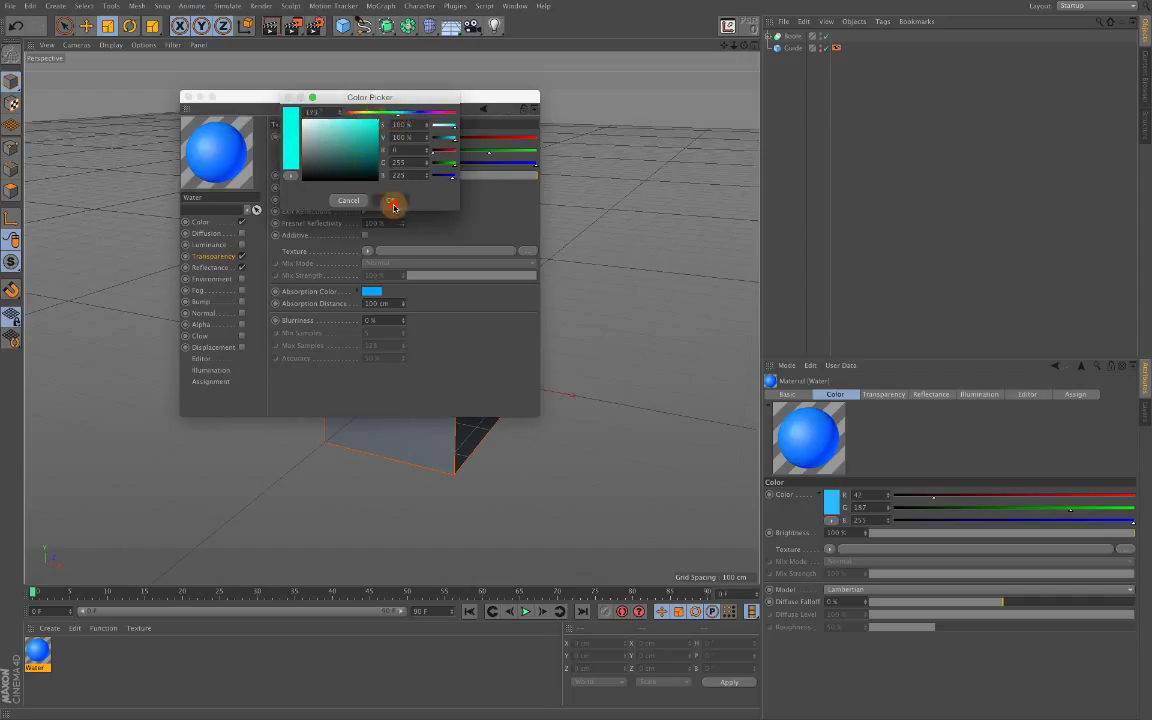
# Darken the absorption colour to a fully saturated deep blue at about 55% brightness
pyautogui.click(366, 291)
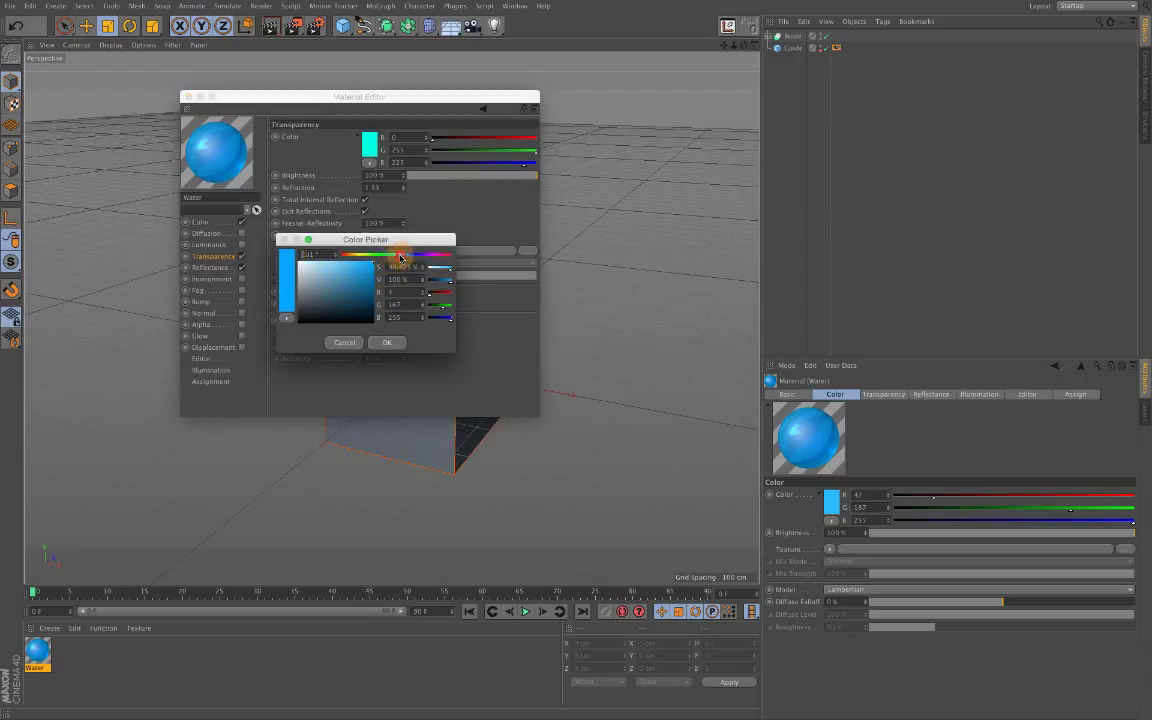
pyautogui.moveTo(403, 258)
pyautogui.mouseDown()
pyautogui.moveTo(373, 268)
pyautogui.moveTo(390, 288)
pyautogui.mouseUp()
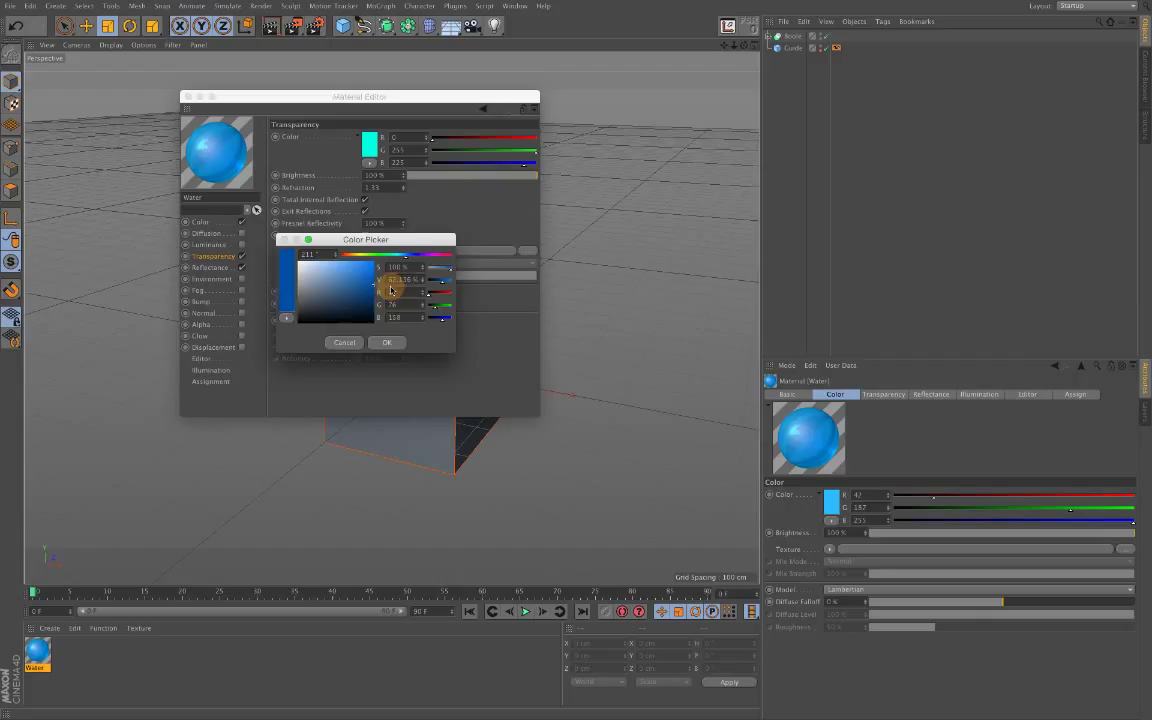
pyautogui.click(386, 342)
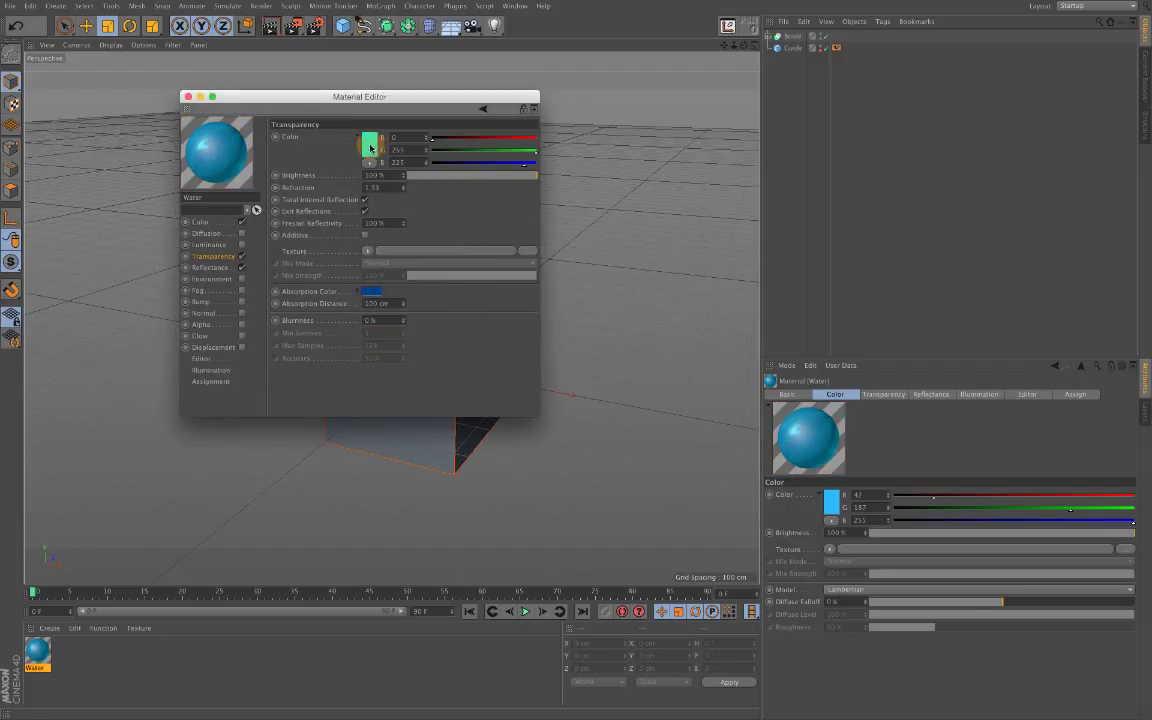
pyautogui.click(466, 176)
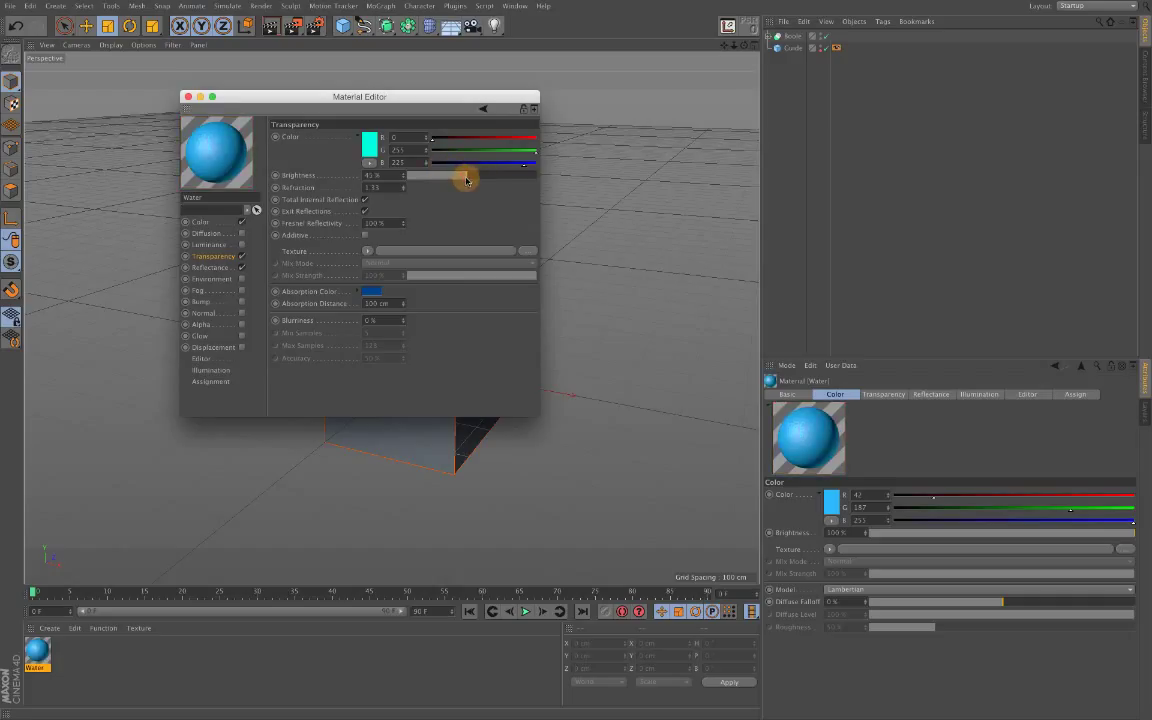
pyautogui.click(368, 138)
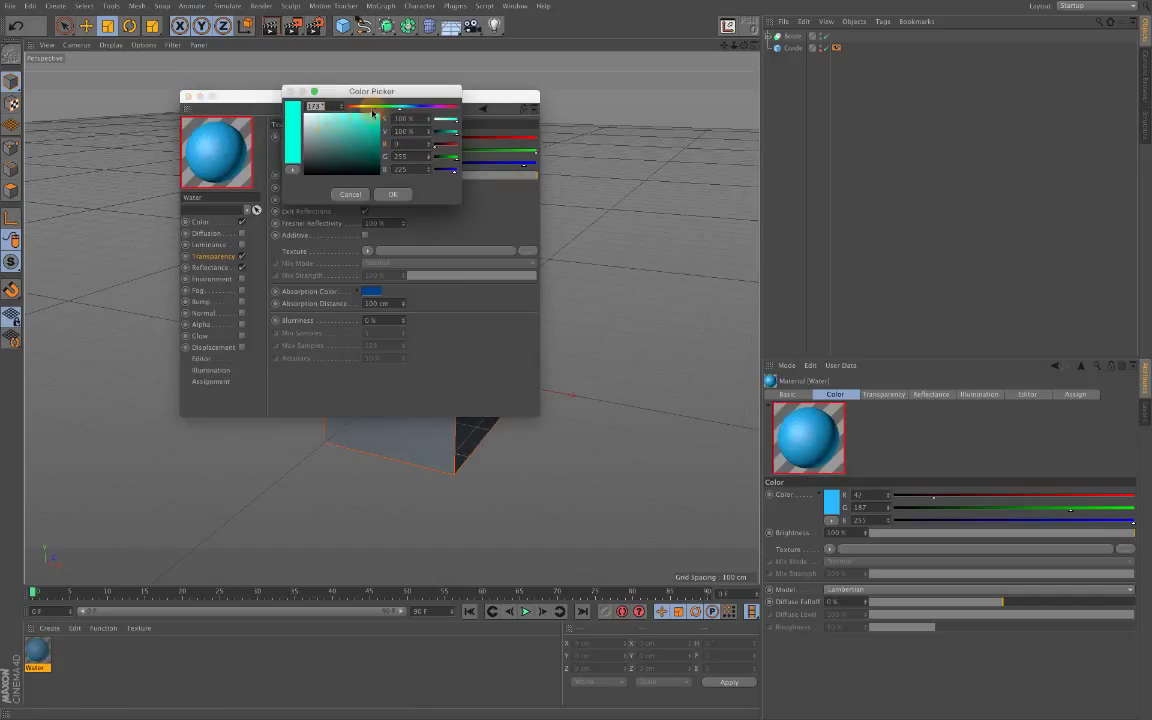
pyautogui.click(390, 194)
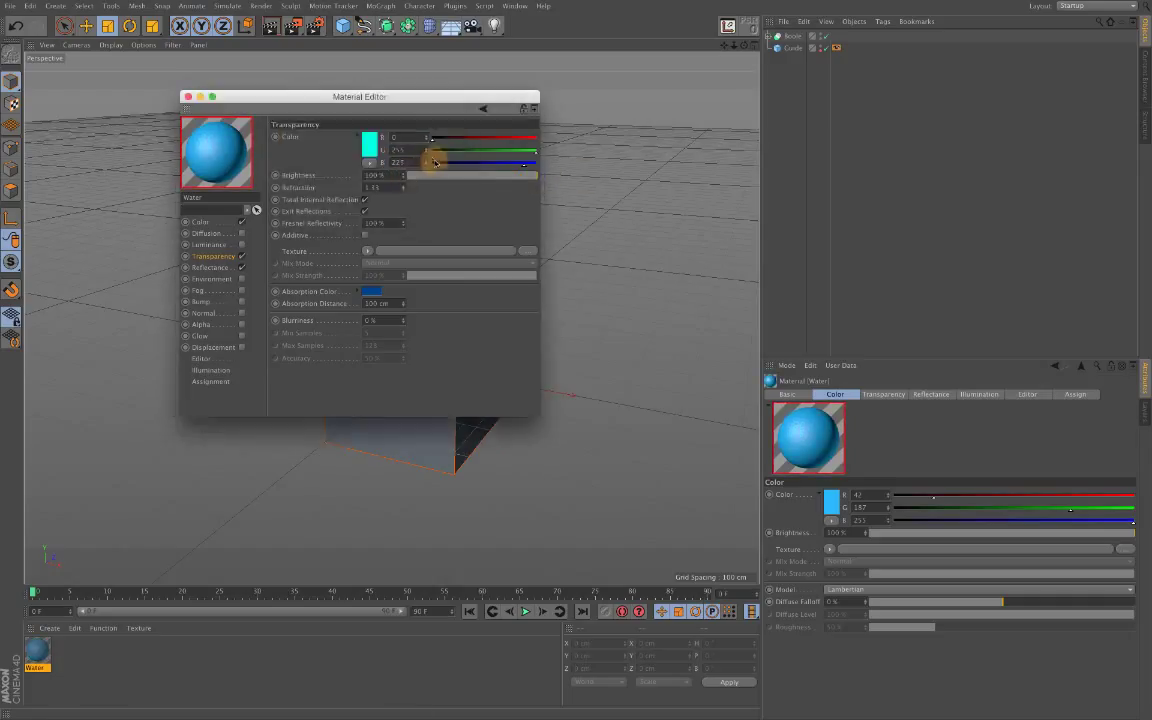
# Raise the red value of the transparency colour to 255 and close the Material Editor
pyautogui.moveTo(404, 139); pyautogui.dragTo(360, 140)
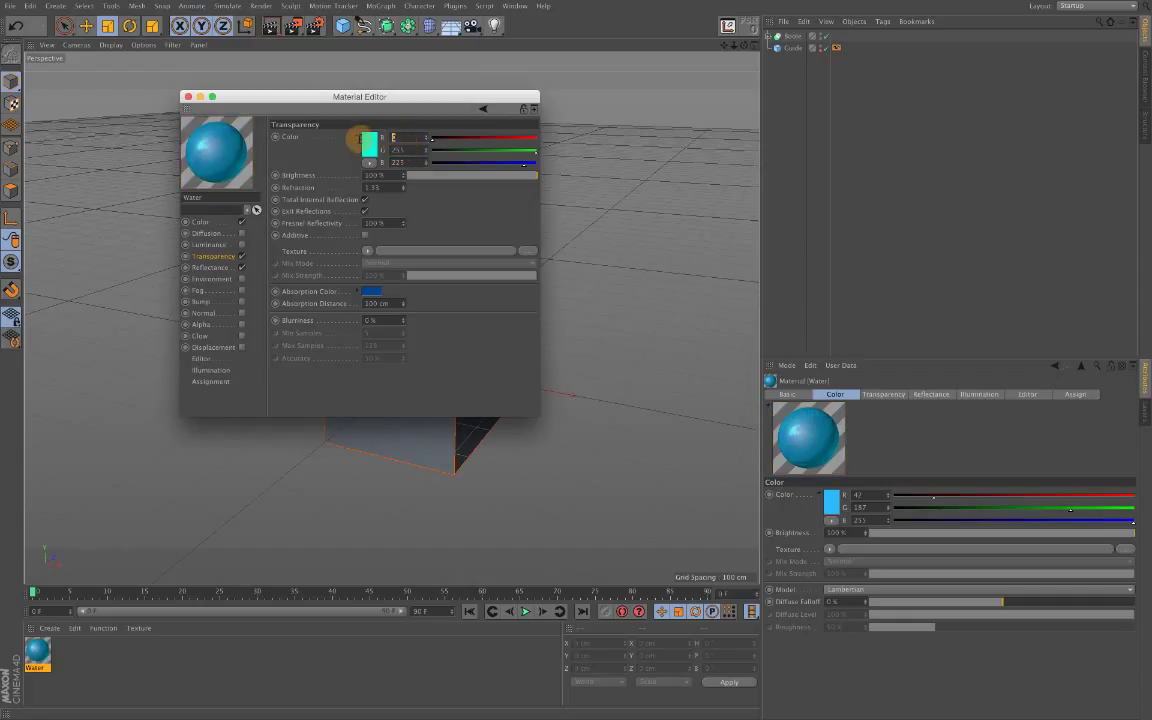
pyautogui.write('255')
pyautogui.press('Return')
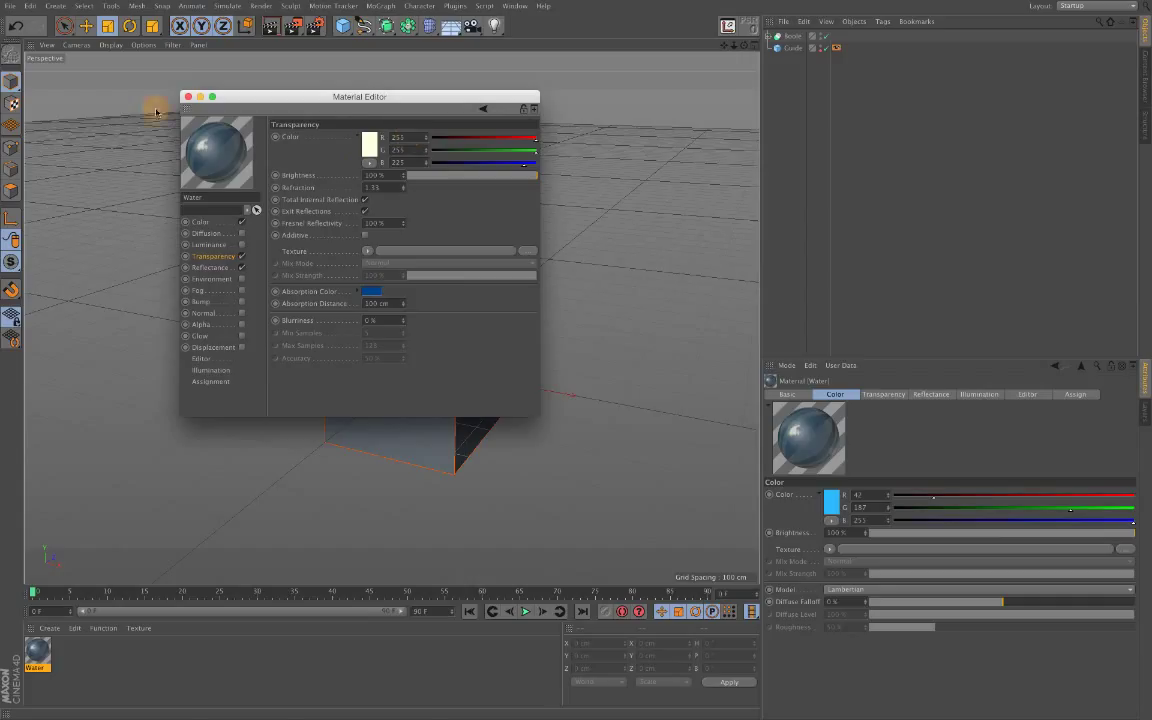
pyautogui.click(189, 97)
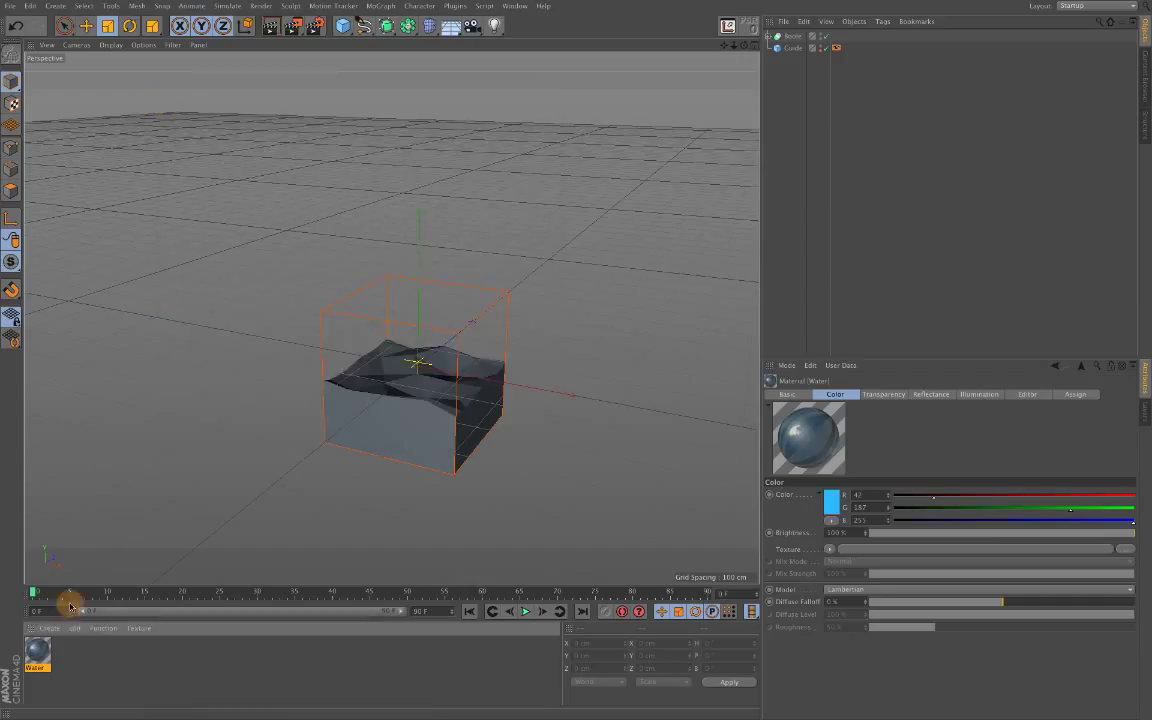
# Replace Water's Default Specular reflectance layer with a Reflection (Legacy) layer and set the global reflection brightness to 50%
pyautogui.doubleClick(40, 655)
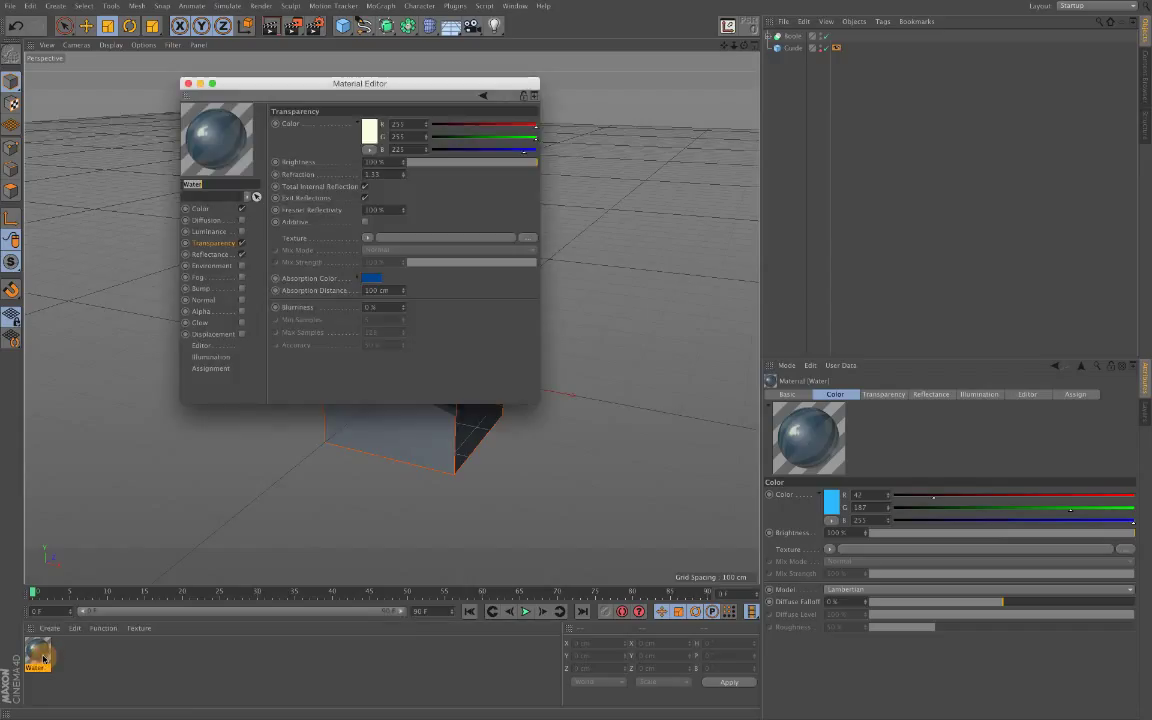
pyautogui.click(212, 255)
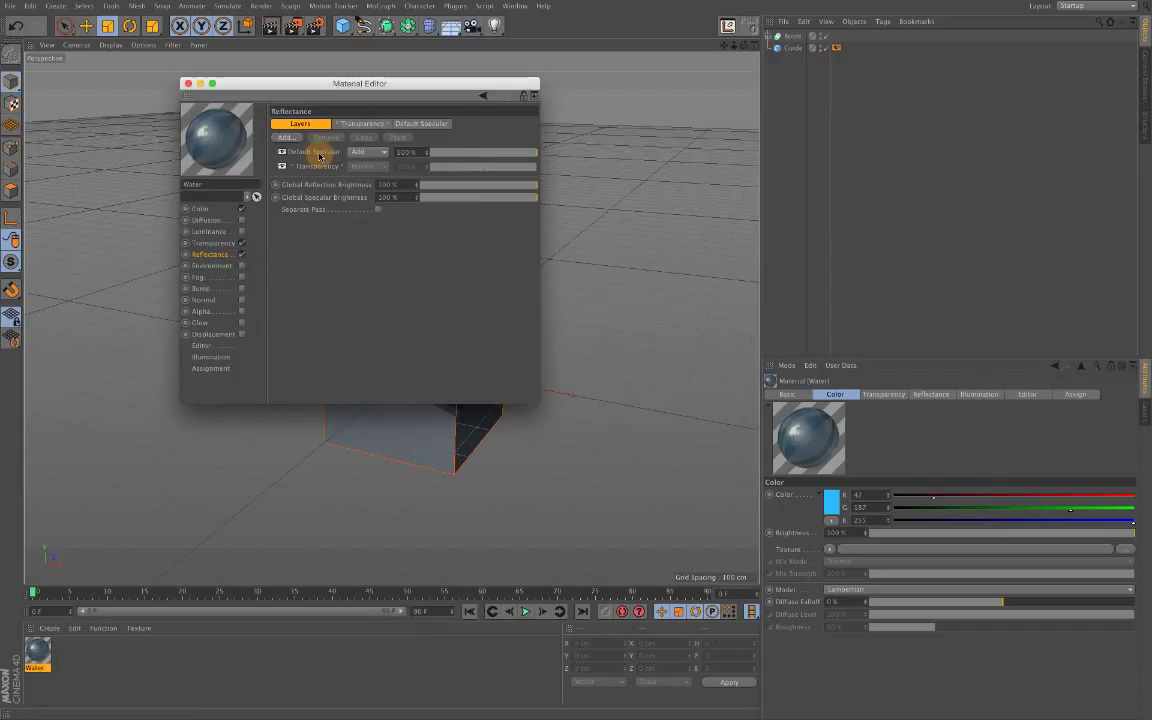
pyautogui.click(320, 155)
pyautogui.press('Delete')
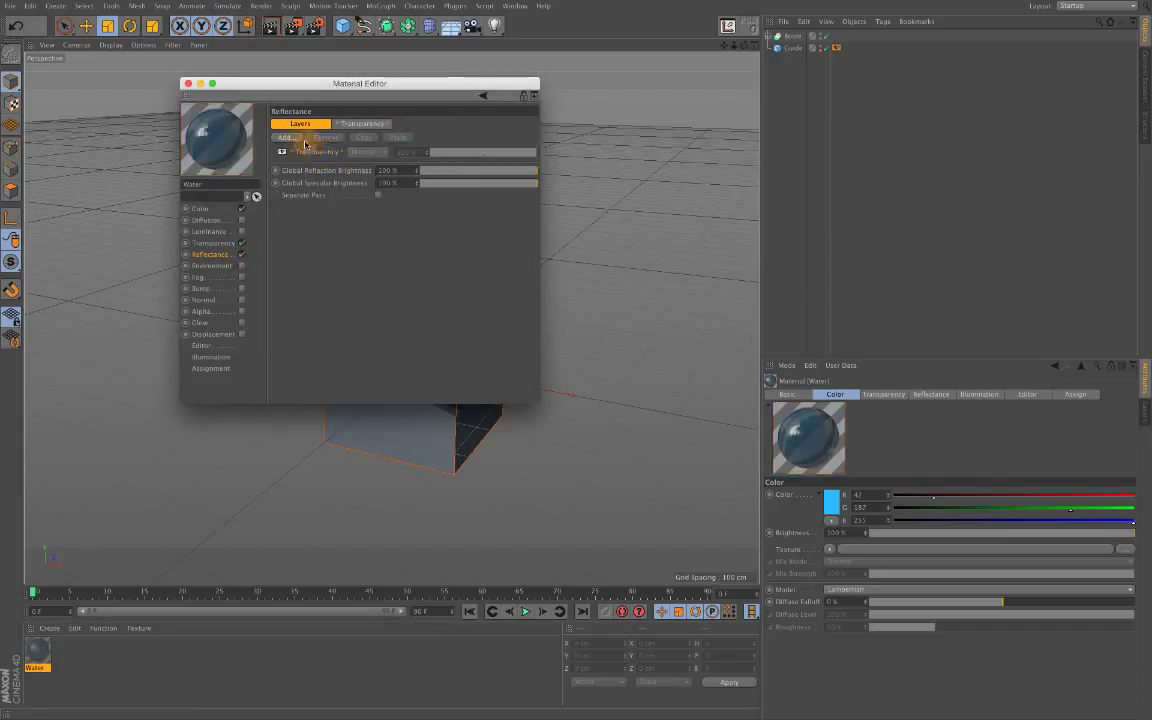
pyautogui.click(289, 138)
pyautogui.click(345, 240)
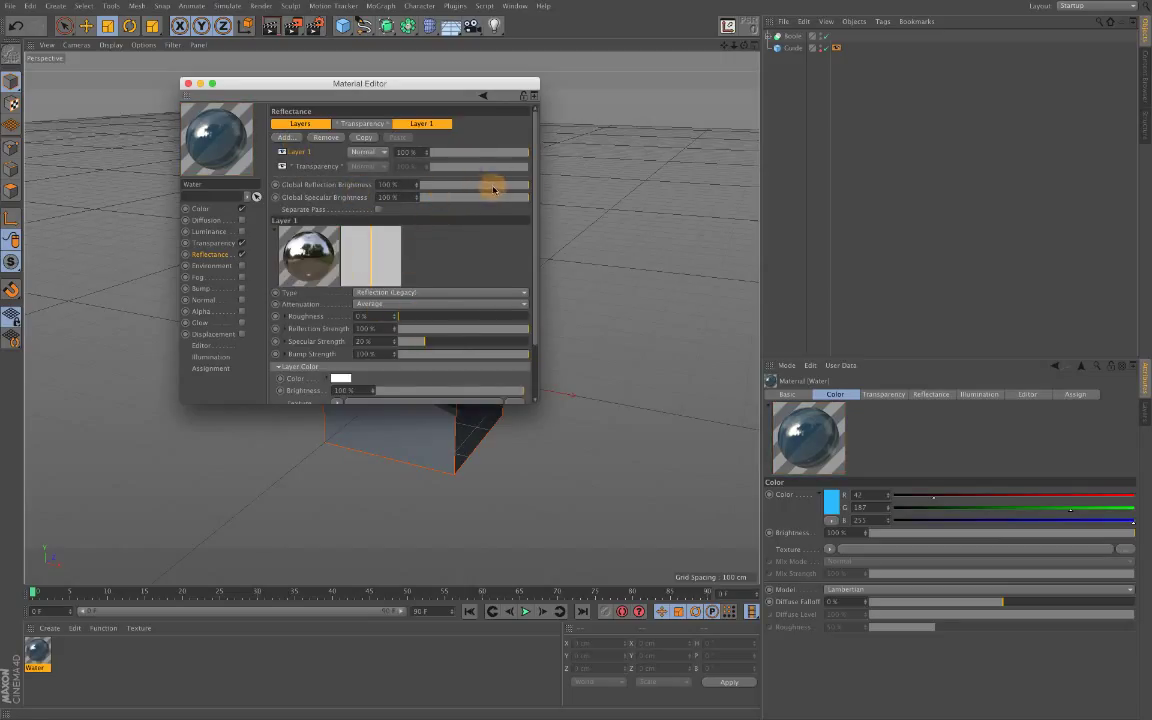
pyautogui.moveTo(493, 190); pyautogui.dragTo(473, 190)
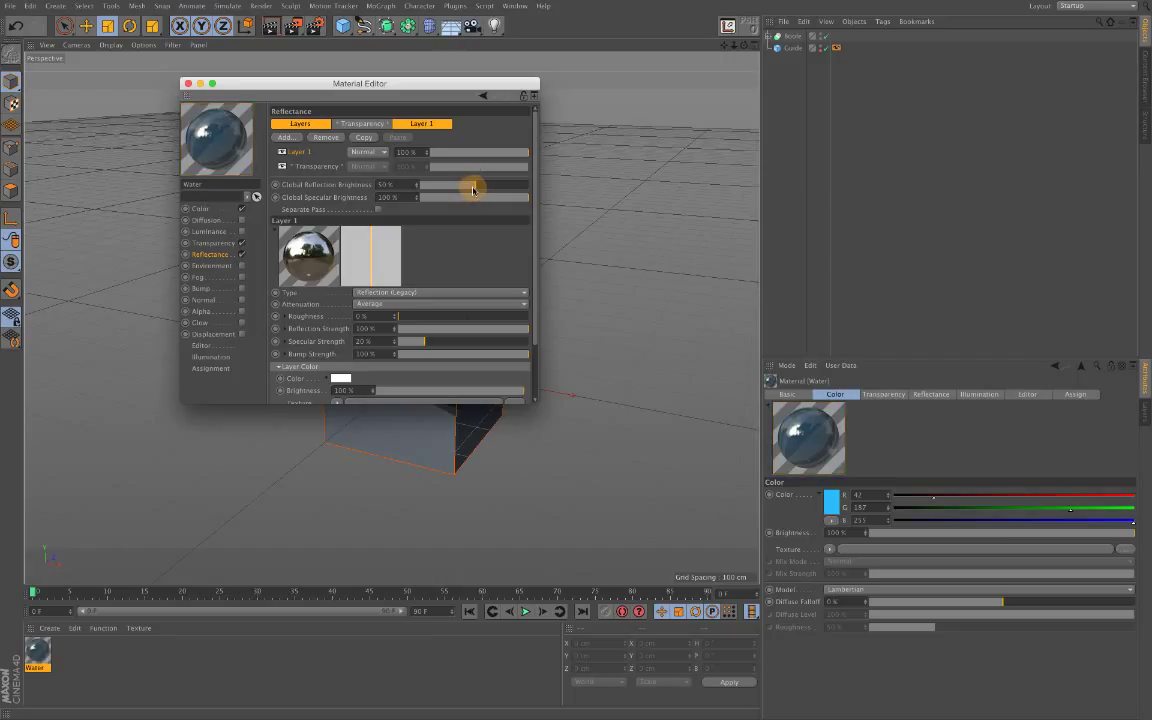
pyautogui.click(188, 83)
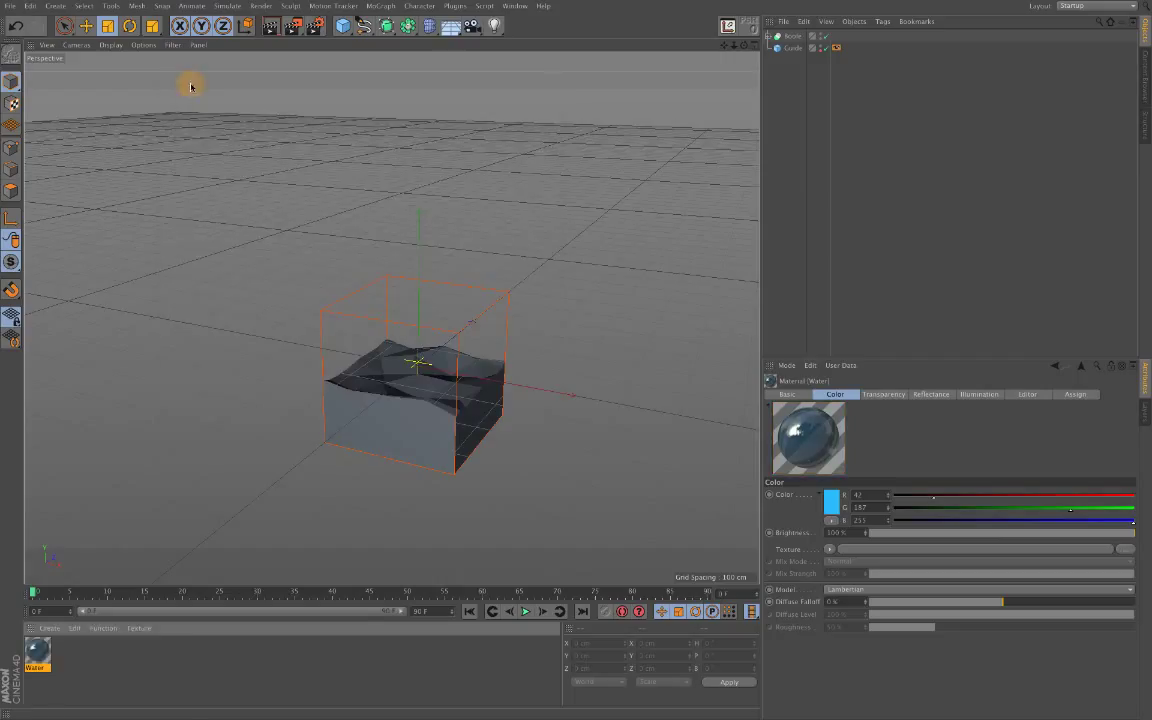
# Apply the Water material to the Boole object and render the perspective view from a higher angle
pyautogui.moveTo(37, 652); pyautogui.dragTo(388, 418)
pyautogui.moveTo(778, 10); pyautogui.dragTo(723, 46)
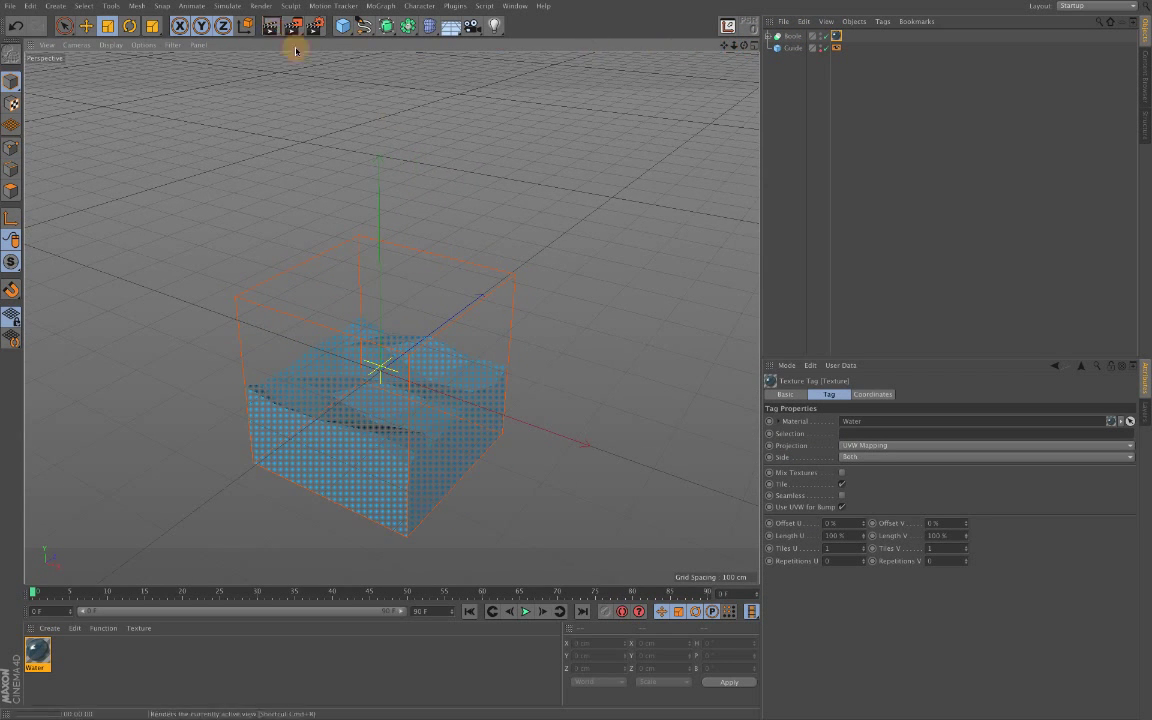
pyautogui.click(270, 25)
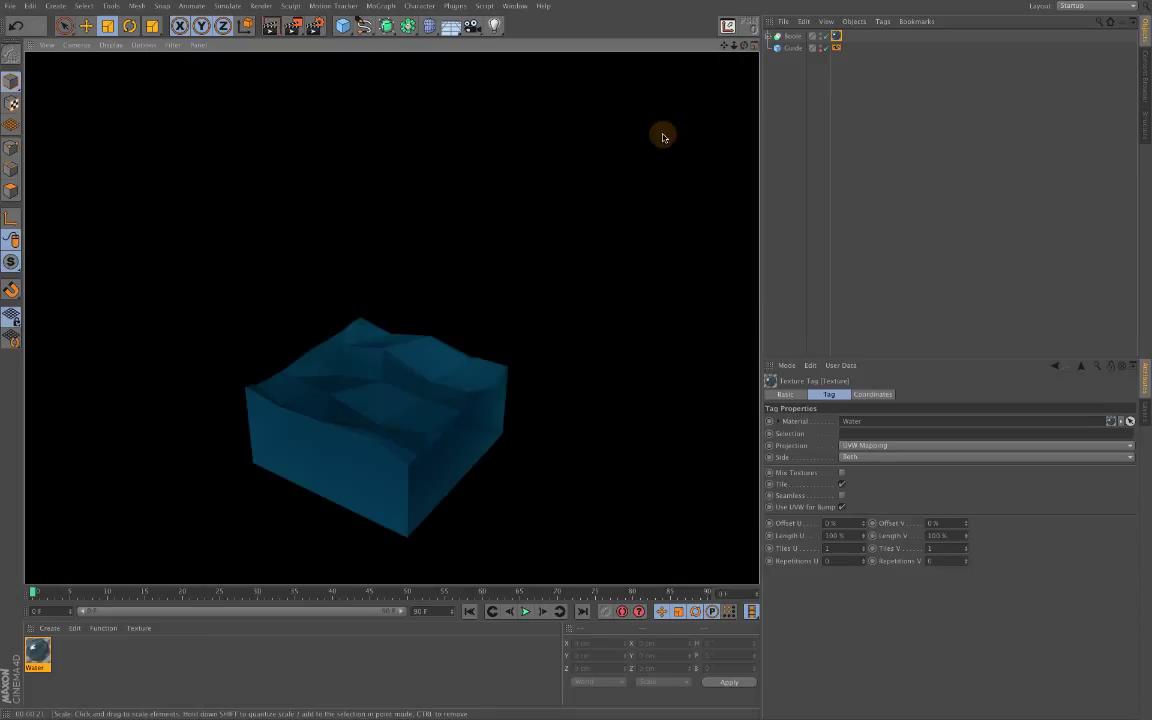
# Shift the Water material's absorption colour to a teal hue of about 177° and re-render the perspective view
pyautogui.doubleClick(37, 652)
pyautogui.click(241, 243)
pyautogui.click(214, 243)
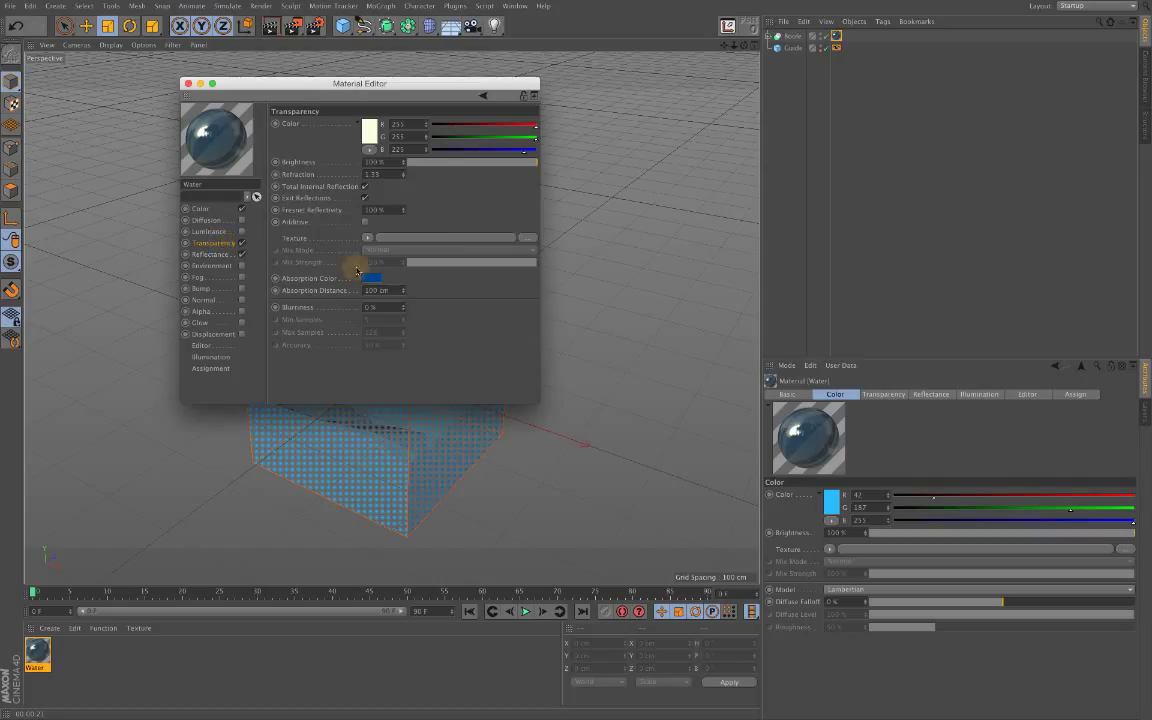
pyautogui.click(366, 277)
pyautogui.moveTo(406, 238); pyautogui.dragTo(394, 241)
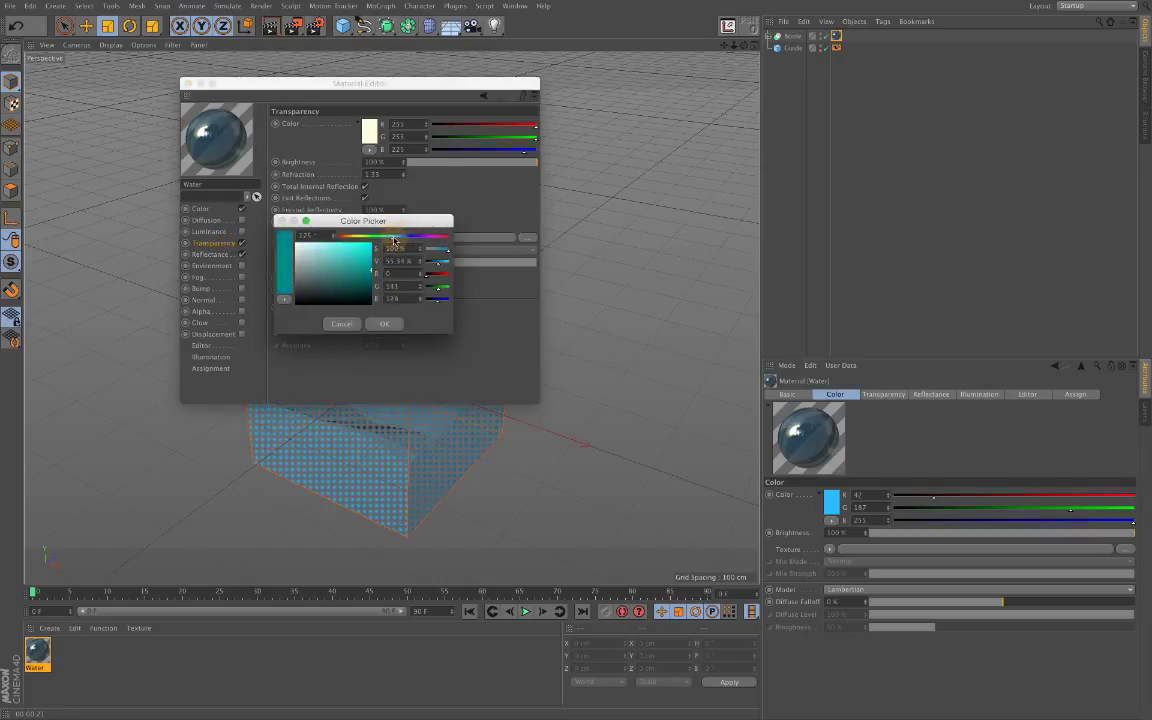
pyautogui.click(384, 323)
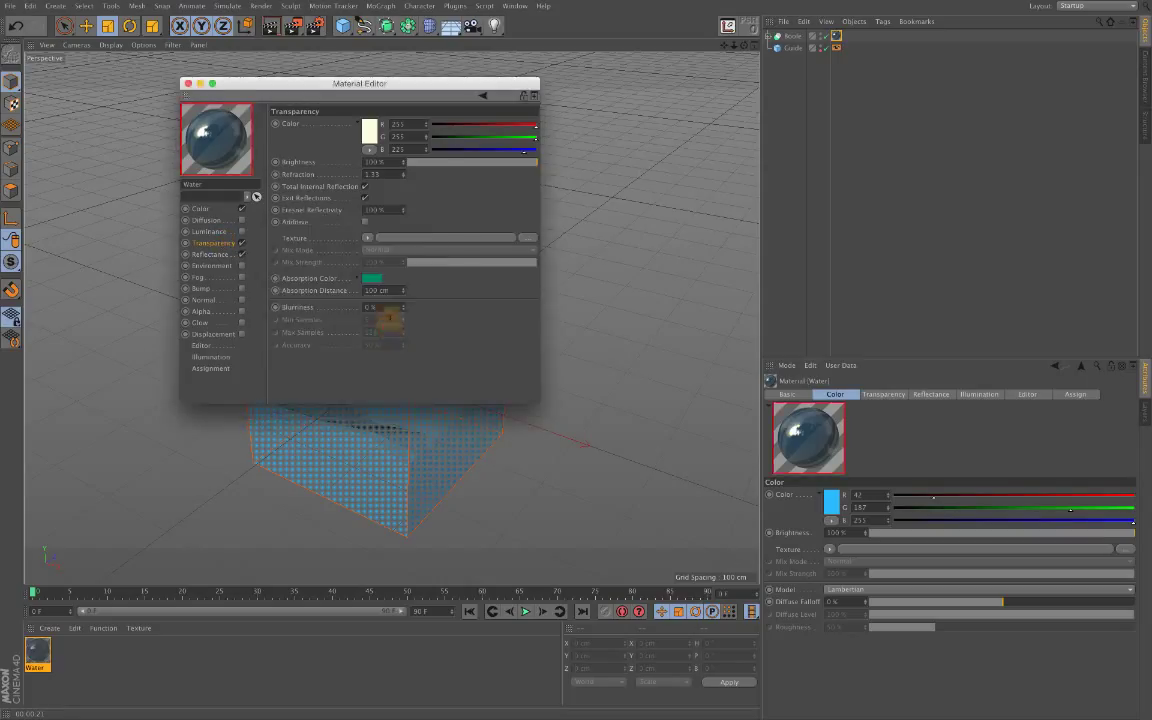
pyautogui.click(371, 277)
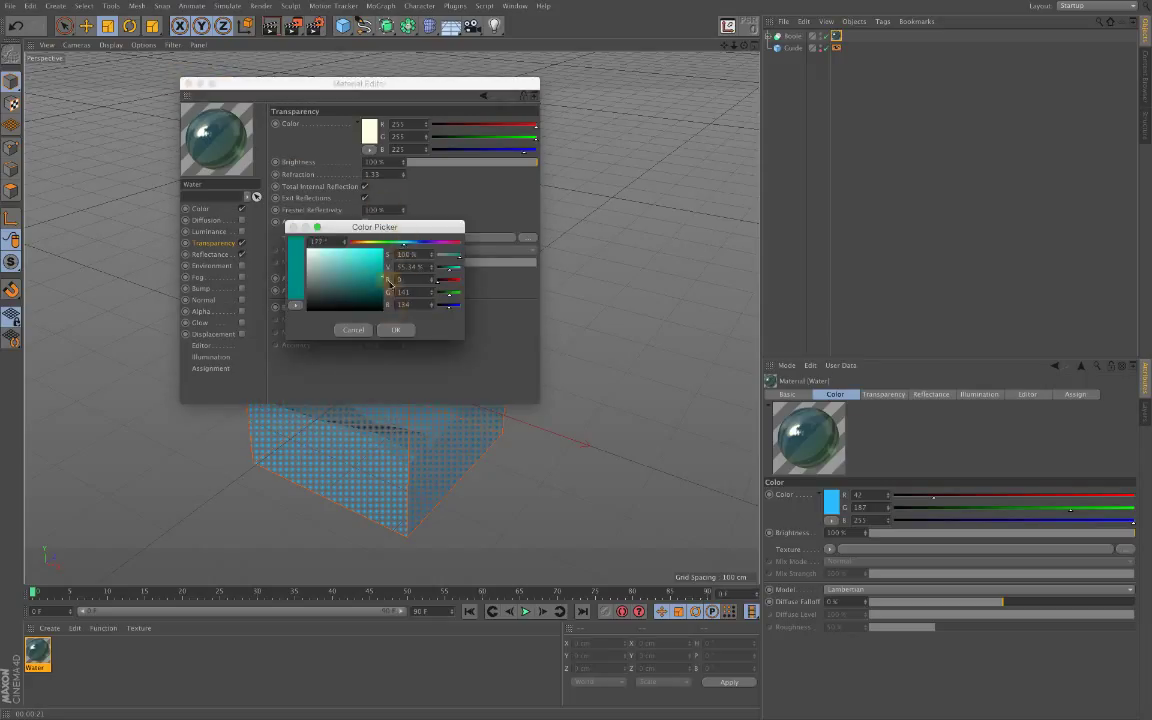
pyautogui.click(394, 328)
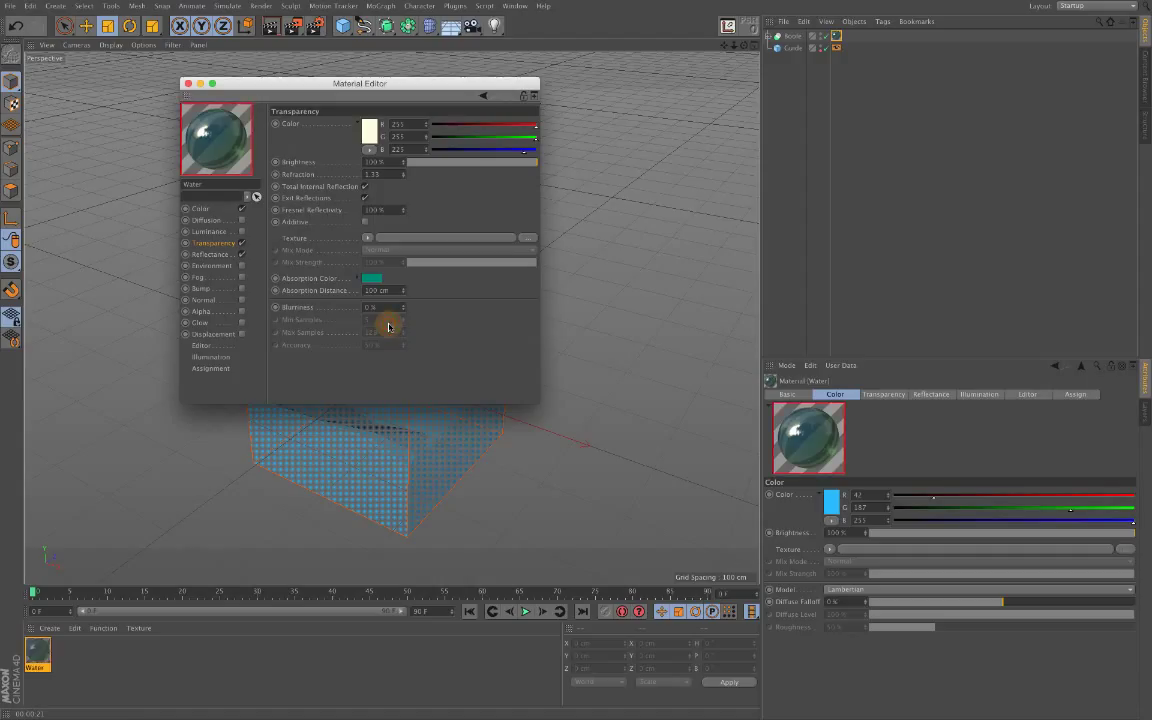
pyautogui.click(189, 84)
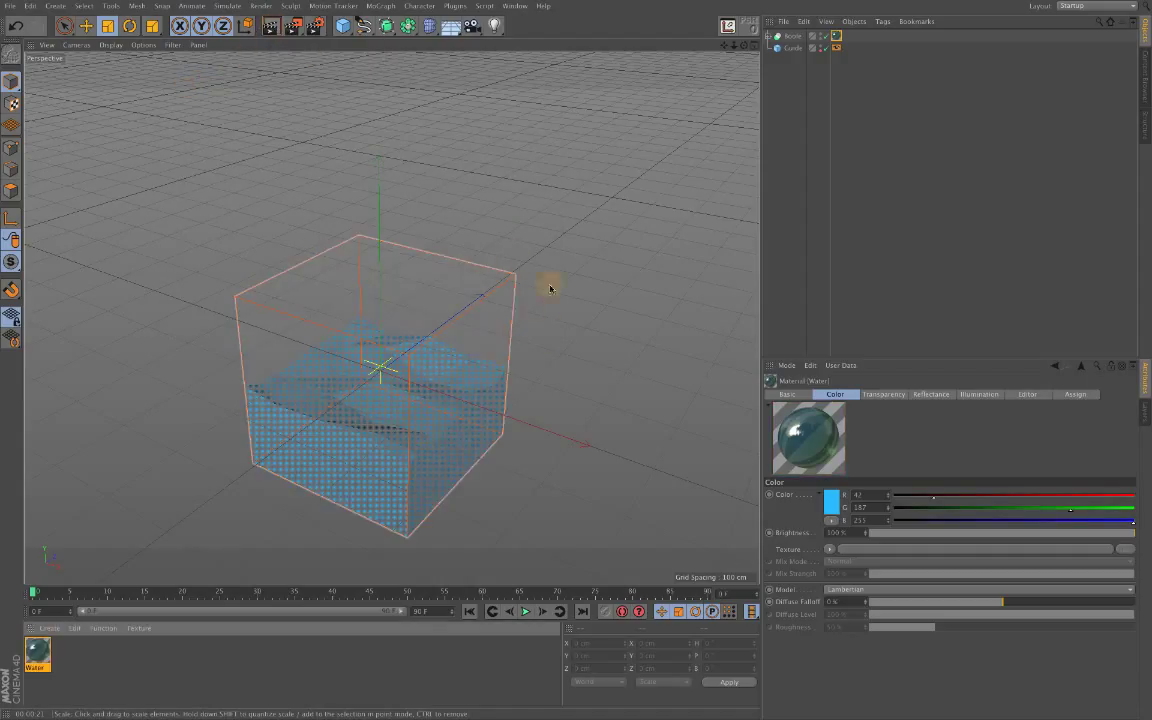
pyautogui.click(268, 28)
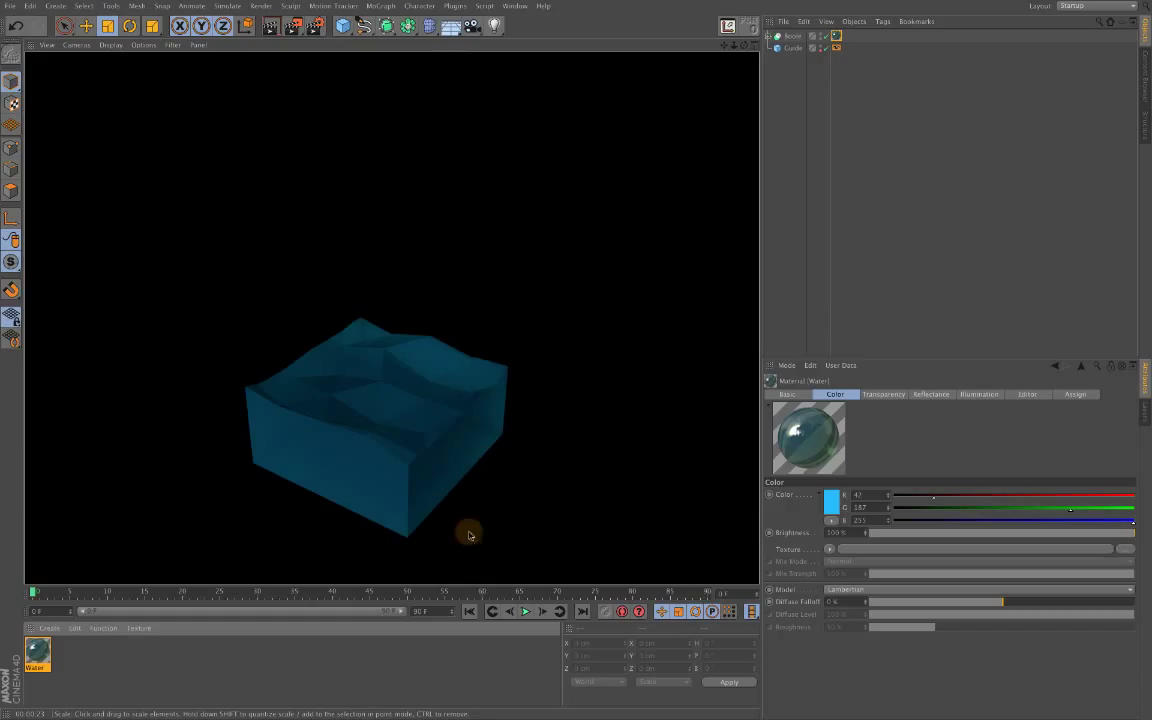
# Add a Landscape object to the scene and delete its Phong tag for a faceted look
pyautogui.click(509, 475)
pyautogui.moveTo(745, 45)
pyautogui.mouseDown()
pyautogui.moveTo(712, 50)
pyautogui.moveTo(747, 80)
pyautogui.moveTo(725, 47)
pyautogui.moveTo(768, 34)
pyautogui.mouseUp()
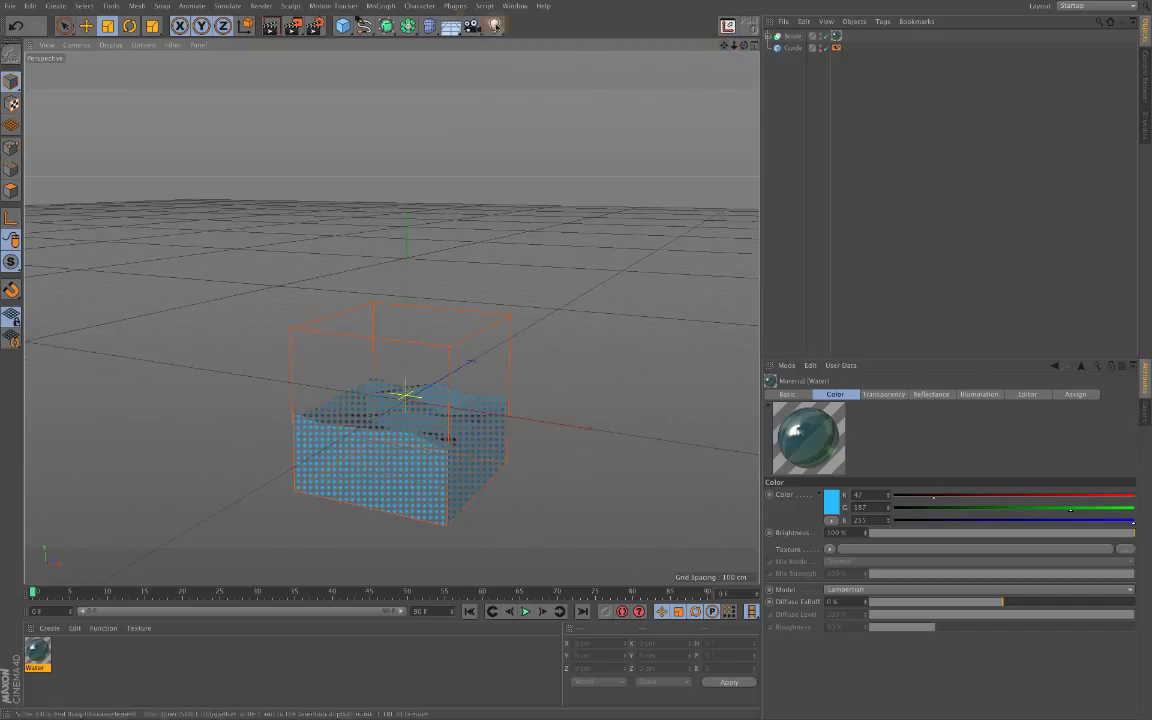
pyautogui.click(343, 27)
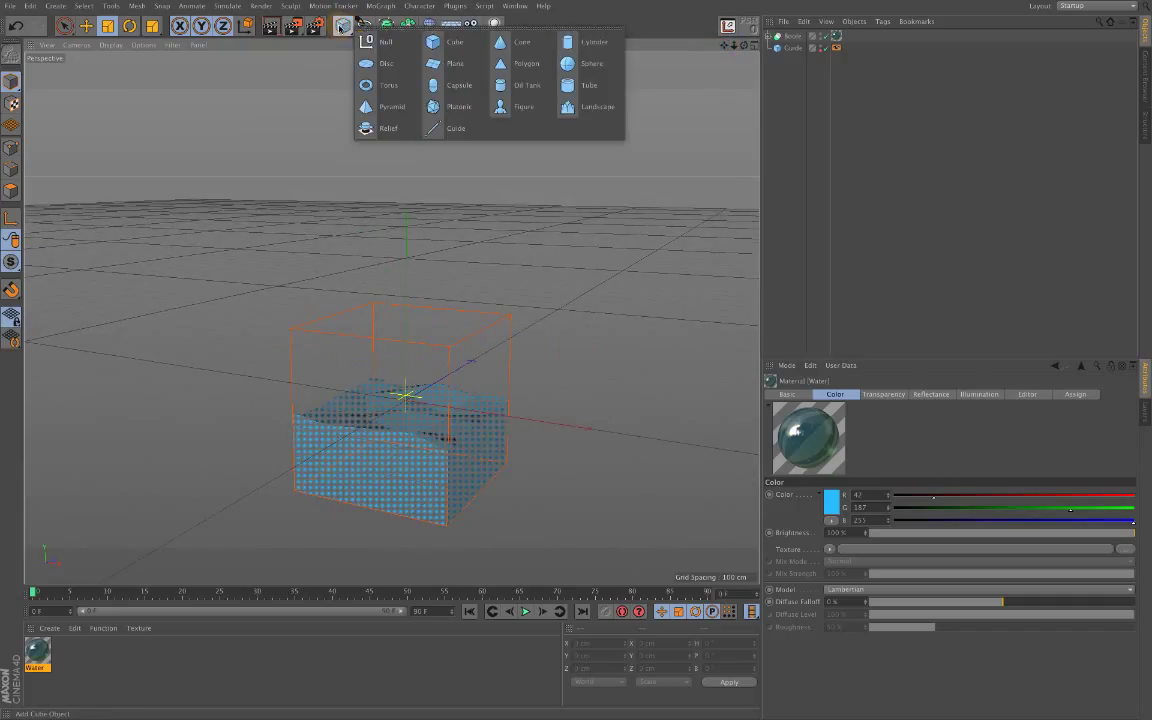
pyautogui.click(597, 108)
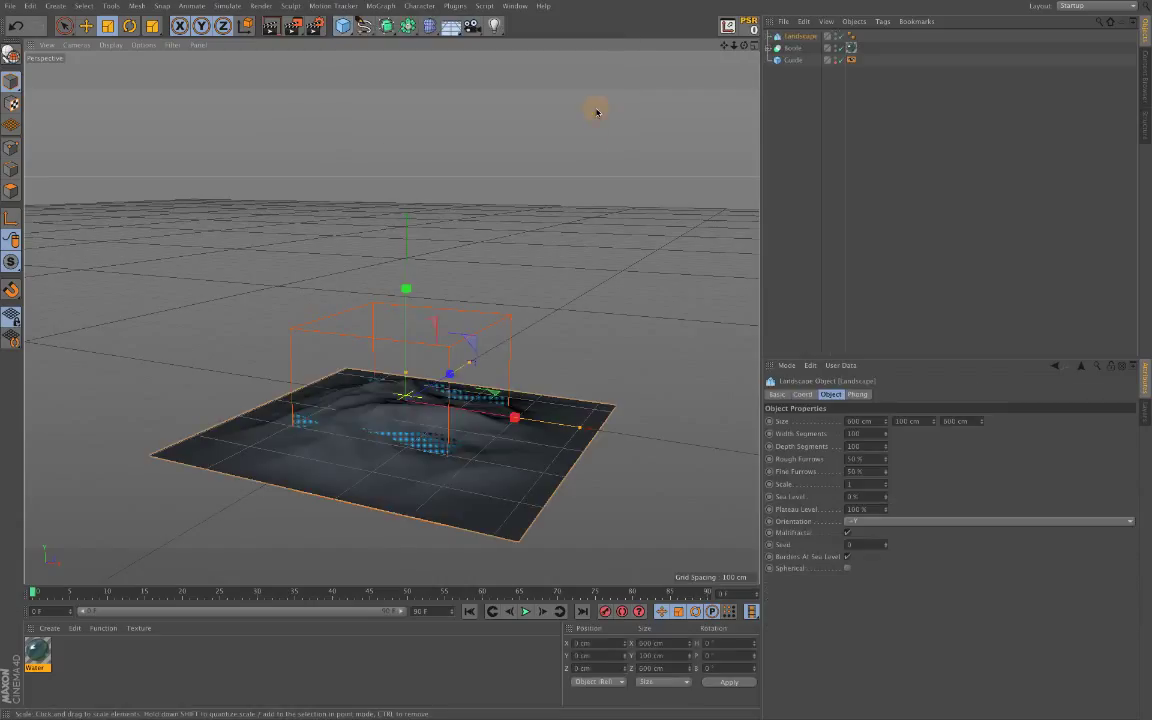
pyautogui.click(851, 37)
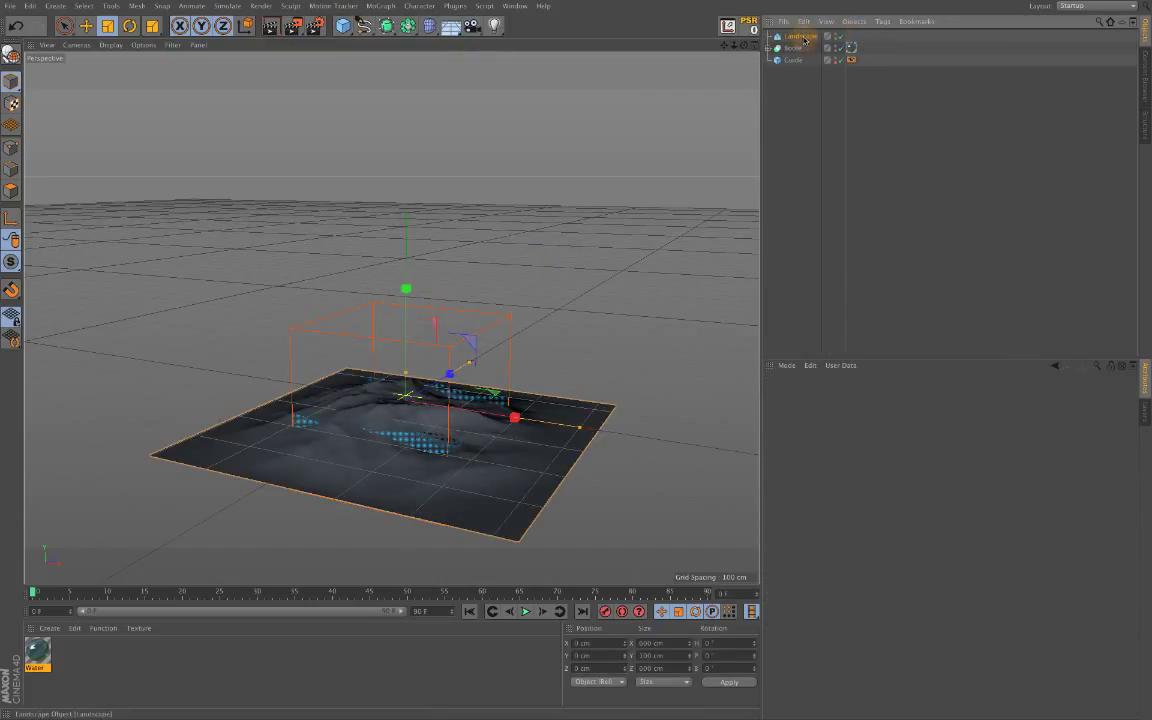
# Reduce the Landscape's width segments and depth segments to 10 each
pyautogui.click(798, 36)
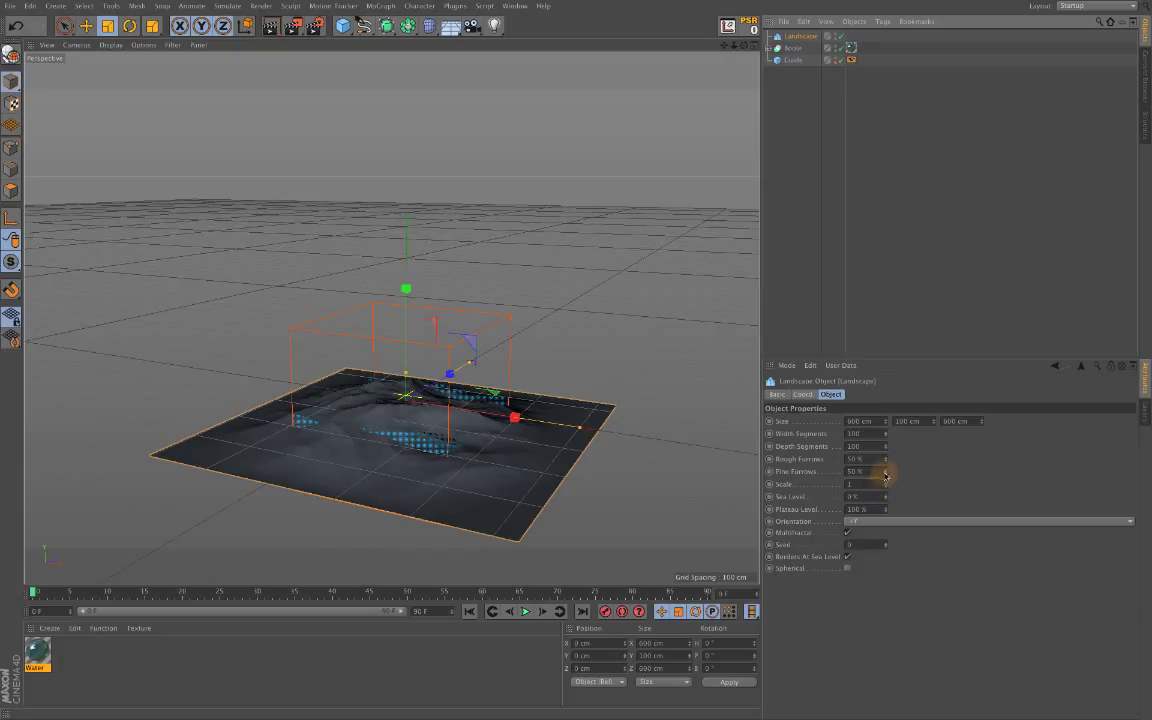
pyautogui.moveTo(885, 433)
pyautogui.mouseDown()
pyautogui.moveTo(885, 457)
pyautogui.moveTo(885, 436)
pyautogui.mouseUp()
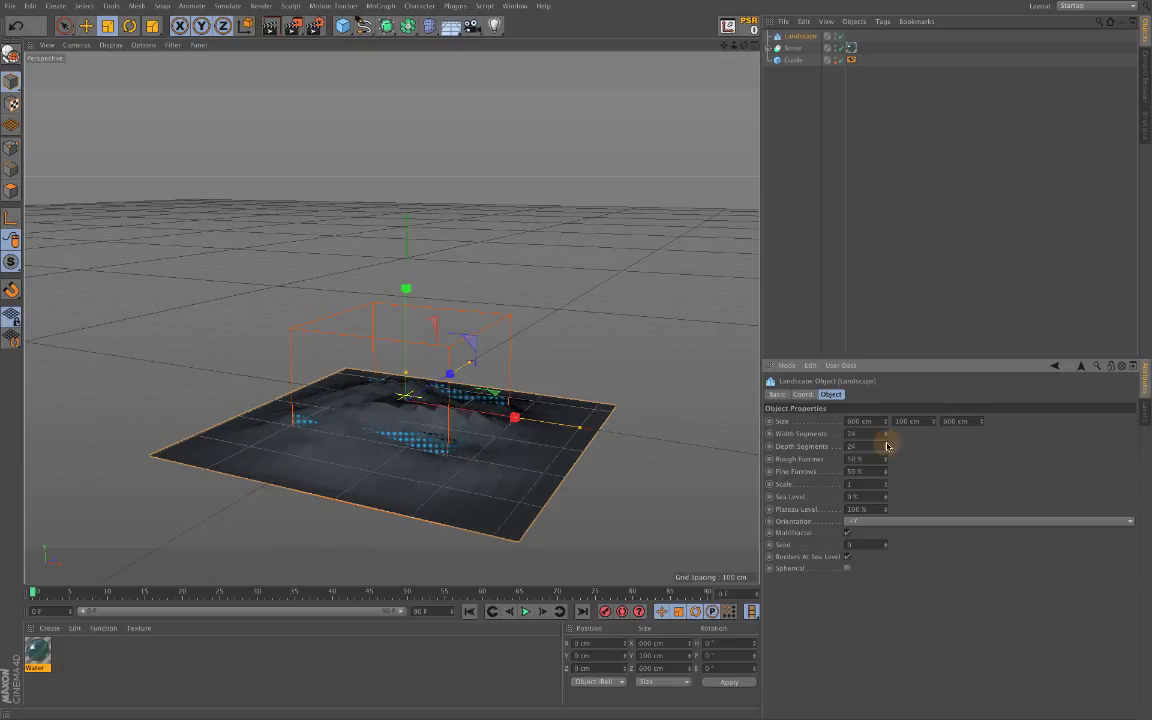
pyautogui.moveTo(744, 46); pyautogui.dragTo(750, 16)
pyautogui.moveTo(864, 446); pyautogui.dragTo(817, 447)
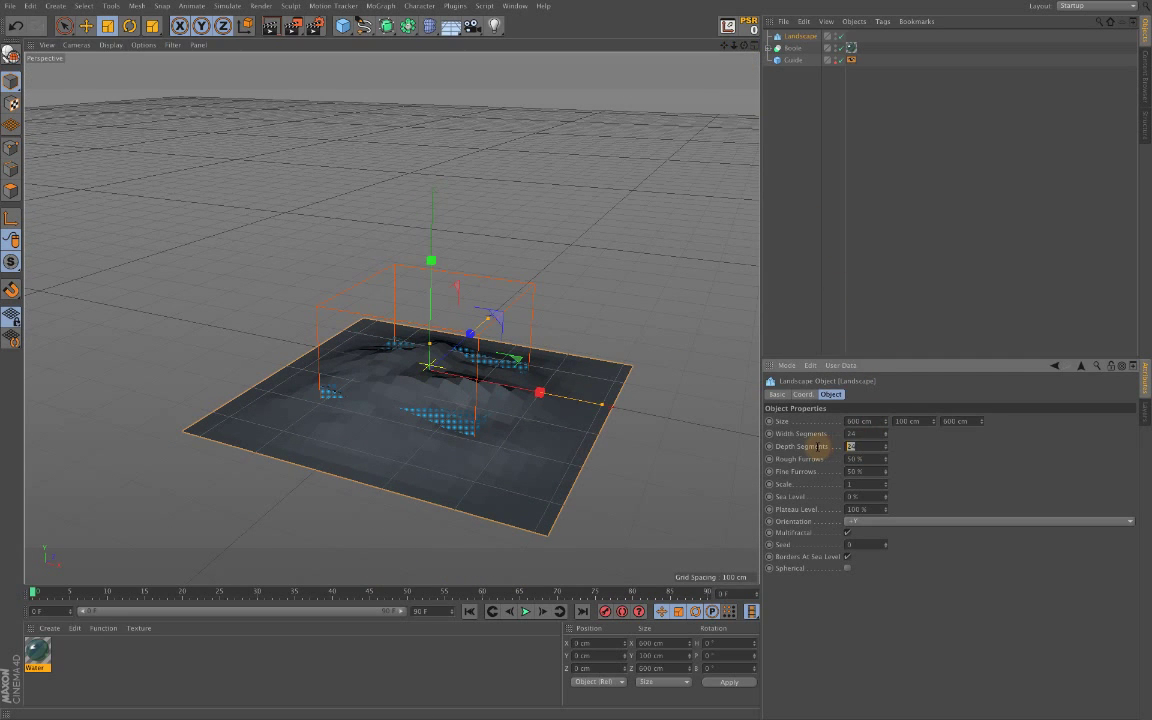
pyautogui.moveTo(818, 449); pyautogui.dragTo(836, 433)
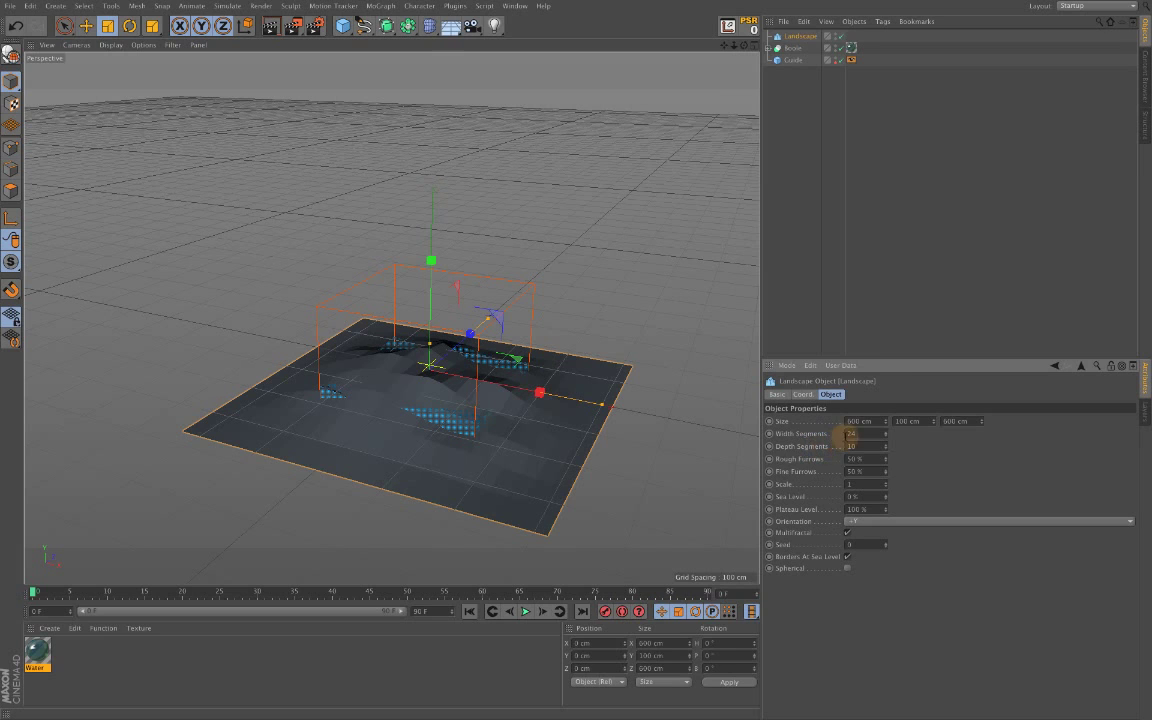
pyautogui.press('Return')
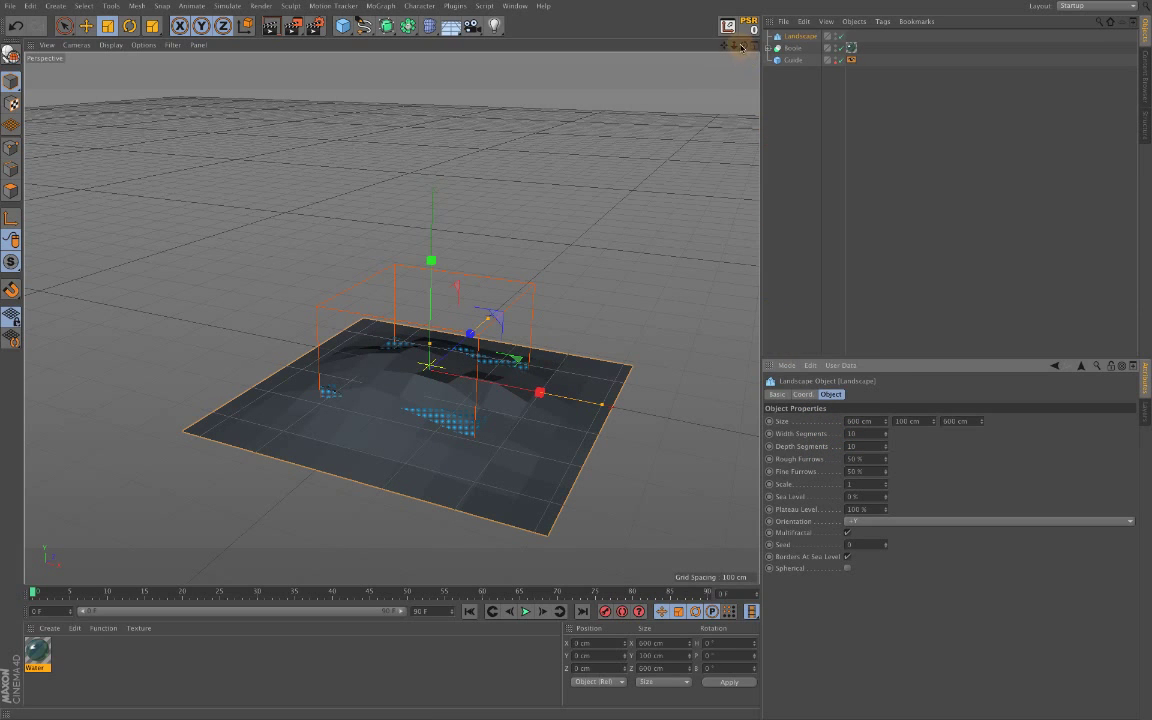
# Raise the Landscape's height to 644 cm, then uniformly scale the mountain down to about 365 cm wide
pyautogui.moveTo(741, 47); pyautogui.dragTo(663, 181)
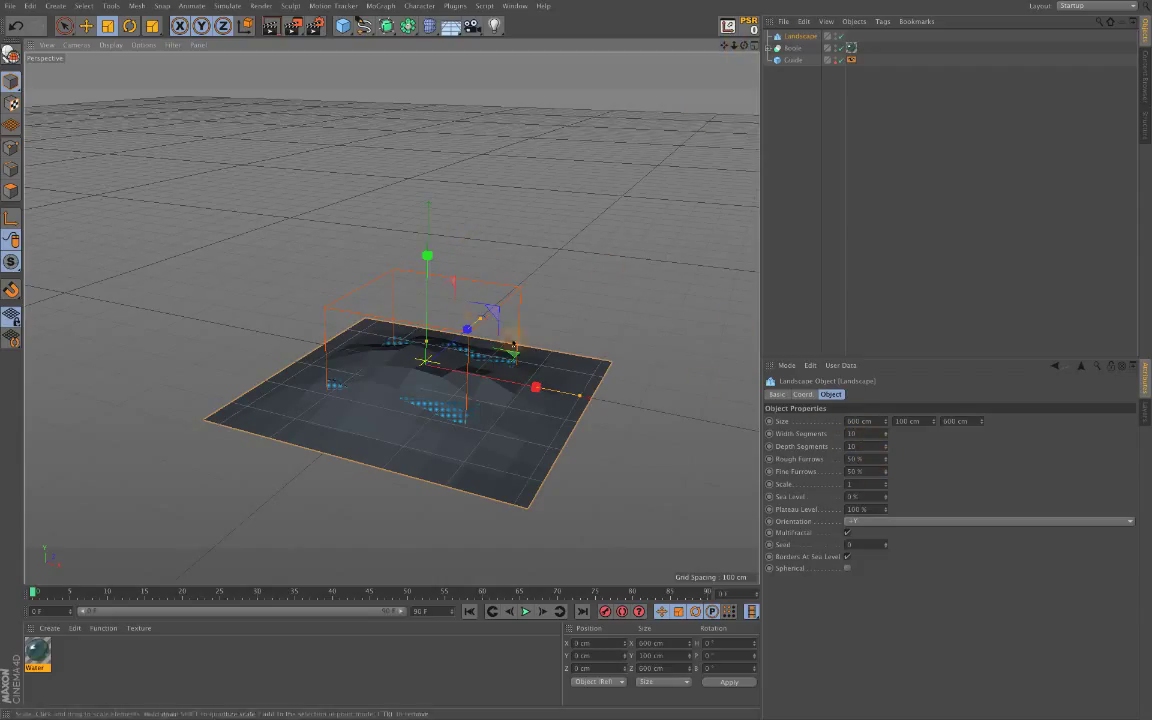
pyautogui.moveTo(428, 256); pyautogui.dragTo(427, 229)
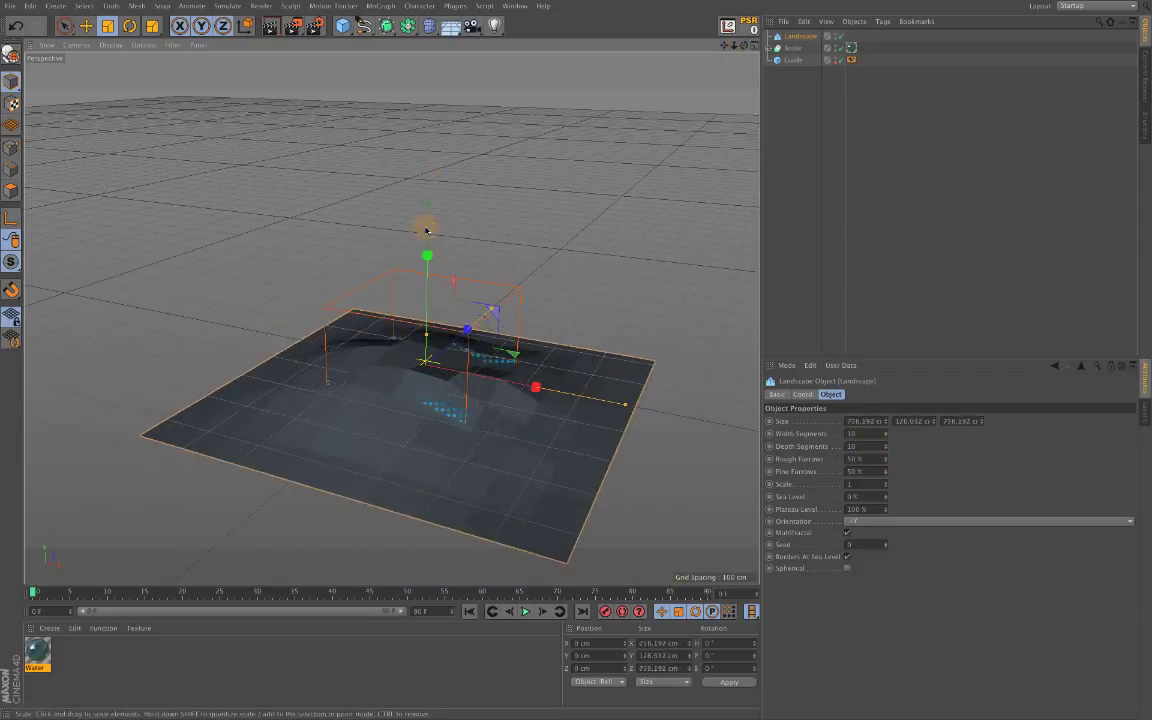
pyautogui.hotkey('ctrl', 'z')
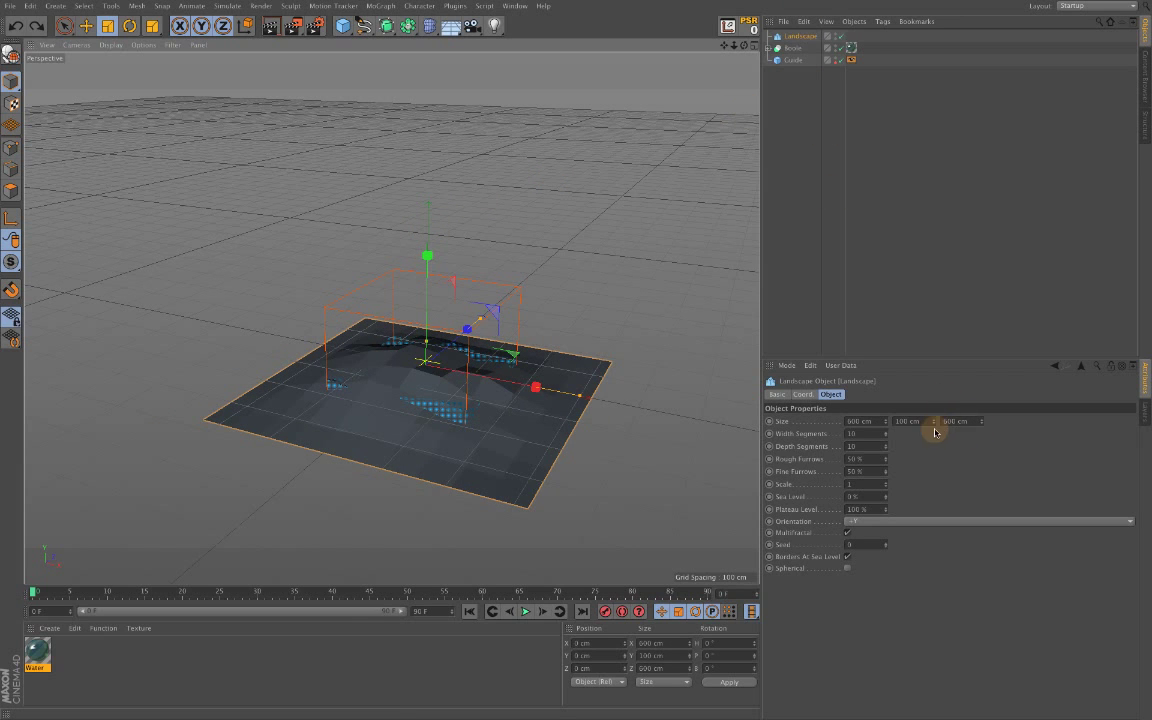
pyautogui.moveTo(935, 423); pyautogui.dragTo(935, 348)
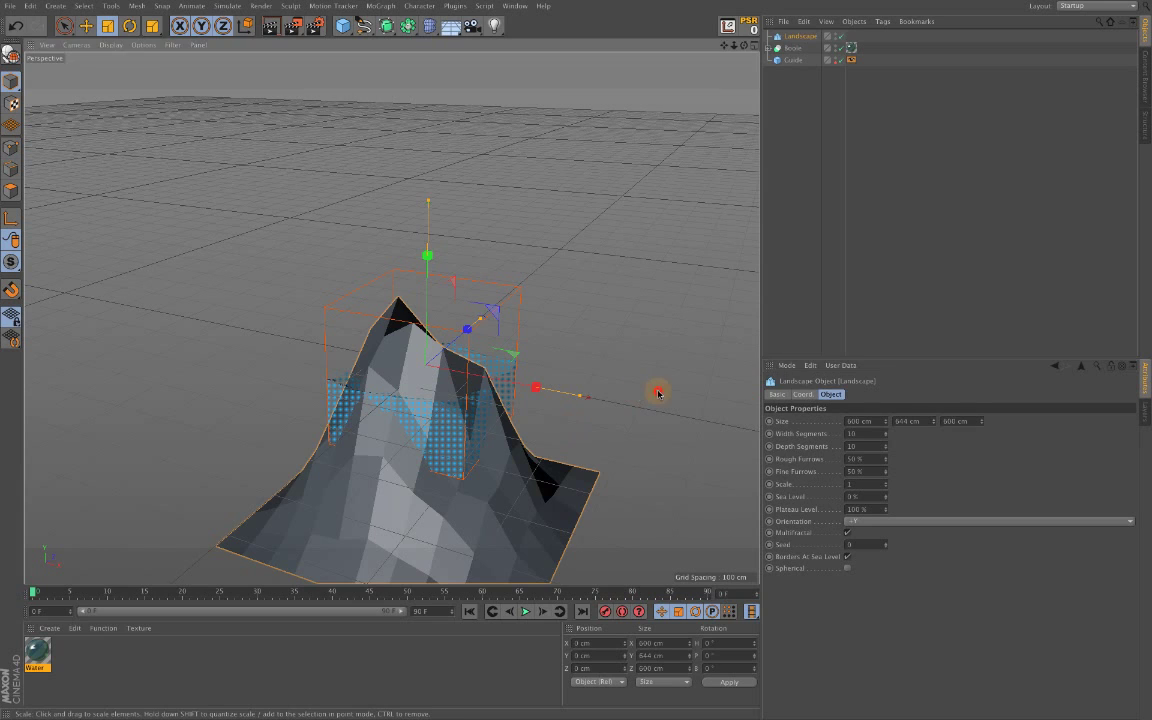
pyautogui.moveTo(658, 391); pyautogui.dragTo(425, 396)
# Switch to the top view and move the Landscape below Guide in the object hierarchy
pyautogui.press('F2')
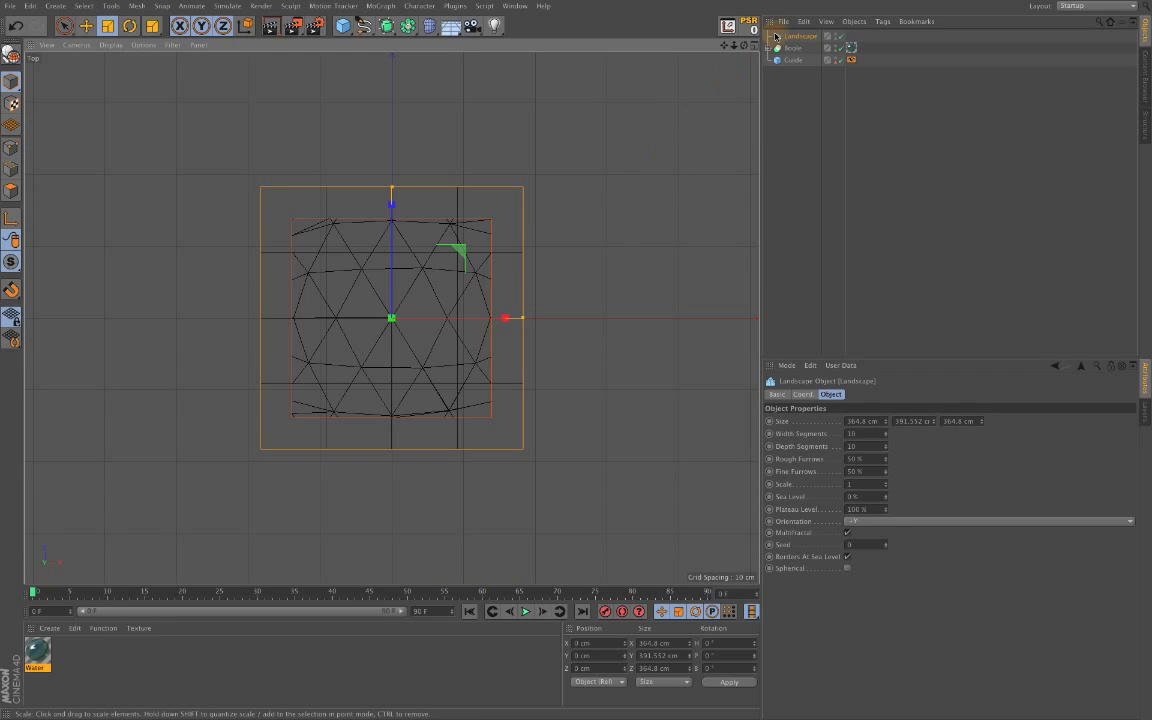
pyautogui.moveTo(739, 51); pyautogui.dragTo(735, 47)
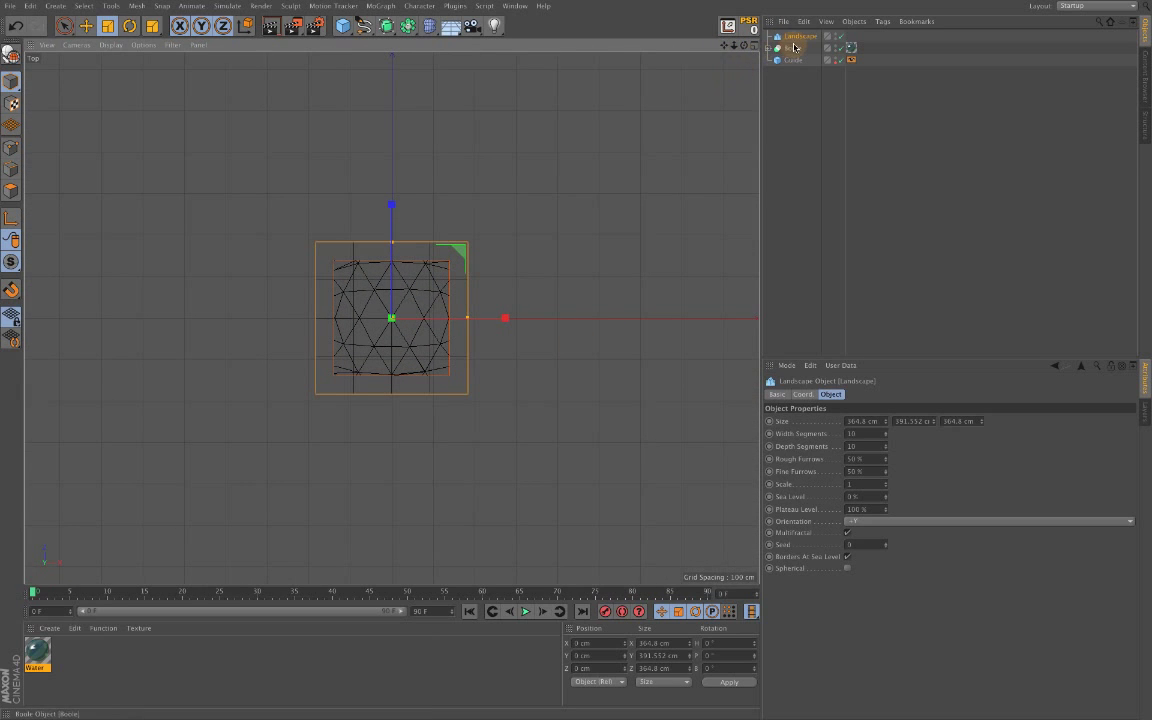
pyautogui.moveTo(797, 38); pyautogui.dragTo(797, 48)
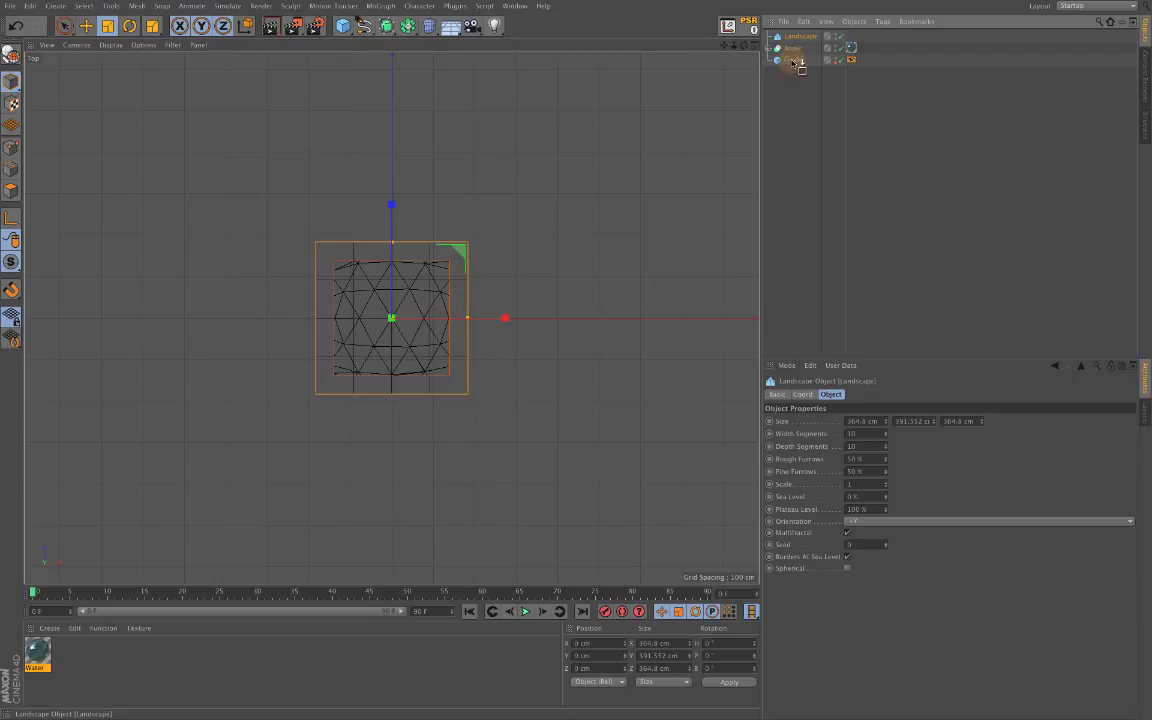
pyautogui.moveTo(789, 65); pyautogui.dragTo(790, 63)
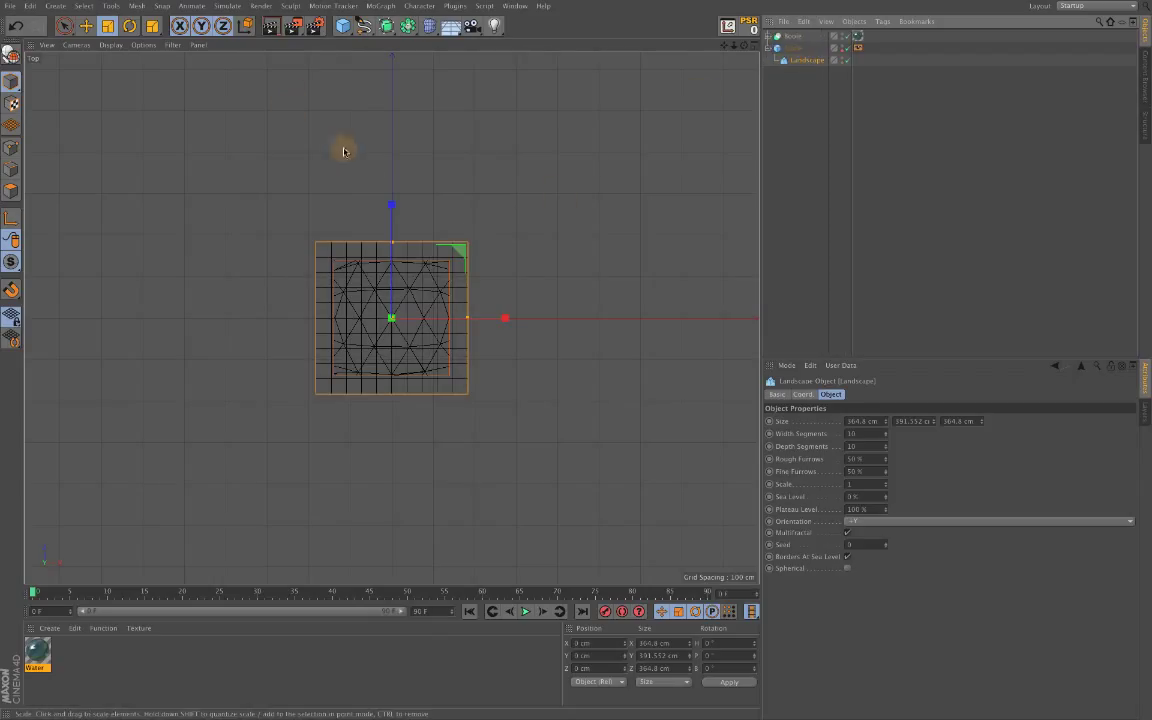
# Scale the Landscape to about 275 cm wide to match the Guide cube's footprint and raise it about 11 cm
pyautogui.moveTo(562, 249); pyautogui.dragTo(527, 257)
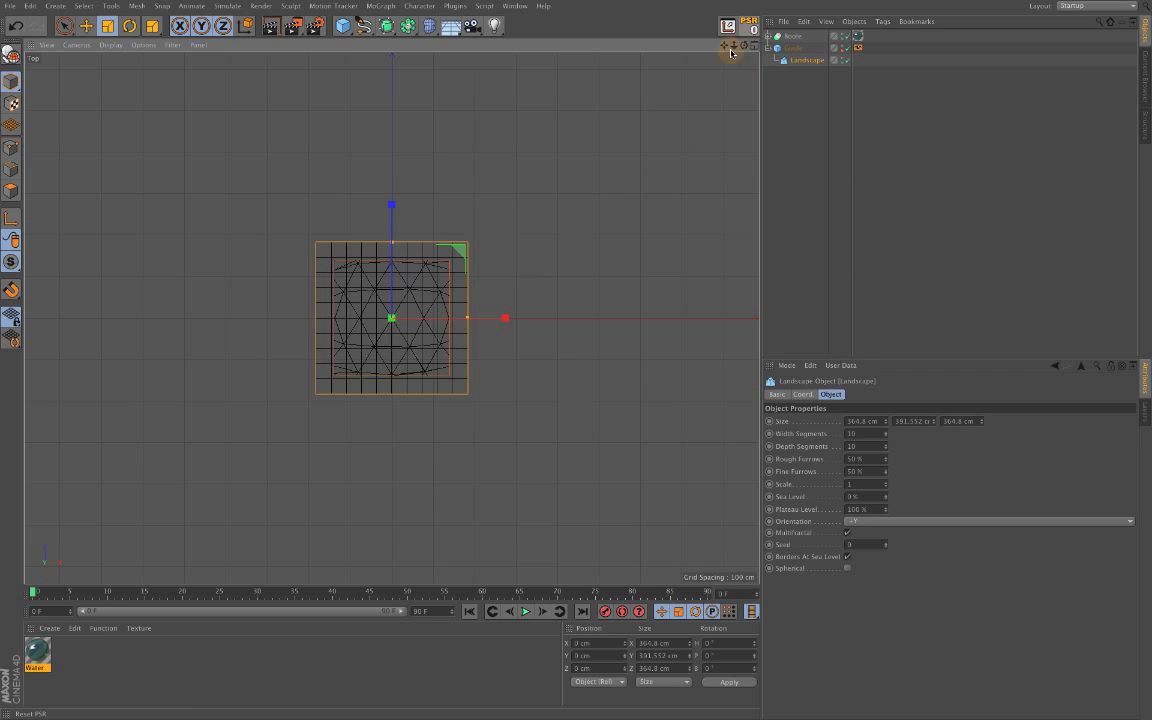
pyautogui.moveTo(555, 199); pyautogui.dragTo(515, 269)
pyautogui.press('F1')
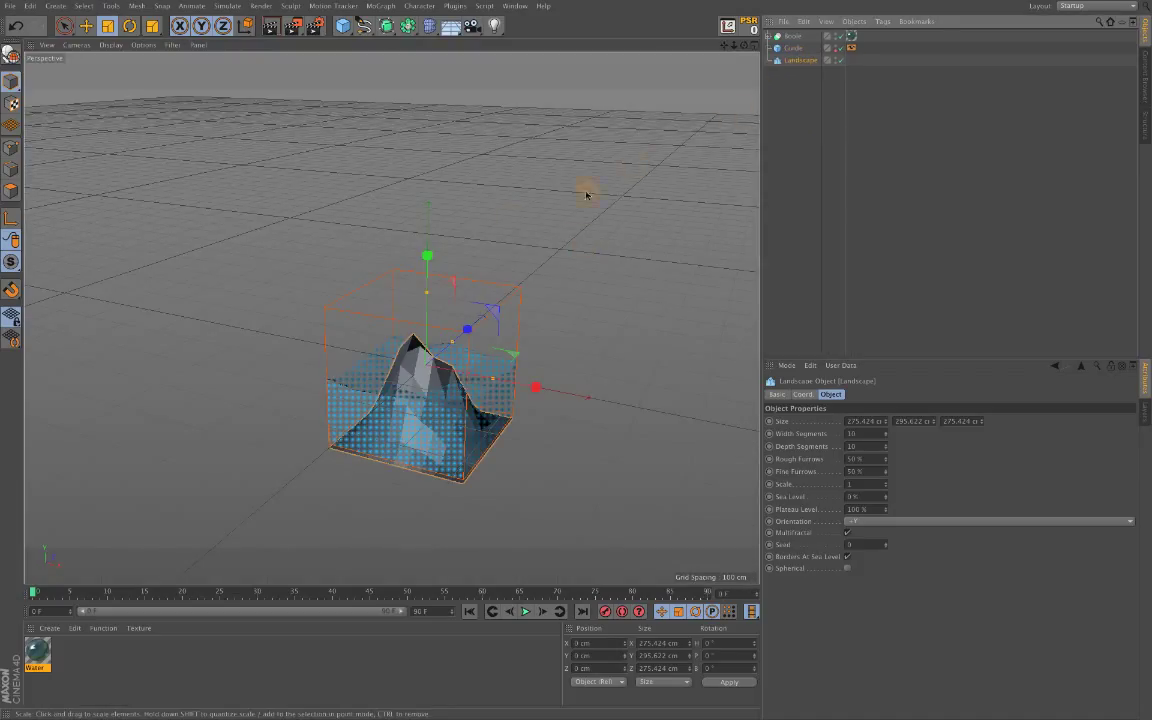
pyautogui.press('e')
pyautogui.moveTo(425, 264); pyautogui.dragTo(422, 260)
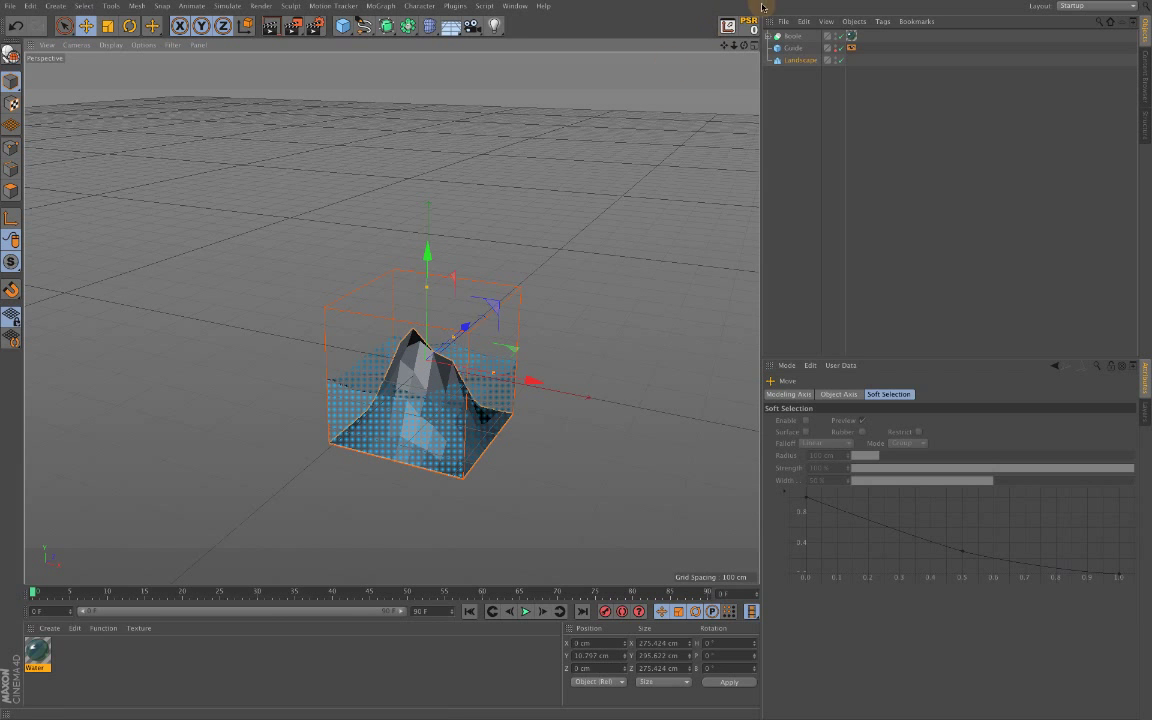
# Set the Landscape's height to about 420 cm, Rough Furrows to 16% and Fine Furrows to 14%, and choose a seed with a tall, sharp peak
pyautogui.moveTo(744, 45); pyautogui.dragTo(658, 110)
pyautogui.click(790, 61)
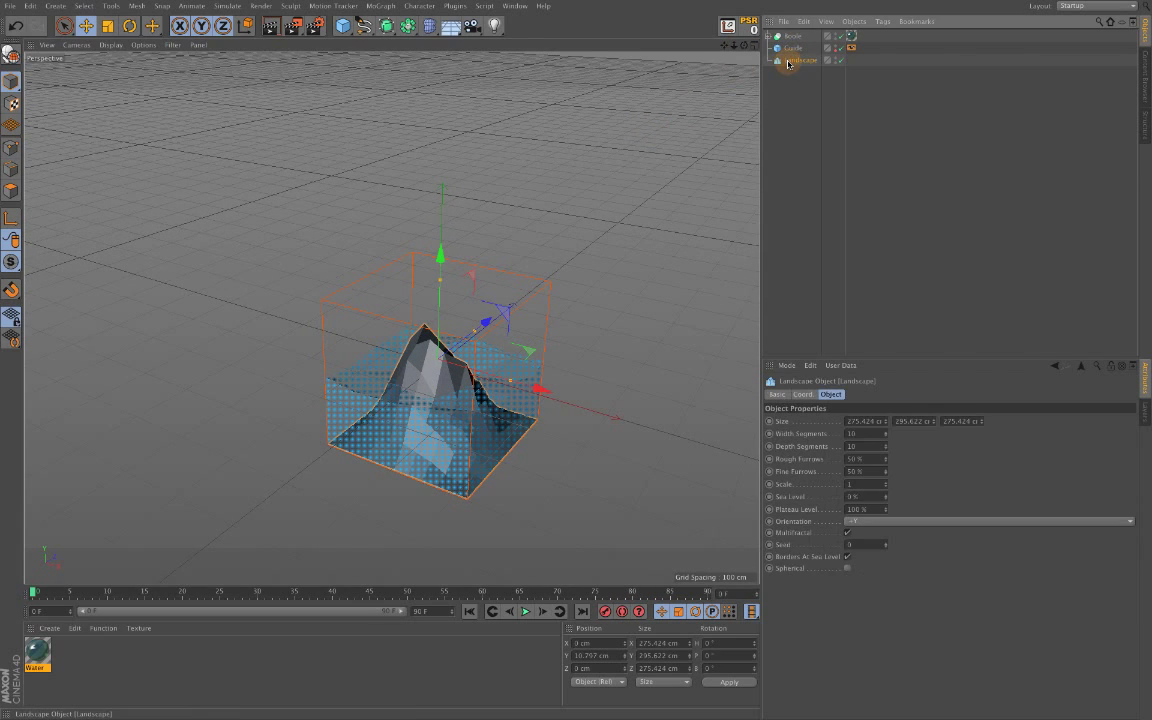
pyautogui.moveTo(933, 423); pyautogui.dragTo(884, 461)
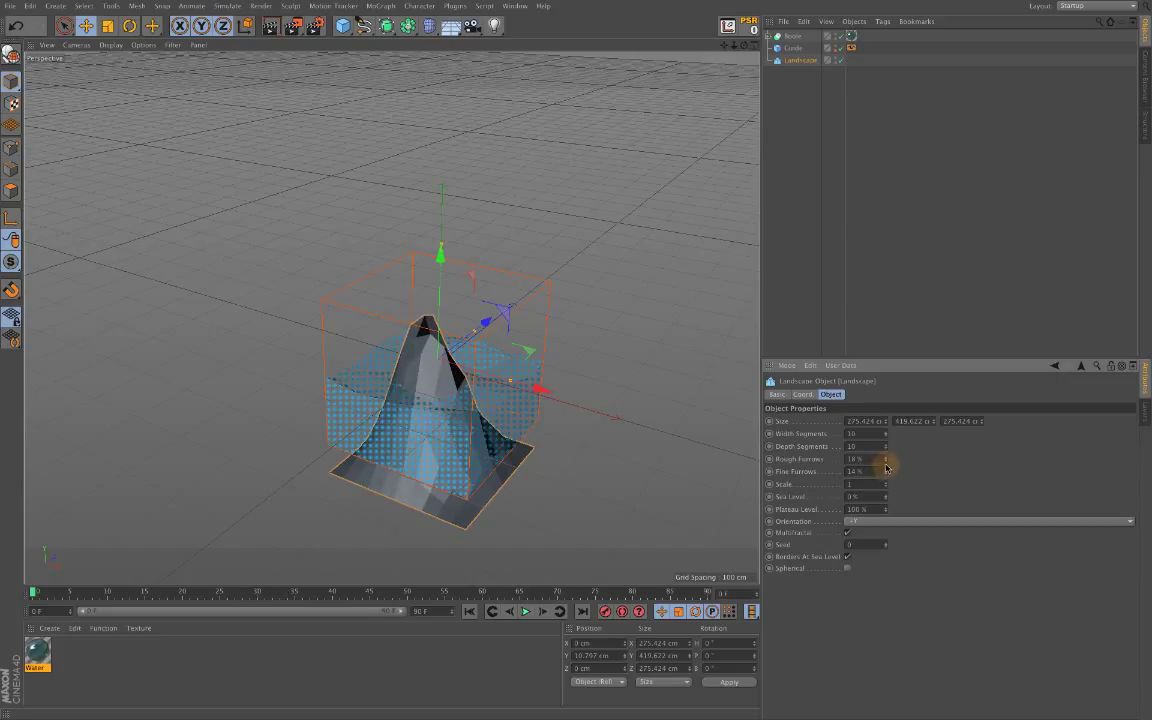
pyautogui.moveTo(886, 467); pyautogui.dragTo(886, 461)
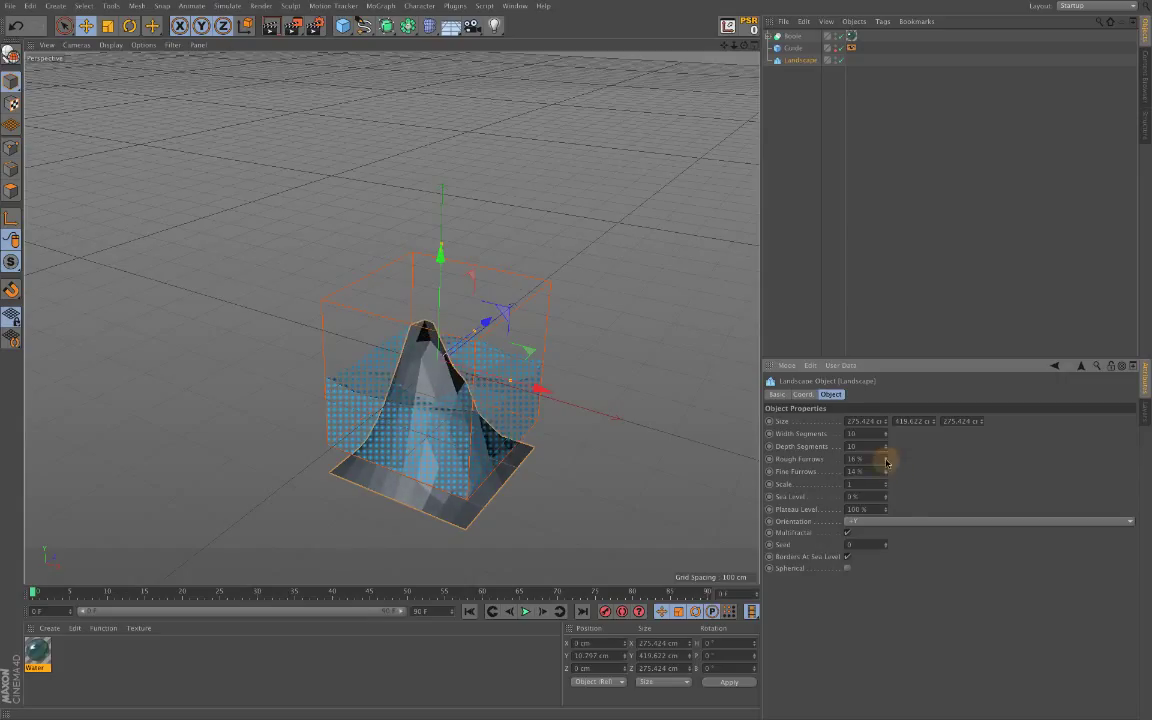
pyautogui.moveTo(884, 548); pyautogui.dragTo(886, 544)
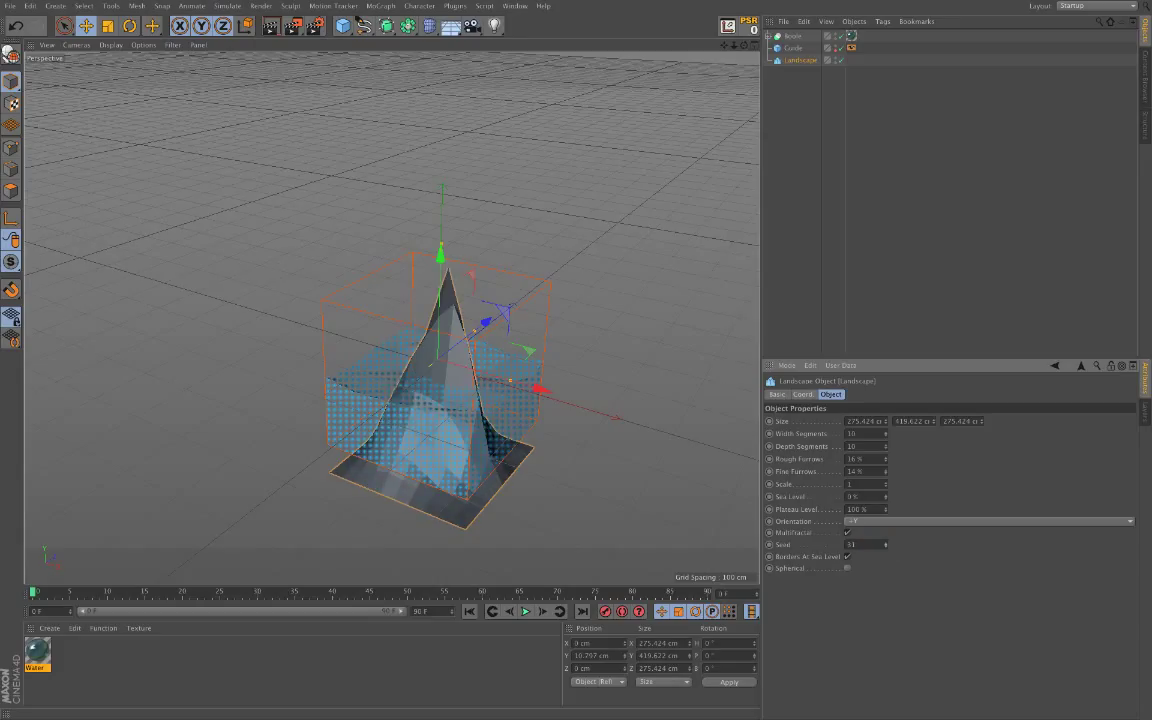
# Raise the Landscape to about 70 cm in Y so its base meets the cube's floor, and render the view from another side
pyautogui.moveTo(744, 45)
pyautogui.mouseDown()
pyautogui.moveTo(840, 46)
pyautogui.moveTo(790, 60)
pyautogui.moveTo(890, 52)
pyautogui.moveTo(752, 45)
pyautogui.mouseUp()
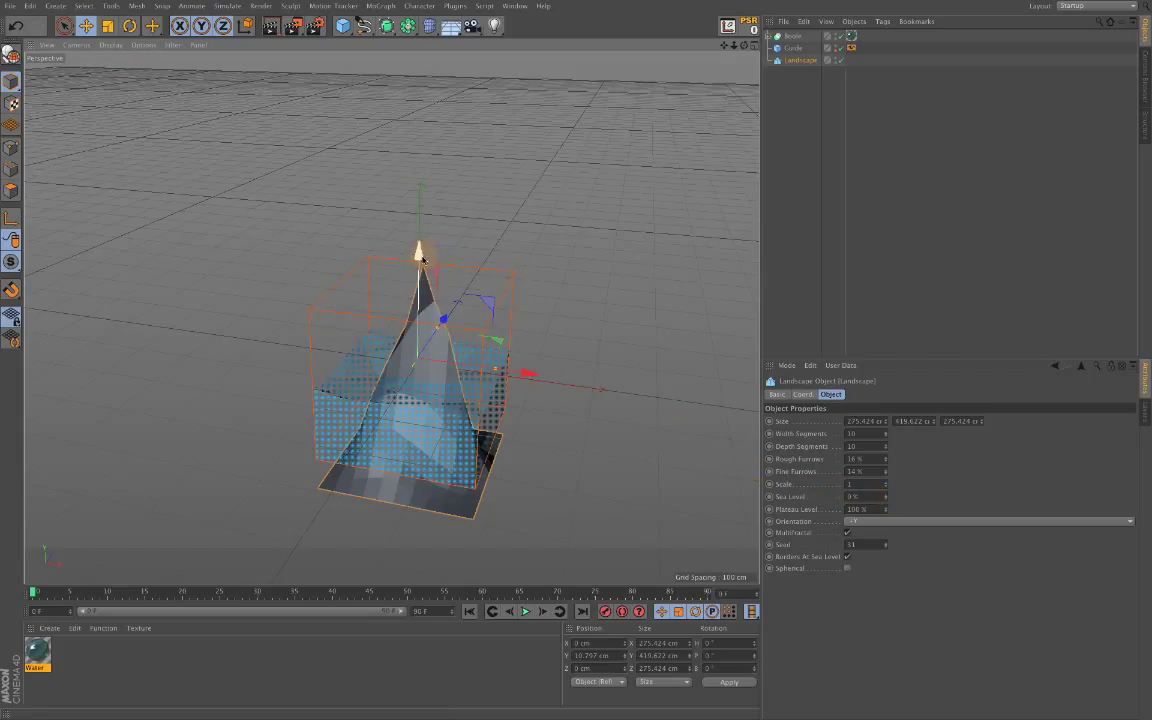
pyautogui.moveTo(422, 259); pyautogui.dragTo(427, 227)
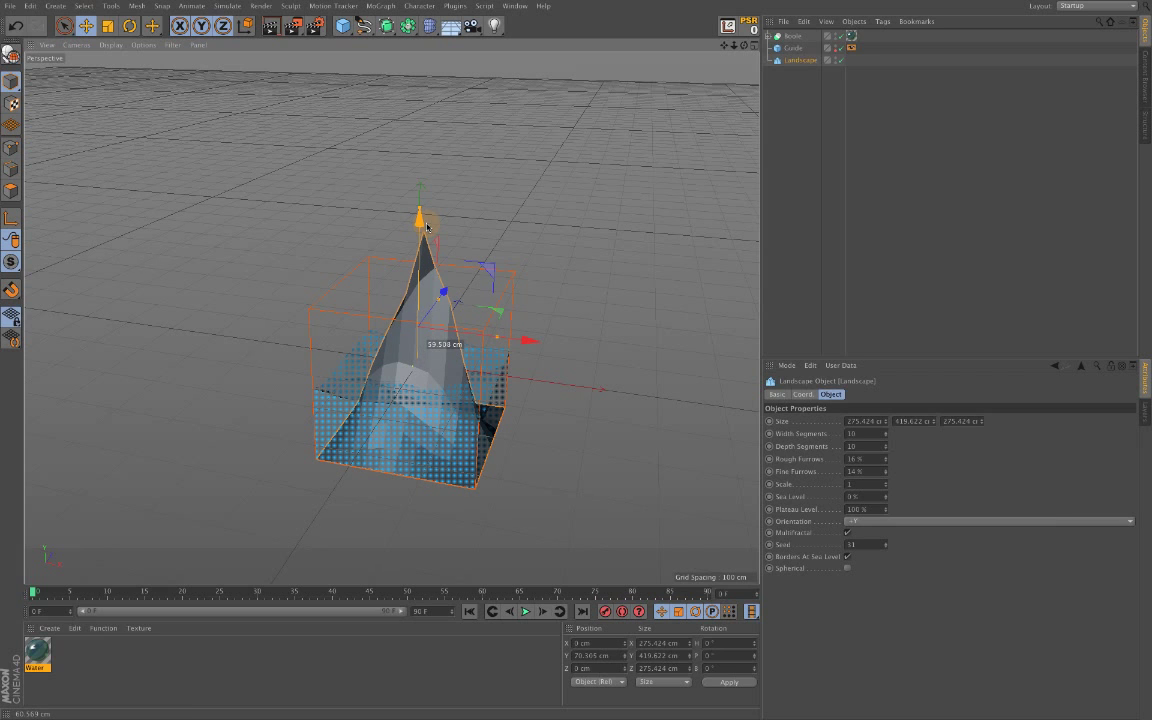
pyautogui.moveTo(726, 46); pyautogui.dragTo(600, 70)
pyautogui.click(549, 80)
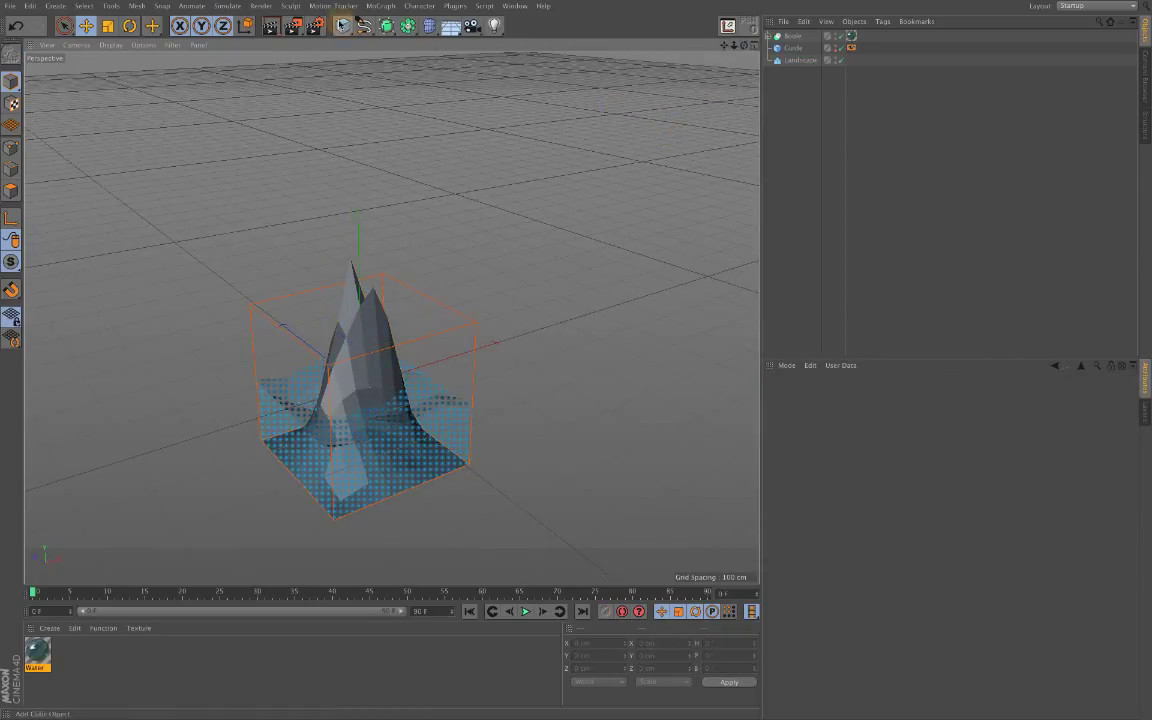
pyautogui.click(270, 28)
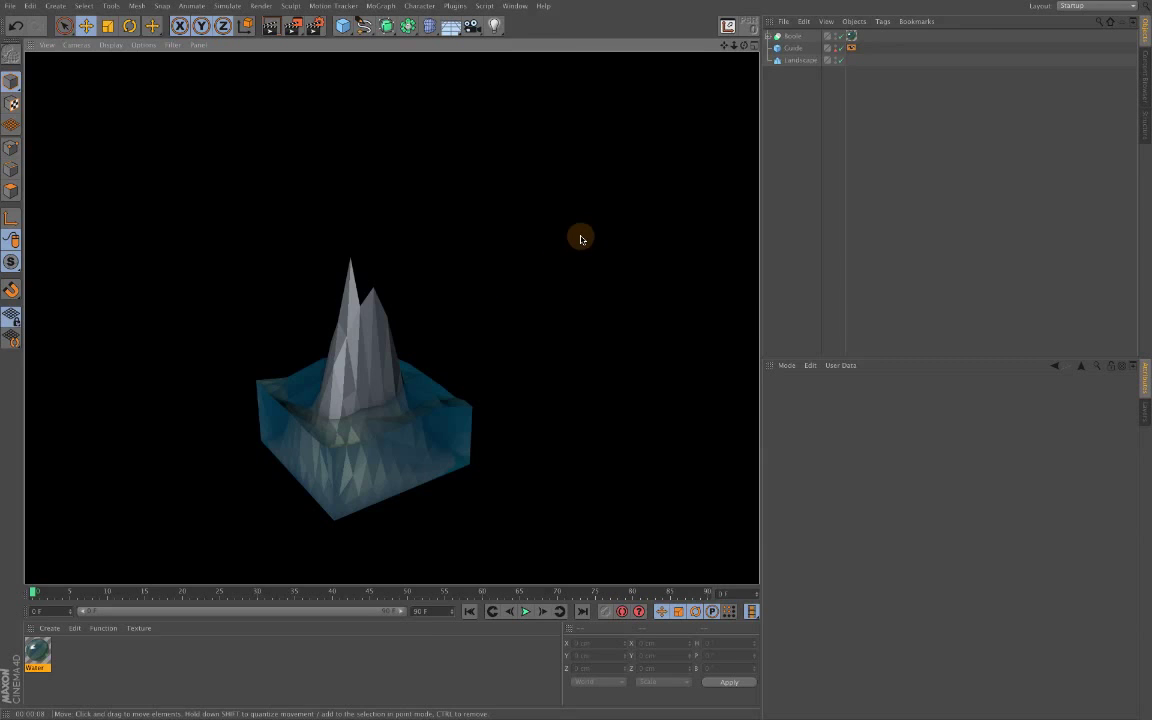
# Convert the Landscape into an editable polygon object and switch to polygon editing
pyautogui.click(581, 239)
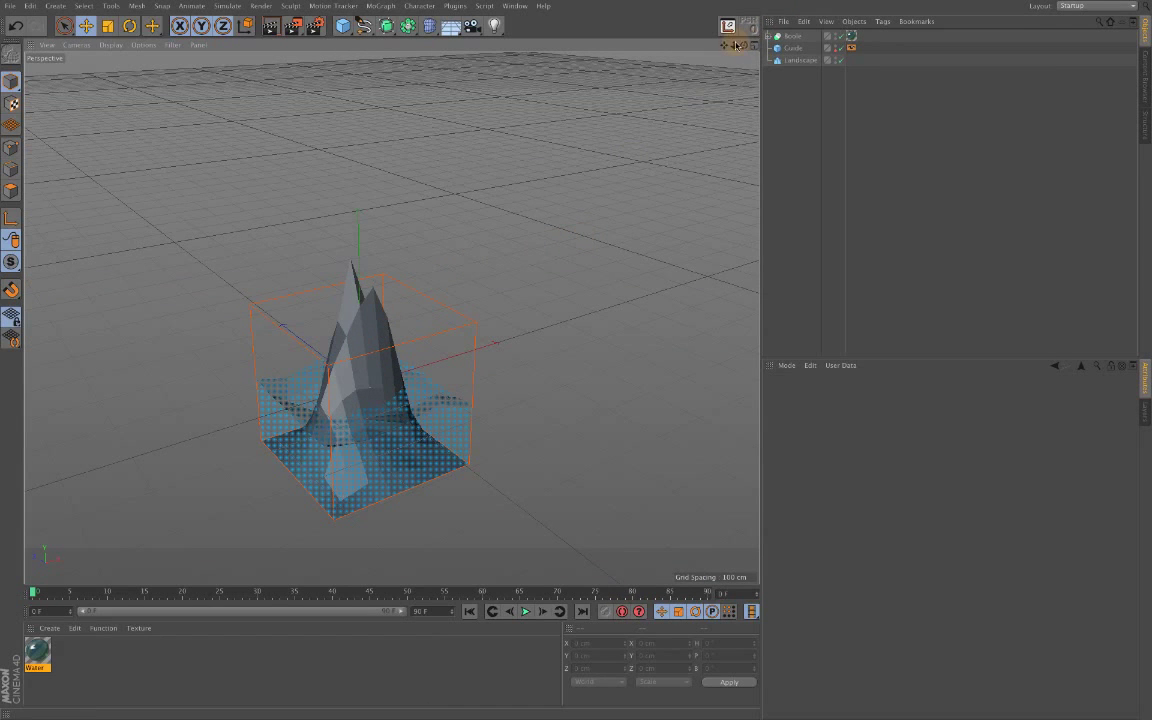
pyautogui.moveTo(735, 45); pyautogui.dragTo(796, 4)
pyautogui.moveTo(744, 45); pyautogui.dragTo(670, 41)
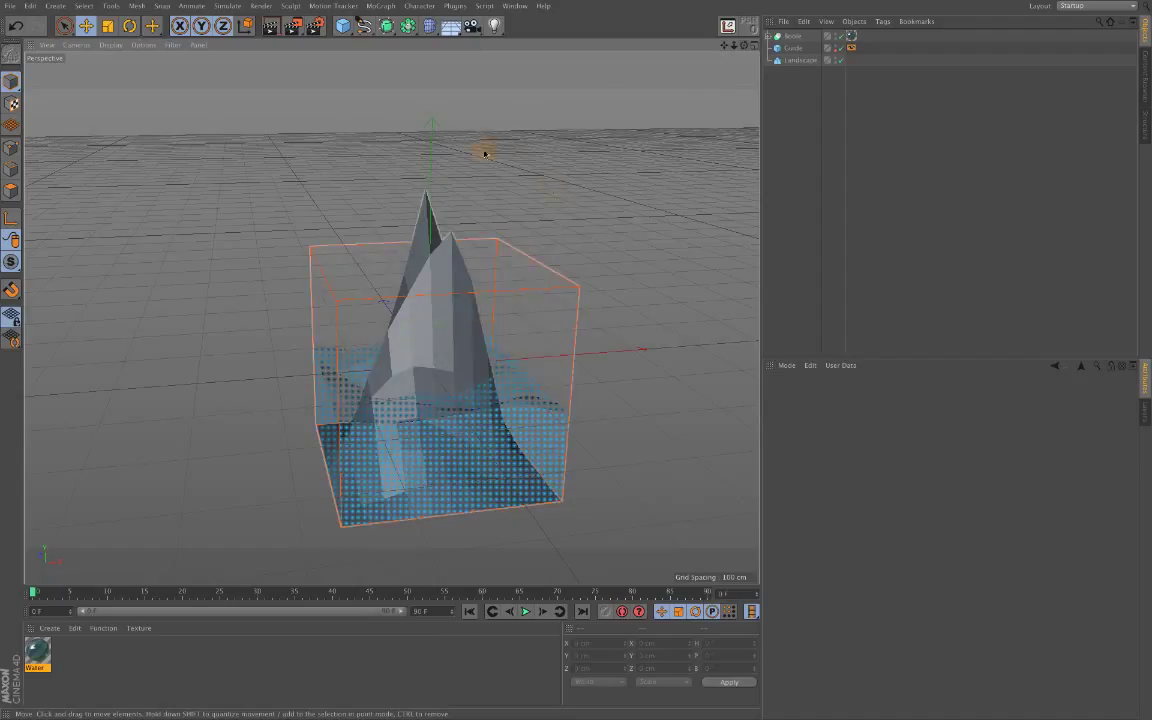
pyautogui.click(791, 62)
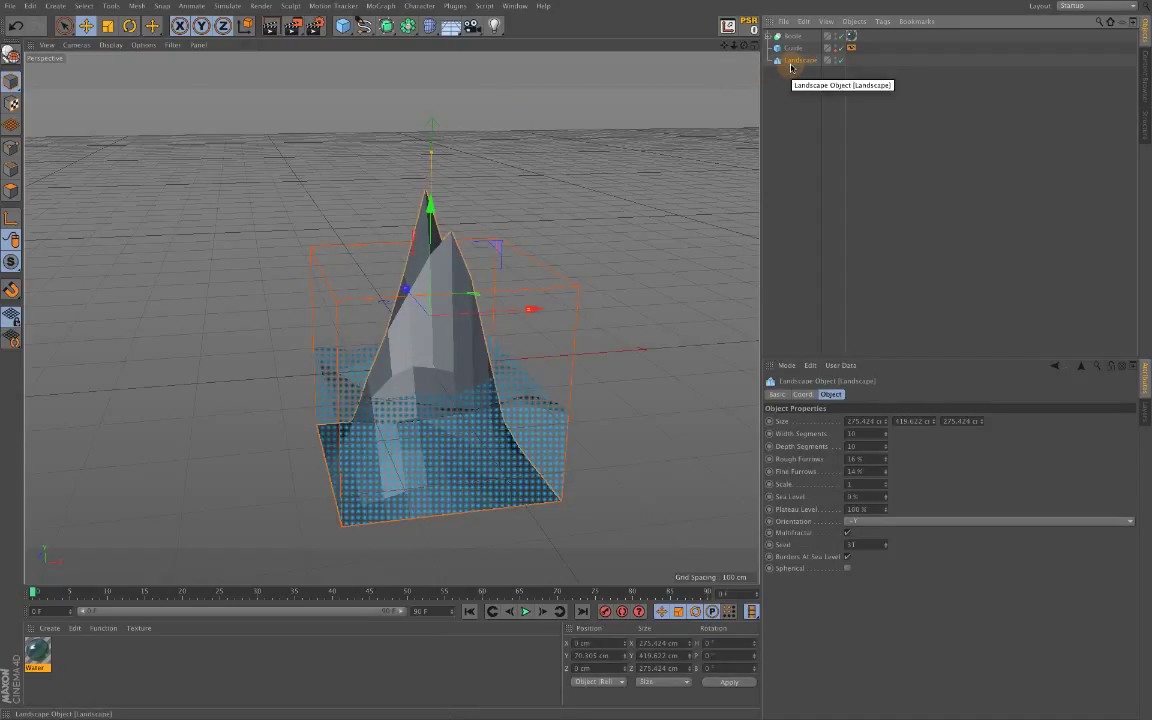
pyautogui.press('c')
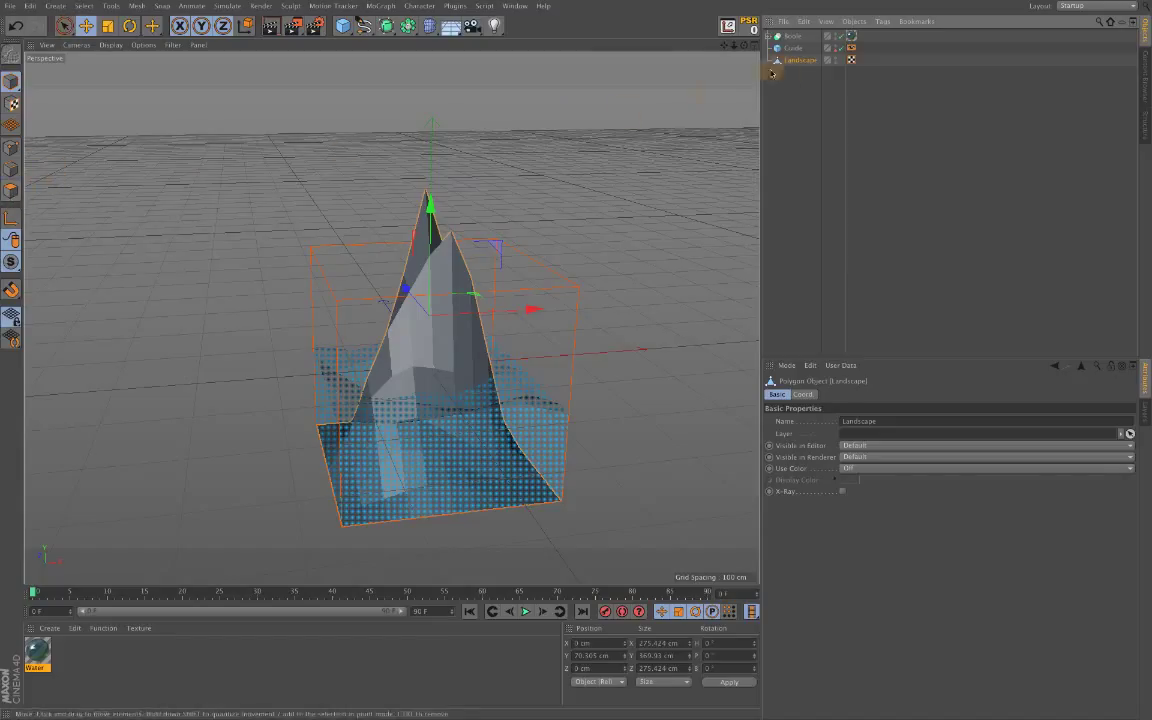
pyautogui.click(11, 172)
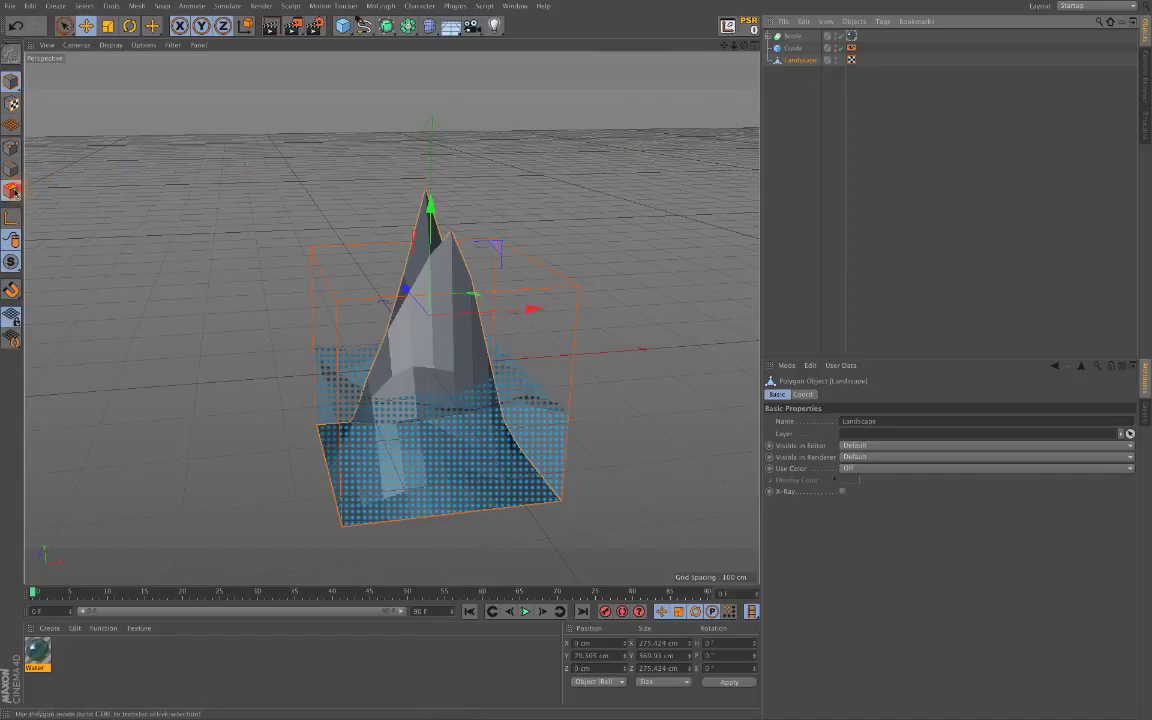
# Select the polygons of the mountain's upper part on all sides with Live Selection
pyautogui.click(64, 25)
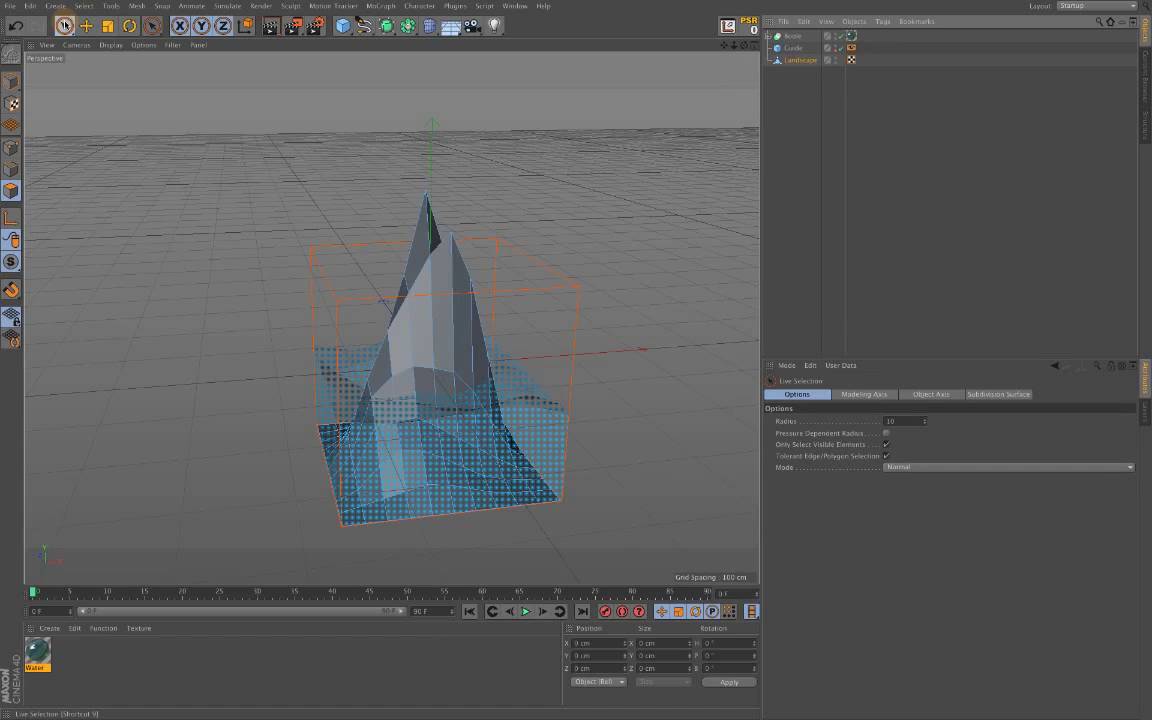
pyautogui.moveTo(744, 45); pyautogui.dragTo(762, 42)
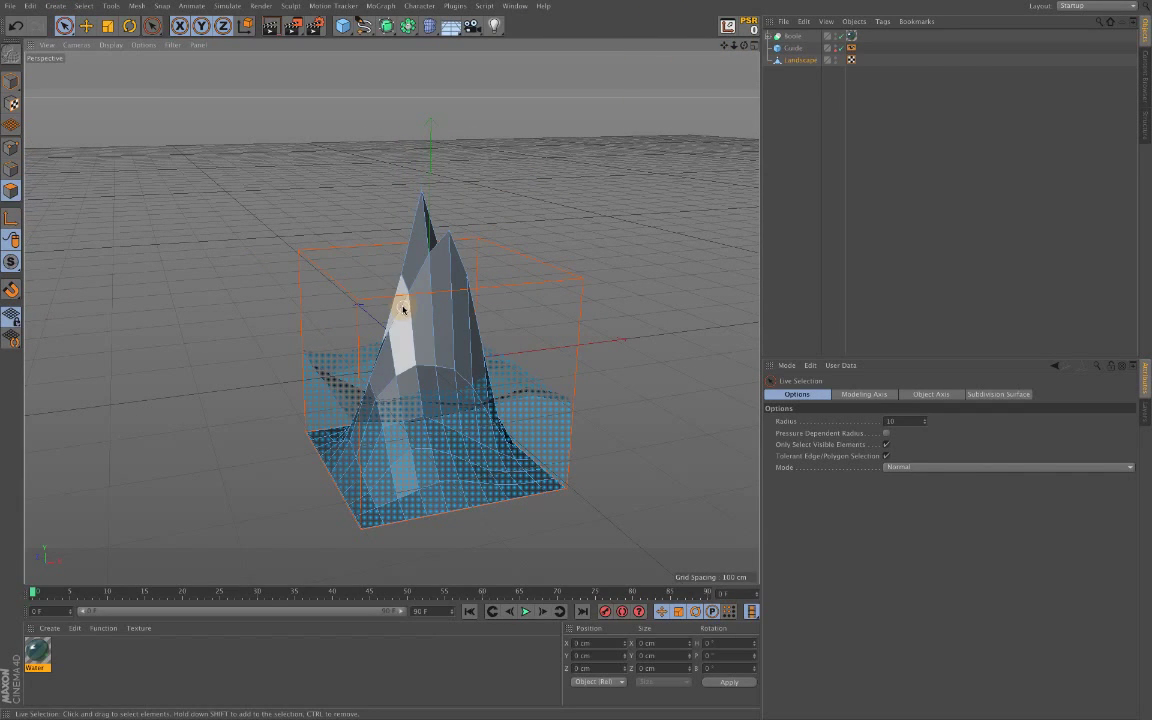
pyautogui.moveTo(399, 303)
pyautogui.mouseDown()
pyautogui.moveTo(453, 313)
pyautogui.moveTo(470, 303)
pyautogui.moveTo(421, 247)
pyautogui.mouseUp()
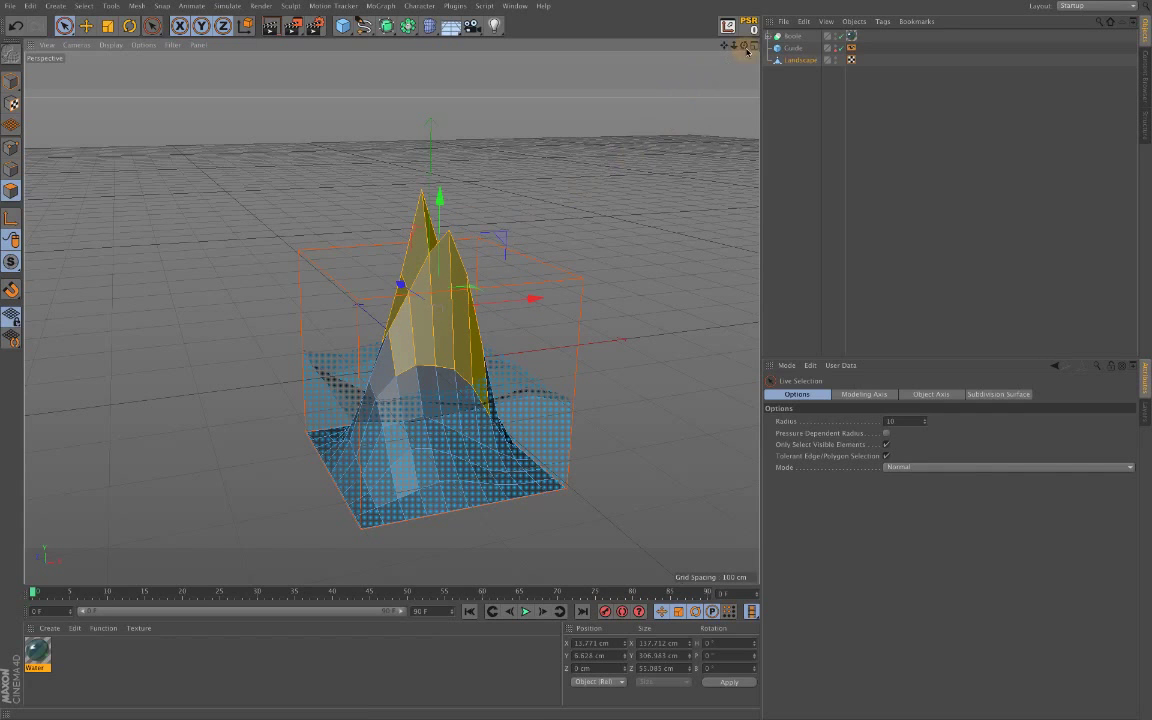
pyautogui.moveTo(745, 50); pyautogui.dragTo(489, 239)
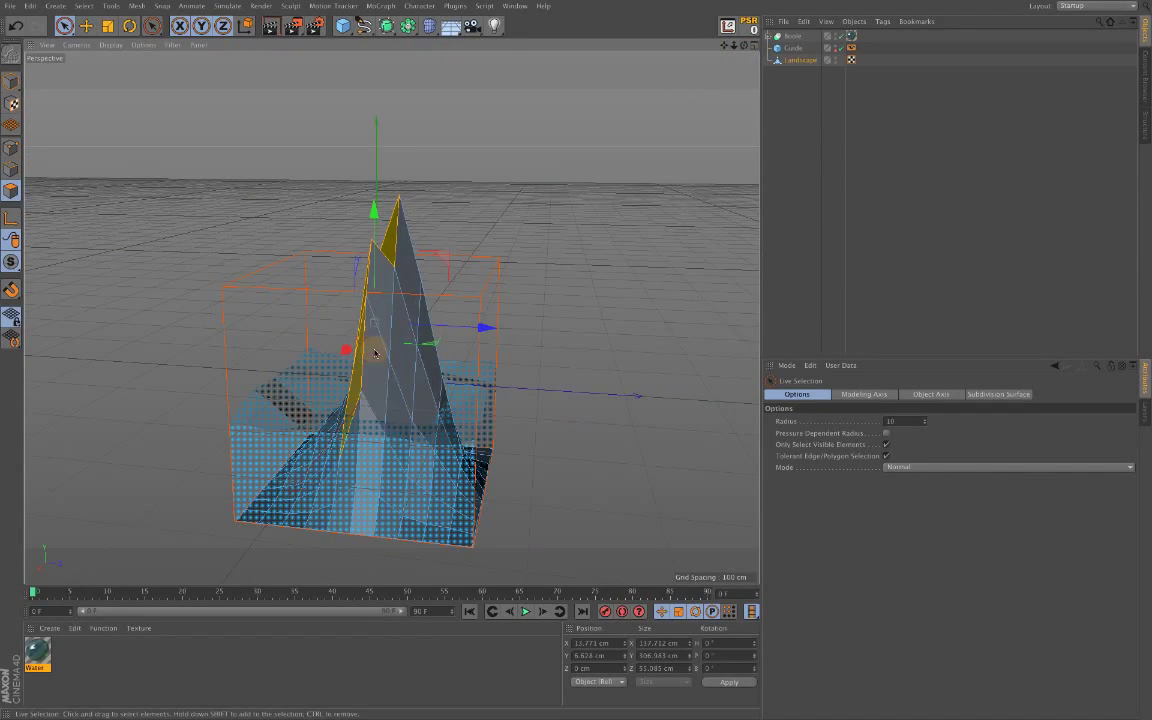
pyautogui.moveTo(375, 352); pyautogui.dragTo(432, 267)
pyautogui.moveTo(745, 48); pyautogui.dragTo(446, 342)
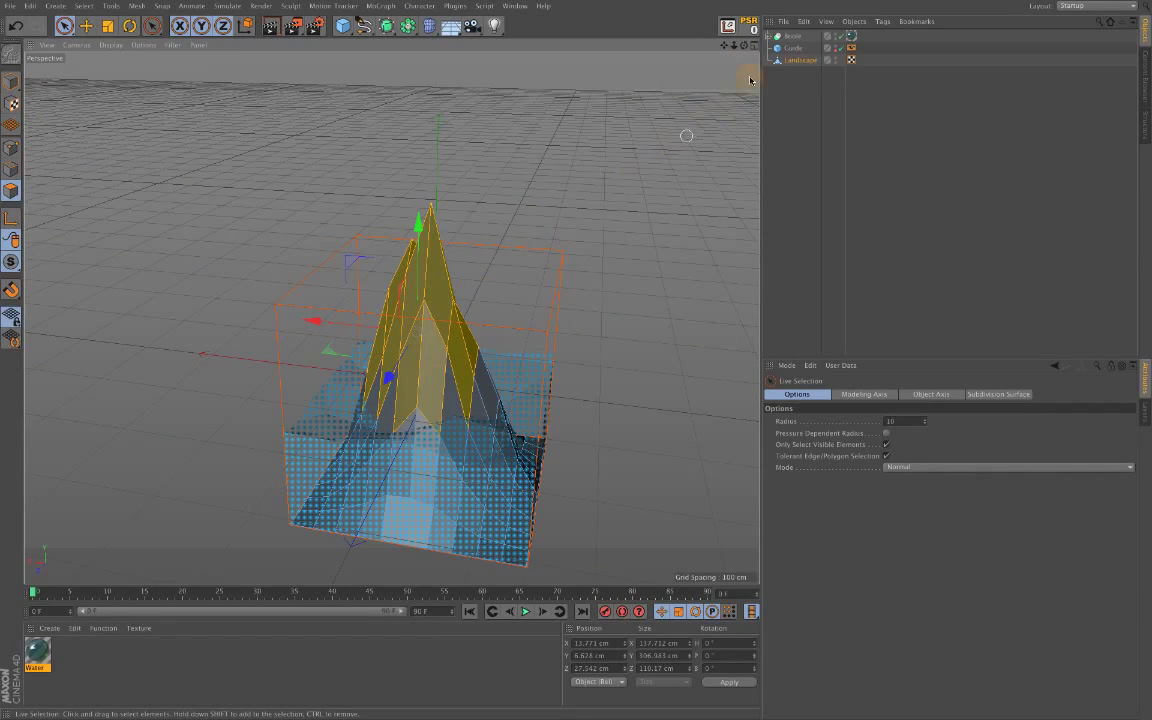
pyautogui.moveTo(744, 46); pyautogui.dragTo(550, 28)
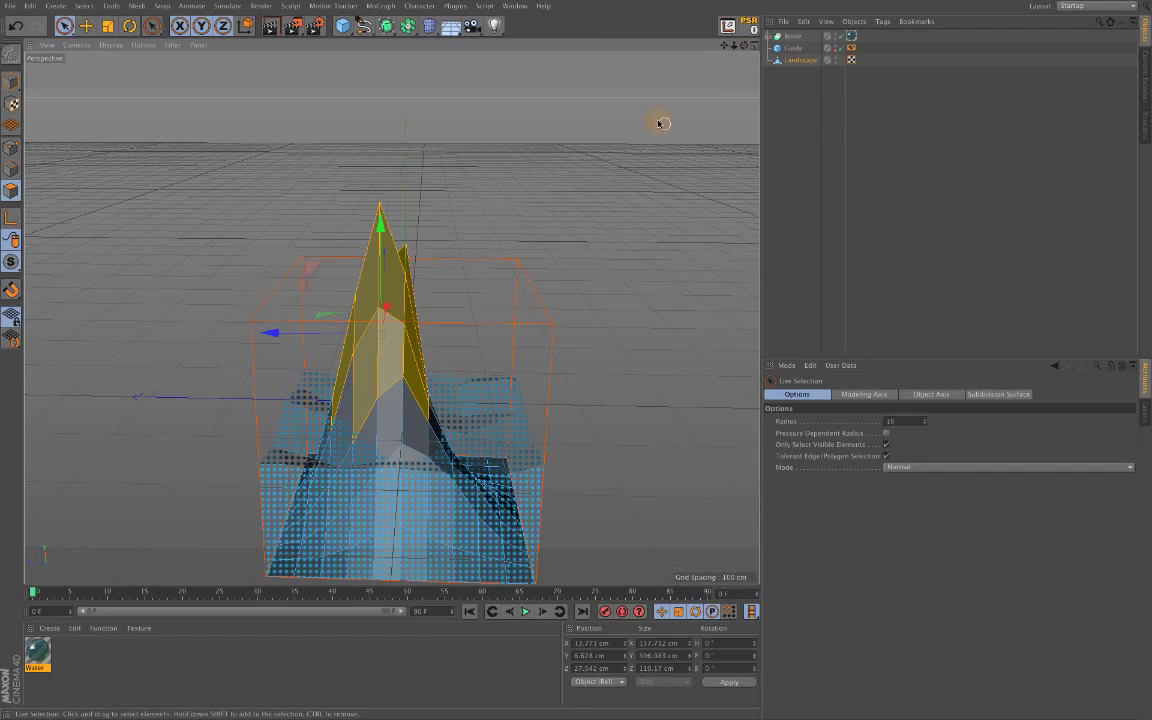
# Scale the selected peak polygons to about 95 cm in X, 223 cm in Y and 79 cm in Z
pyautogui.click(107, 25)
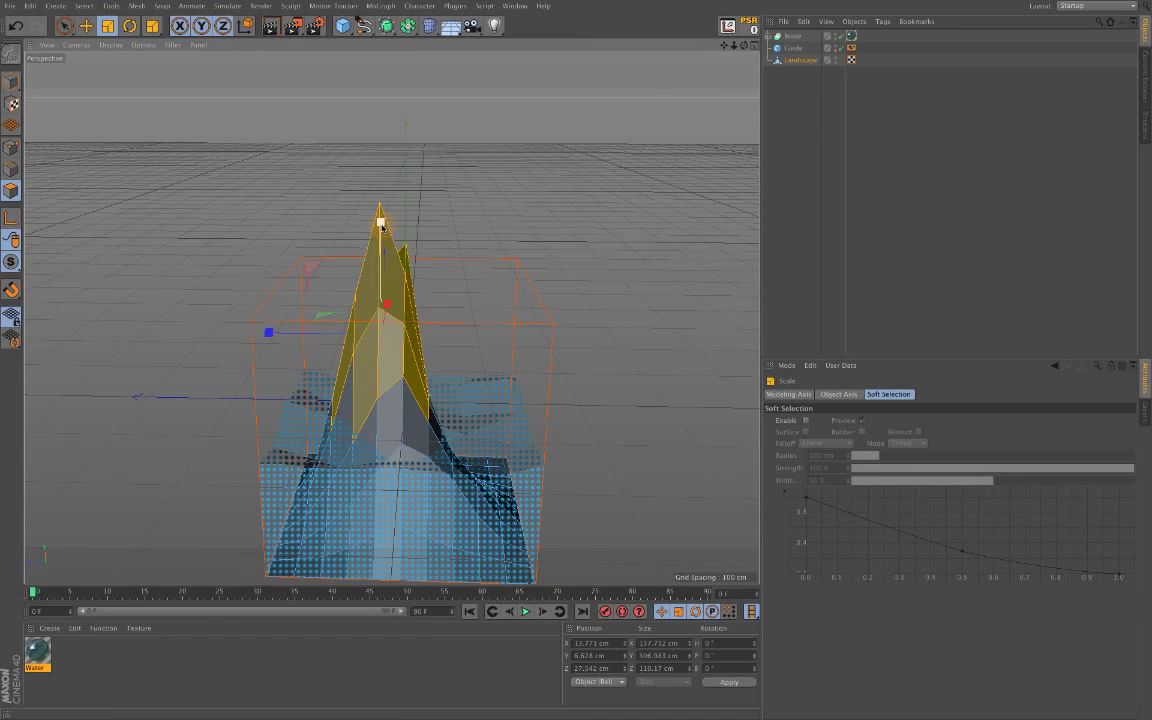
pyautogui.moveTo(381, 224); pyautogui.dragTo(380, 250)
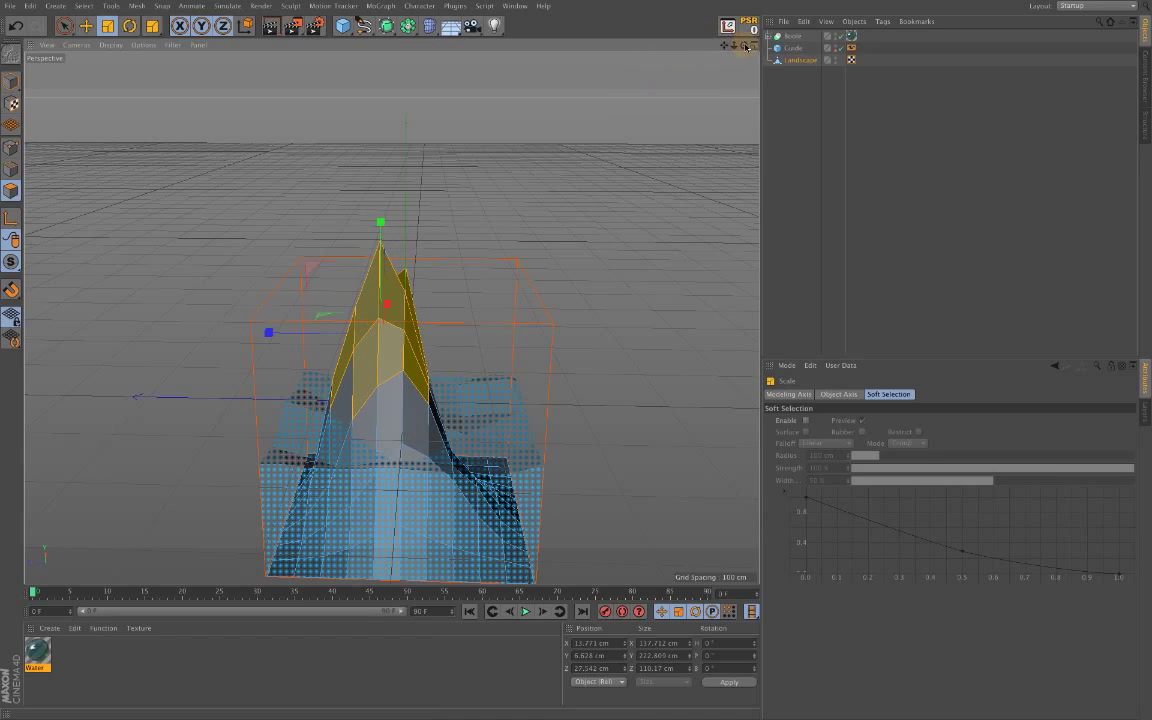
pyautogui.moveTo(744, 45); pyautogui.dragTo(632, 72)
pyautogui.moveTo(353, 302)
pyautogui.mouseDown()
pyautogui.moveTo(330, 283)
pyautogui.moveTo(372, 309)
pyautogui.mouseUp()
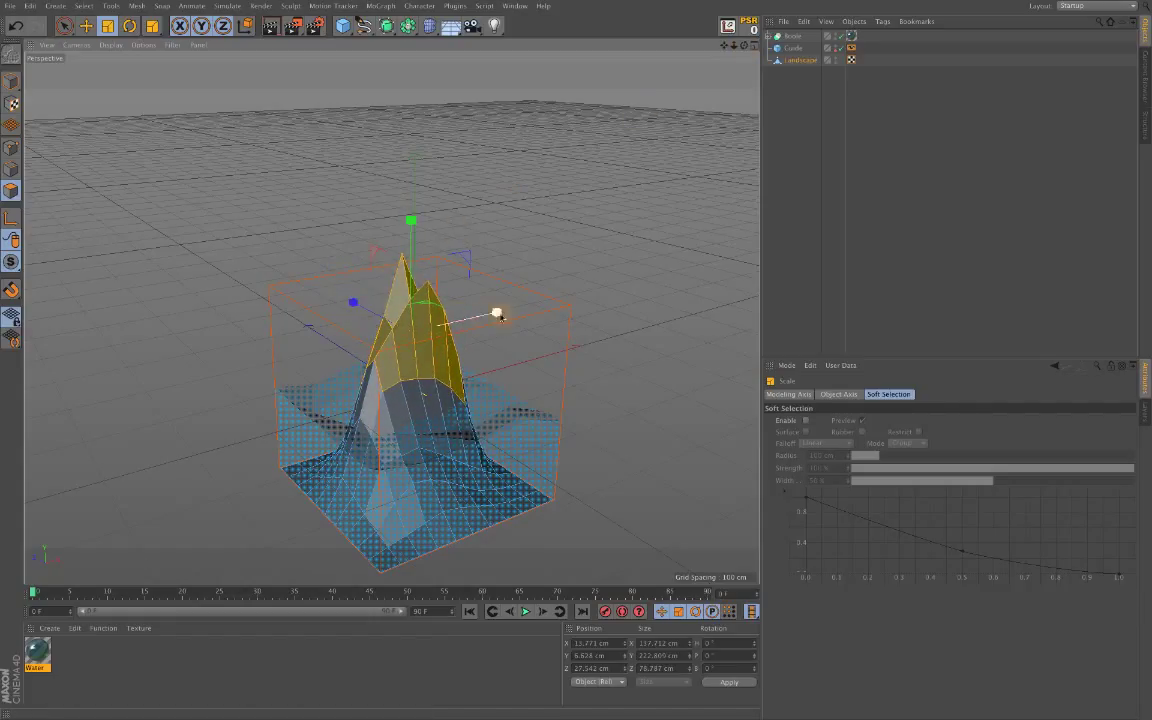
pyautogui.moveTo(497, 312); pyautogui.dragTo(475, 319)
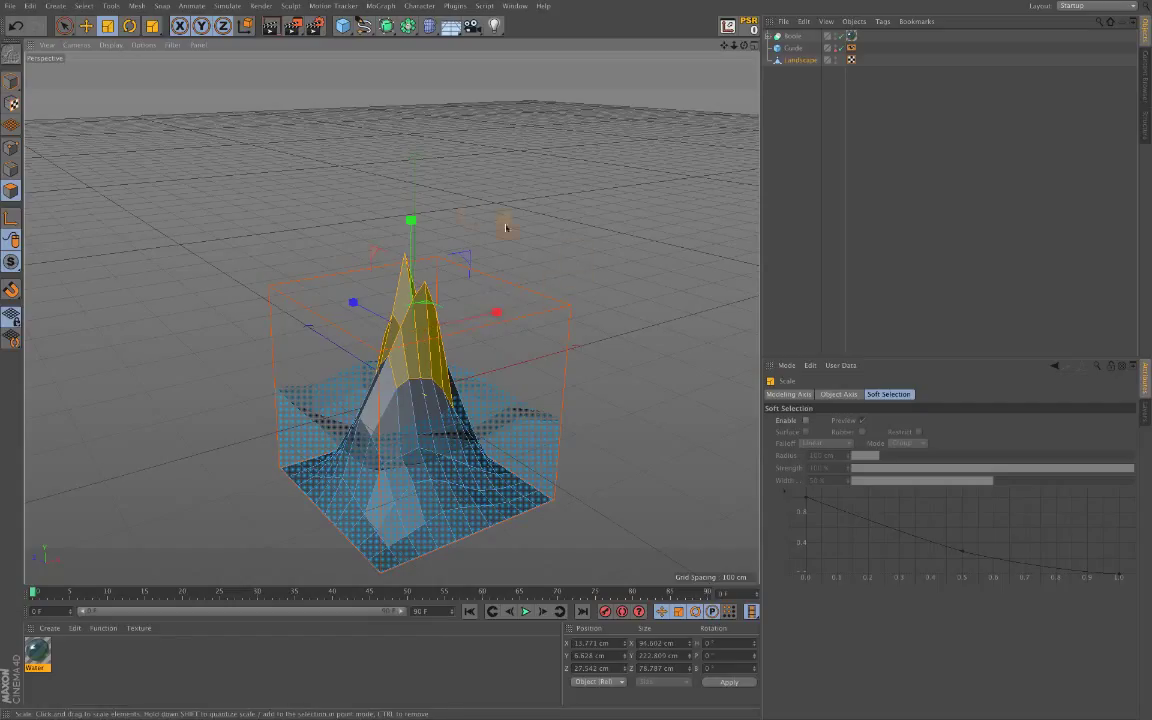
# Create a new material and set its base color to near-white, RGB 240, 240, 240
pyautogui.doubleClick(85, 663)
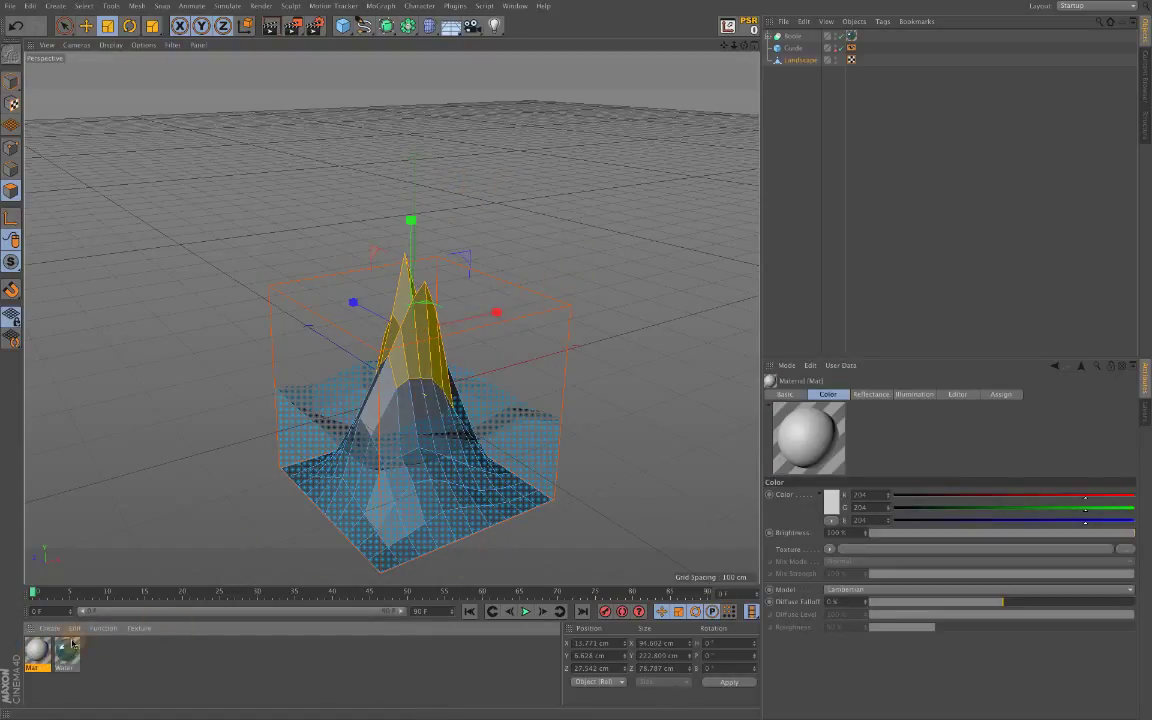
pyautogui.doubleClick(38, 650)
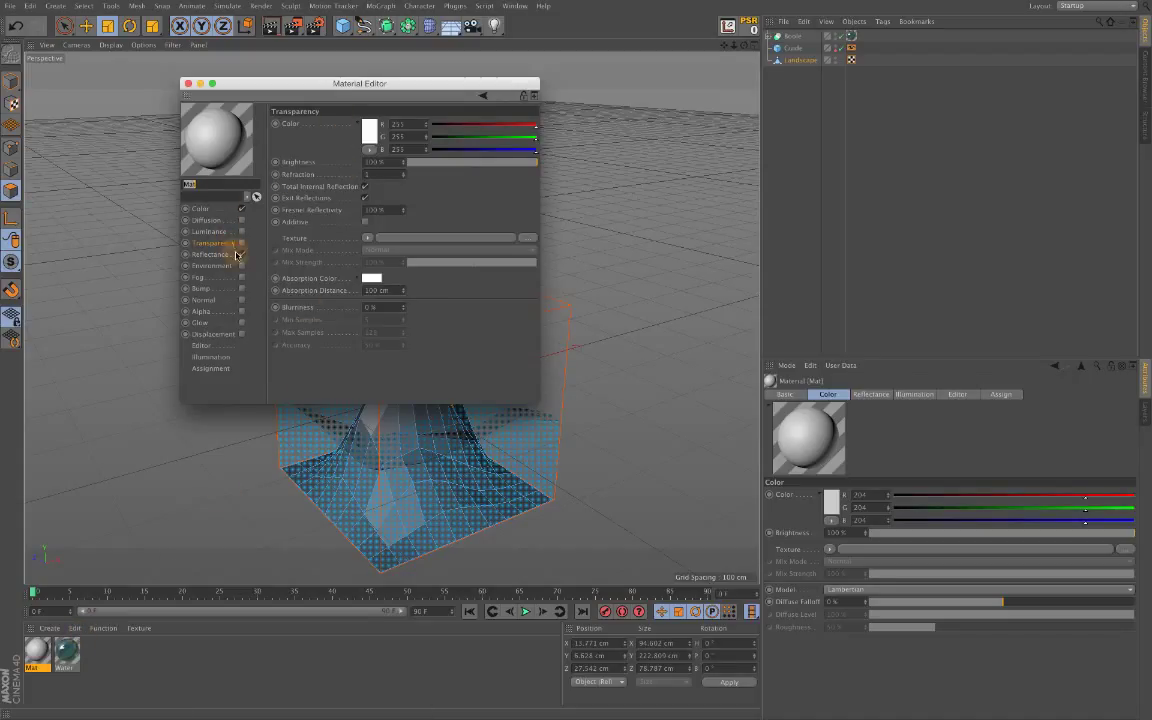
pyautogui.click(372, 132)
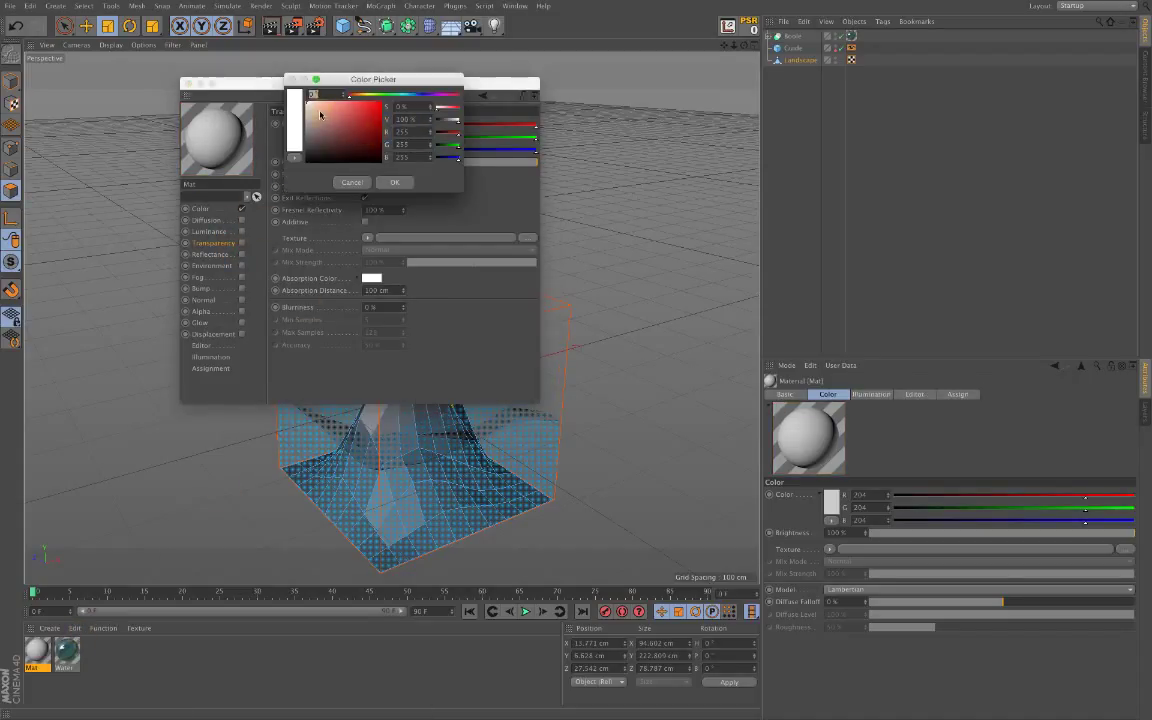
pyautogui.moveTo(311, 112); pyautogui.dragTo(304, 107)
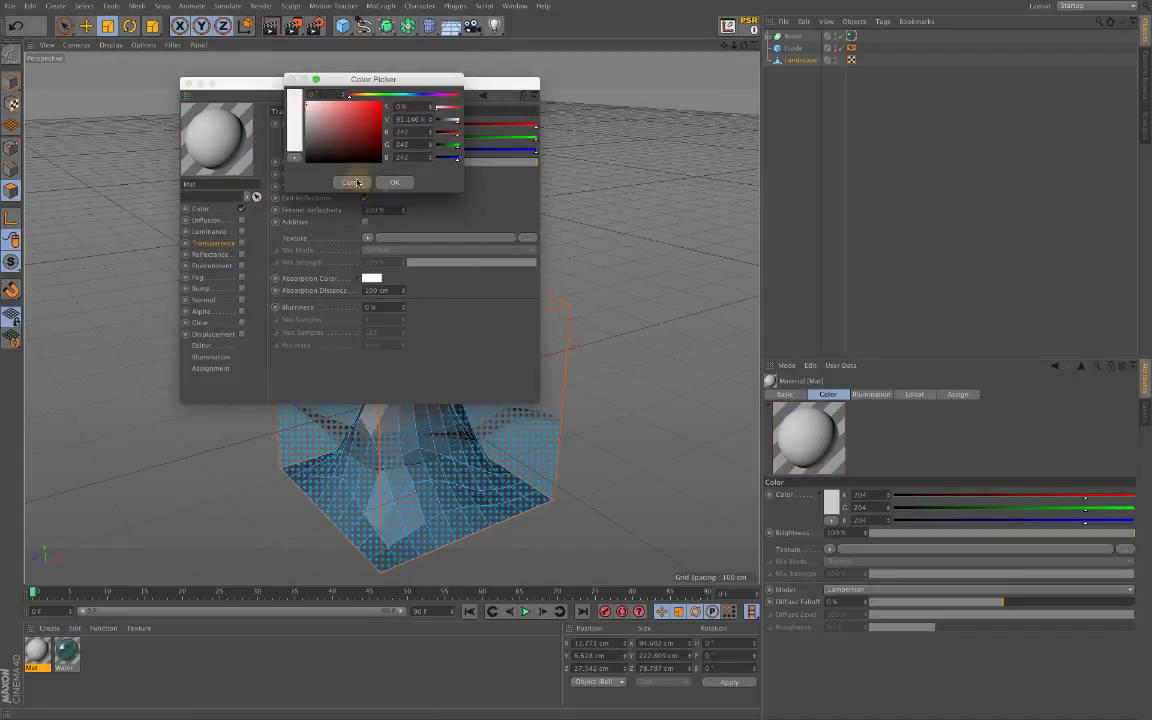
pyautogui.click(197, 207)
pyautogui.click(343, 140)
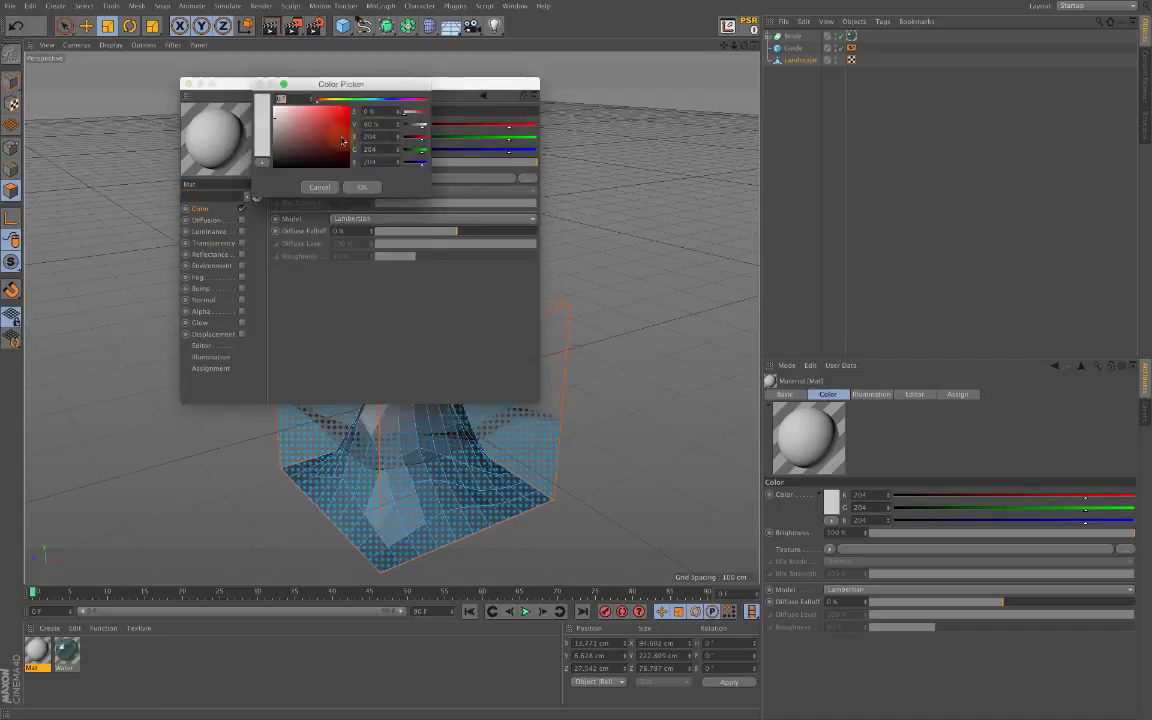
pyautogui.moveTo(250, 118); pyautogui.dragTo(240, 112)
pyautogui.click(354, 185)
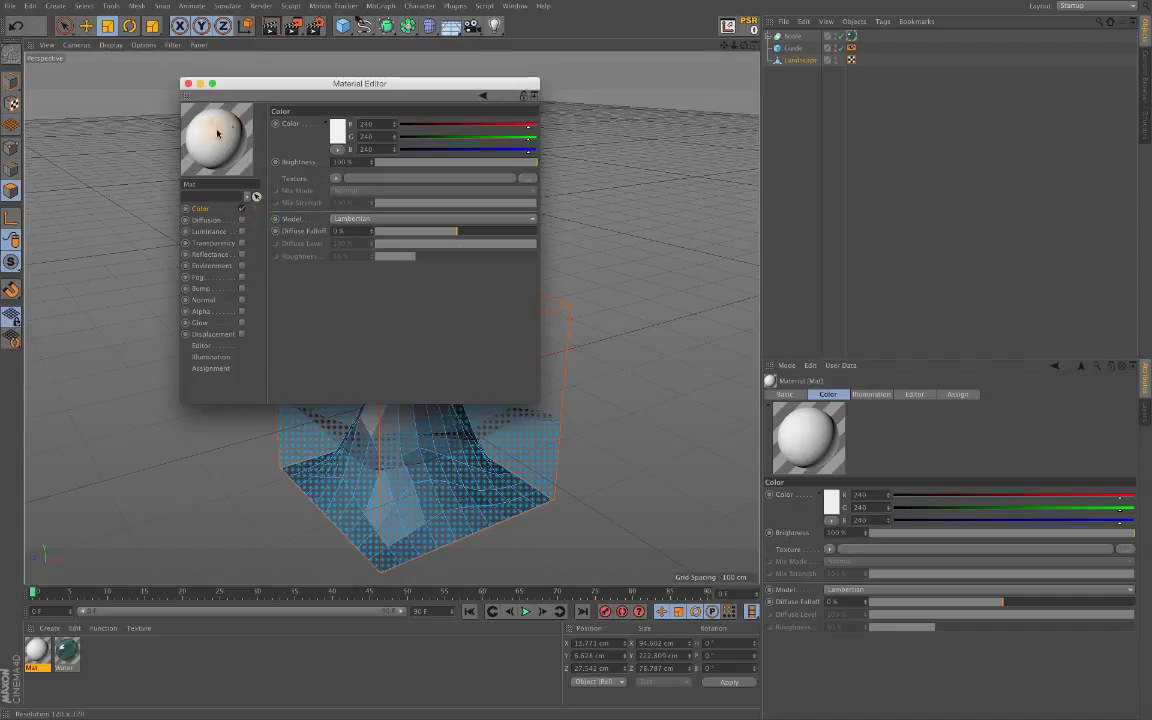
pyautogui.click(188, 85)
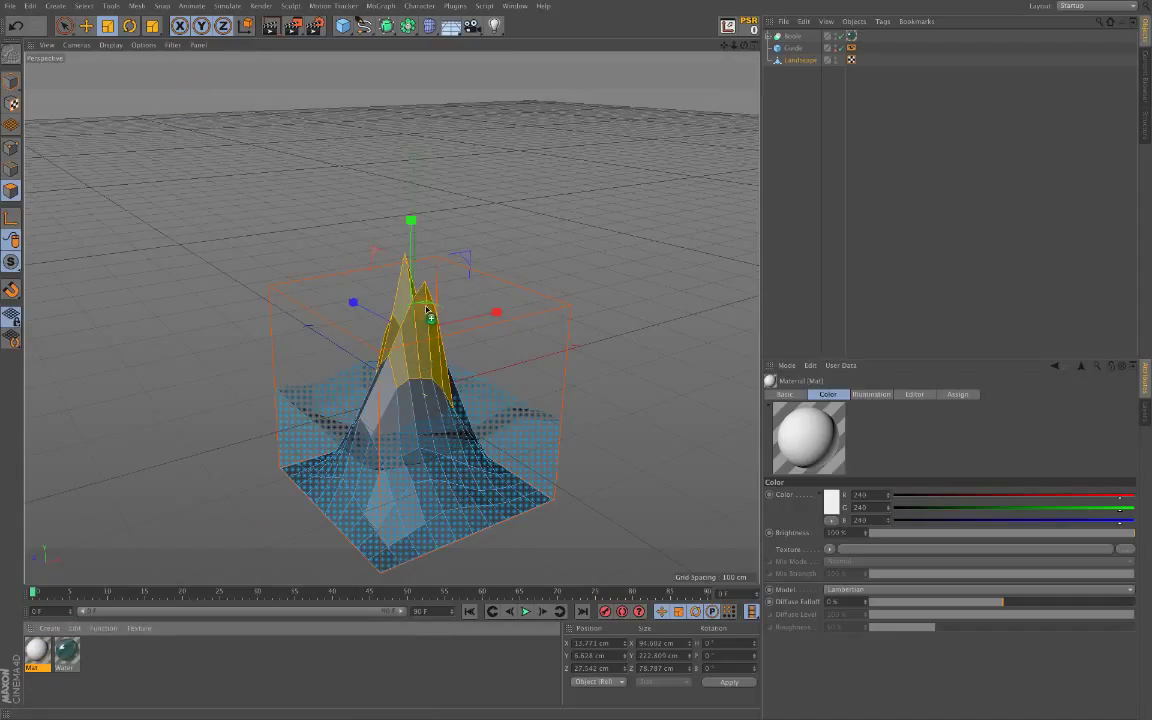
# Apply the near-white material to the selected peak polygons as a snow cap and clear the selection
pyautogui.moveTo(424, 330); pyautogui.dragTo(425, 332)
pyautogui.click(620, 327)
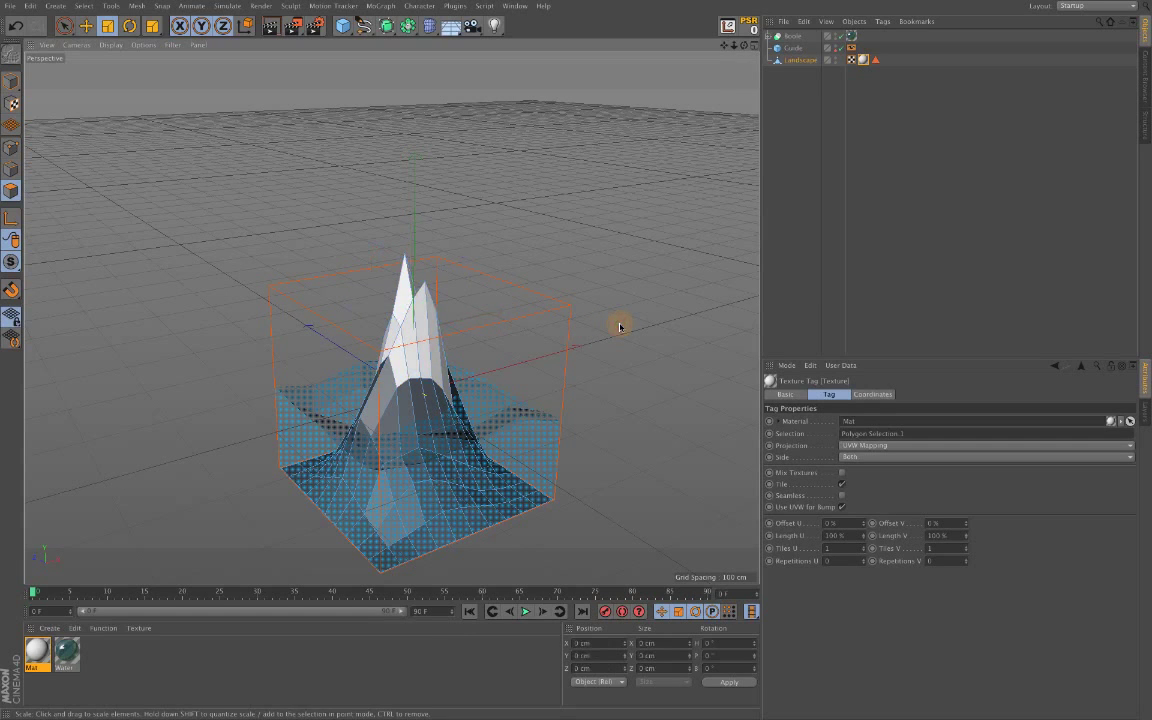
pyautogui.moveTo(735, 47); pyautogui.dragTo(745, 48)
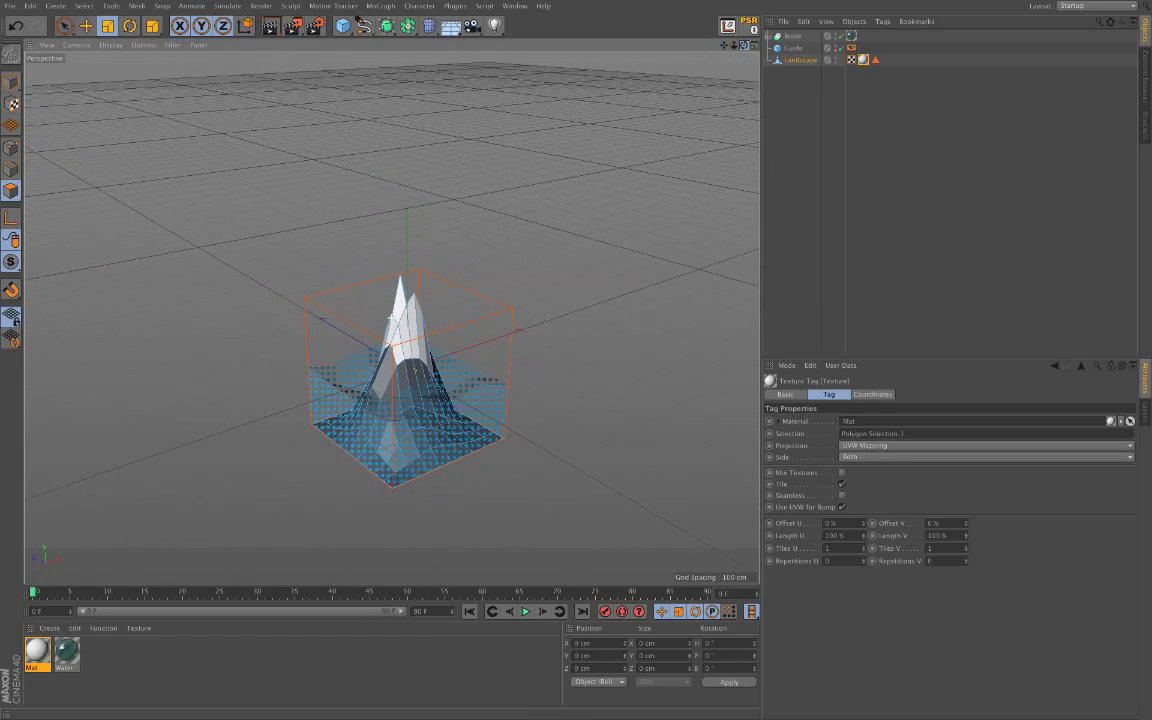
# Switch the camera to the isometric axonometric view
pyautogui.click(76, 45)
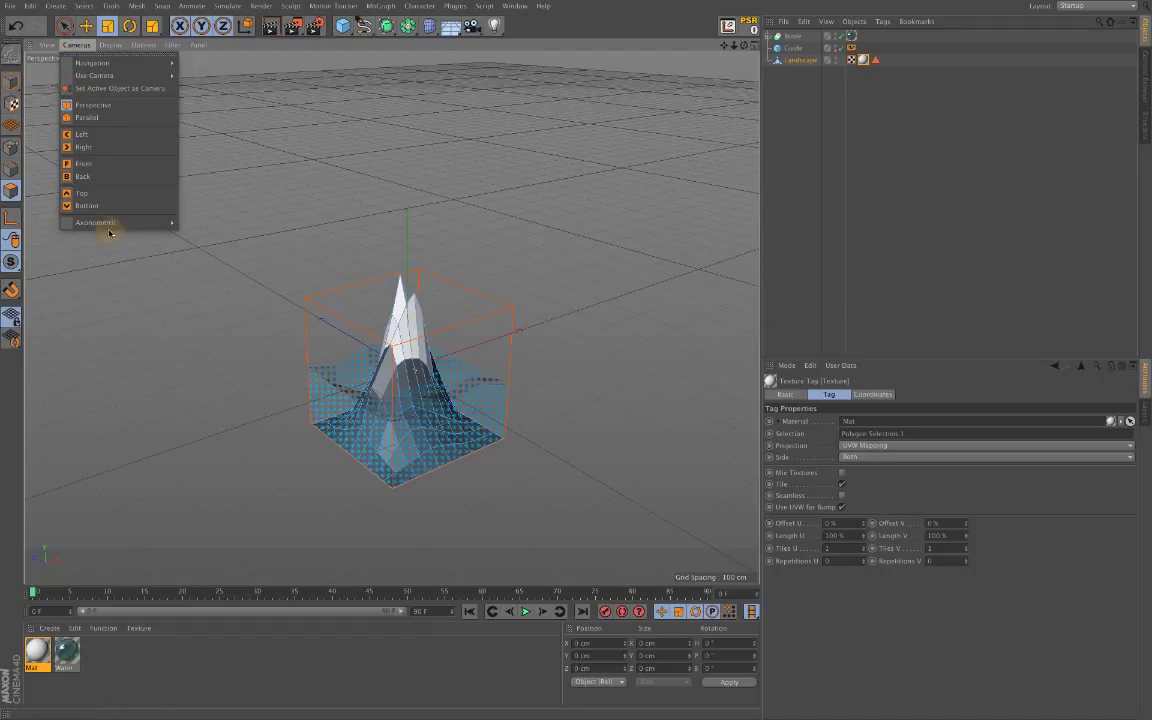
pyautogui.moveTo(150, 222)
pyautogui.click(190, 227)
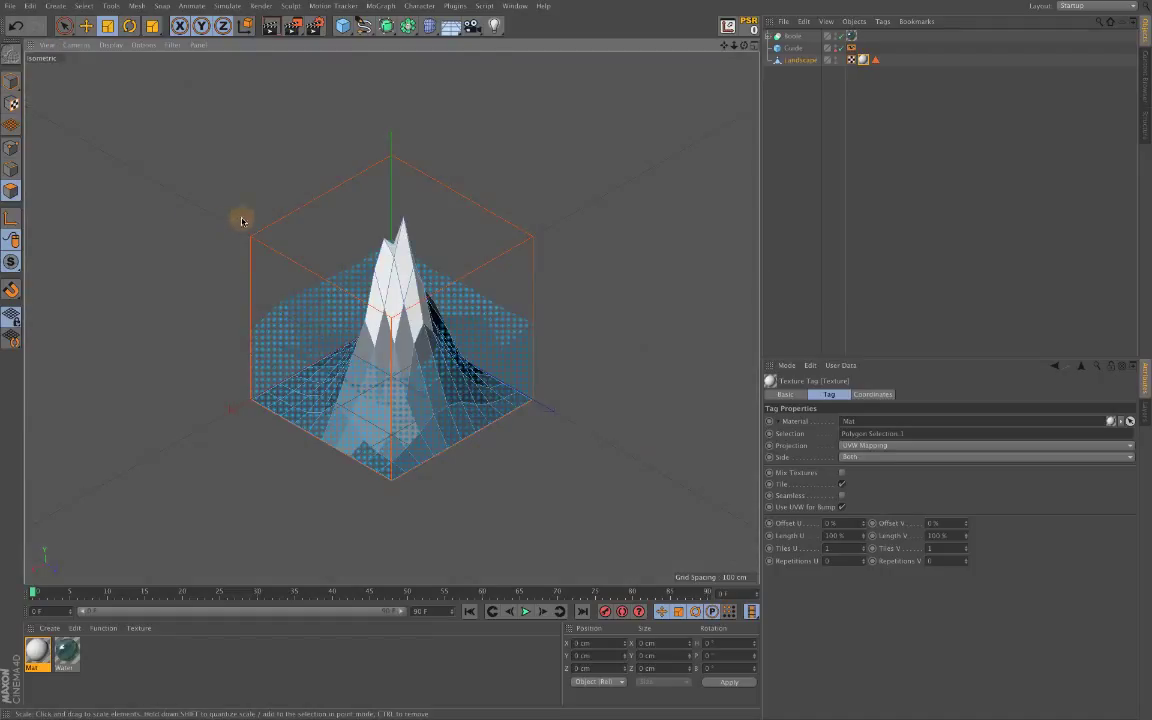
# Select the Landscape as a whole object in model mode
pyautogui.click(800, 60)
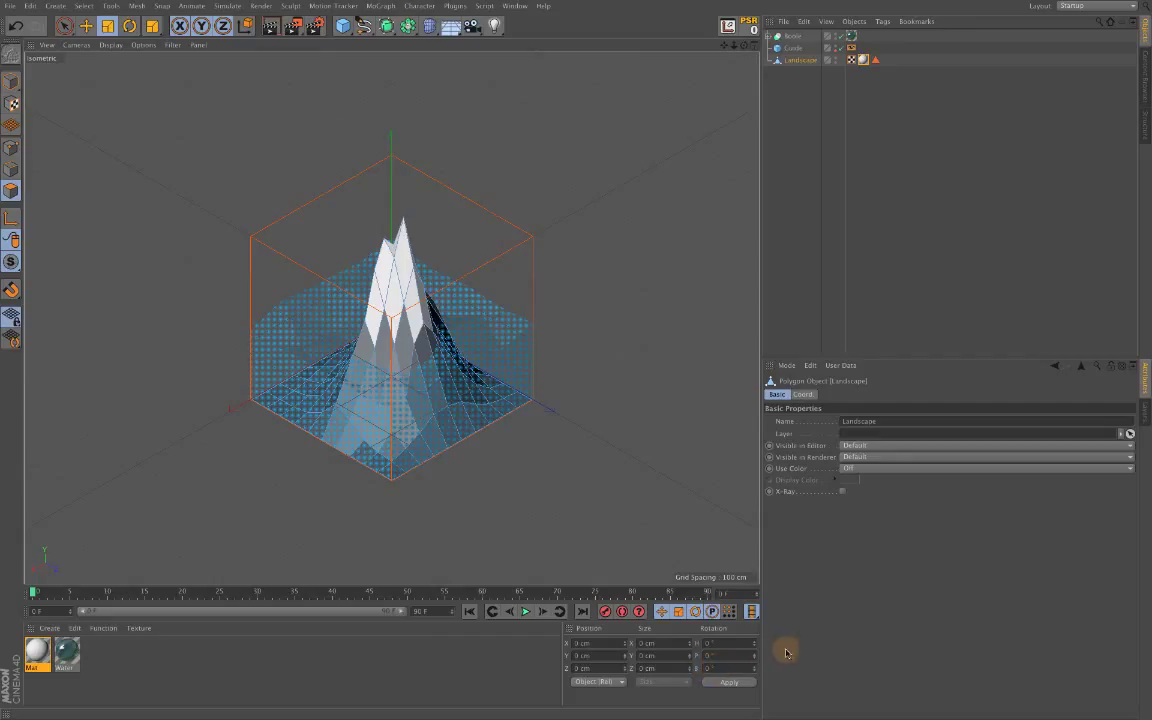
pyautogui.click(12, 80)
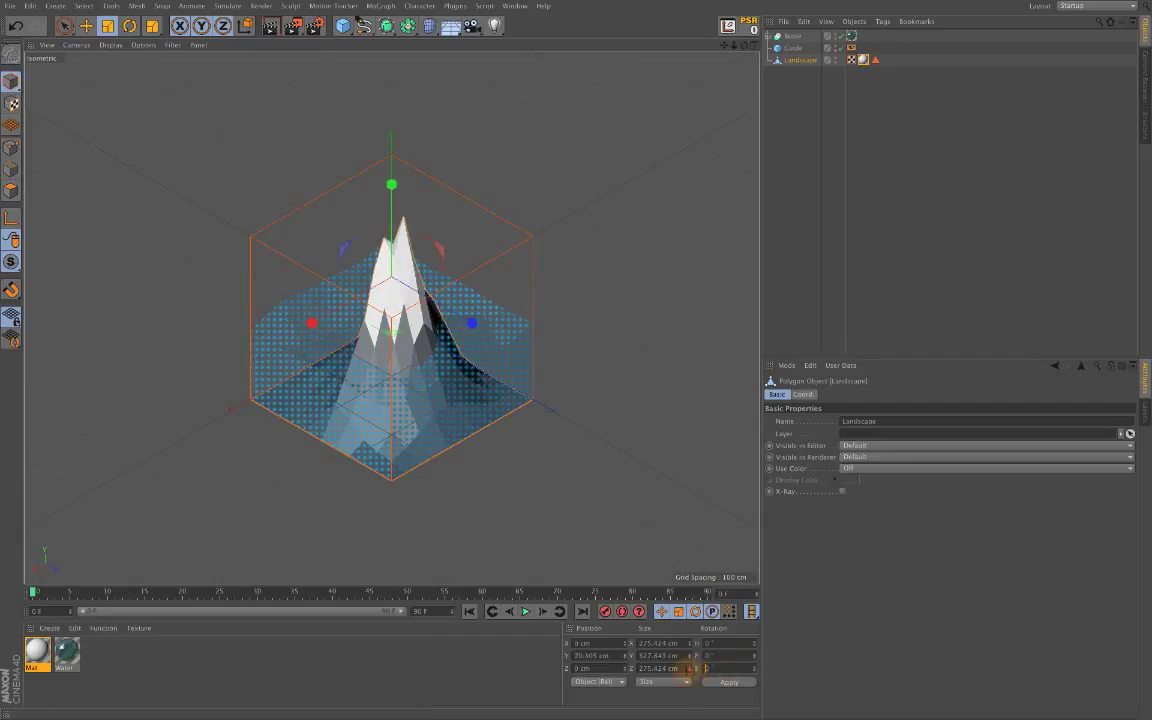
pyautogui.moveTo(718, 665); pyautogui.dragTo(690, 667)
pyautogui.write('90')
pyautogui.press('Return')
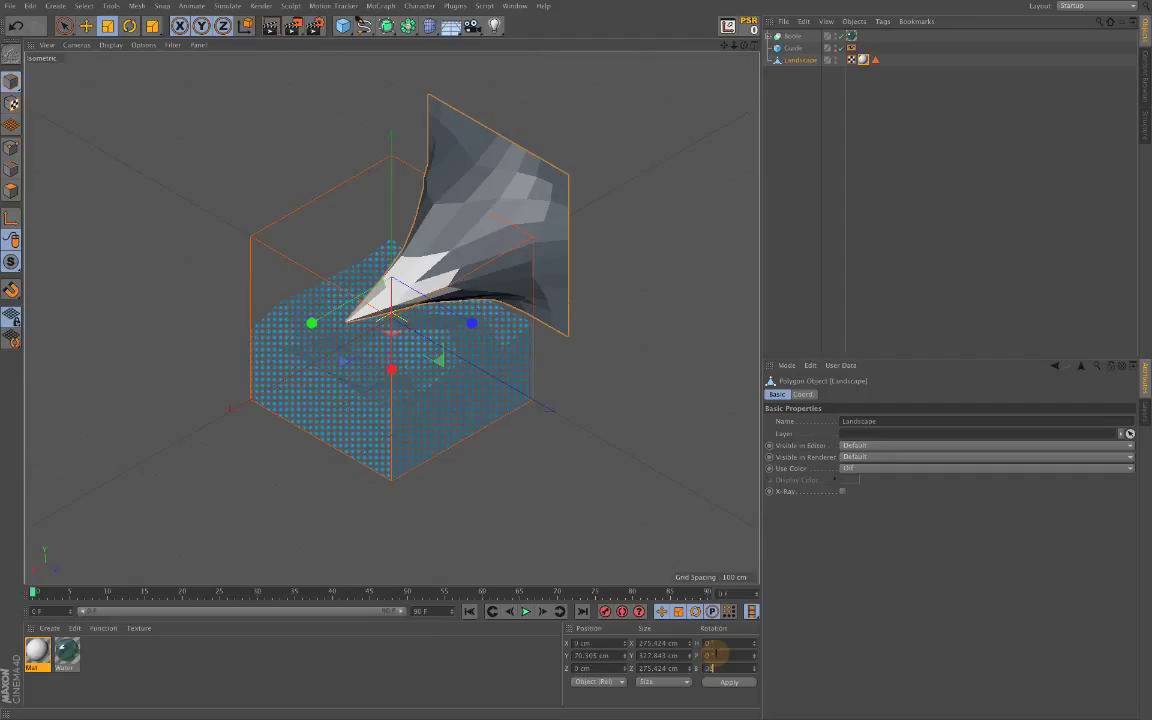
pyautogui.press('Return')
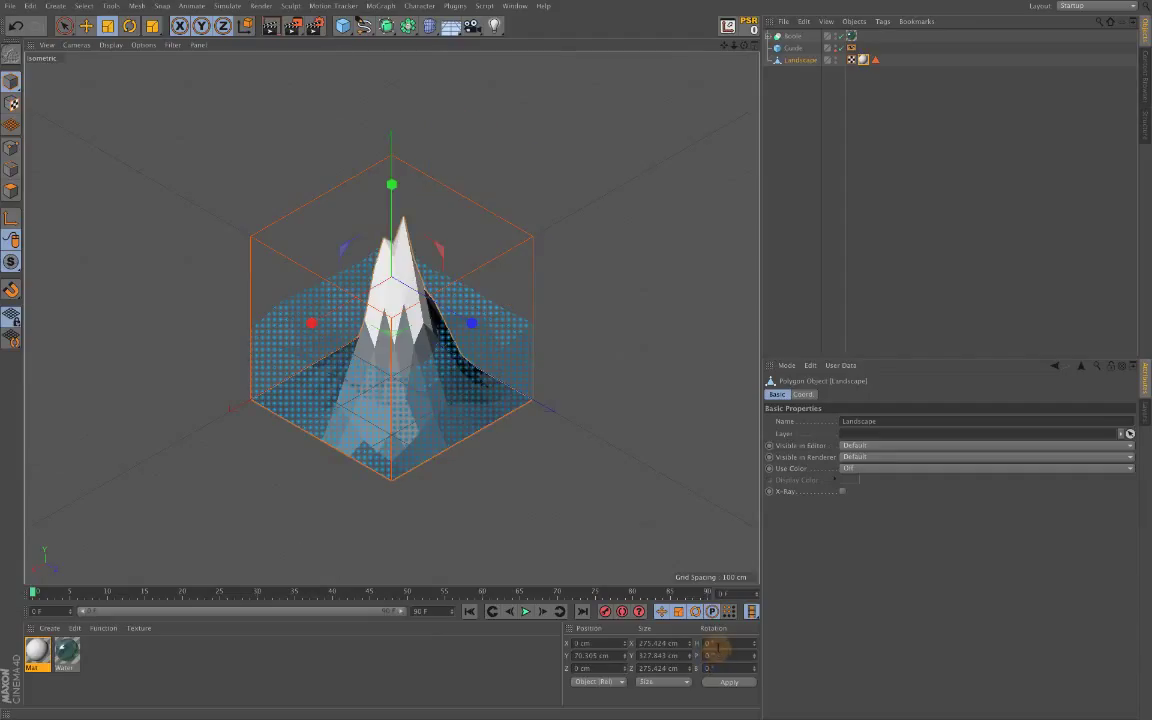
# Set the Landscape's heading rotation to 90° and render the isometric view
pyautogui.write('90')
pyautogui.press('Return')
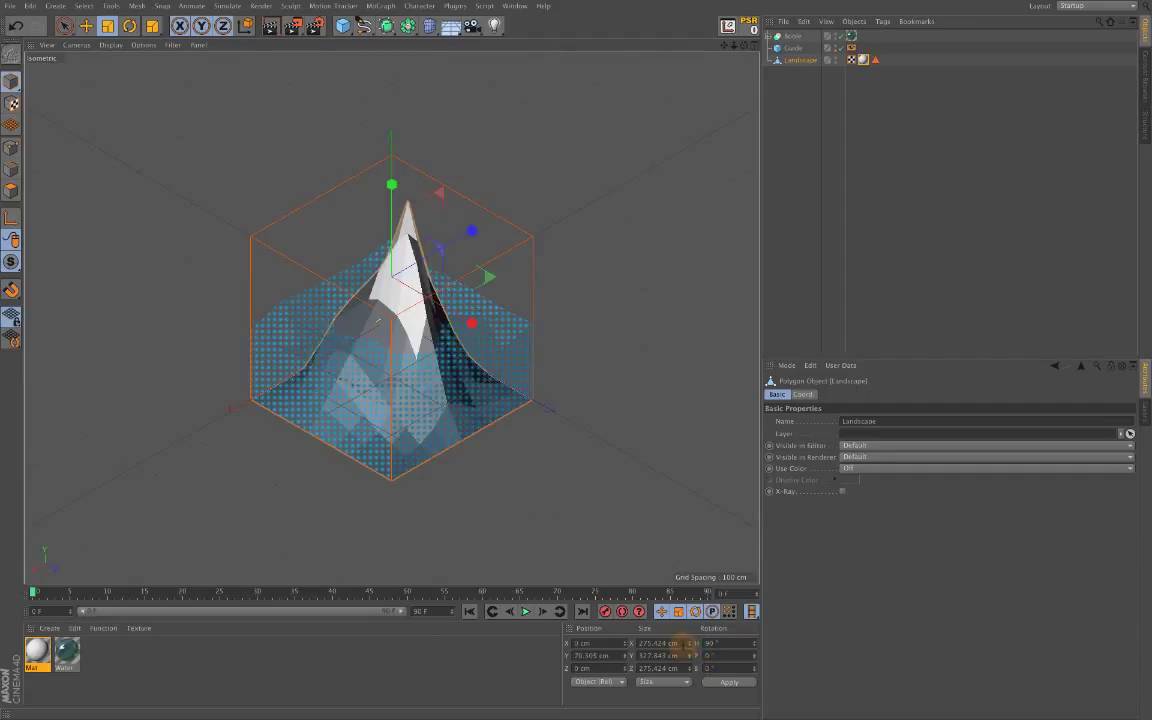
pyautogui.click(663, 375)
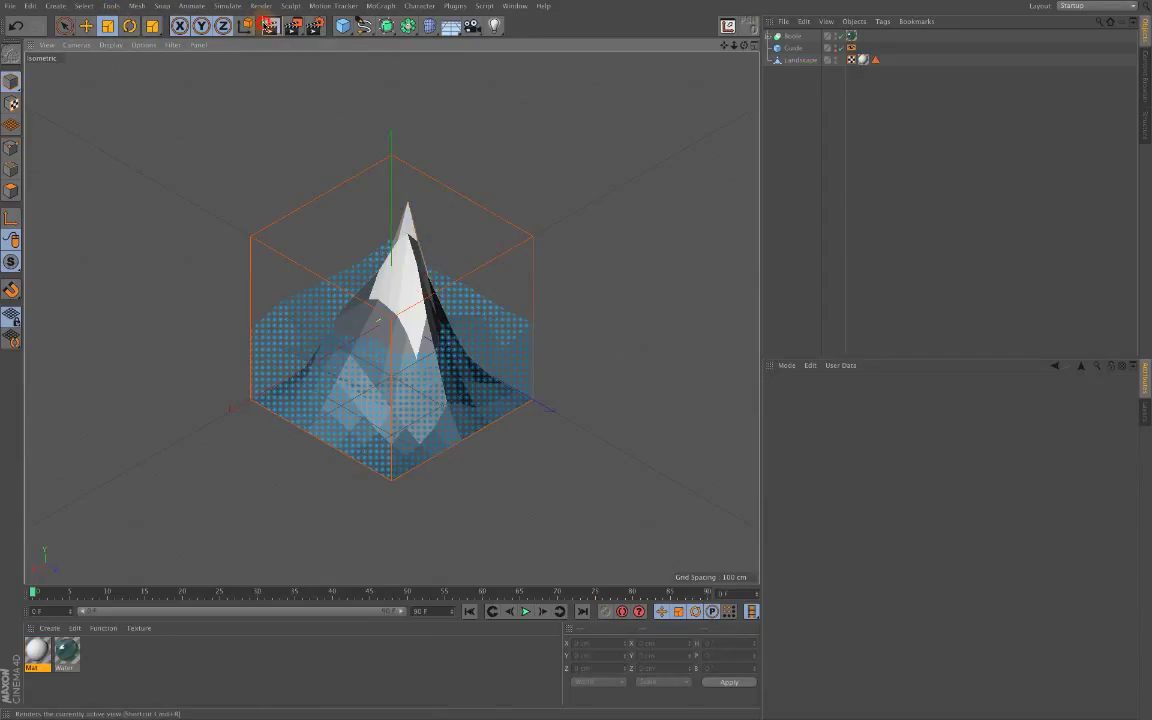
pyautogui.click(269, 25)
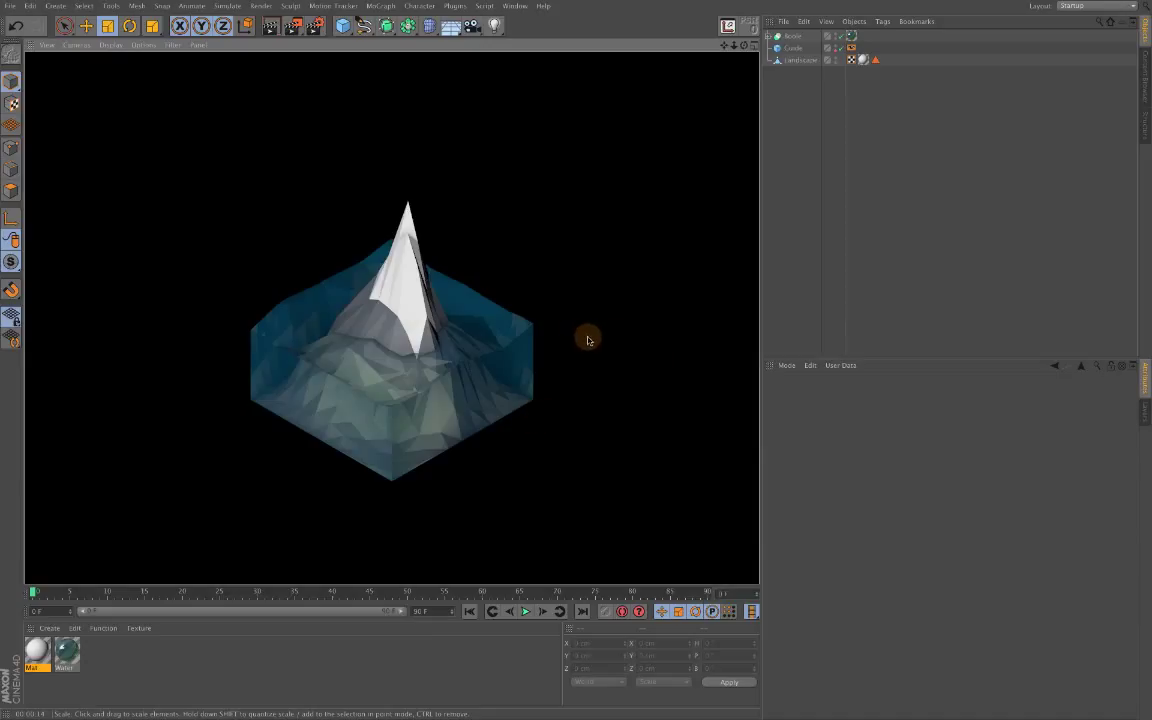
# Save the project in the C4D folder as "Lowpoly Isometric YT.c4d"
pyautogui.click(12, 6)
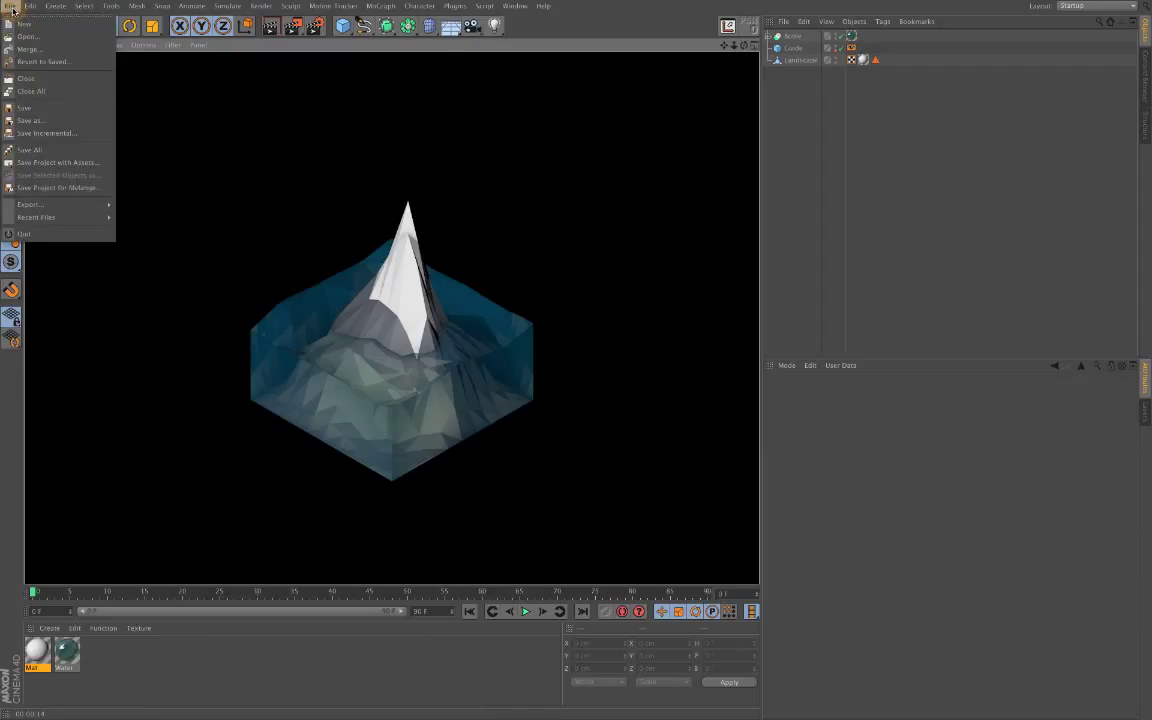
pyautogui.click(30, 108)
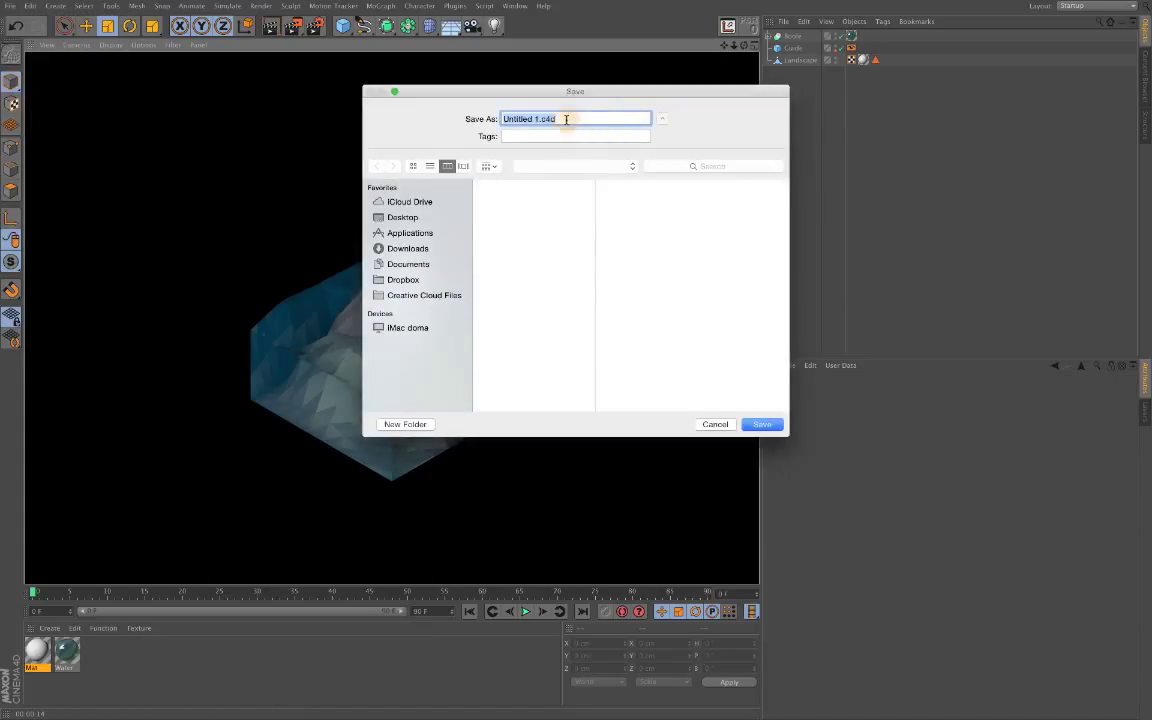
pyautogui.click(537, 119)
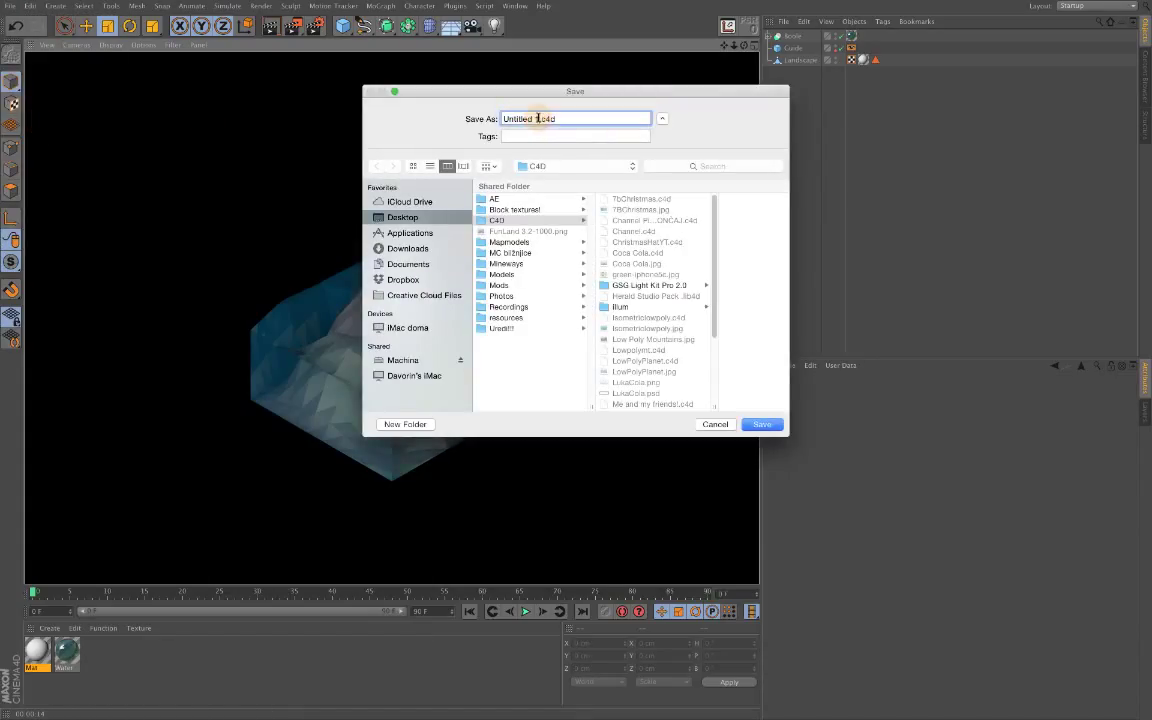
pyautogui.moveTo(540, 119); pyautogui.dragTo(487, 114)
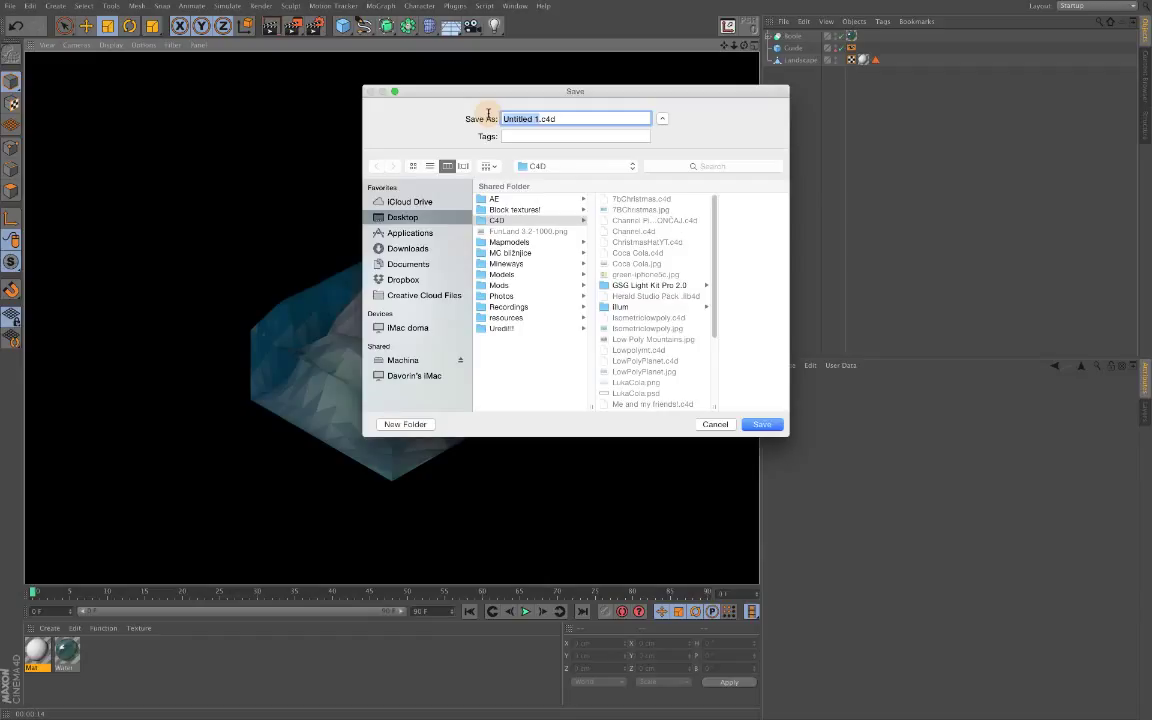
pyautogui.write('Lowpo')
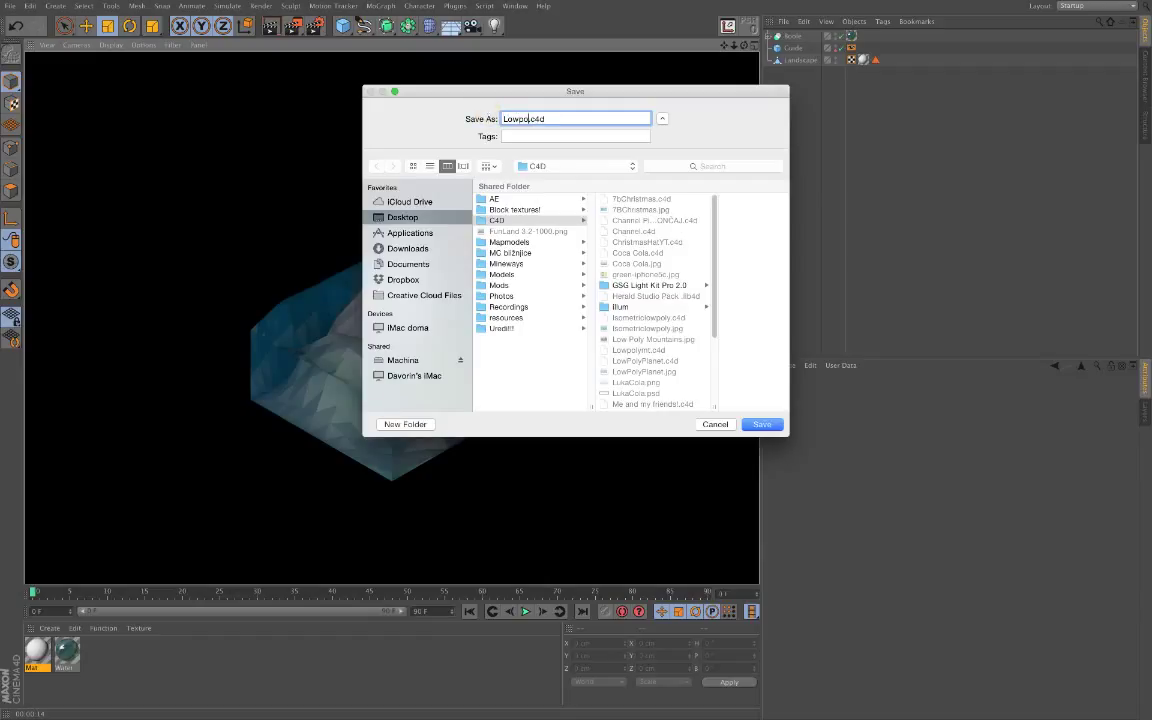
pyautogui.write('ly')
pyautogui.press('BackSpace')
pyautogui.write('ly Isometric YT')
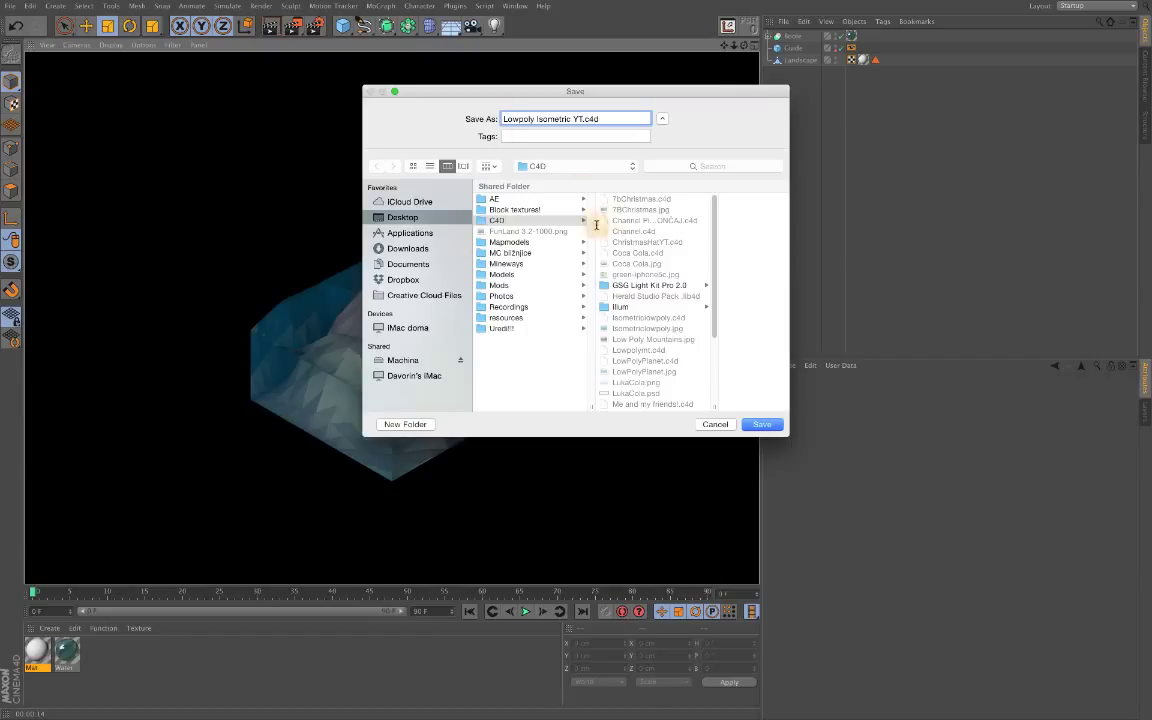
pyautogui.click(762, 424)
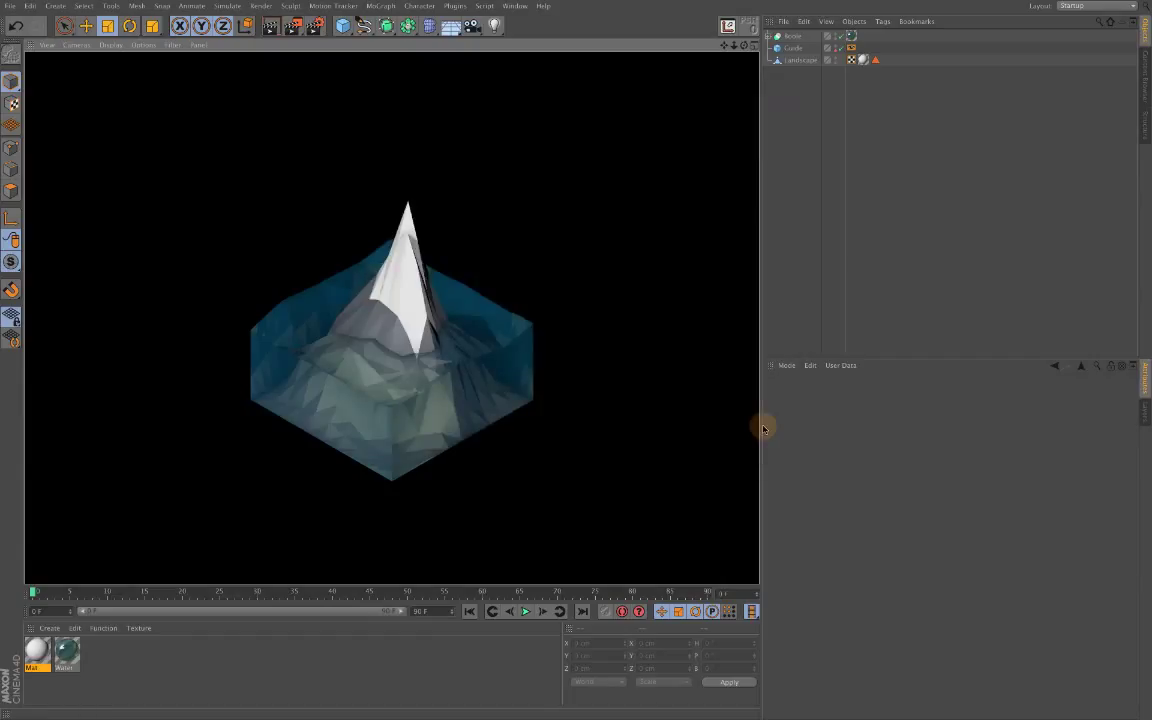
# Switch the camera from the isometric view to perspective and orbit around the mountain scene
pyautogui.click(638, 334)
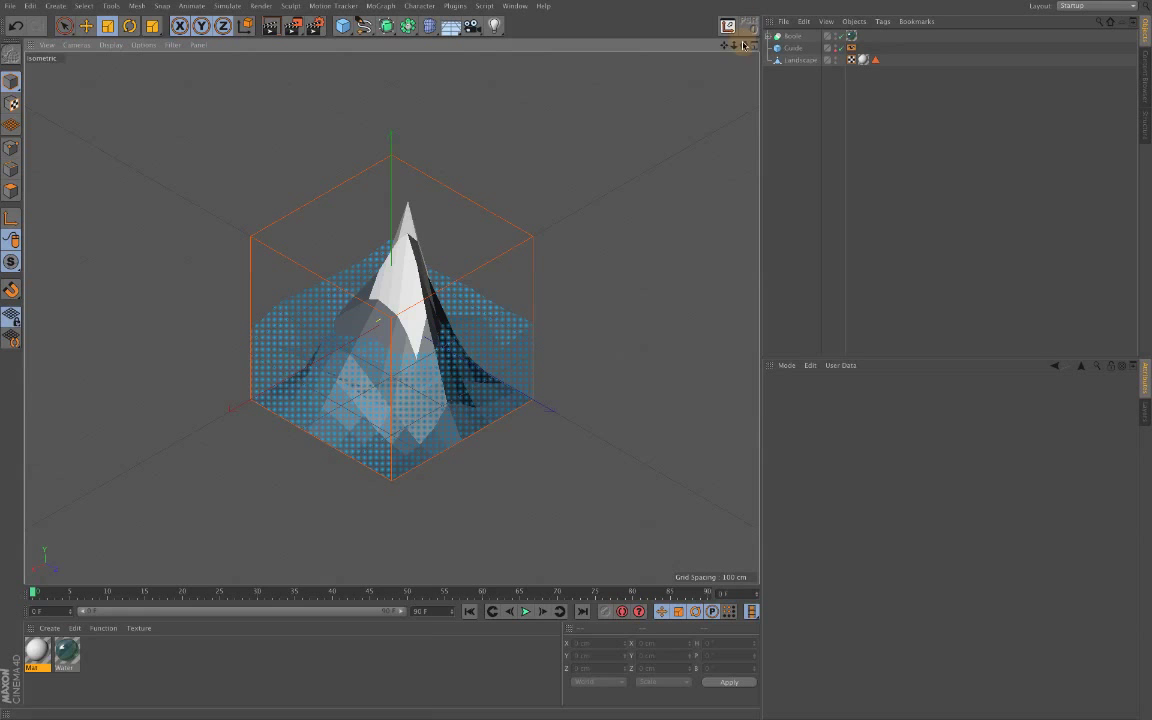
pyautogui.click(70, 45)
pyautogui.click(74, 90)
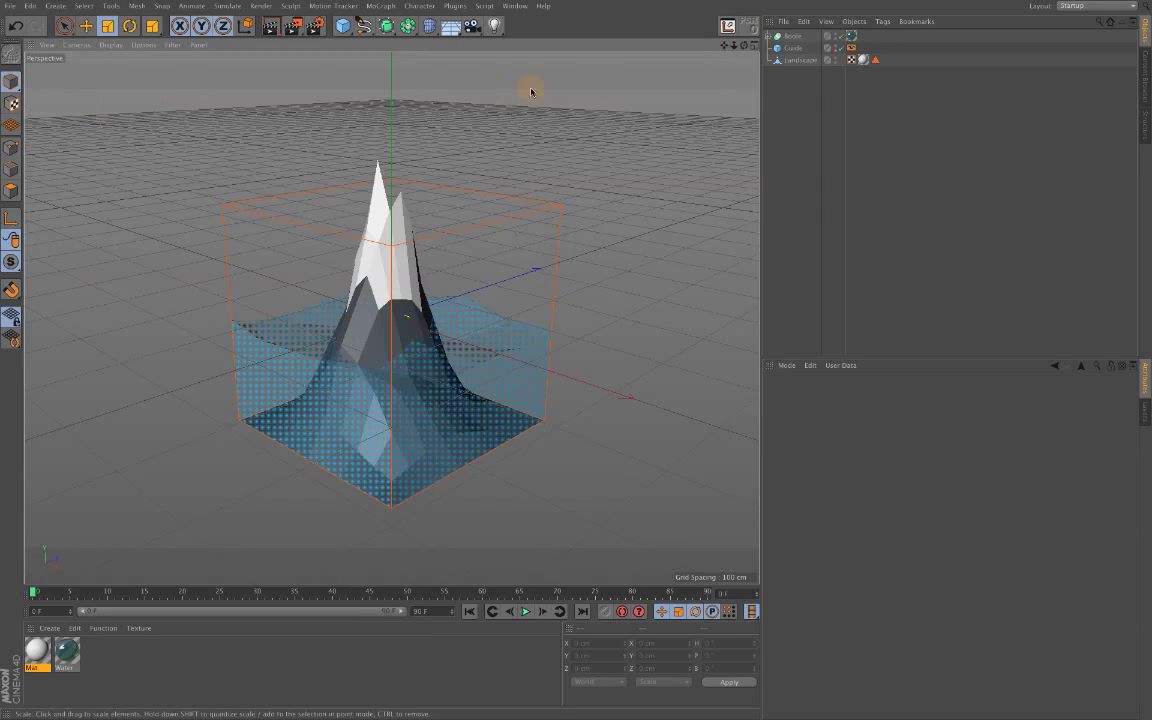
pyautogui.keyDown('alt'); pyautogui.moveTo(582, 344); pyautogui.dragTo(460, 336); pyautogui.keyUp('alt')
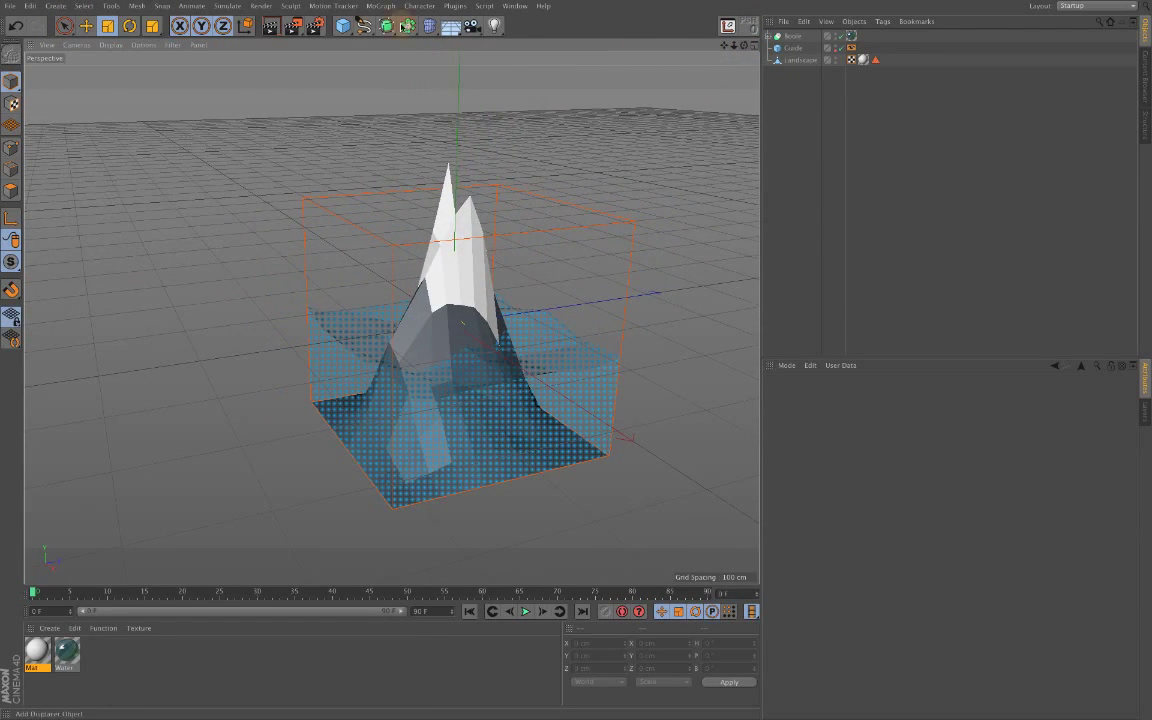
# Start a Picture Viewer render of the perspective view, then close the viewer and stop the render
pyautogui.click(293, 26)
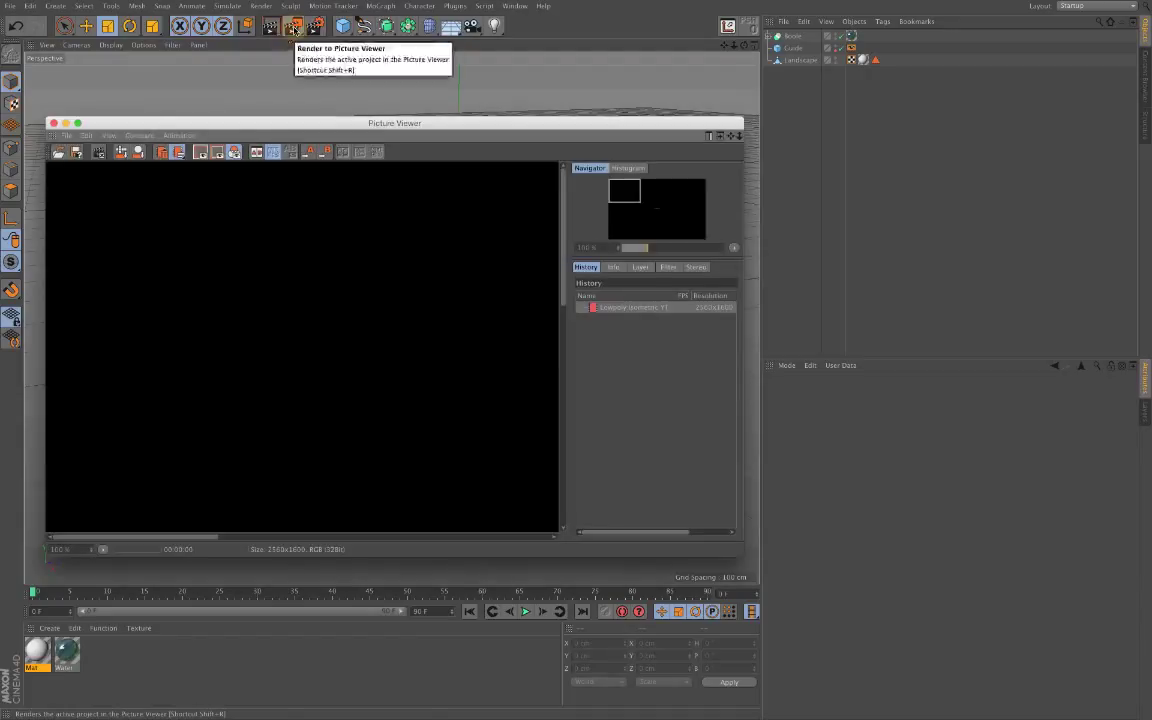
pyautogui.click(53, 123)
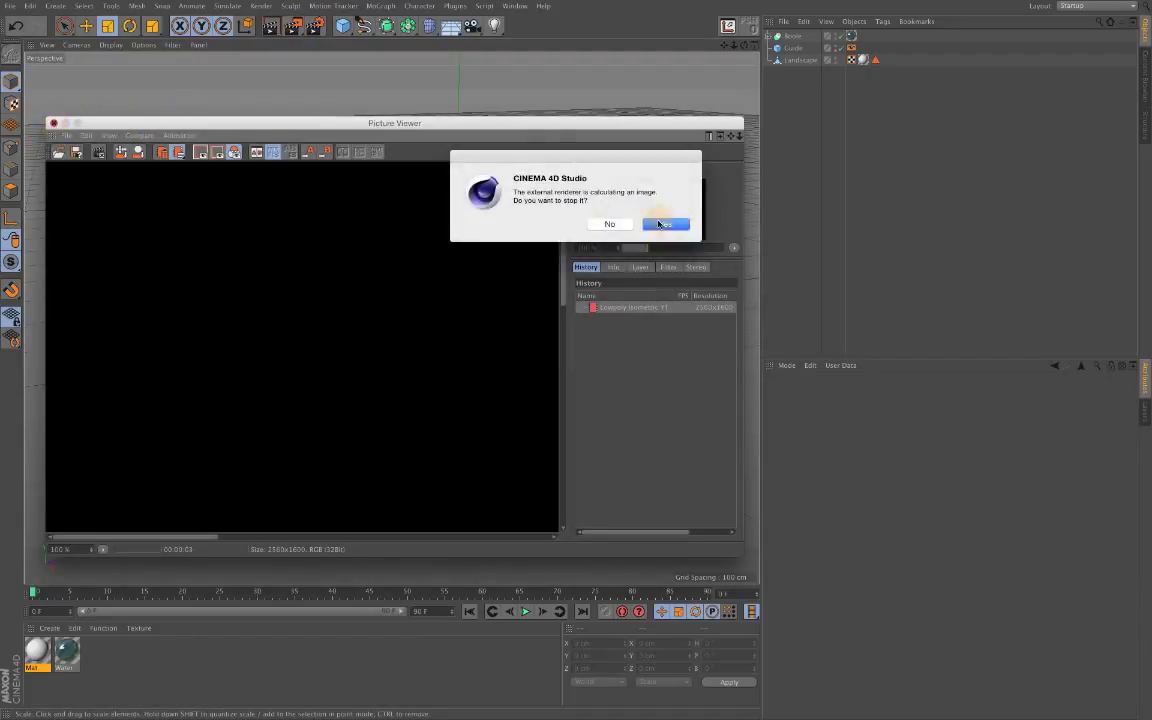
pyautogui.click(653, 224)
pyautogui.moveTo(733, 45); pyautogui.dragTo(790, 44)
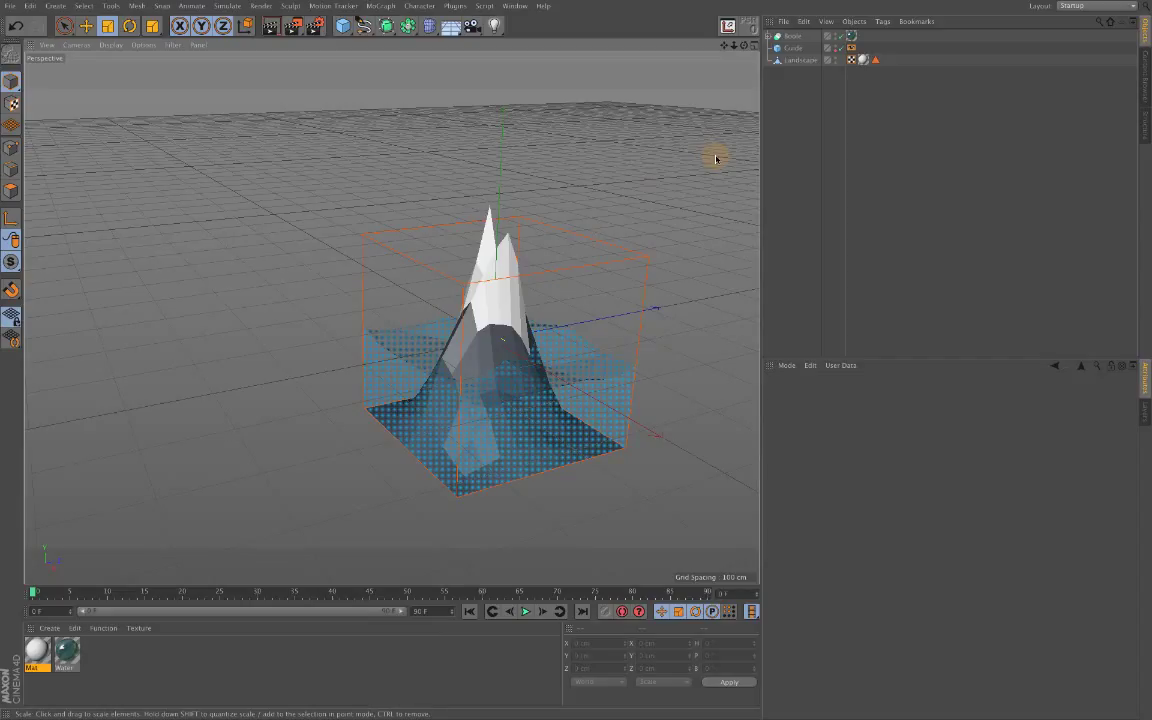
pyautogui.moveTo(744, 46)
pyautogui.mouseDown()
pyautogui.moveTo(930, 28)
pyautogui.moveTo(990, 46)
pyautogui.moveTo(1040, 38)
pyautogui.moveTo(865, 54)
pyautogui.moveTo(713, 46)
pyautogui.moveTo(663, 66)
pyautogui.moveTo(648, 94)
pyautogui.moveTo(657, 110)
pyautogui.mouseUp()
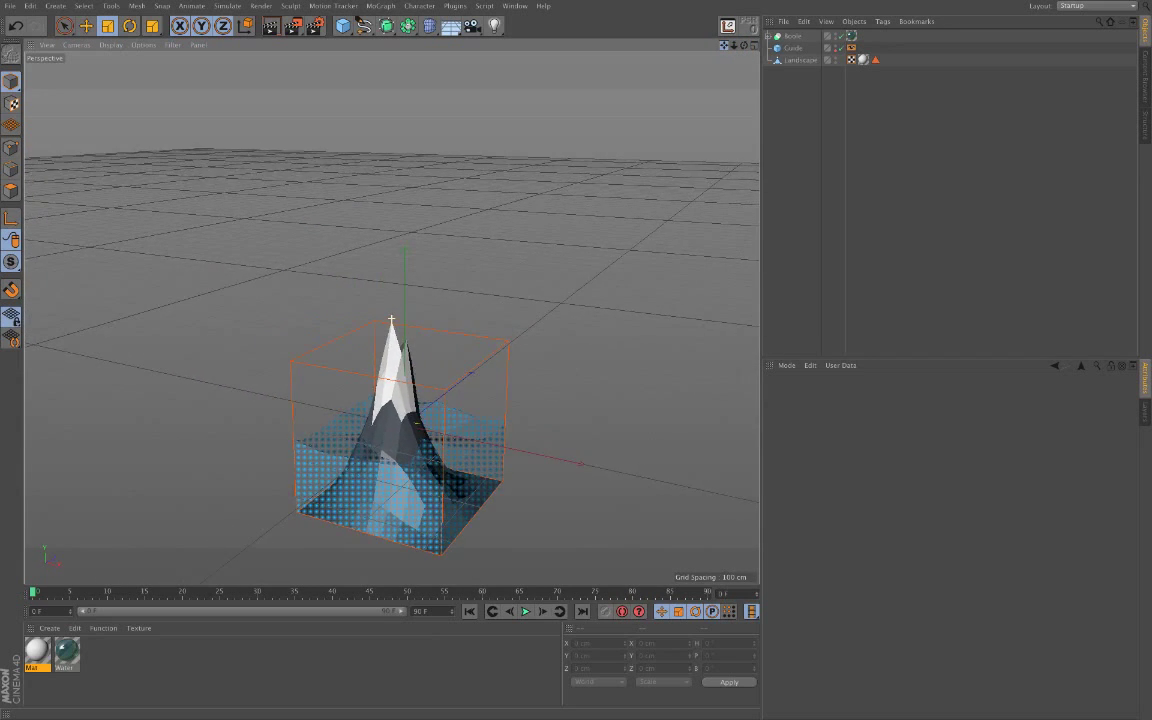
pyautogui.moveTo(736, 47); pyautogui.dragTo(757, 5)
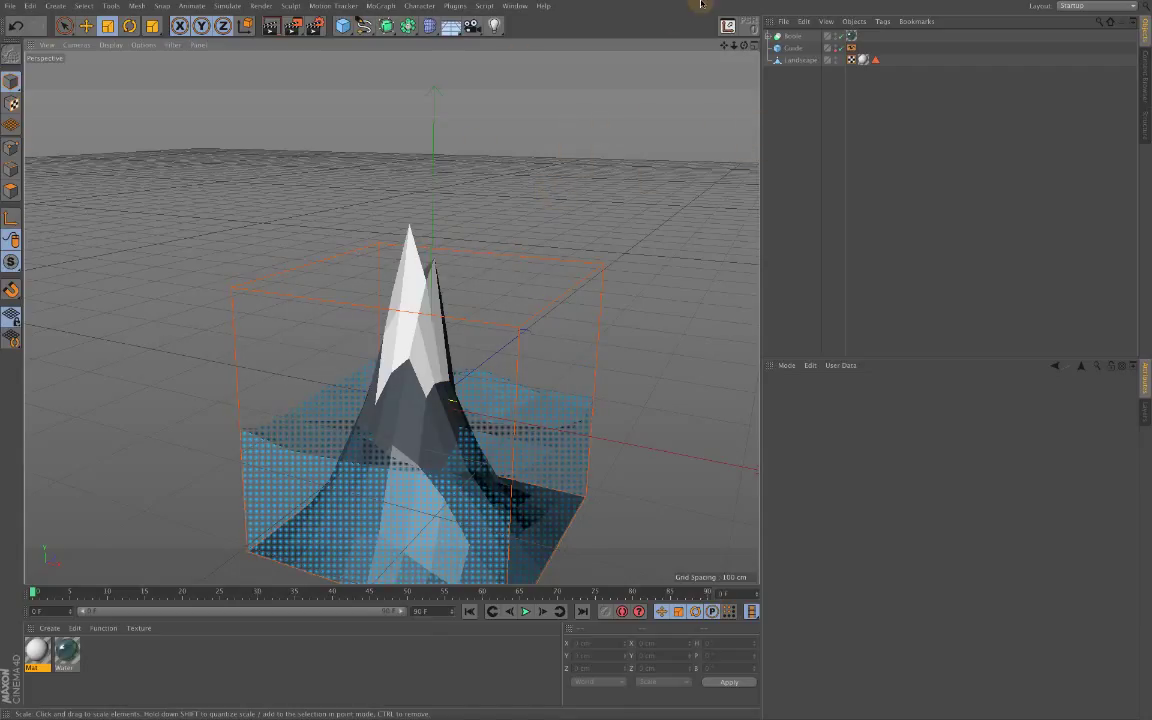
pyautogui.click(606, 7)
pyautogui.click(640, 21)
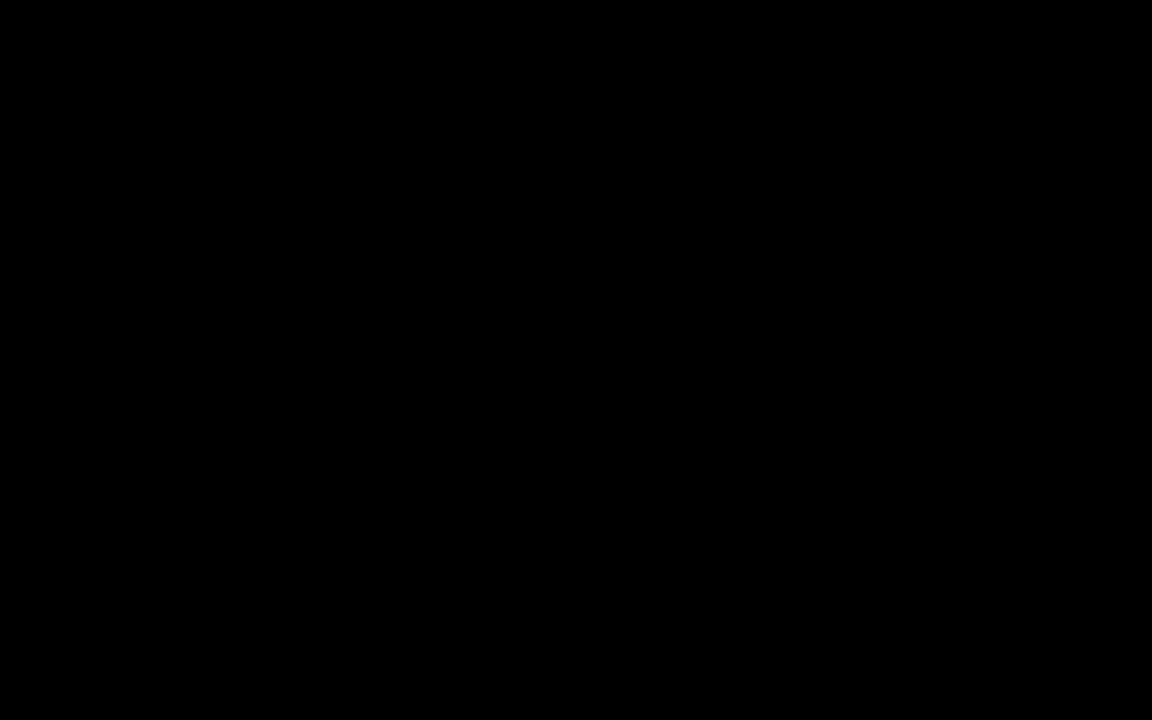